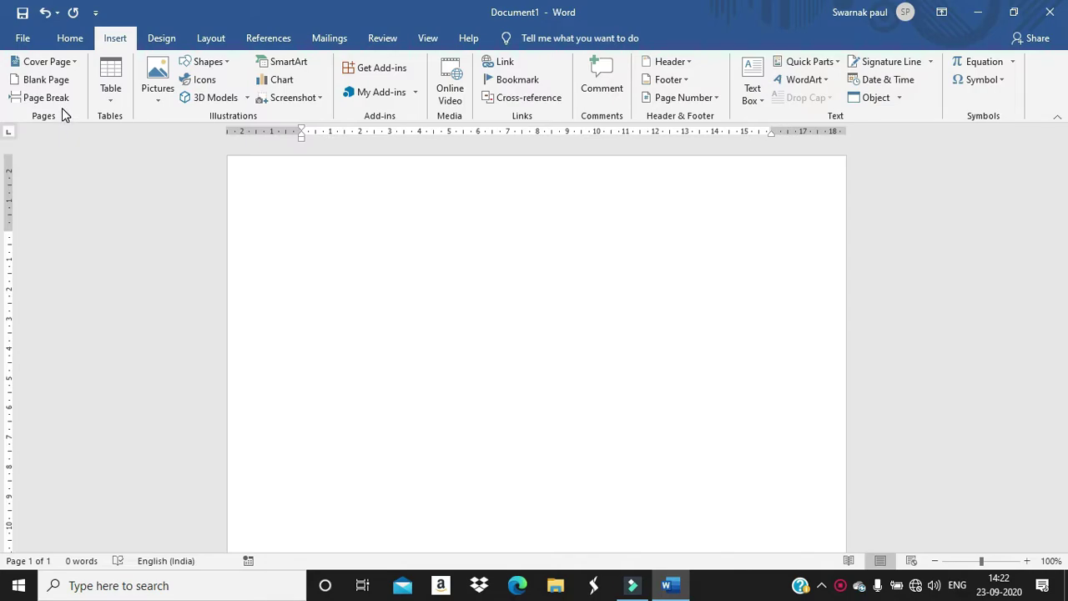
# Browse the built-in and Office.com cover page designs and insert the Filigree cover page
pyautogui.click(74, 60)
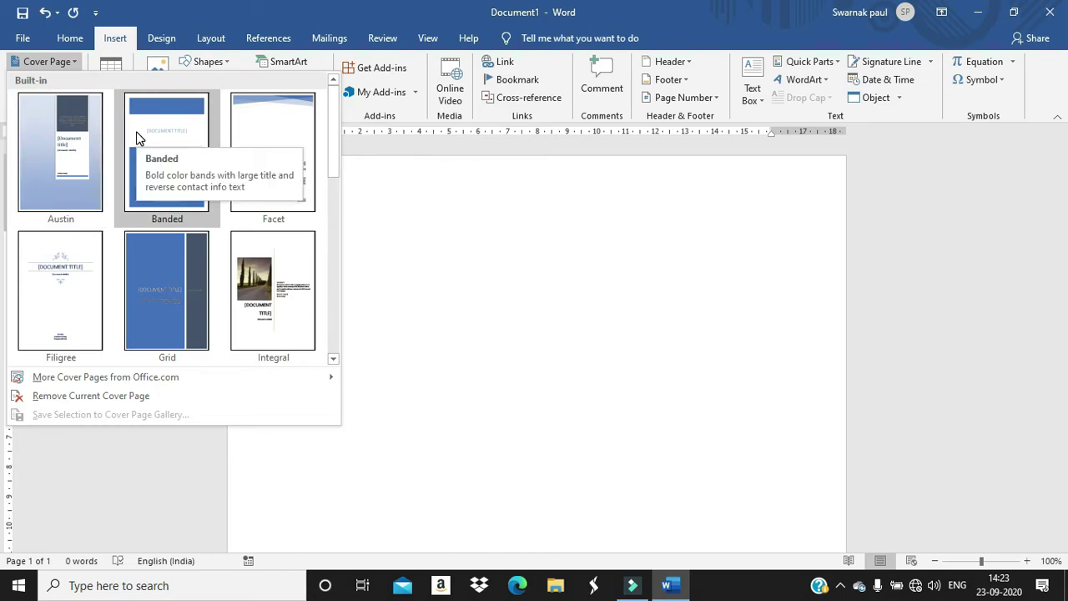
pyautogui.scroll(-5, 208, 205)
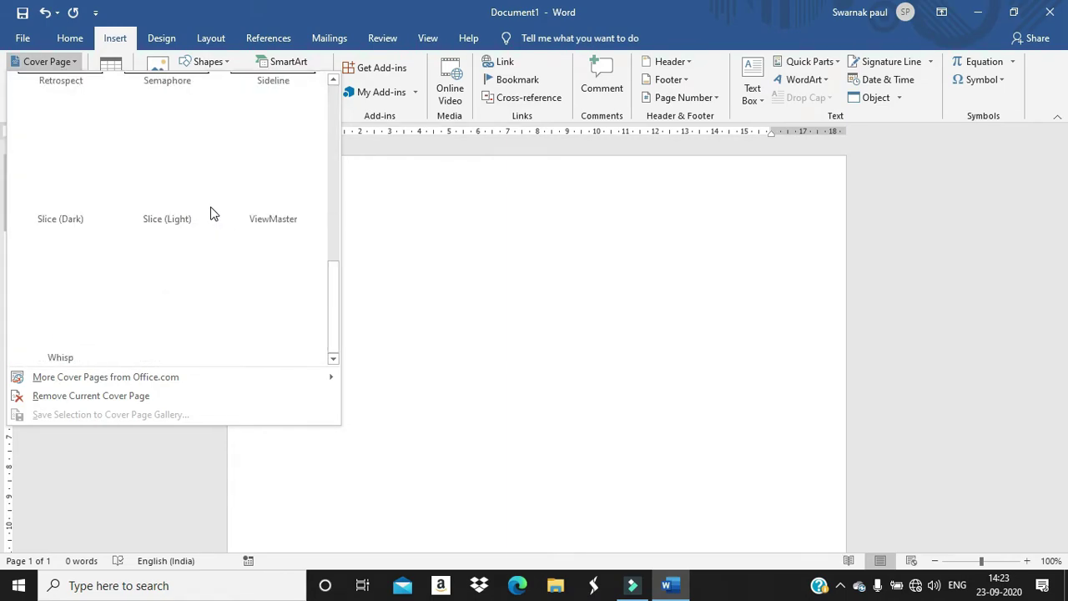
pyautogui.scroll(5, 211, 206)
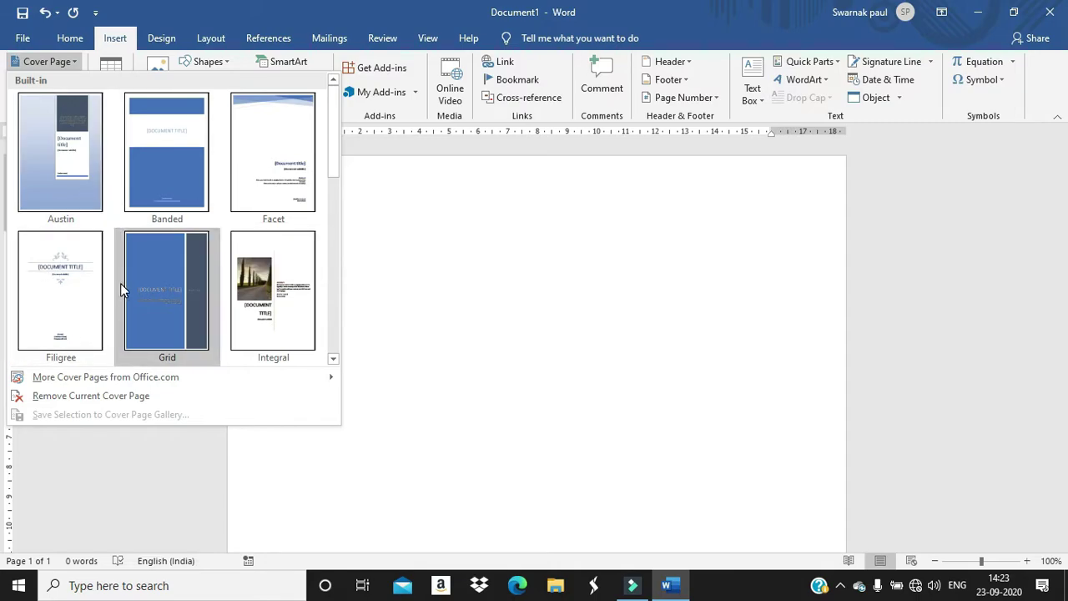
pyautogui.moveTo(52, 382)
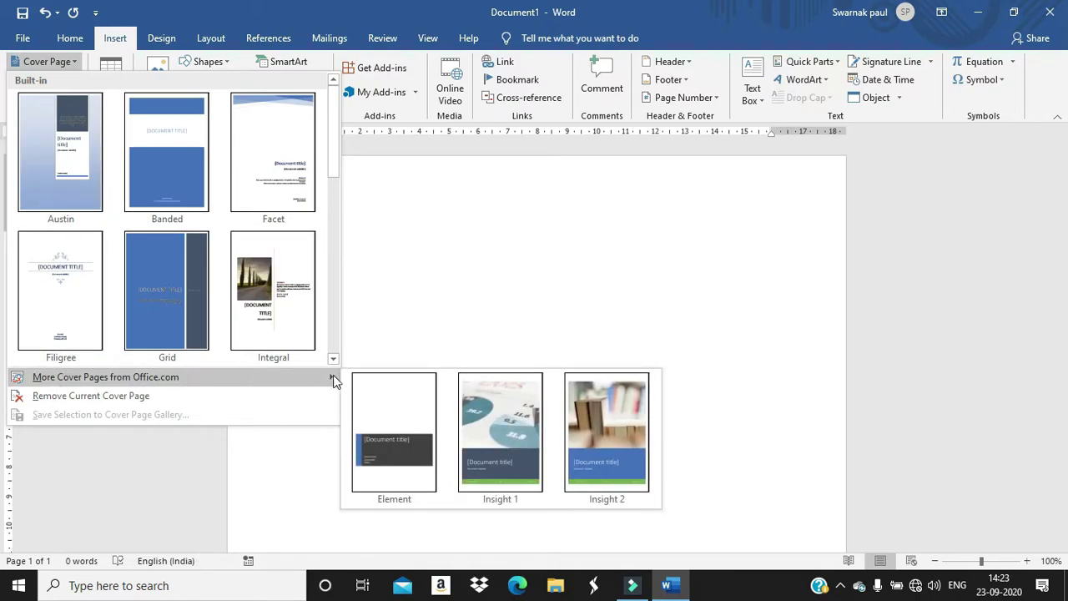
pyautogui.scroll(-5, 104, 146)
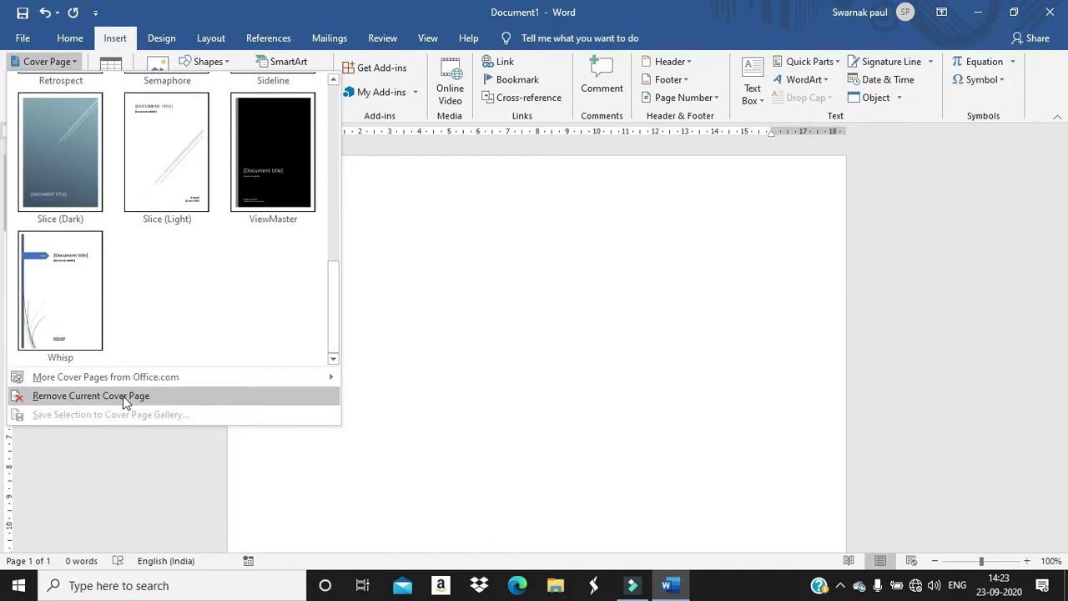
pyautogui.scroll(5, 236, 277)
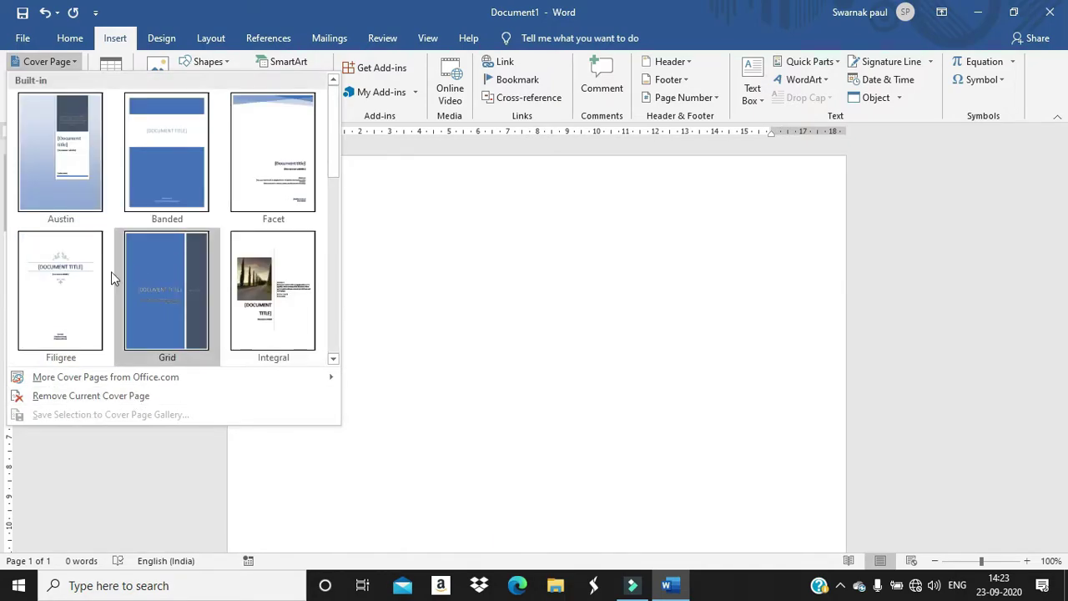
pyautogui.click(51, 298)
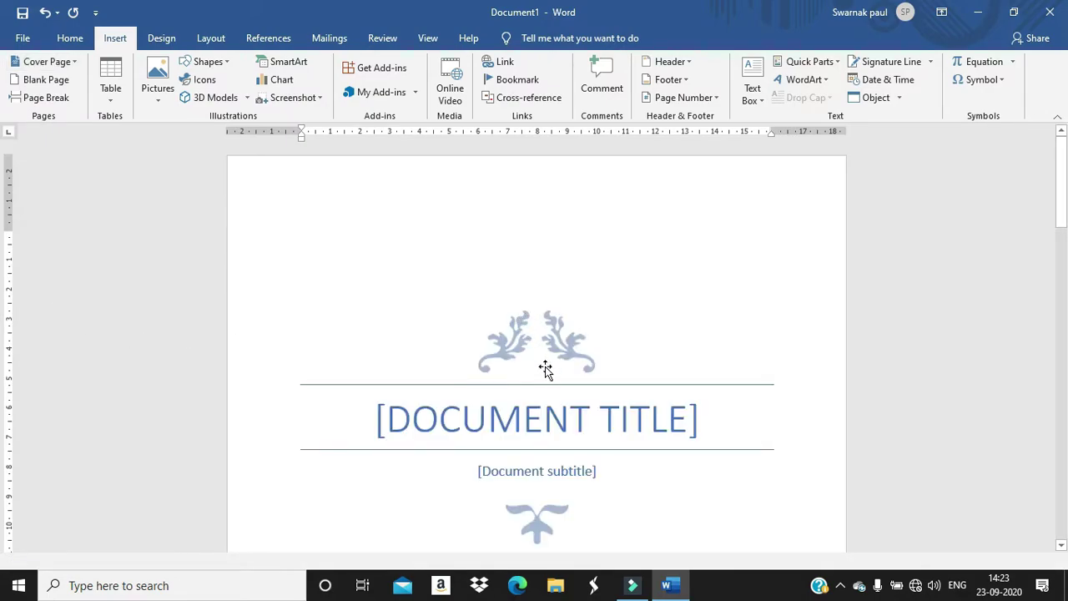
# Fill in the cover page title as GHGGGHGHG and the subtitle as ffgffhghghg
pyautogui.scroll(-5, 536, 362)
pyautogui.scroll(3, 536, 356)
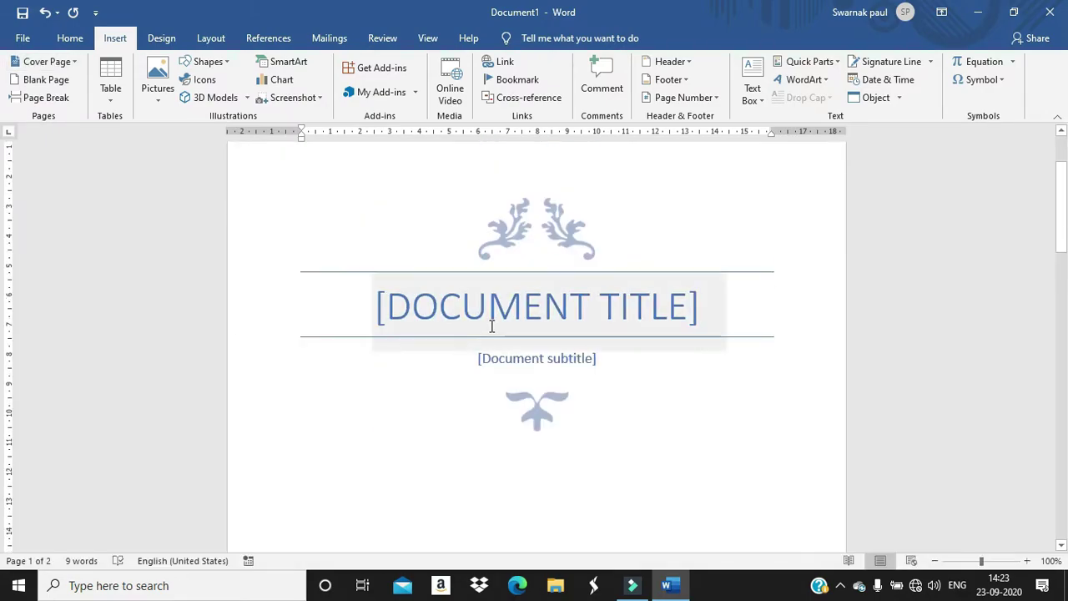
pyautogui.click(557, 315)
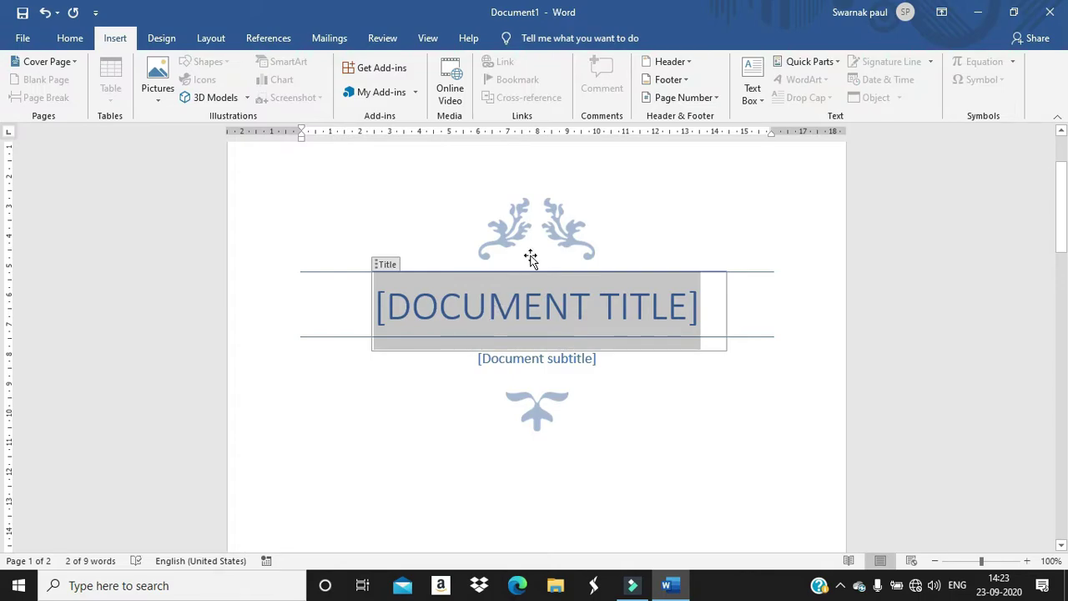
pyautogui.click(435, 219)
pyautogui.click(503, 303)
pyautogui.write('GHGGGHGHG')
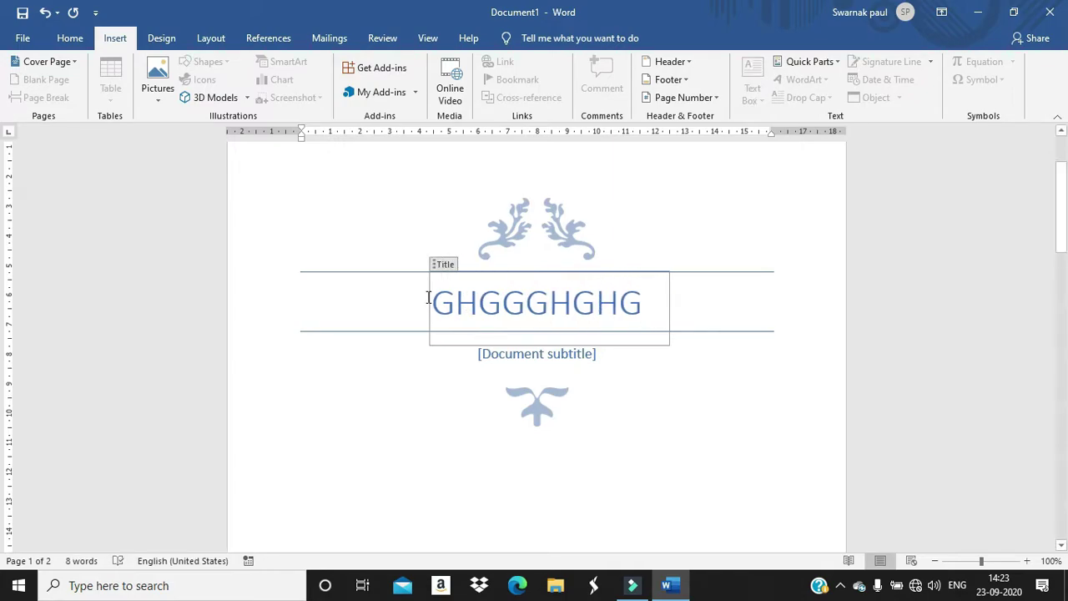
pyautogui.click(520, 357)
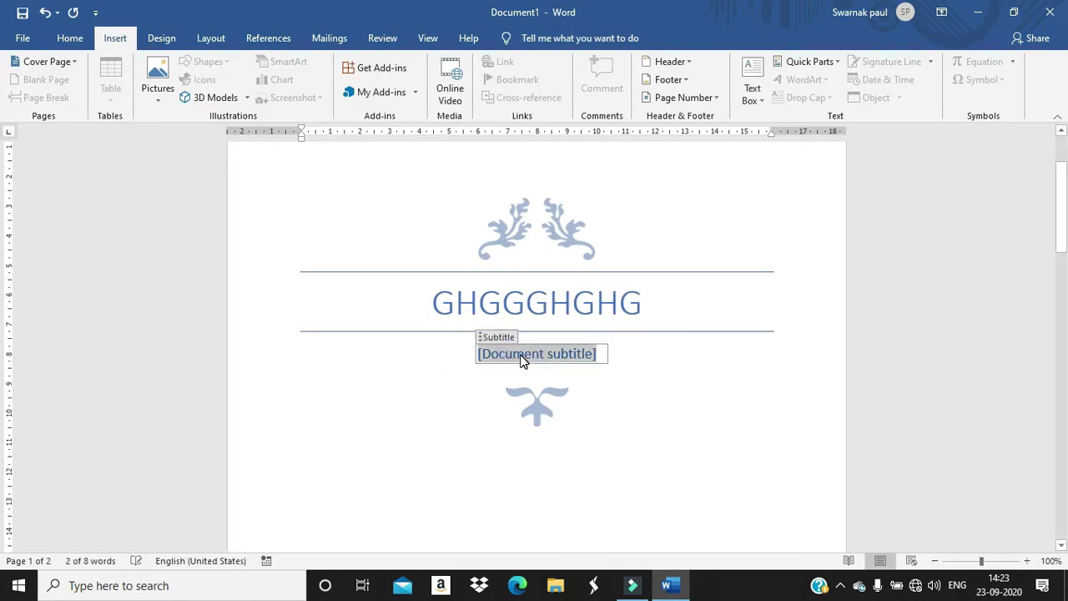
pyautogui.write('ffgffhghghg')
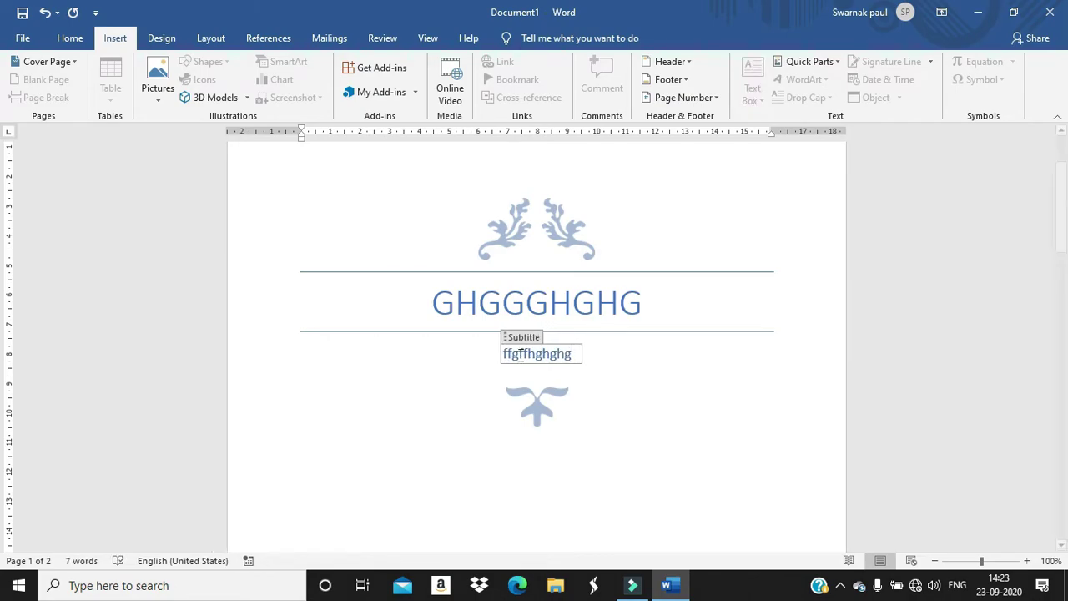
# Add a line break in the empty area below the ornament under the cover page subtitle
pyautogui.scroll(-6, 520, 358)
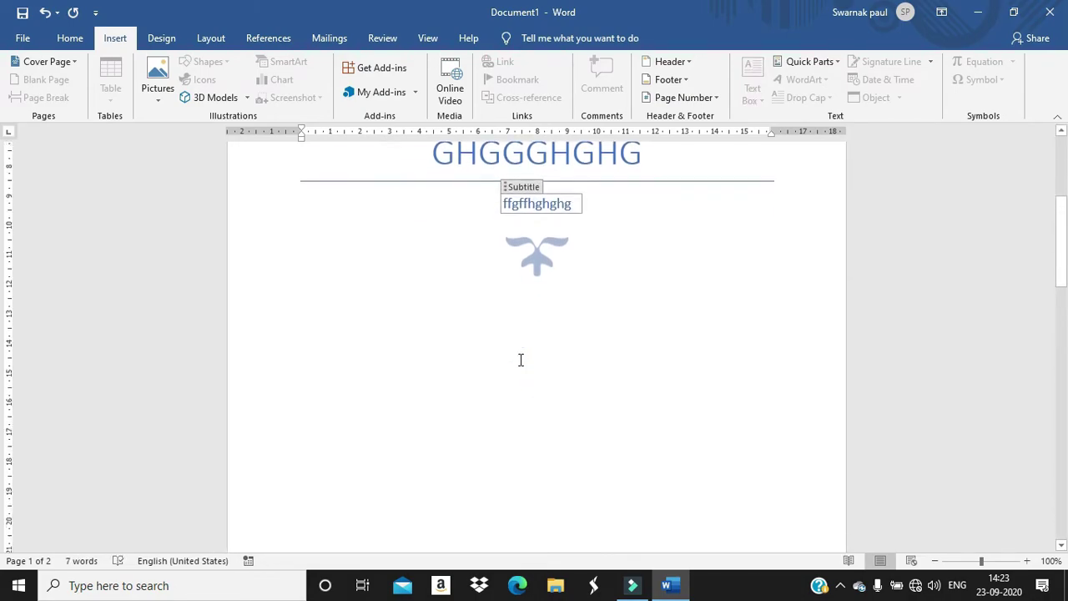
pyautogui.scroll(4, 488, 346)
pyautogui.scroll(1, 408, 306)
pyautogui.scroll(-2, 403, 345)
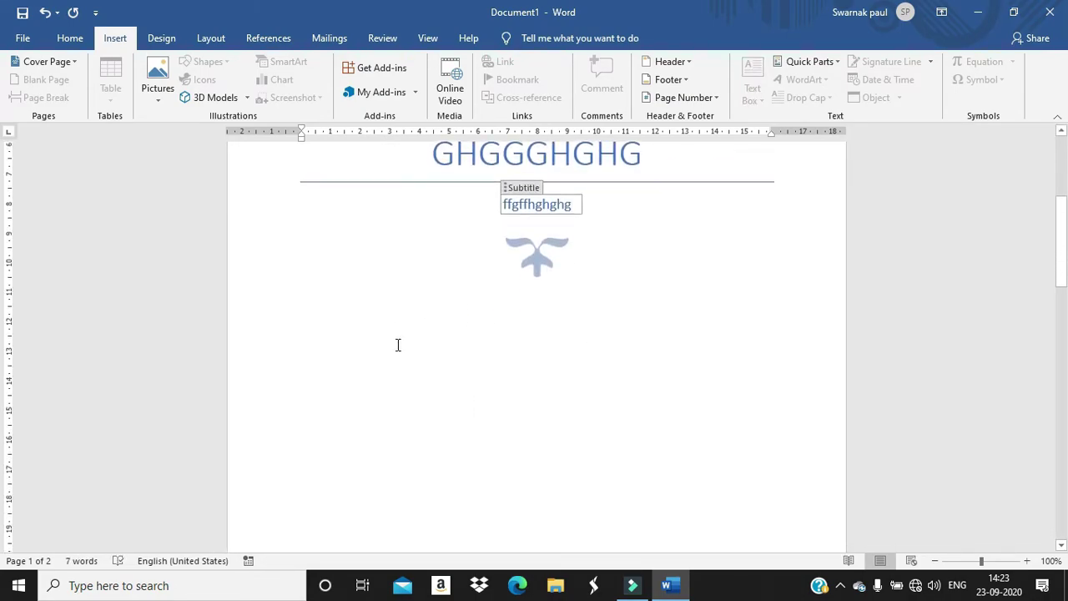
pyautogui.click(282, 325)
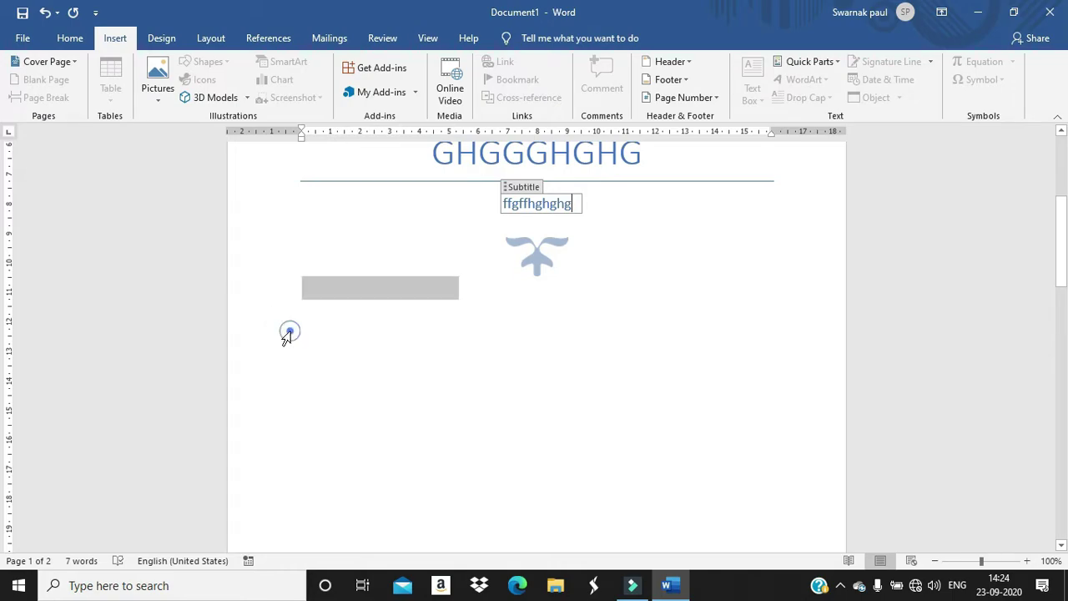
pyautogui.click(329, 338)
pyautogui.click(301, 336)
pyautogui.press('Return')
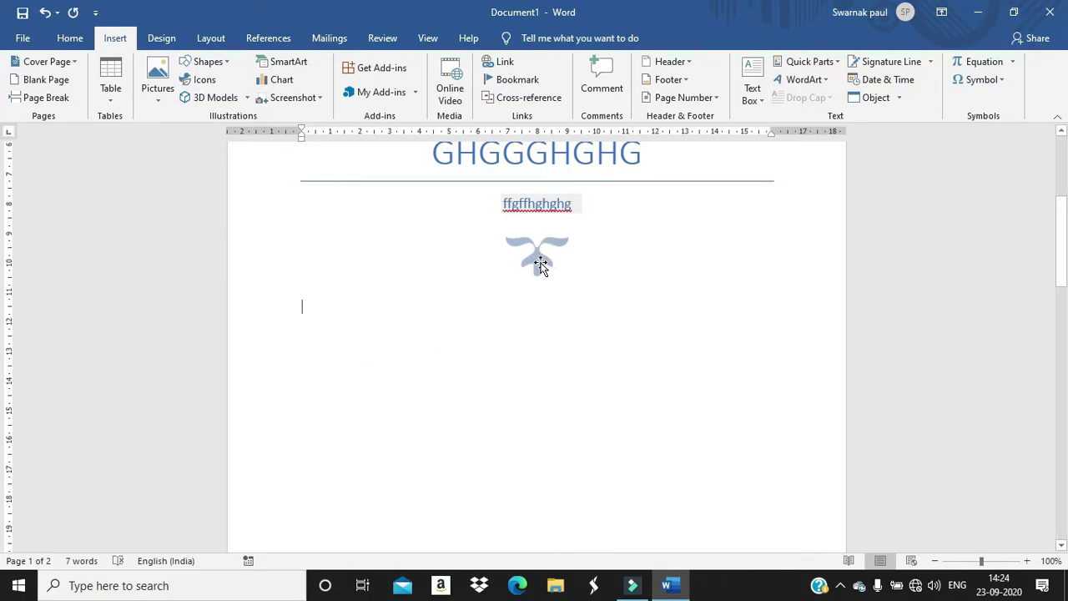
# Replace the ornament below the subtitle with the Pst logo picture from the "yt thumnail & sound" folder on drive D
pyautogui.scroll(3, 536, 271)
pyautogui.click(533, 366)
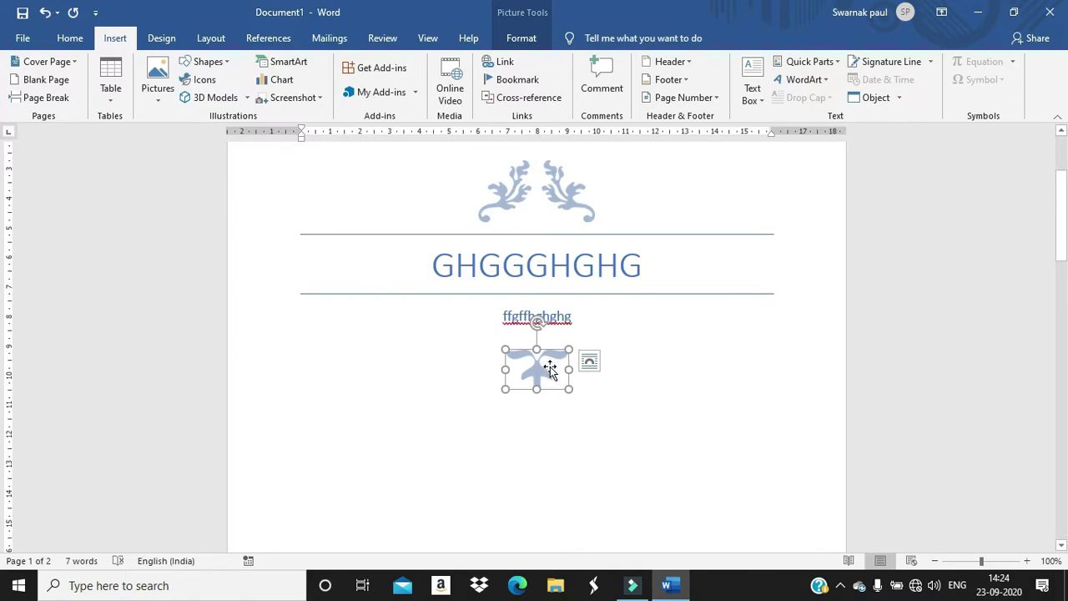
pyautogui.rightClick(549, 367)
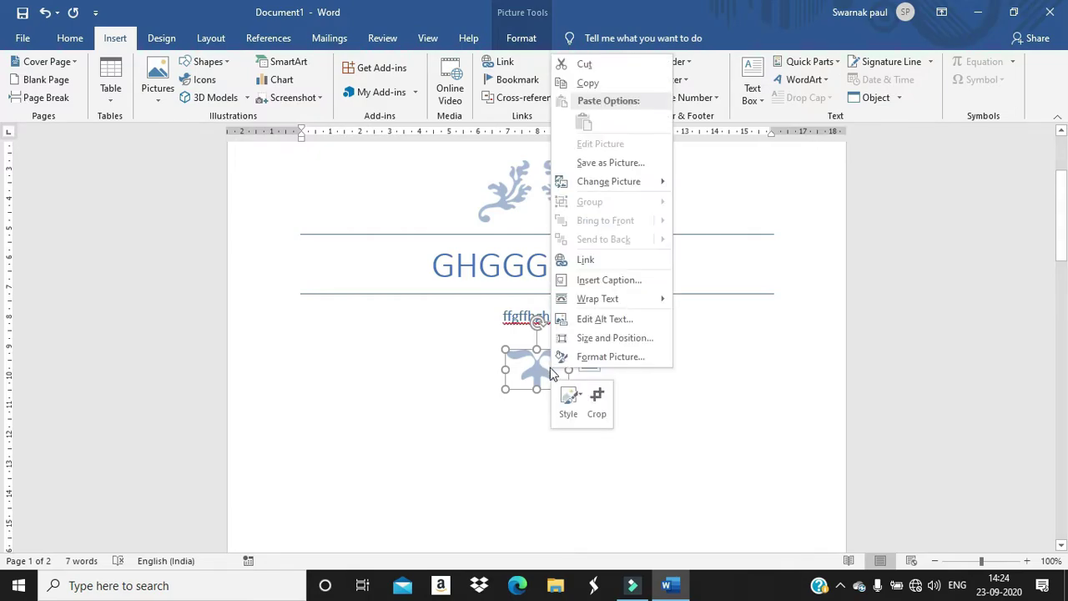
pyautogui.moveTo(602, 187)
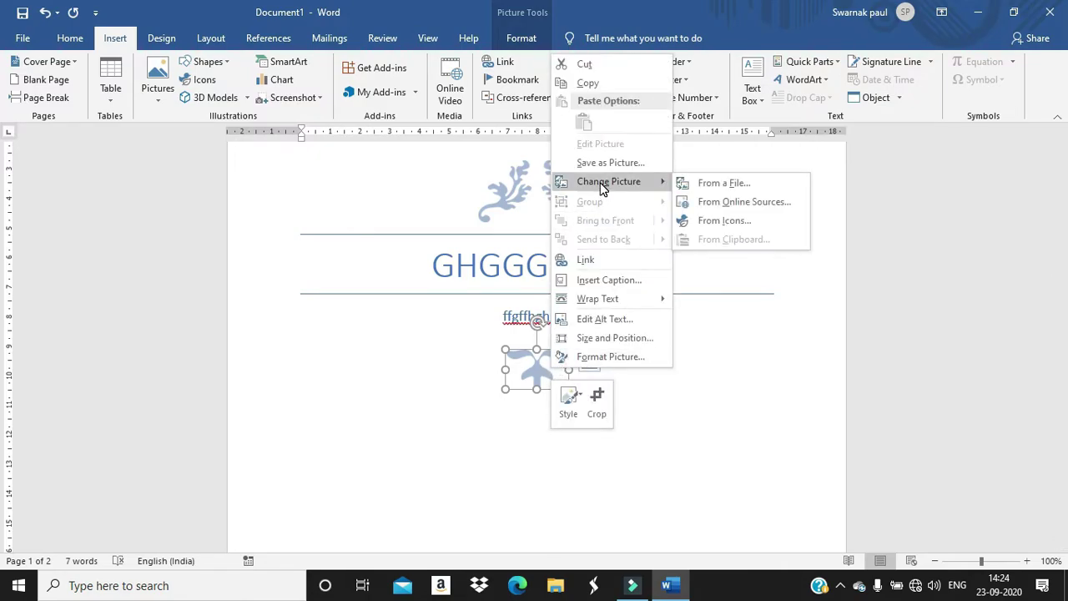
pyautogui.click(716, 184)
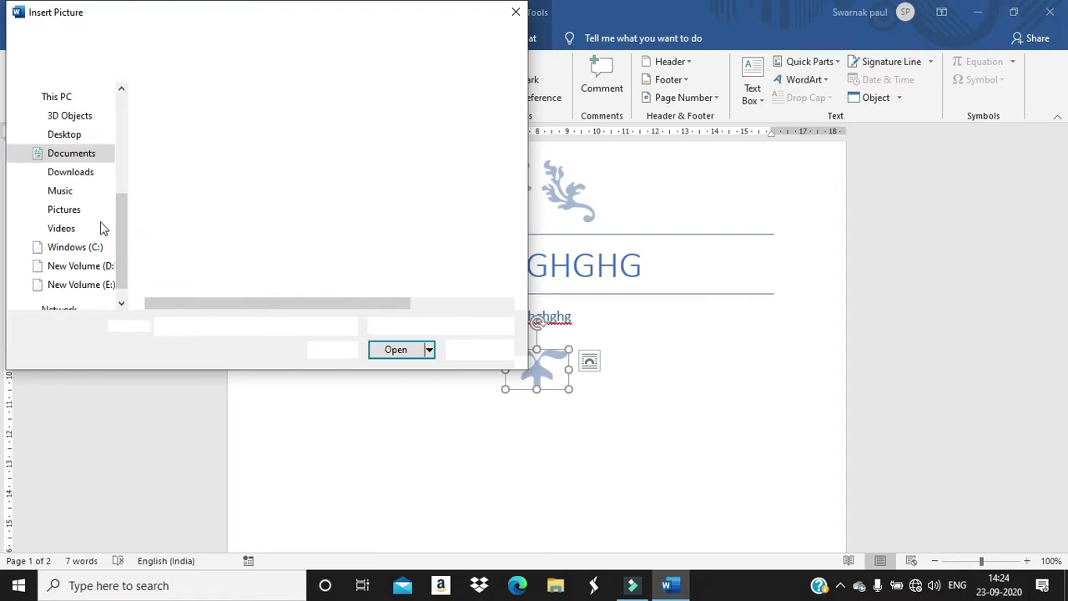
pyautogui.click(84, 267)
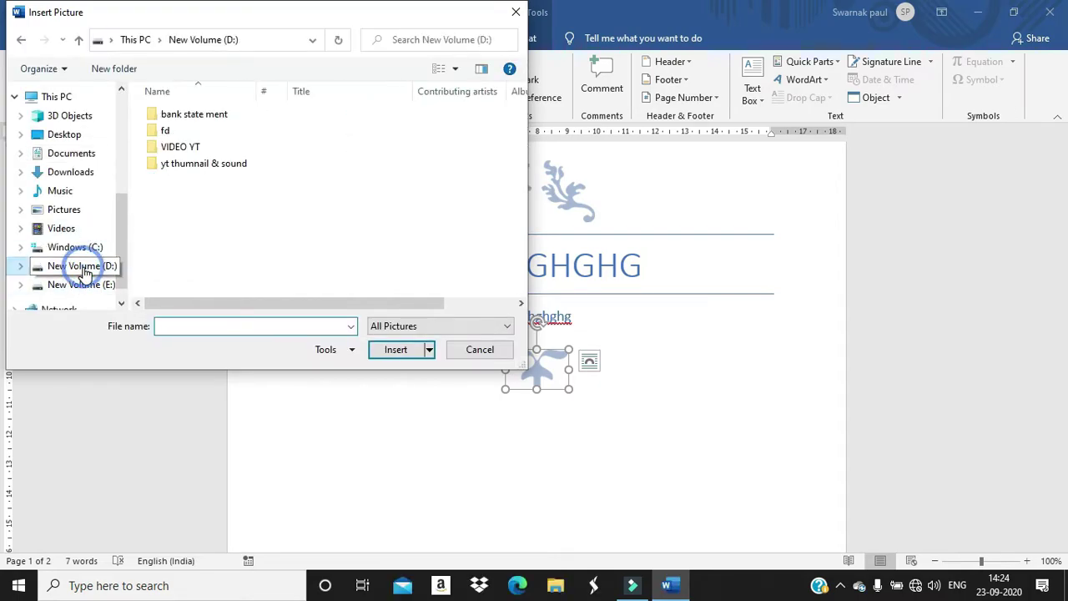
pyautogui.doubleClick(220, 163)
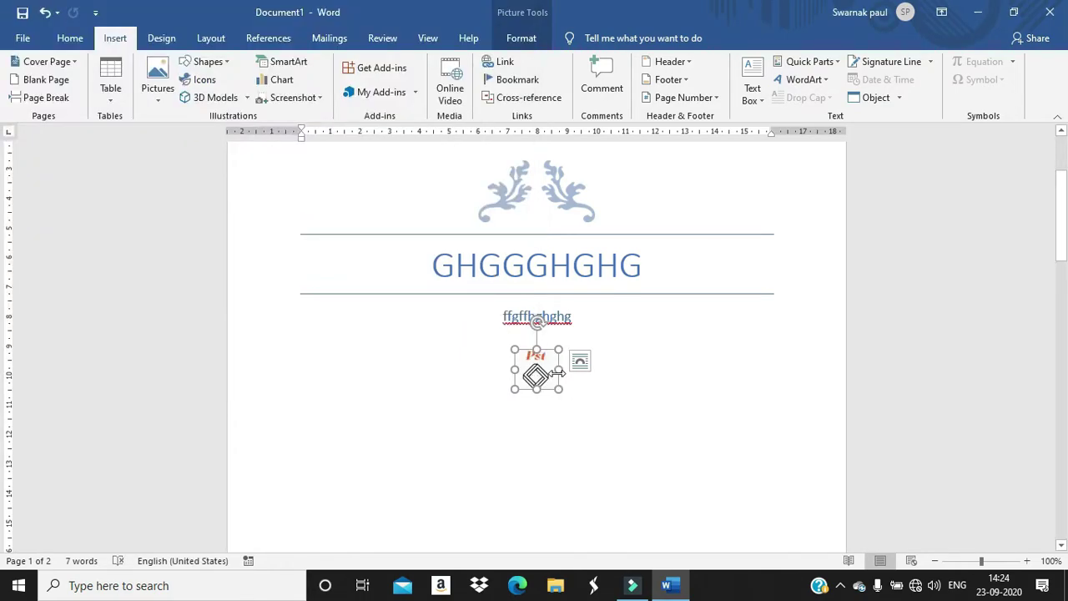
# Enlarge and widen the Pst logo picture below the subtitle to roughly four times its inserted width
pyautogui.moveTo(559, 372); pyautogui.dragTo(610, 356)
pyautogui.moveTo(535, 389); pyautogui.dragTo(536, 432)
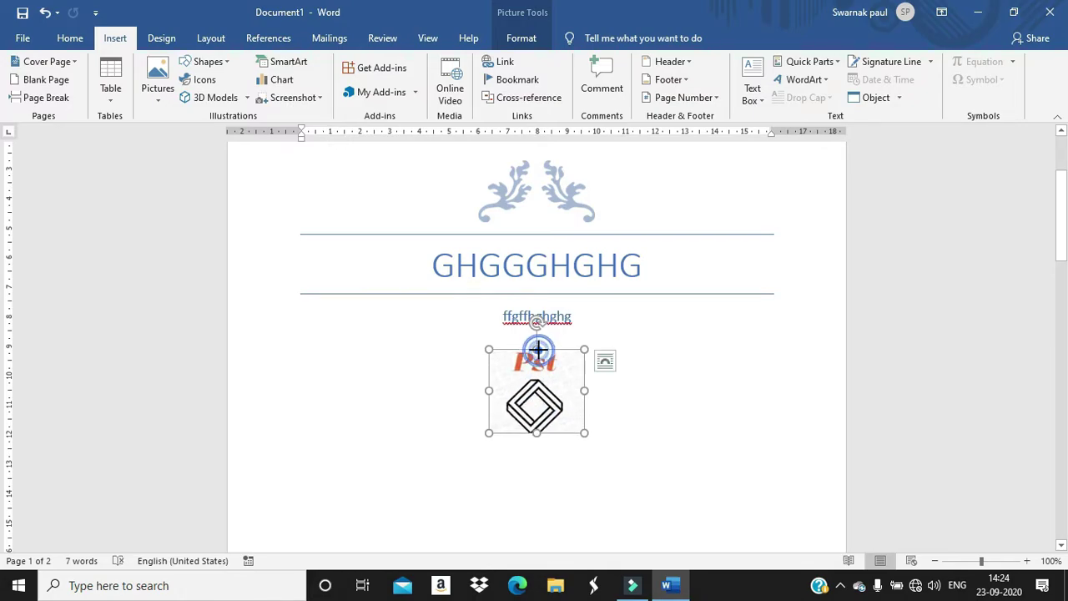
pyautogui.moveTo(538, 350); pyautogui.dragTo(537, 341)
pyautogui.moveTo(488, 395); pyautogui.dragTo(421, 404)
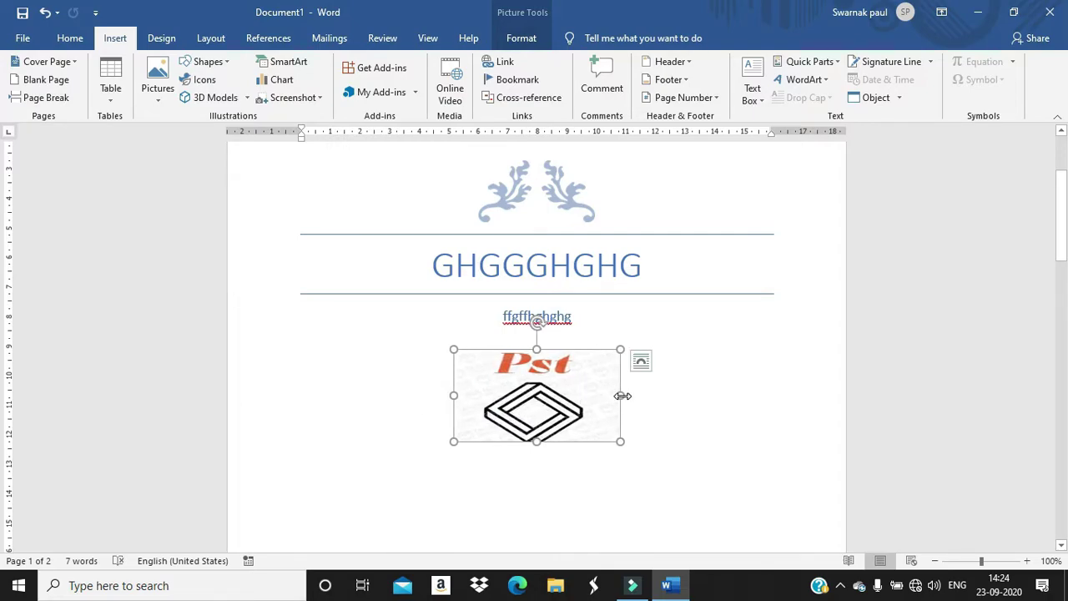
pyautogui.moveTo(624, 394); pyautogui.dragTo(637, 395)
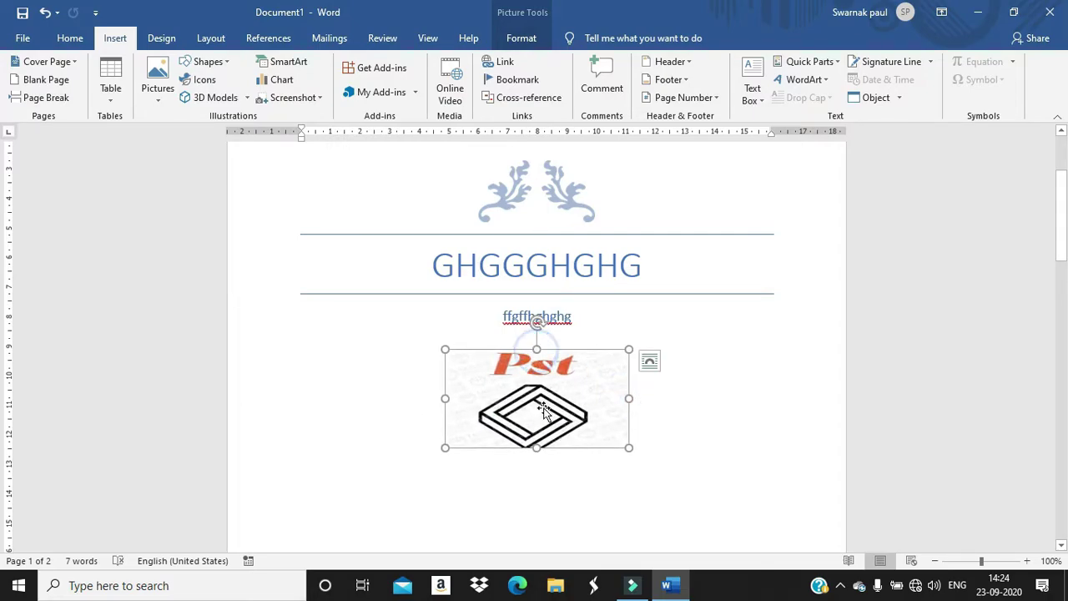
# Clear the date and company address placeholders at the foot of the cover page
pyautogui.scroll(-10, 534, 333)
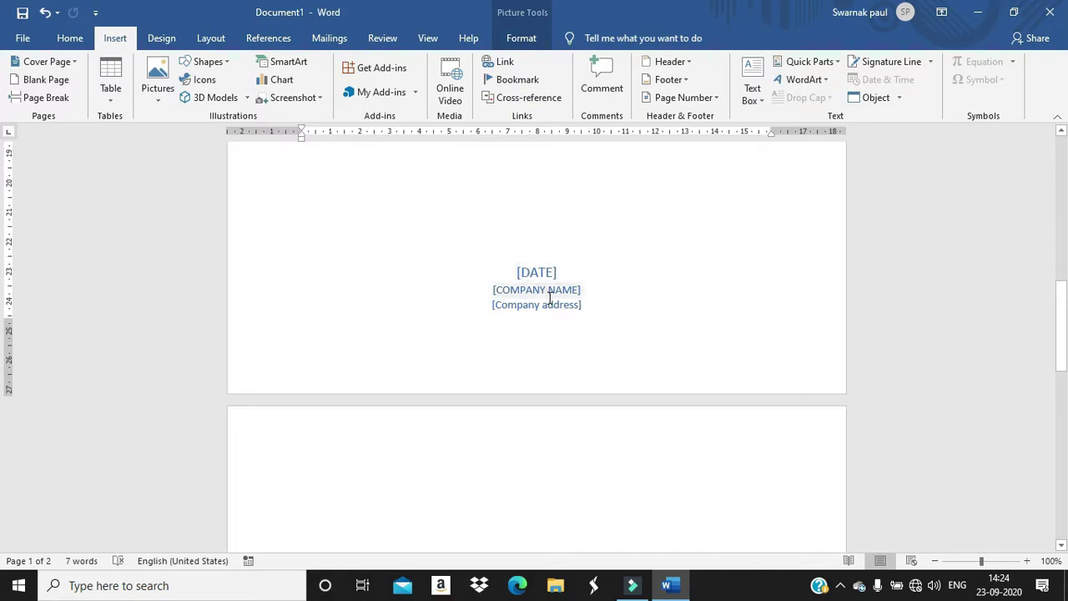
pyautogui.click(539, 275)
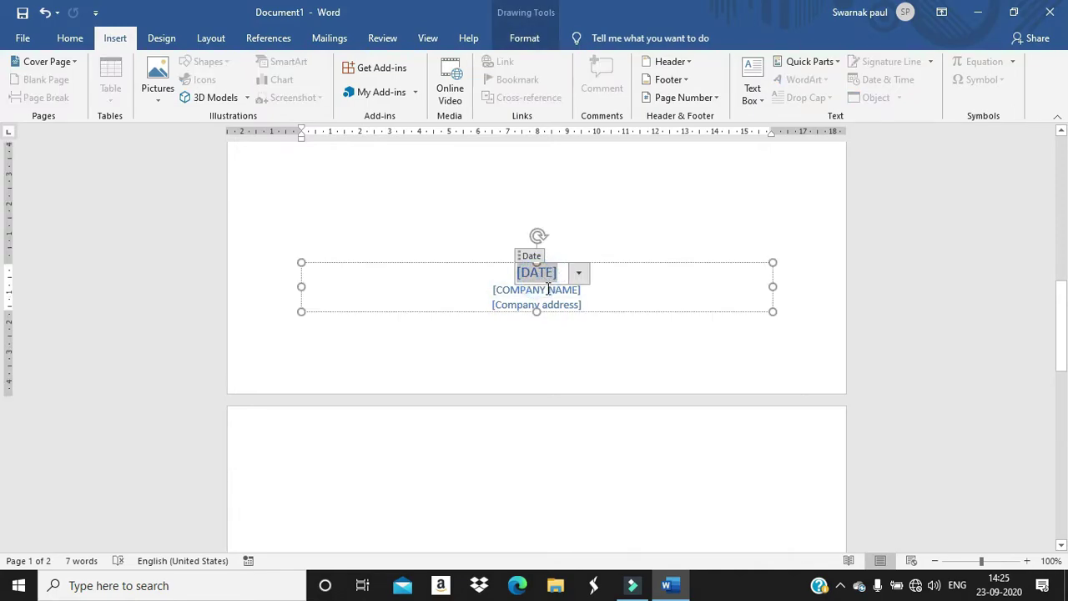
pyautogui.press('BackSpace')
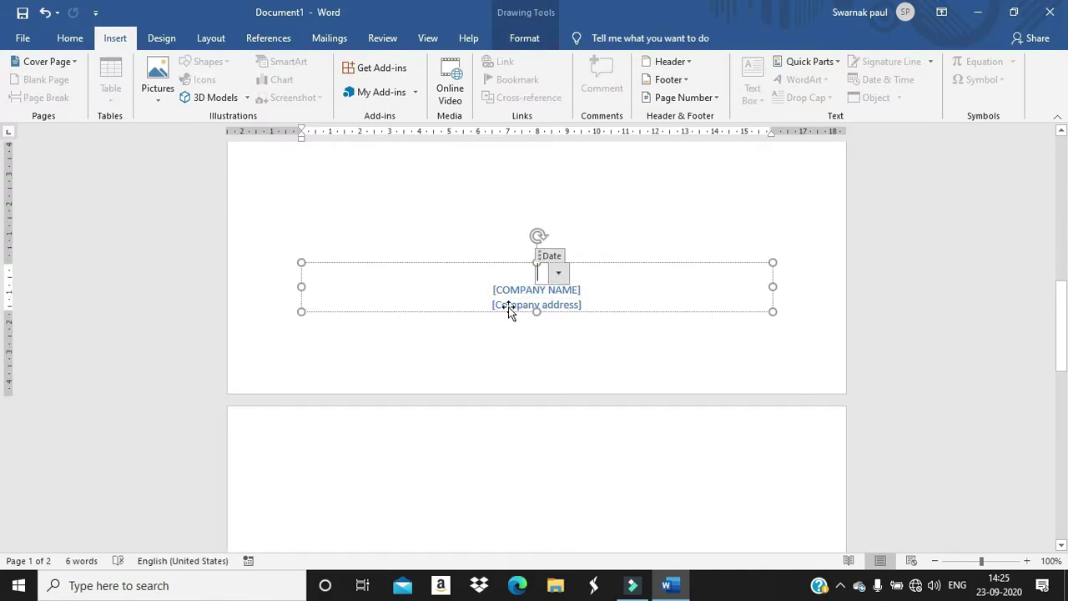
pyautogui.click(514, 292)
pyautogui.click(530, 312)
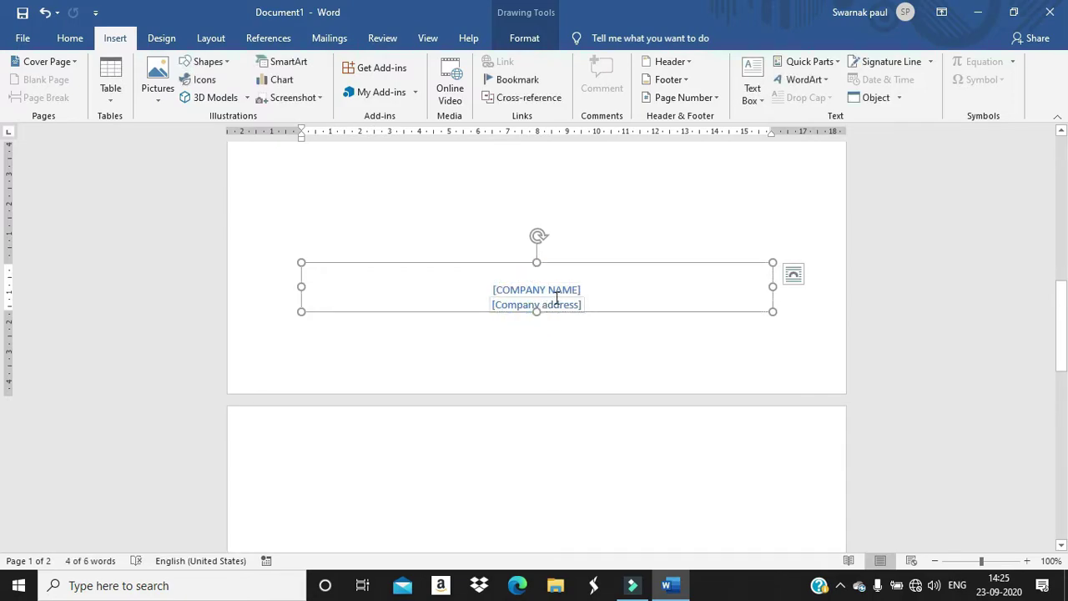
pyautogui.click(543, 310)
pyautogui.press('BackSpace')
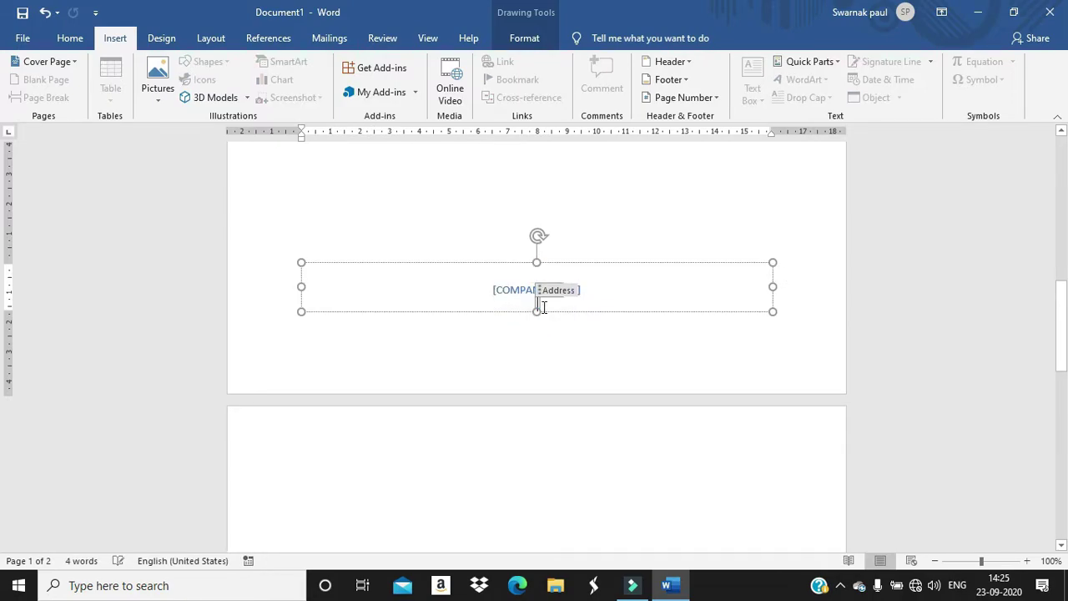
# Remove the current cover page from the document and return to the blank page
pyautogui.scroll(10, 543, 307)
pyautogui.scroll(-3, 544, 311)
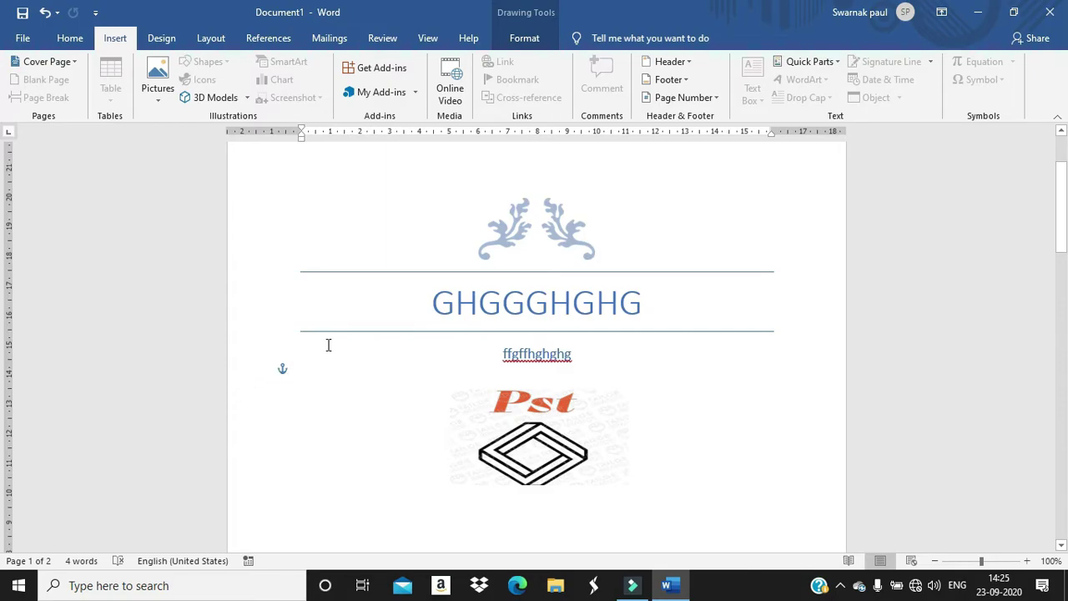
pyautogui.click(419, 201)
pyautogui.click(445, 320)
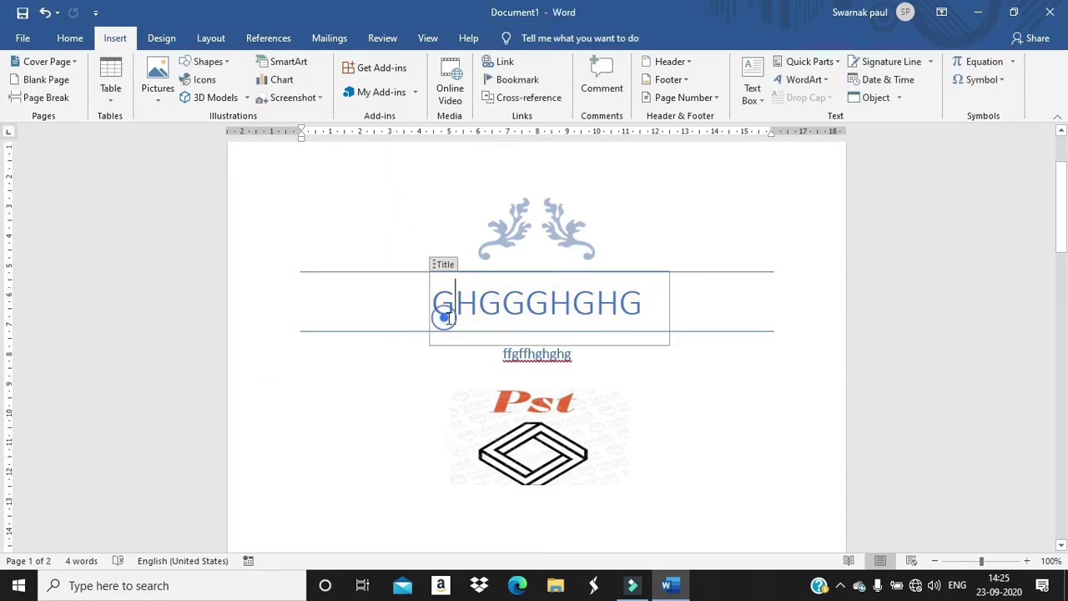
pyautogui.click(72, 60)
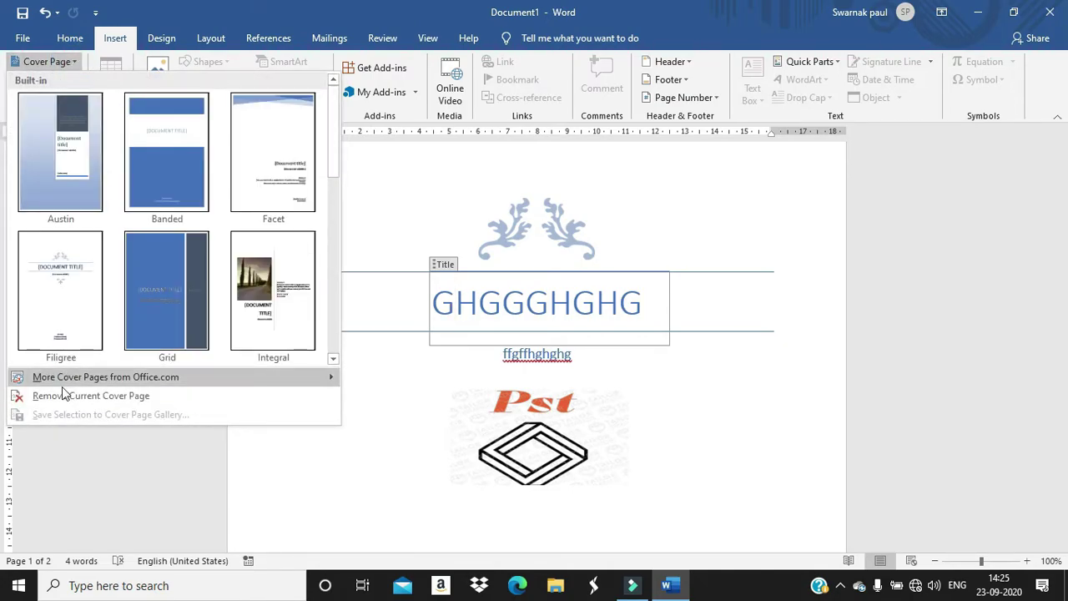
pyautogui.click(113, 397)
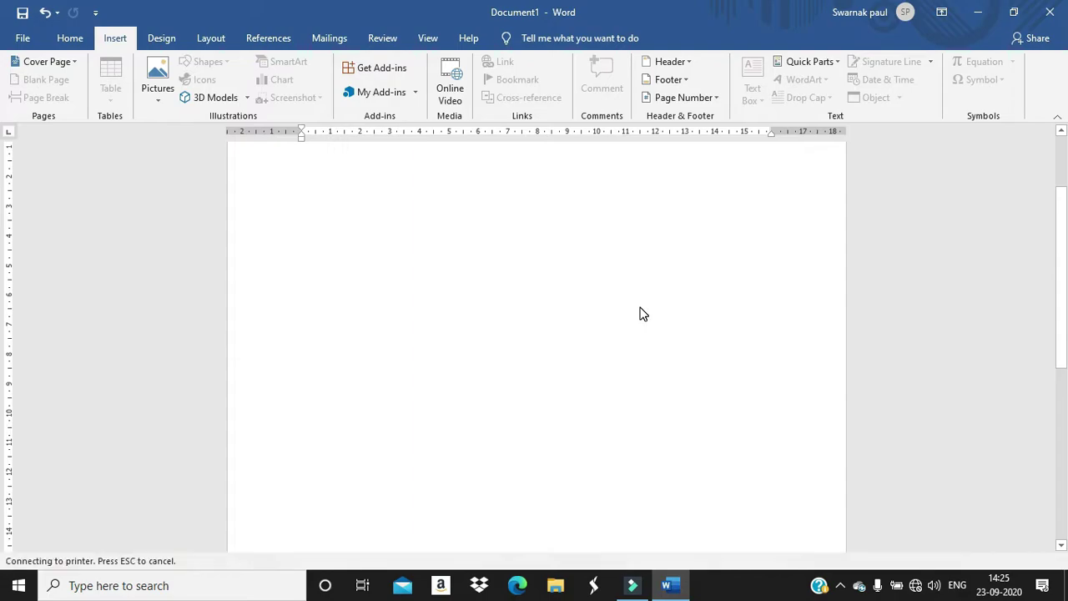
pyautogui.click(397, 190)
pyautogui.scroll(-2, 556, 317)
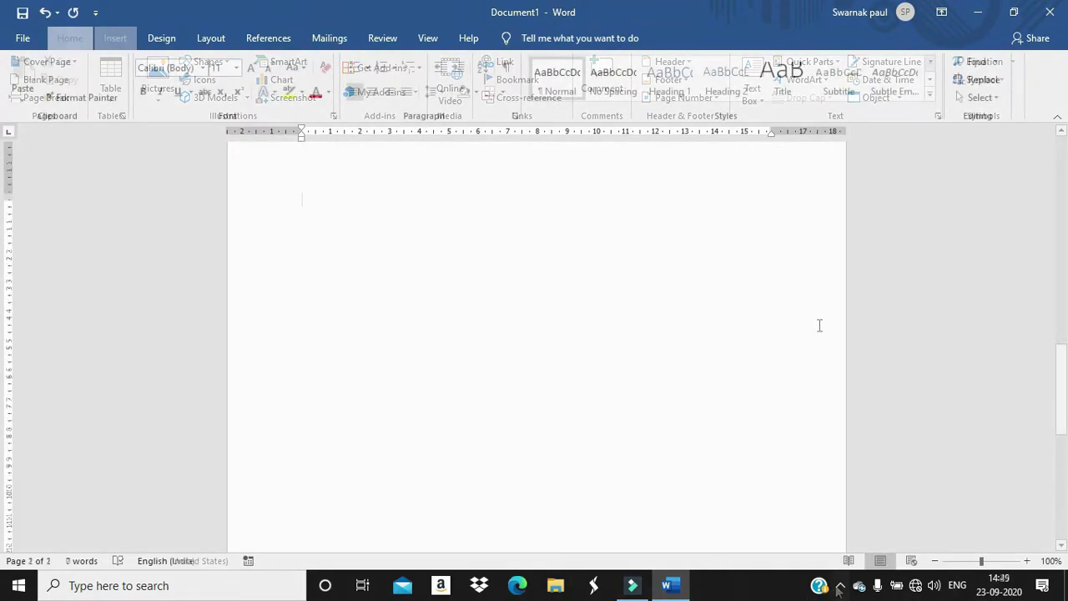
# Fill the empty page after the cover page with five paragraphs of Word's built-in sample text
pyautogui.click(115, 37)
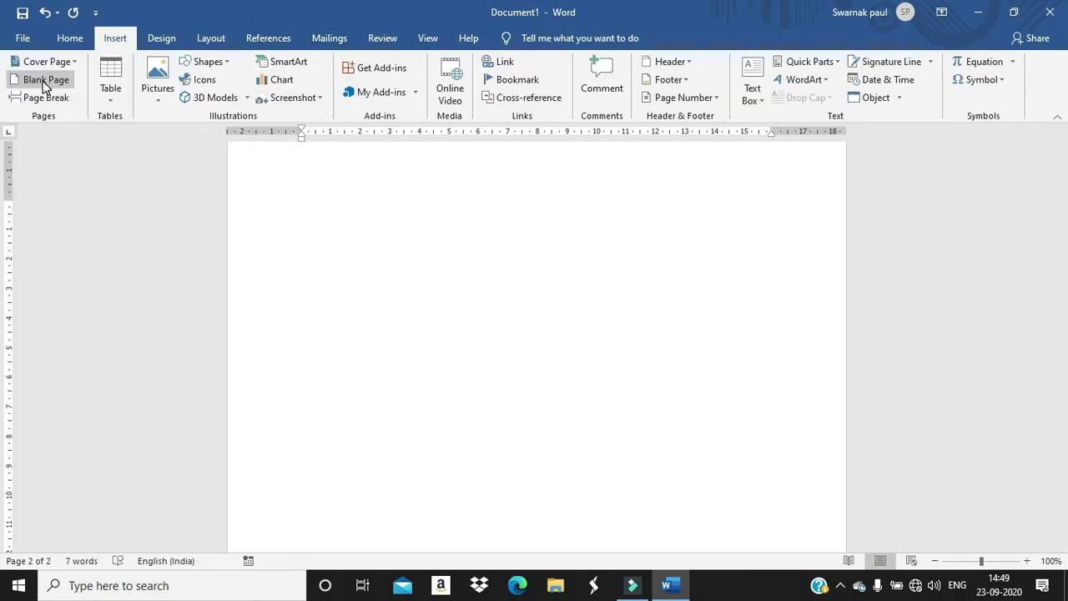
pyautogui.scroll(15, 272, 265)
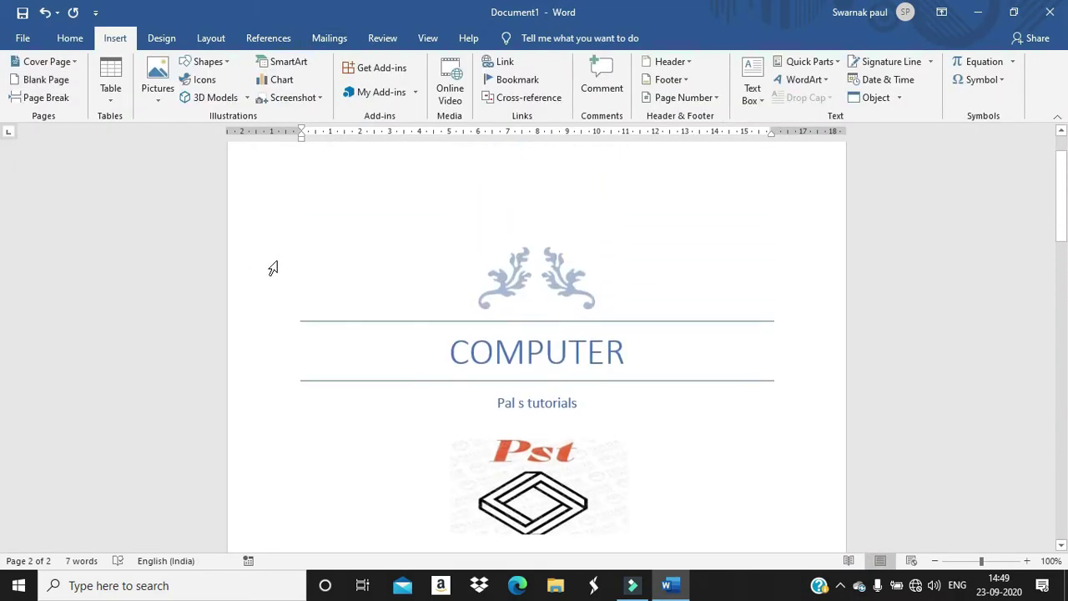
pyautogui.scroll(-10, 665, 353)
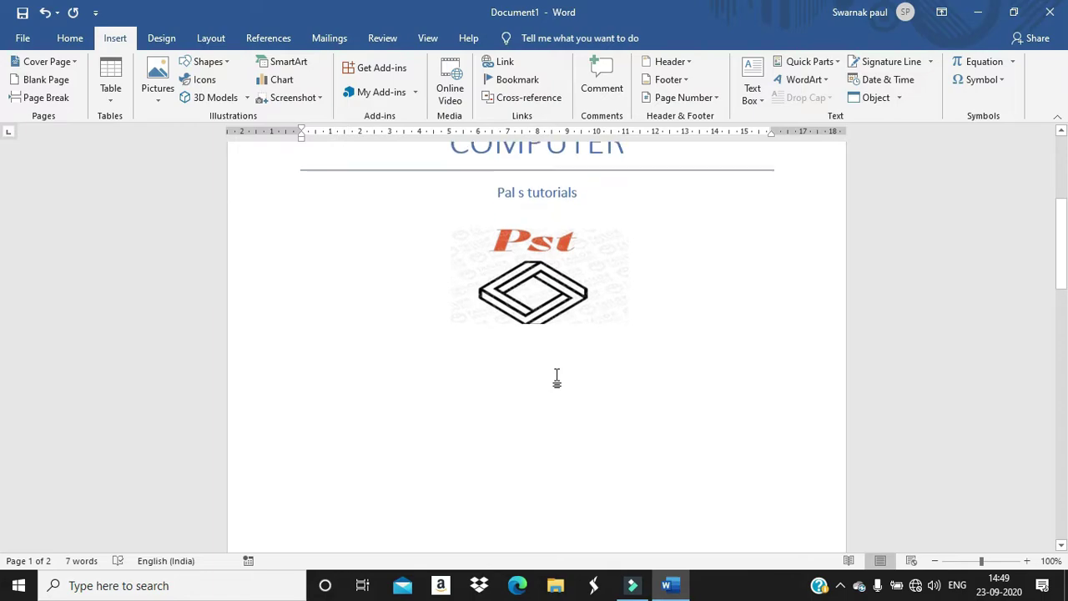
pyautogui.scroll(-3, 555, 374)
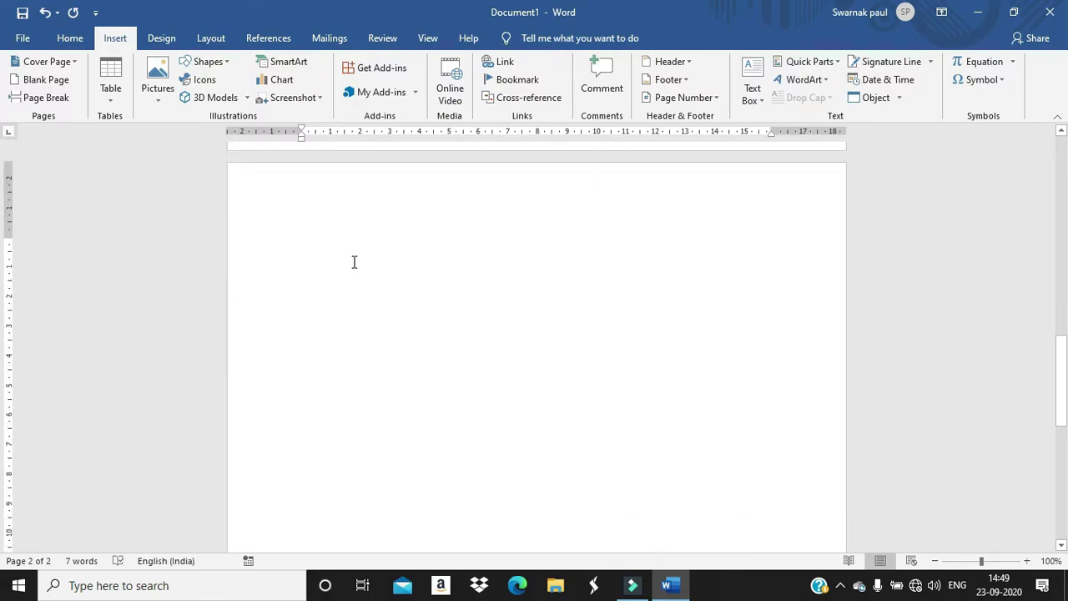
pyautogui.click(353, 262)
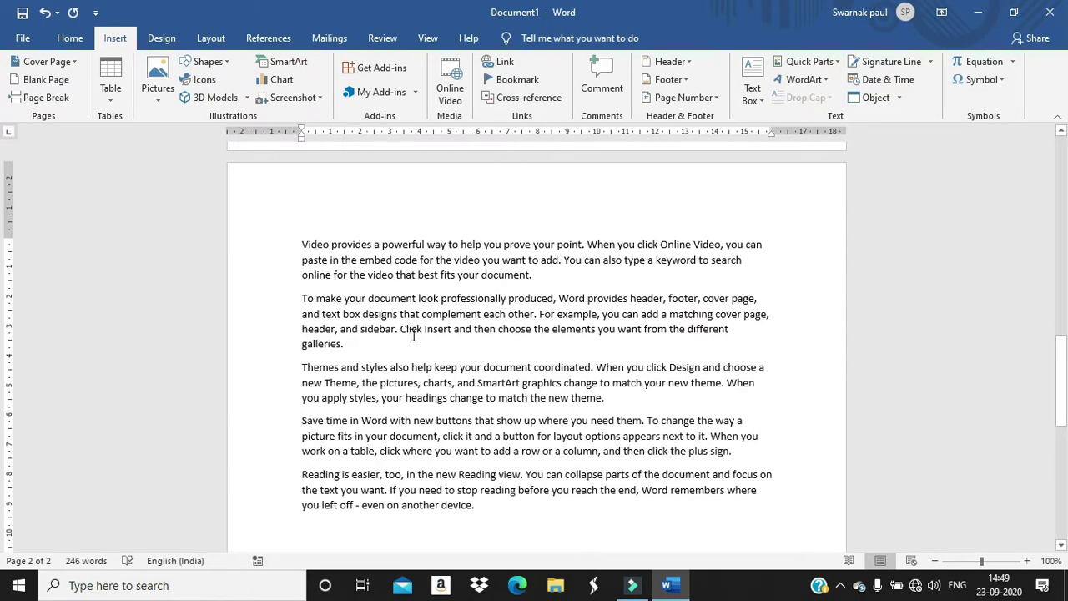
# Copy the last three sample paragraphs and paste them repeatedly below the text, then once more directly after the last sentence on page four
pyautogui.doubleClick(1028, 561)
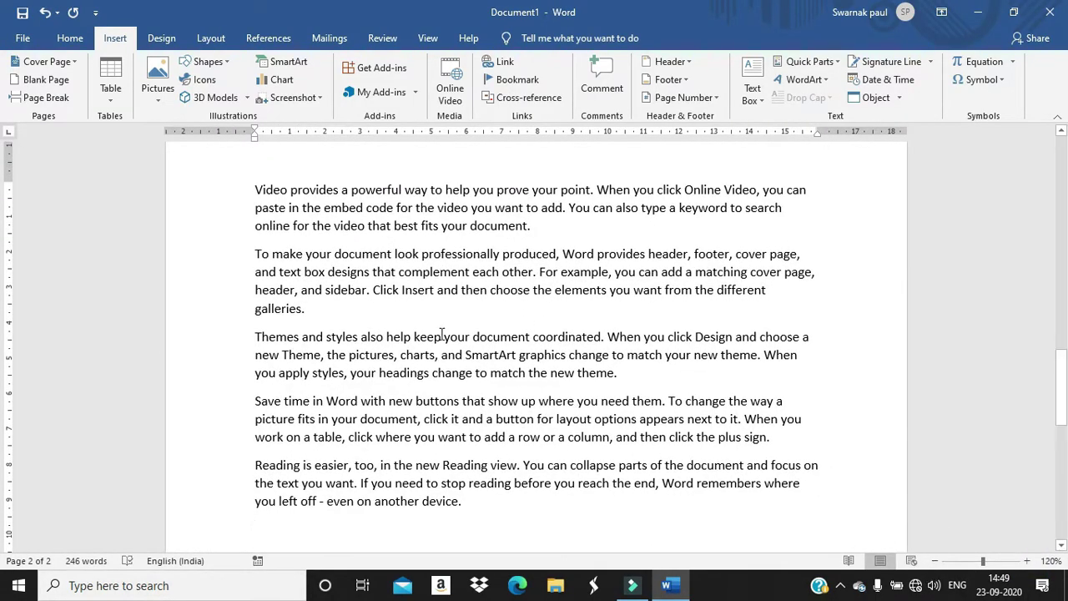
pyautogui.scroll(1, 480, 353)
pyautogui.scroll(-5, 489, 346)
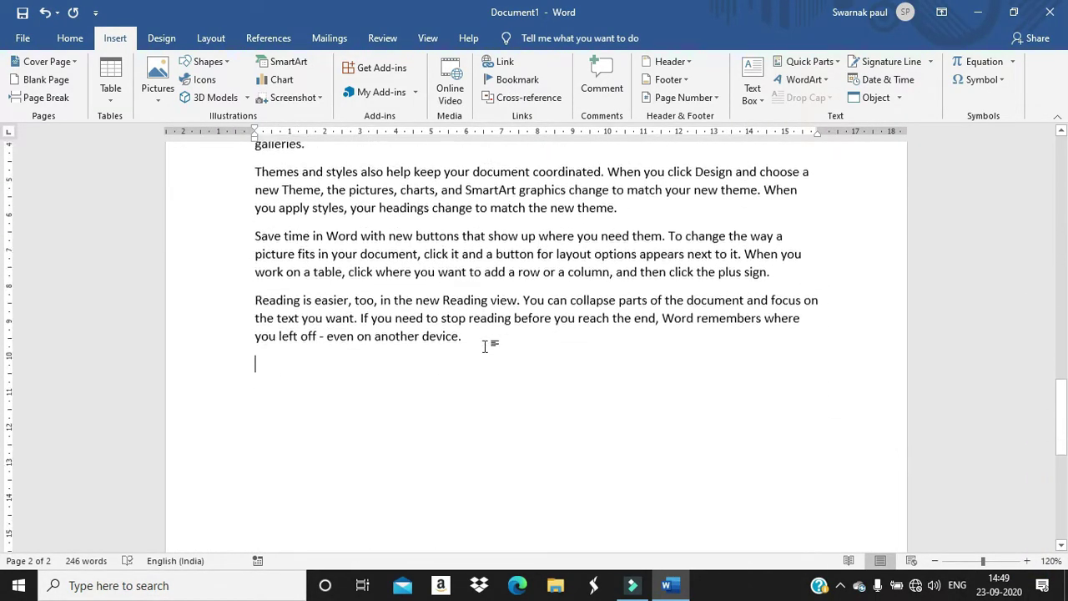
pyautogui.moveTo(254, 158); pyautogui.dragTo(281, 355)
pyautogui.hotkey('ctrl', 'c')
pyautogui.click(278, 350)
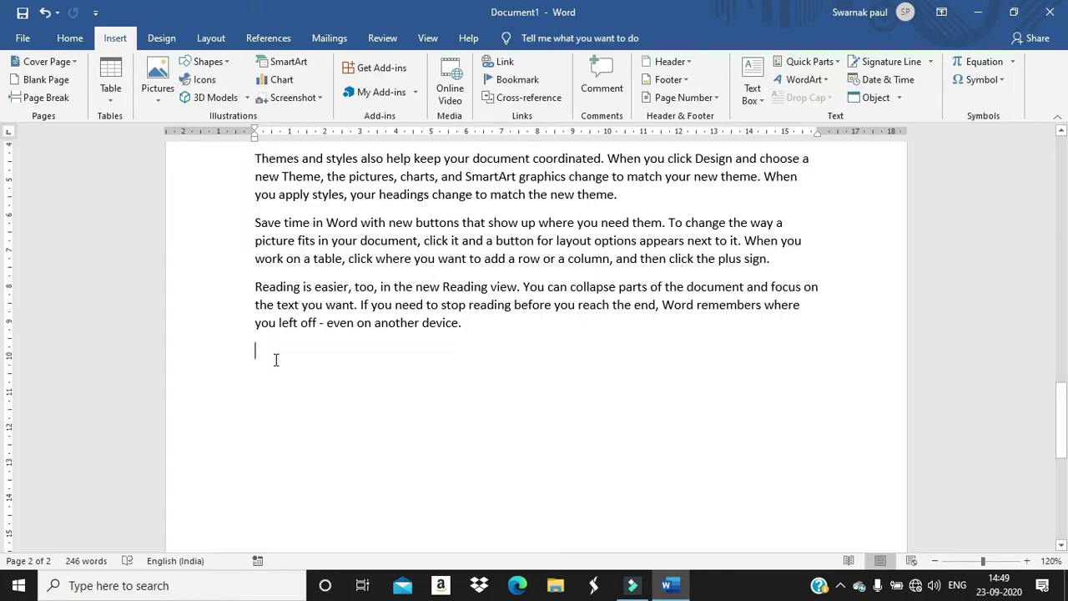
pyautogui.hotkey('ctrl', 'v')
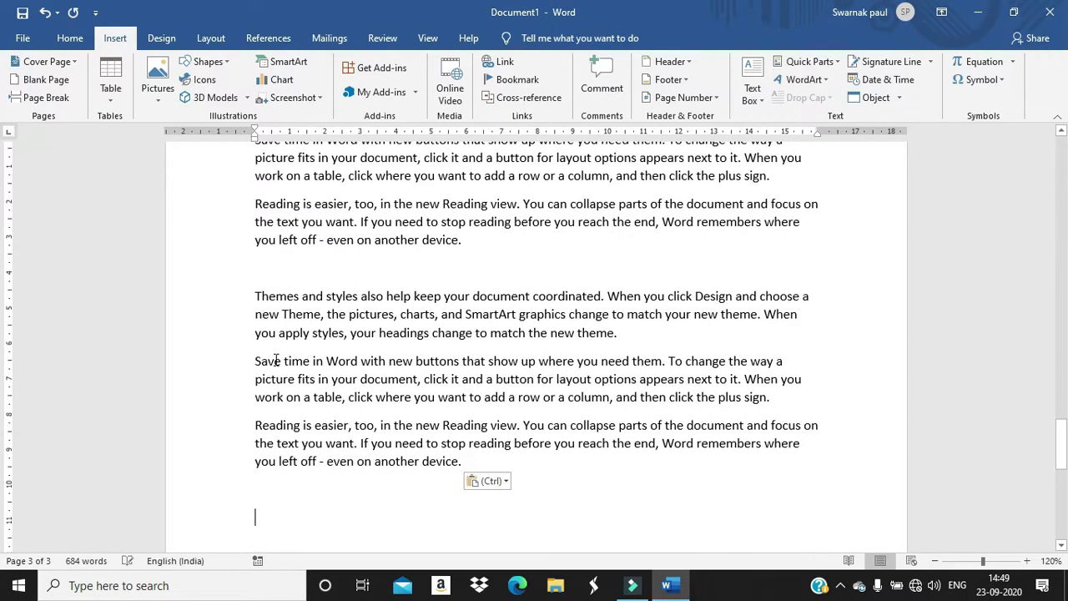
pyautogui.hotkey('ctrl', 'v')
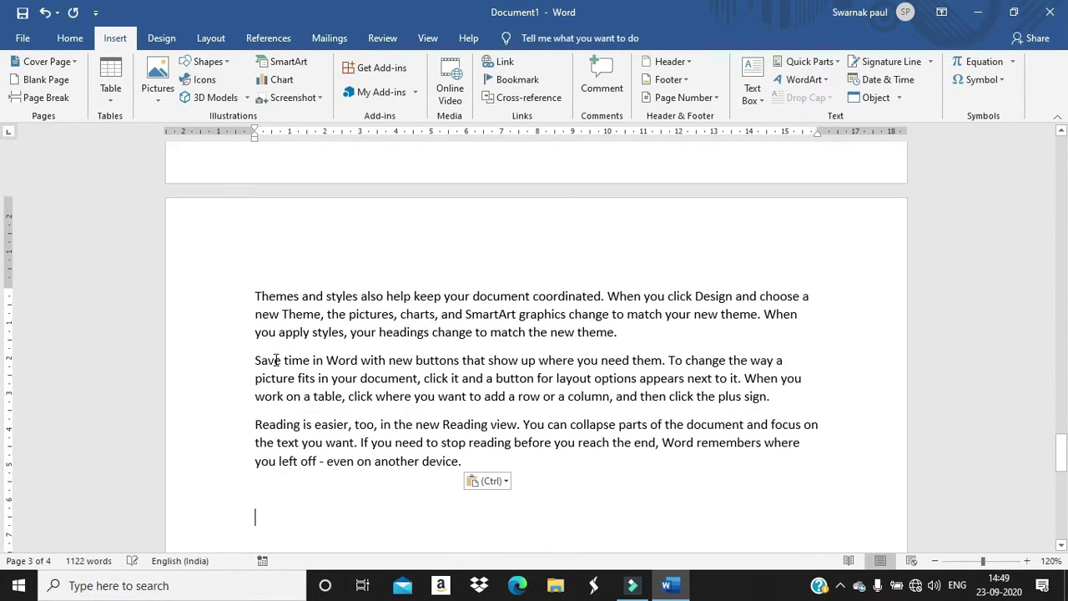
pyautogui.hotkey('ctrl', 'v')
pyautogui.hotkey('ctrl', 'v')
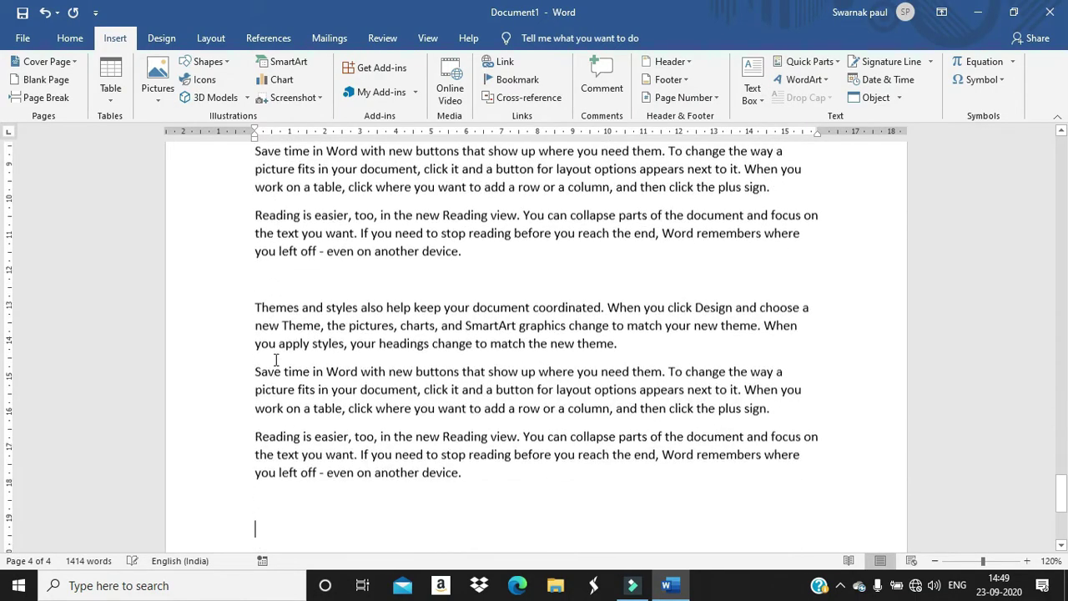
pyautogui.hotkey('ctrl', 'v')
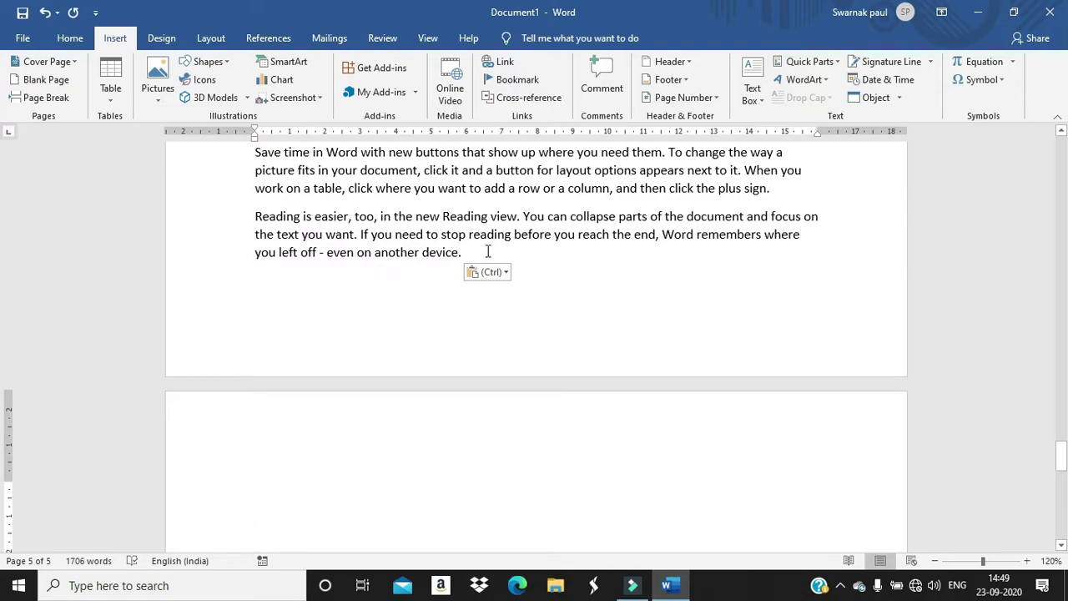
pyautogui.click(477, 254)
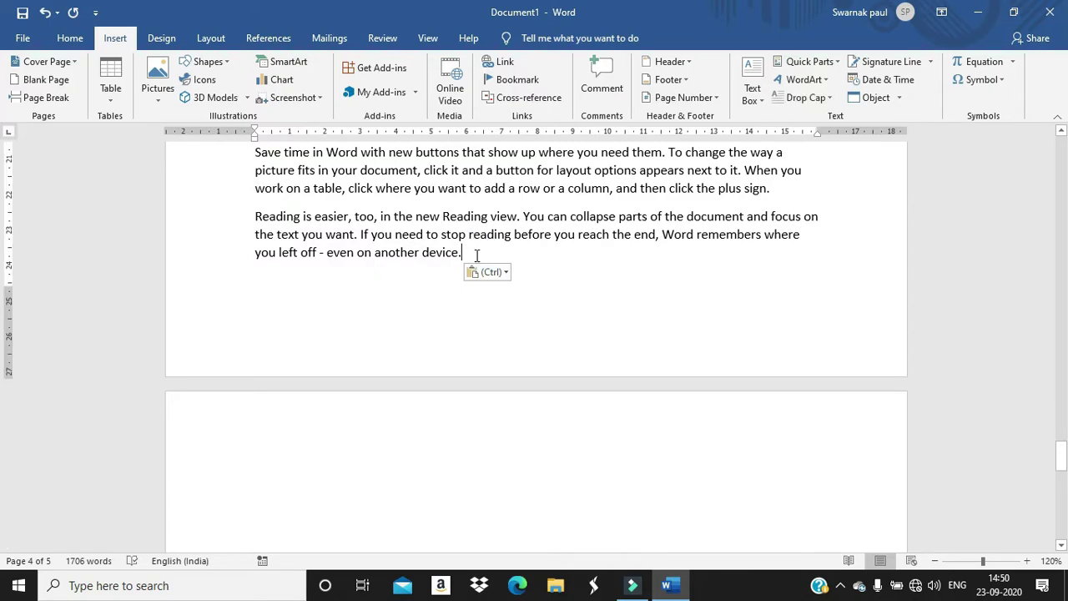
pyautogui.write('When you click Design and choose a new Theme, the pictures, charts, and SmartArt graphics change to match your new theme. When you apply styles, your headings change to match the new theme. Save time in Word with new buttons that show up where you need them. To change the way a picture fits in your document, click it and a button for layout options appears next to it. When you work on a table, click where you want to add a row or a column, and then click the plus sign. Reading is easier, too, in the new Reading view. You can collapse parts of the document and focus on the text you want. If you need to stop reading before you reach the end, Word remembers where you left off - even on another device.')
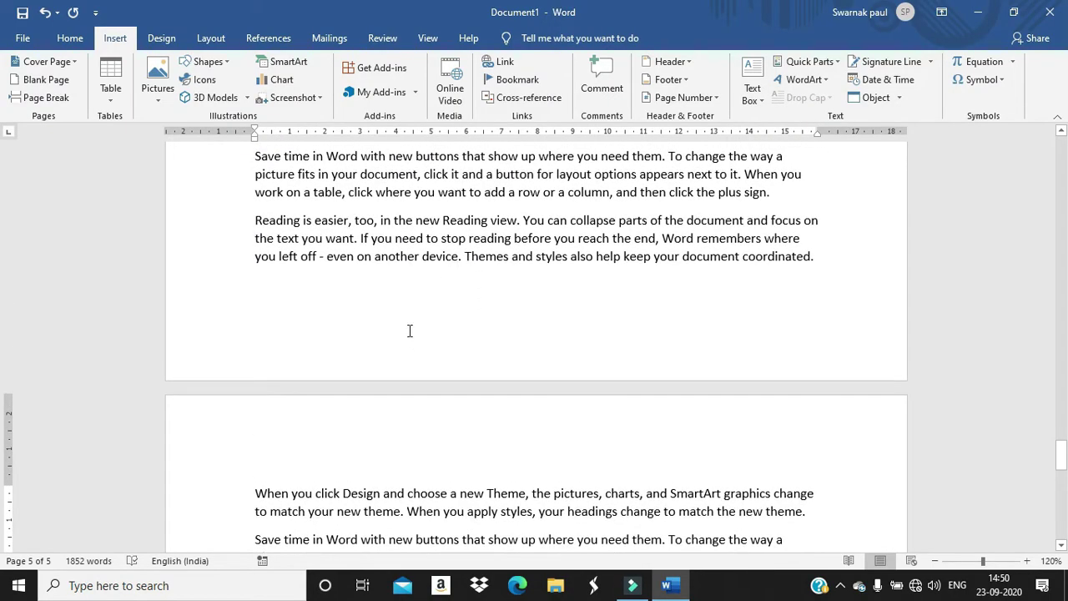
# Look through the filled document from its last page up to the cover page and back to the first text page
pyautogui.scroll(-5, 536, 546)
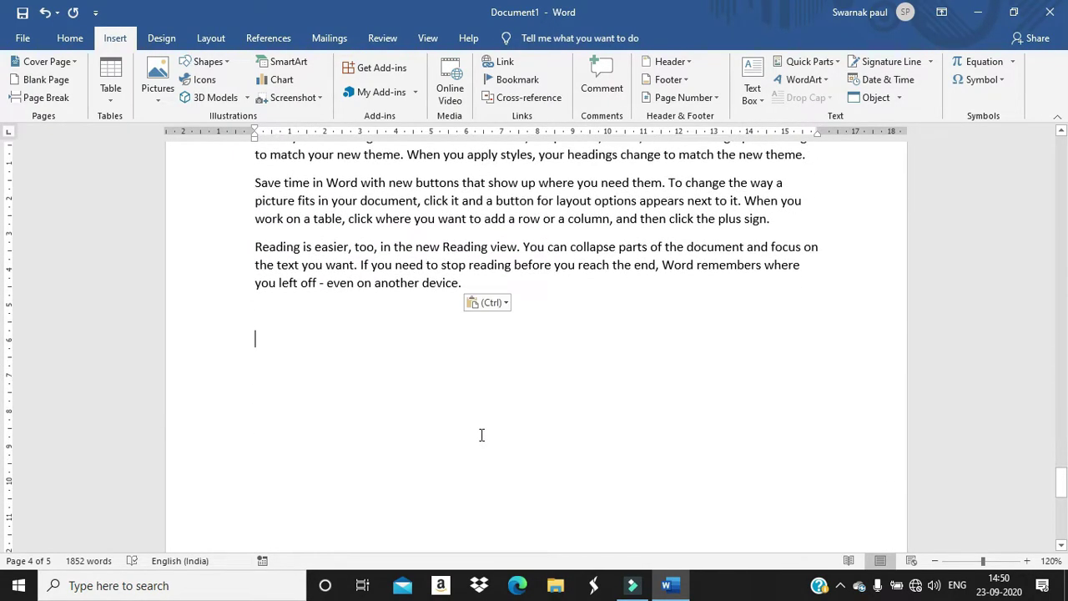
pyautogui.scroll(10, 481, 435)
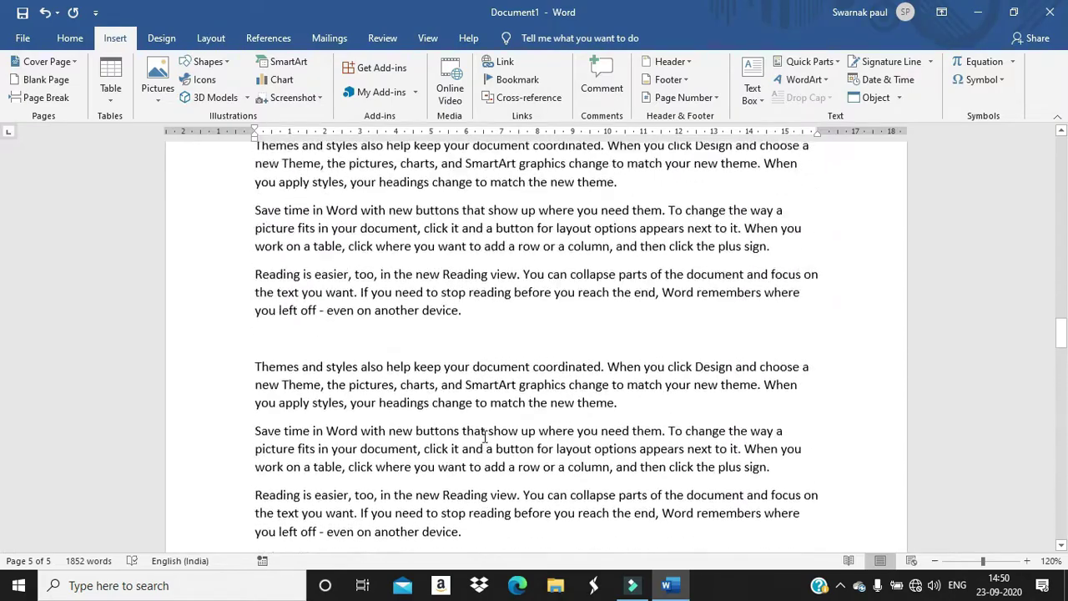
pyautogui.scroll(15, 484, 435)
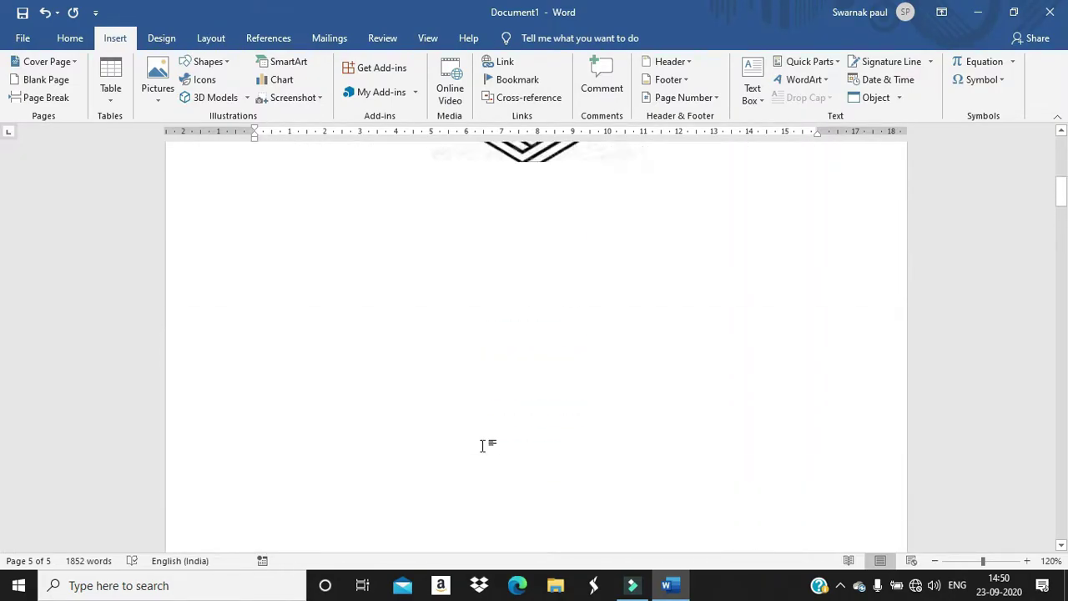
pyautogui.scroll(-6, 481, 447)
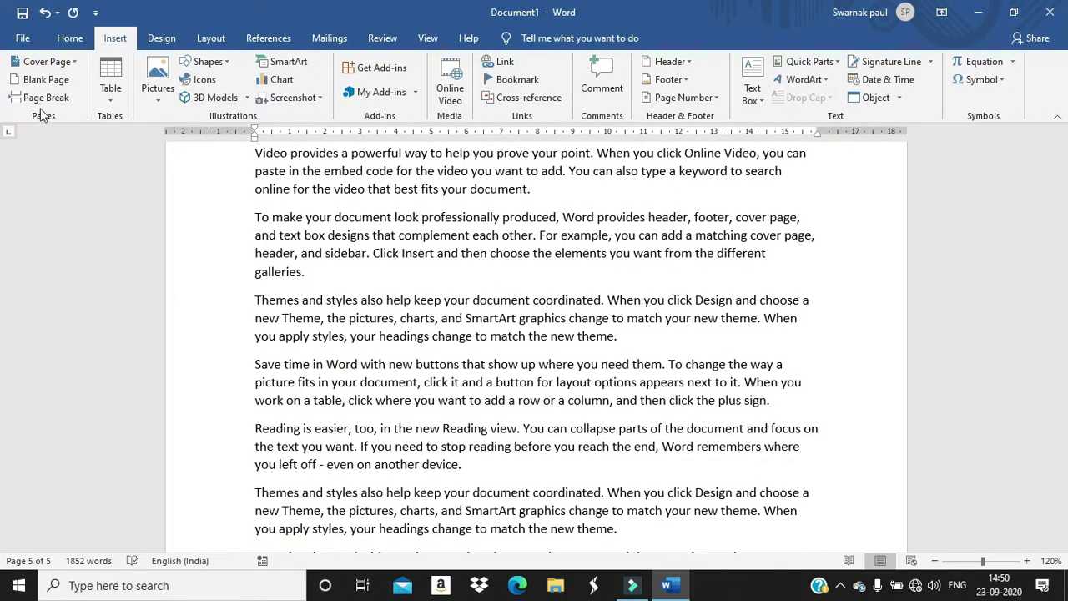
pyautogui.click(44, 82)
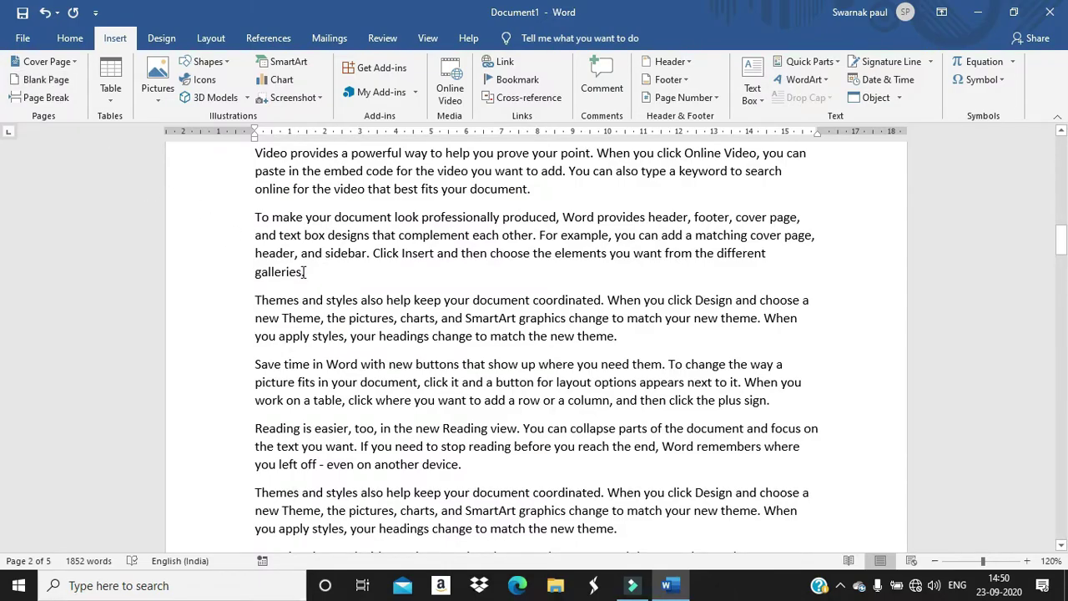
pyautogui.scroll(12, 305, 277)
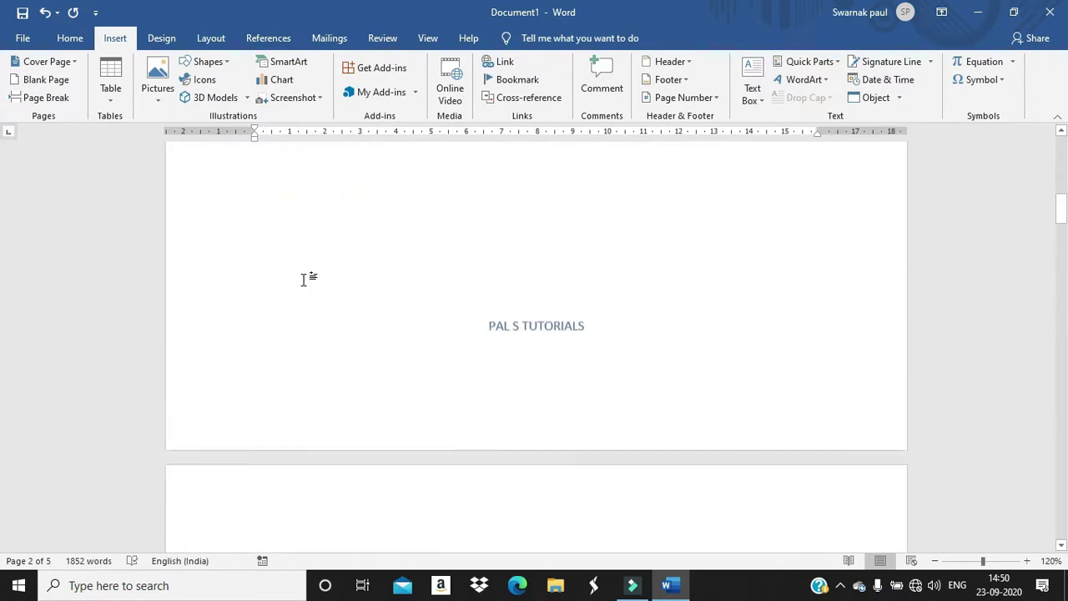
pyautogui.scroll(-10, 305, 277)
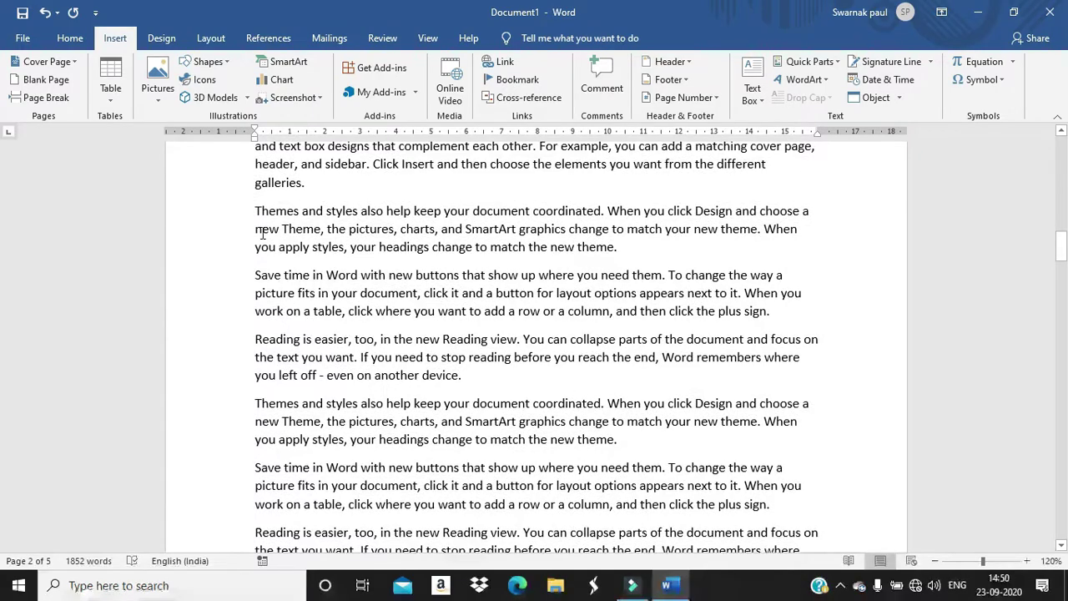
pyautogui.scroll(3, 286, 280)
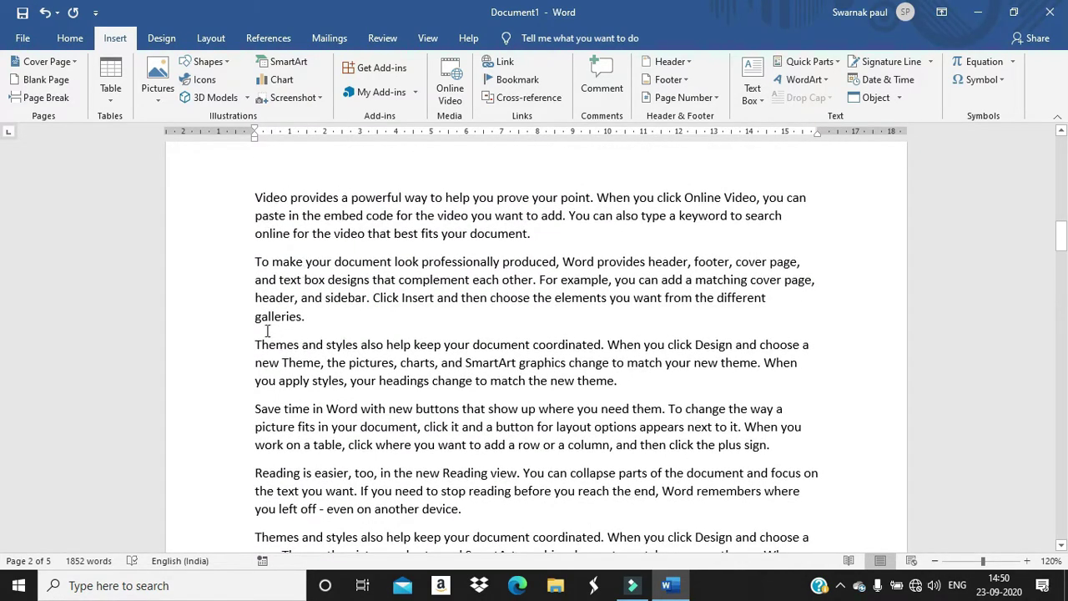
# Insert a blank page before the first paragraph starting "Themes and styles" on page two
pyautogui.moveTo(257, 350); pyautogui.dragTo(374, 509)
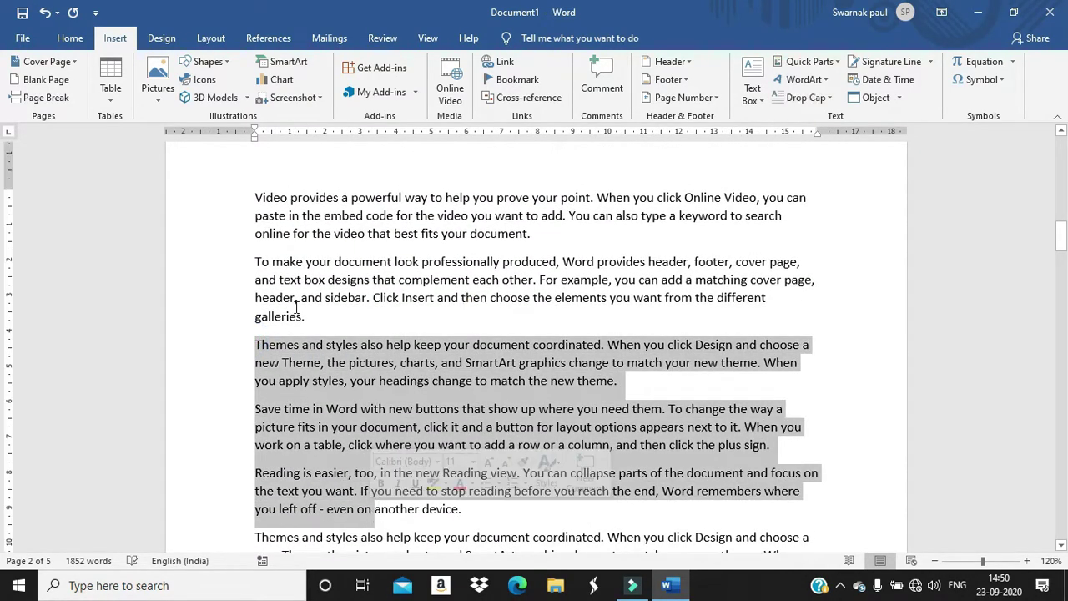
pyautogui.moveTo(256, 197); pyautogui.dragTo(308, 318)
pyautogui.moveTo(255, 345); pyautogui.dragTo(323, 491)
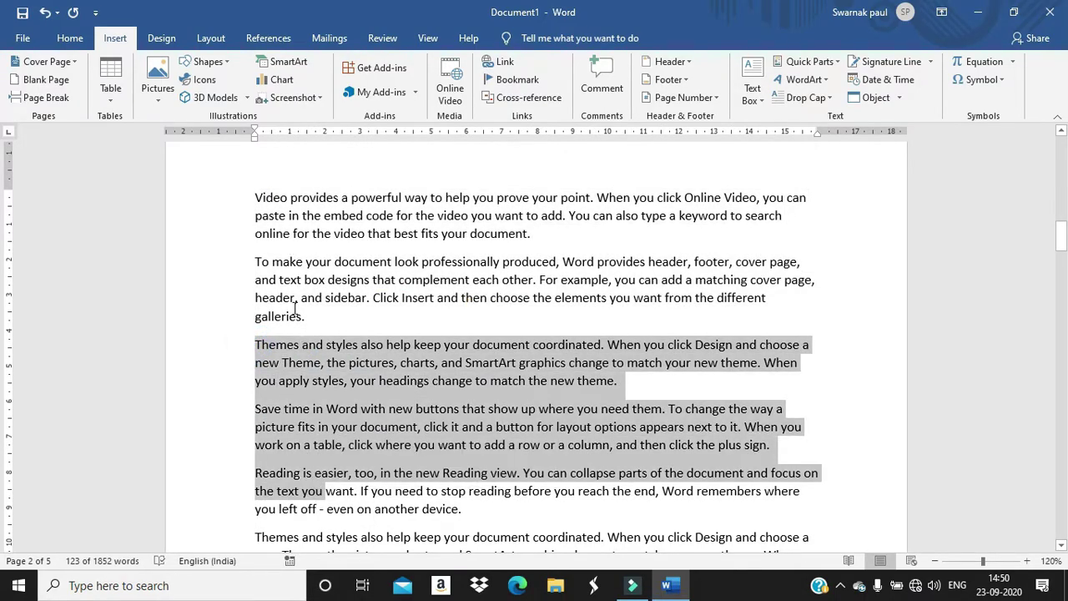
pyautogui.click(240, 343)
pyautogui.click(261, 340)
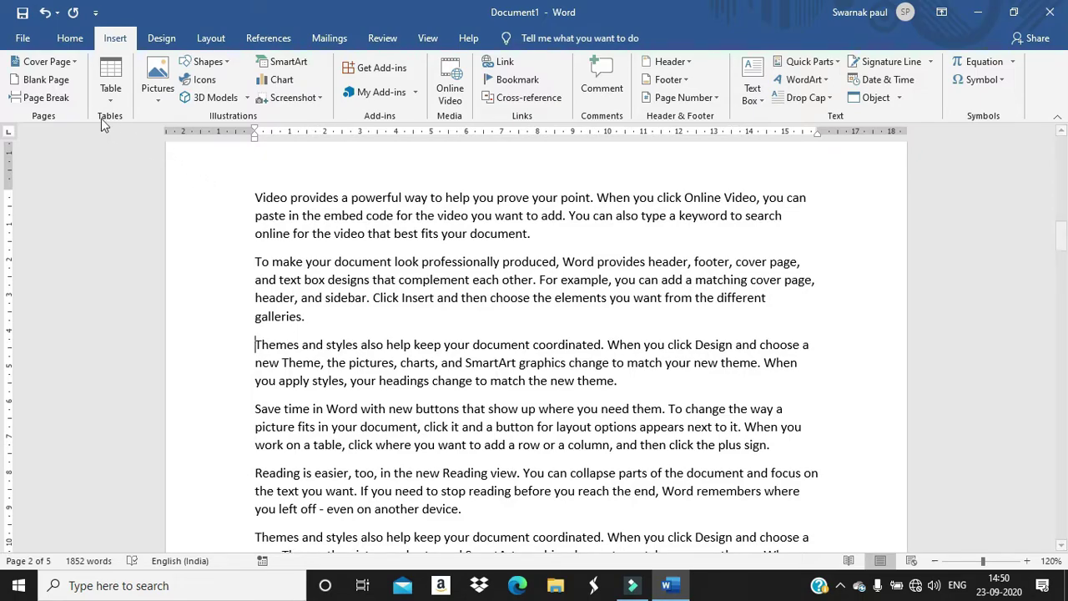
pyautogui.click(59, 80)
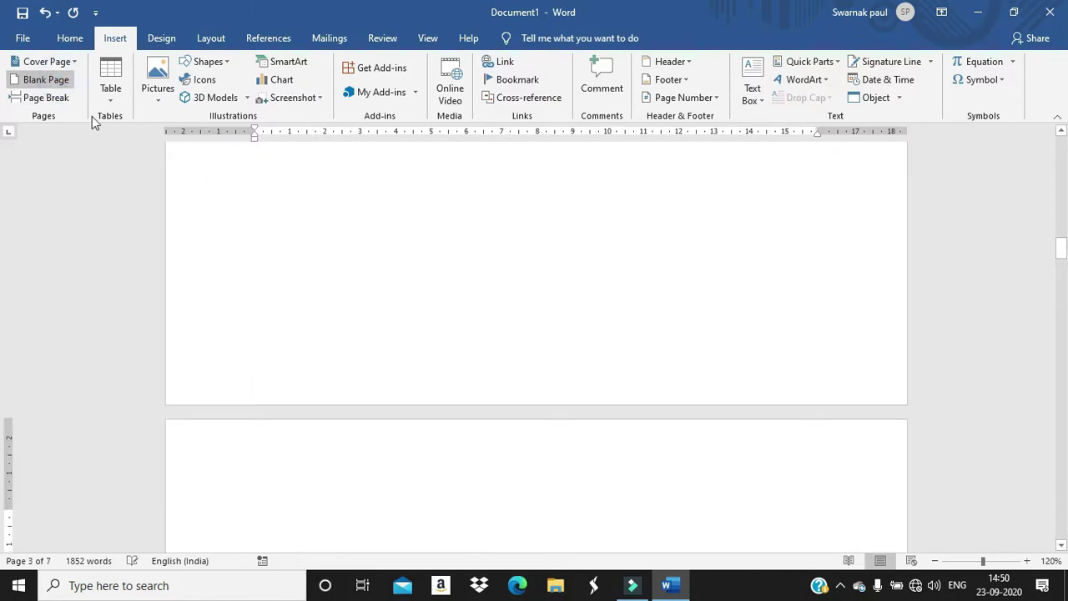
# Examine the inserted blank page and how the text is split across the pages before and after it
pyautogui.scroll(3, 330, 328)
pyautogui.scroll(5, 330, 328)
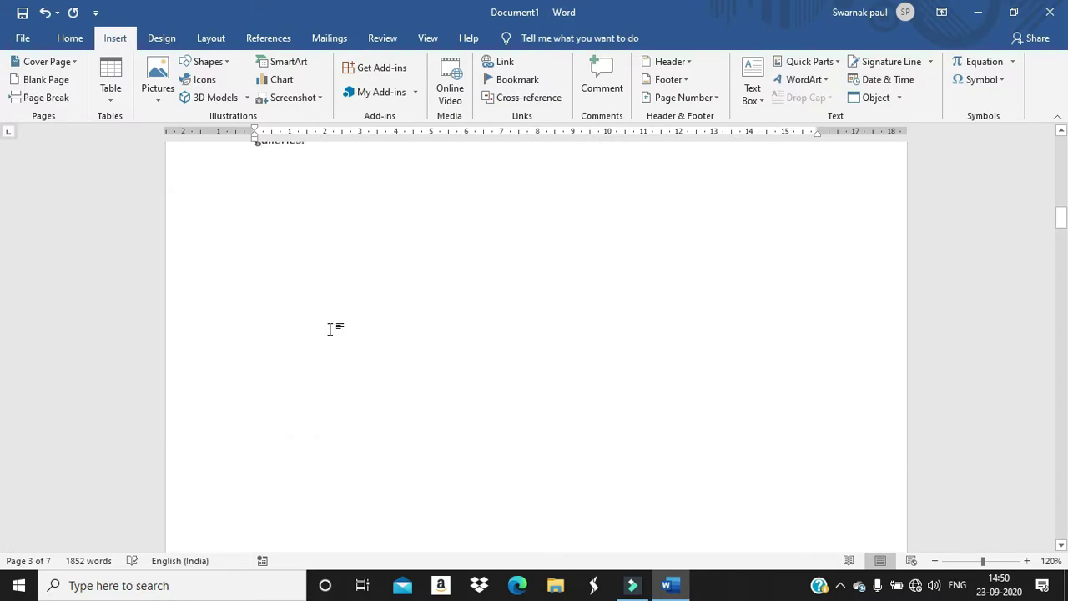
pyautogui.scroll(-3, 328, 329)
pyautogui.scroll(3, 321, 311)
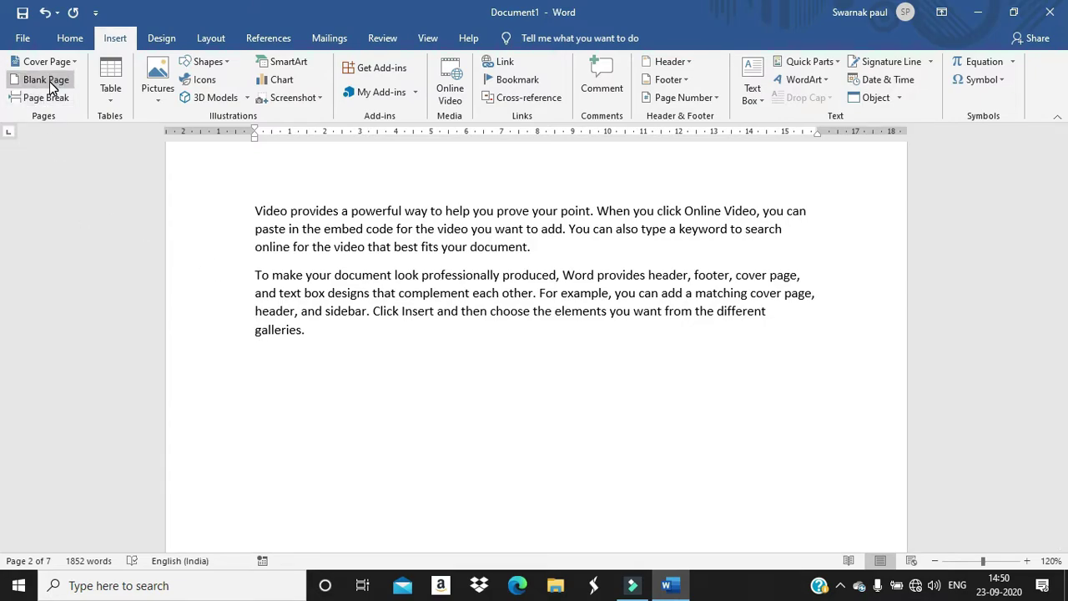
pyautogui.scroll(-2, 303, 350)
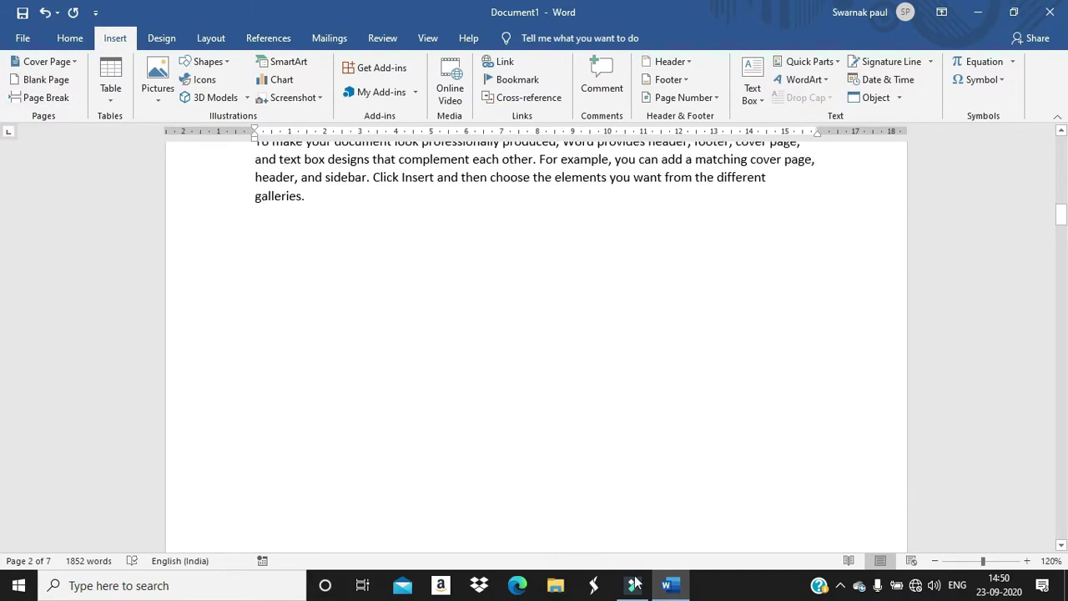
pyautogui.scroll(-10, 505, 442)
pyautogui.click(300, 299)
pyautogui.scroll(-10, 322, 314)
pyautogui.scroll(-5, 322, 312)
pyautogui.scroll(4, 432, 364)
pyautogui.scroll(-8, 431, 364)
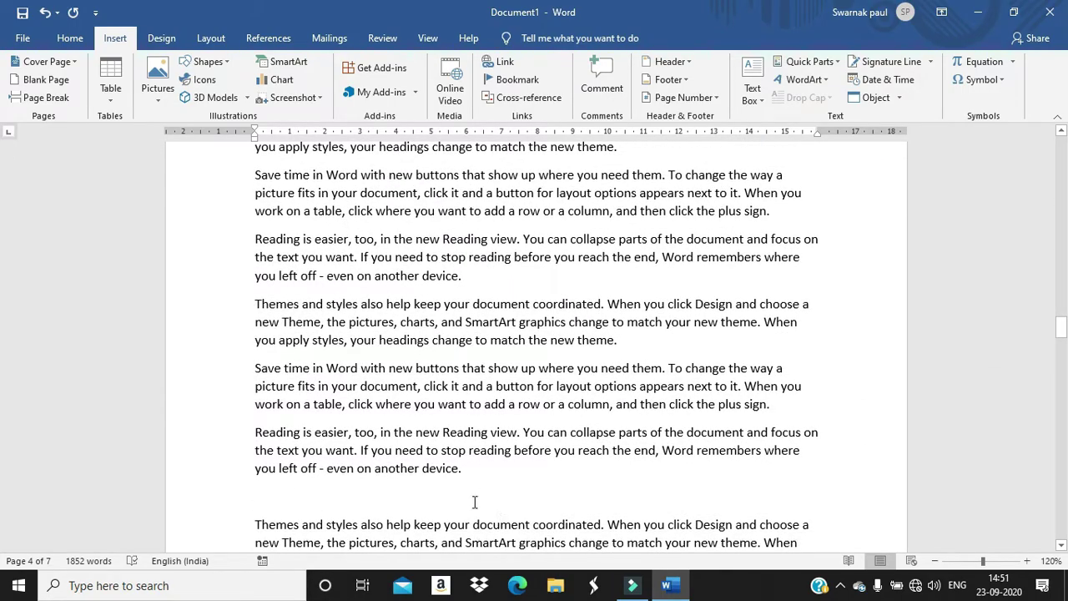
# Try to insert a page break in the empty line after a paragraph ending "even on another device" on page four
pyautogui.click(461, 490)
pyautogui.hotkey('ctrl', 'Return')
pyautogui.scroll(10, 454, 490)
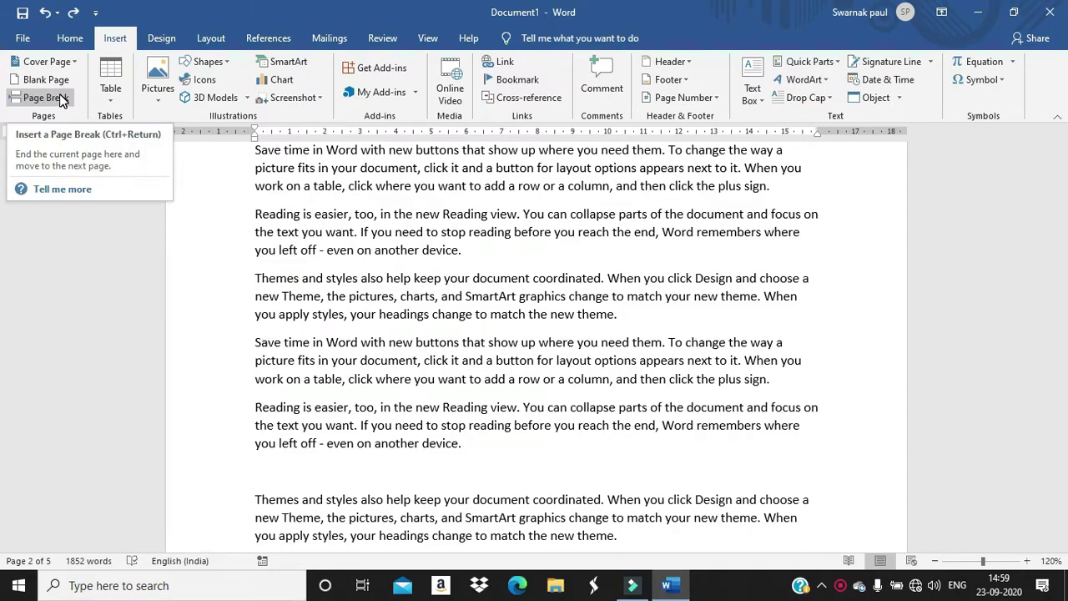
pyautogui.click(60, 99)
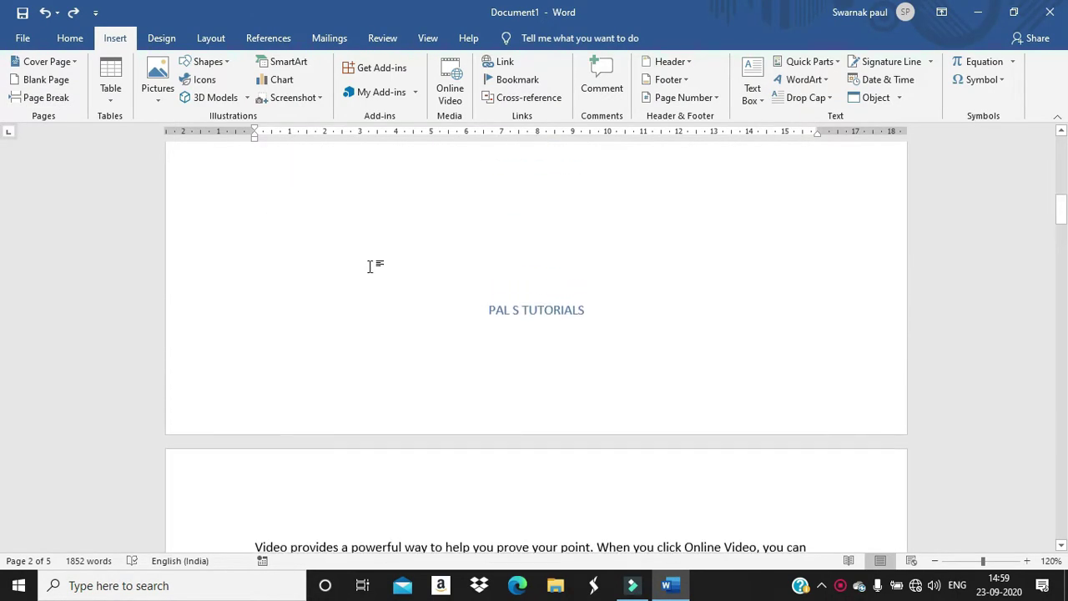
# Insert a page break before the first paragraph starting "Save time in Word" on the first text page
pyautogui.scroll(-5, 371, 274)
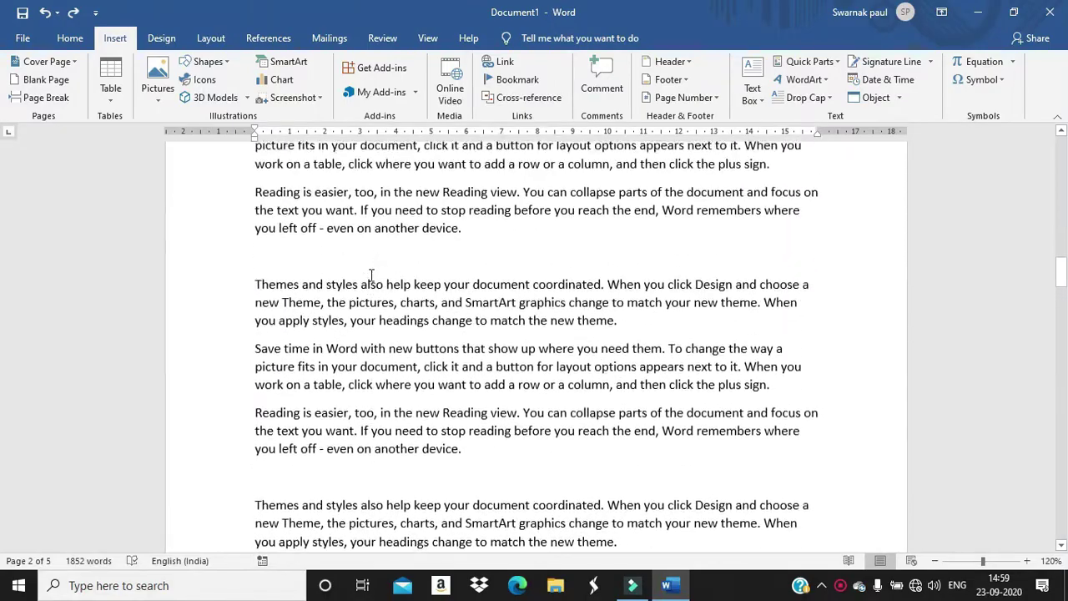
pyautogui.scroll(5, 371, 275)
pyautogui.scroll(-1, 453, 360)
pyautogui.scroll(-3, 453, 361)
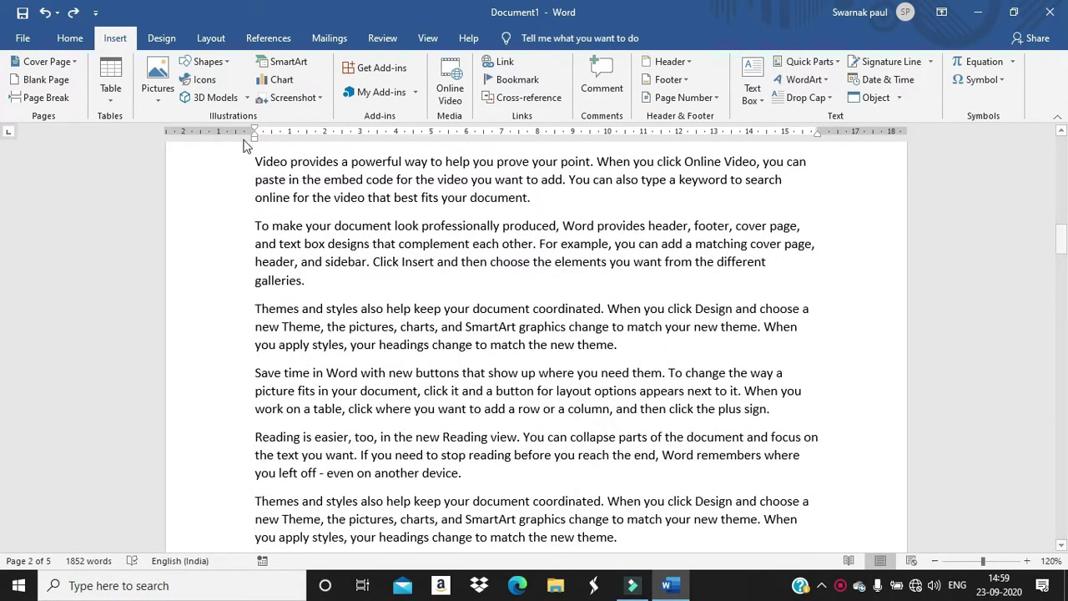
pyautogui.moveTo(252, 158); pyautogui.dragTo(496, 390)
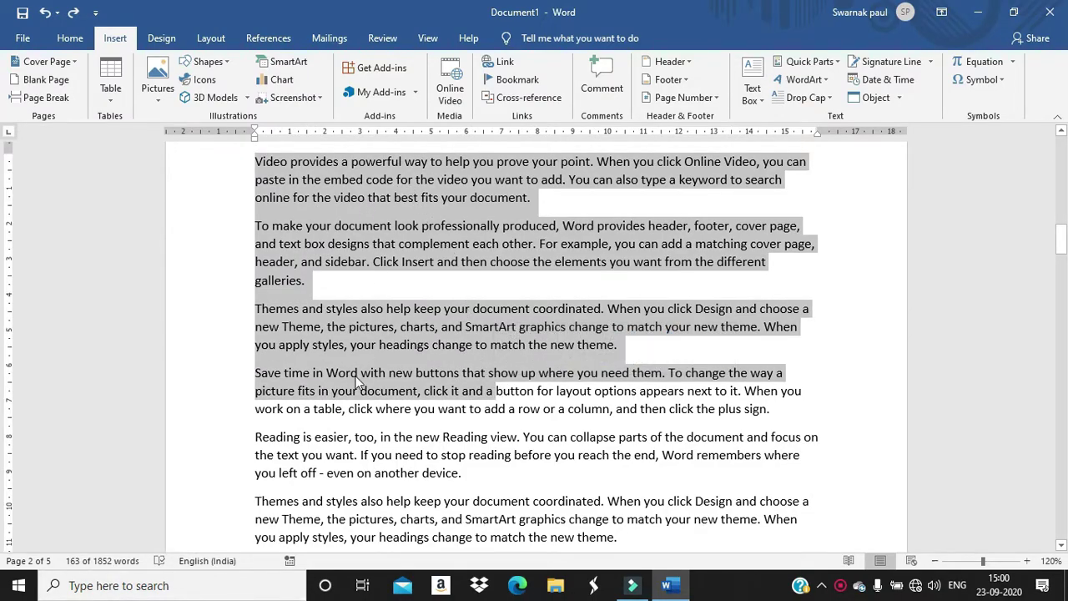
pyautogui.moveTo(256, 414); pyautogui.dragTo(431, 537)
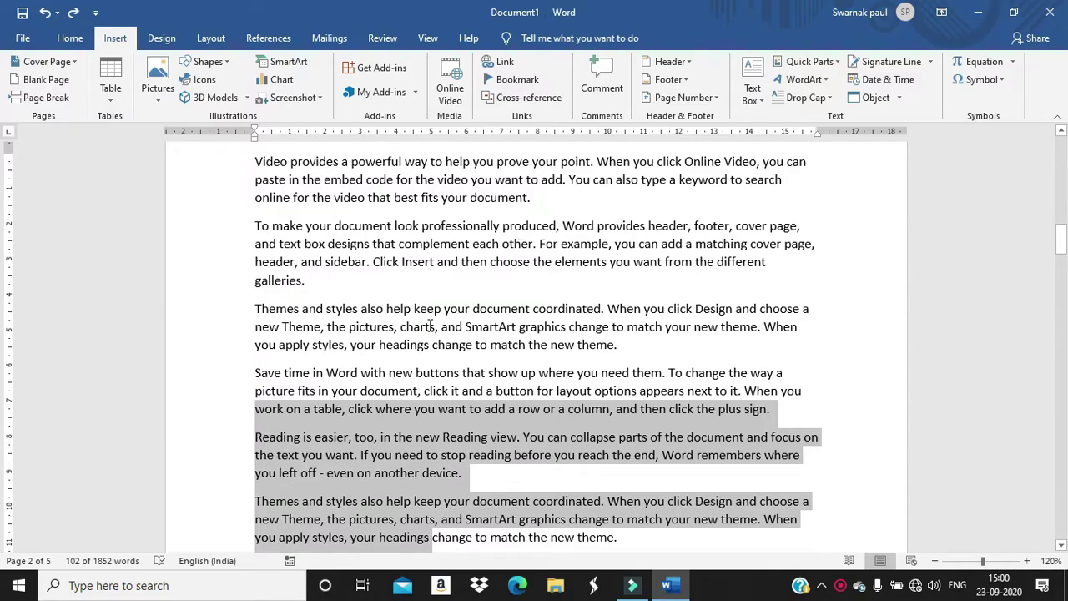
pyautogui.click(252, 370)
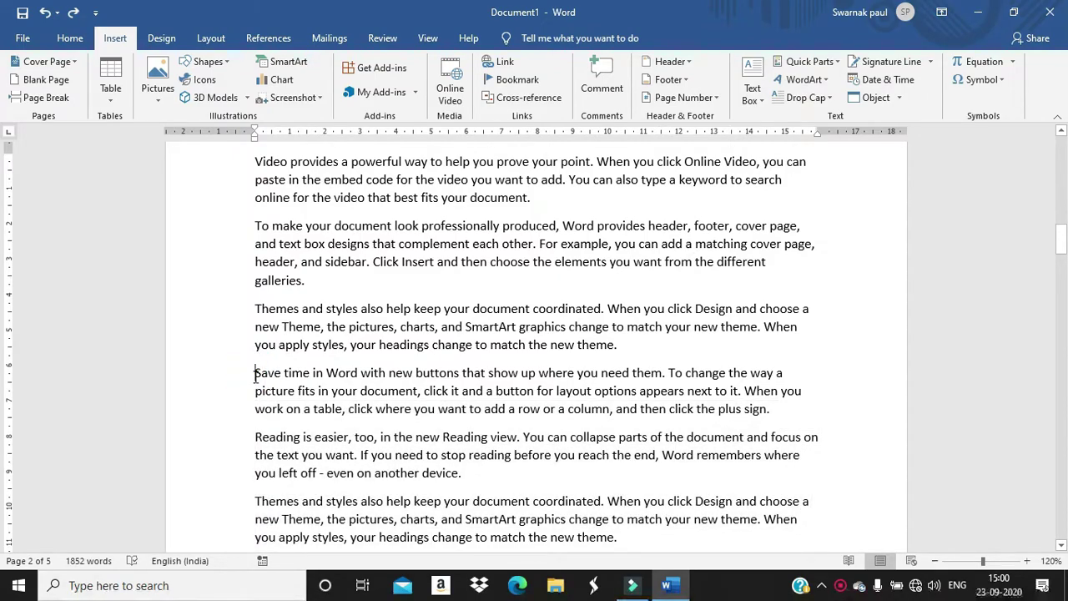
pyautogui.click(50, 100)
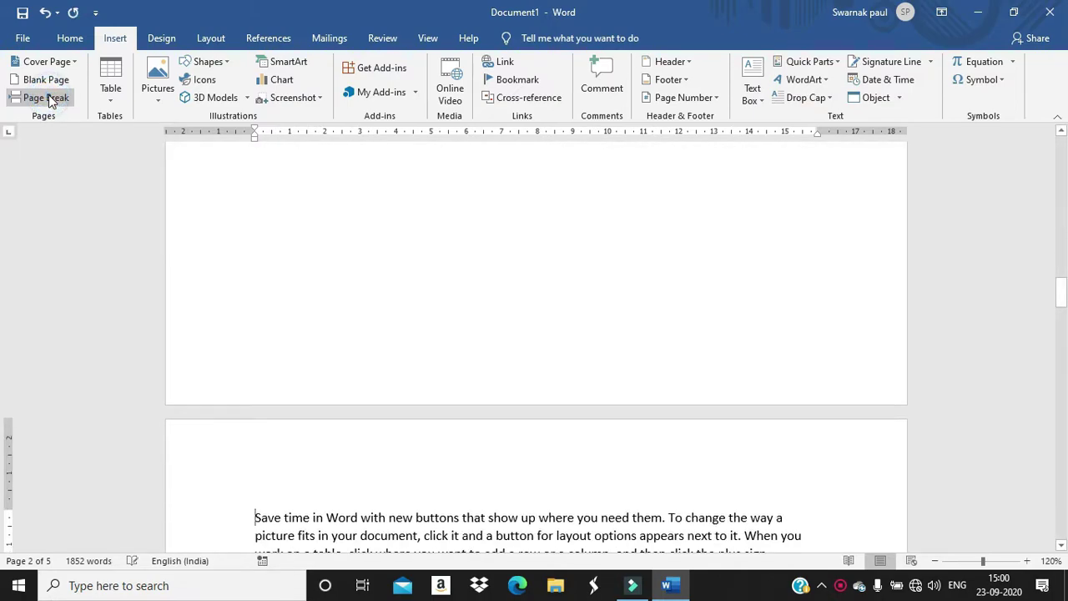
# Examine how the page break splits the text between the first text page and the page after it
pyautogui.scroll(10, 416, 314)
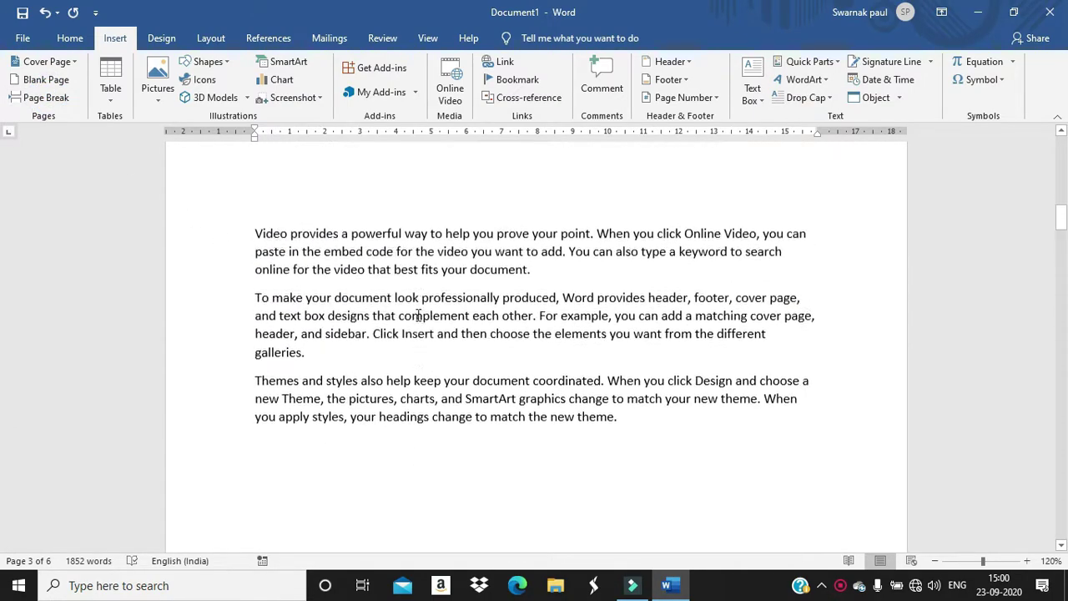
pyautogui.scroll(-10, 415, 319)
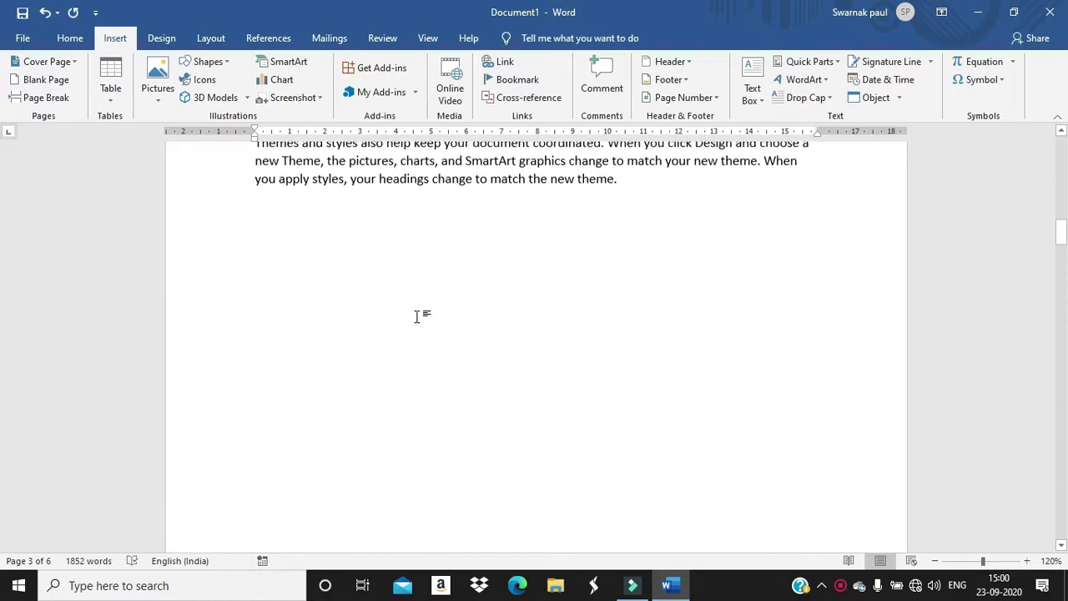
pyautogui.scroll(-5, 417, 317)
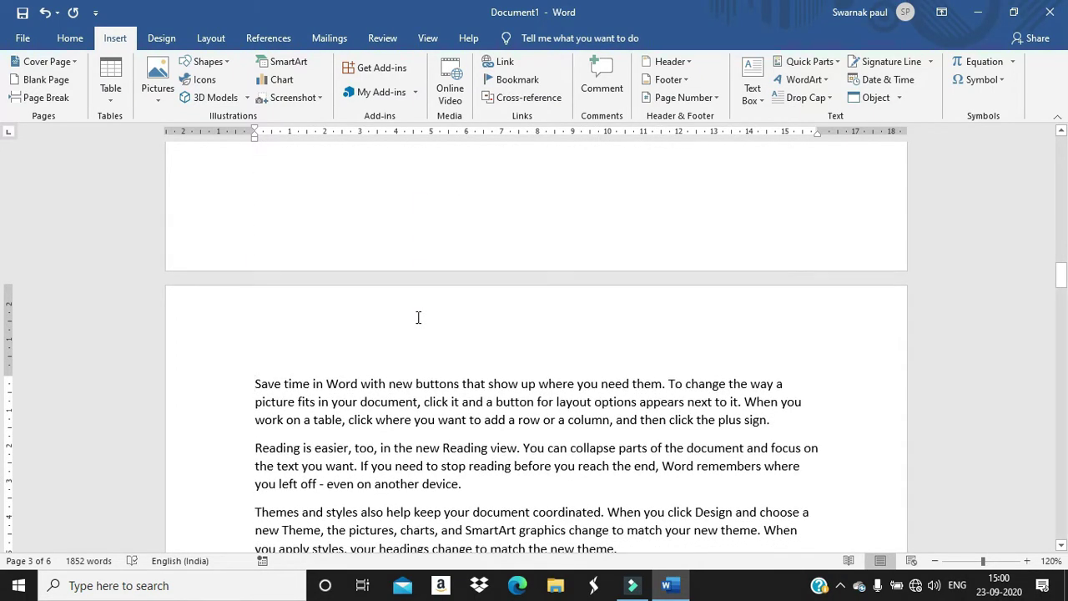
pyautogui.scroll(5, 418, 317)
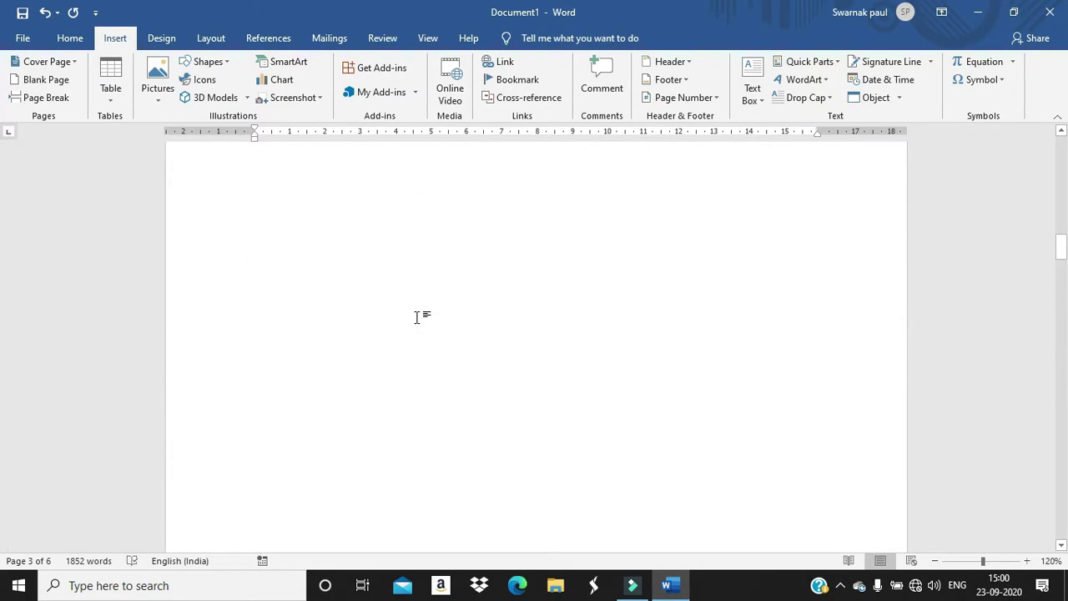
pyautogui.scroll(4, 418, 317)
pyautogui.scroll(-10, 417, 319)
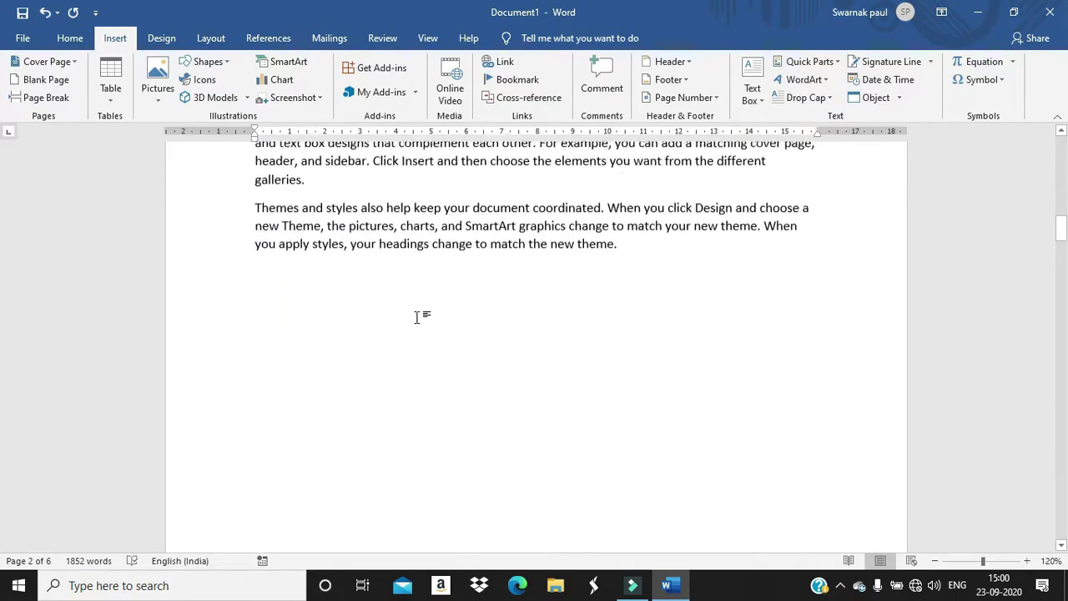
pyautogui.scroll(-3, 417, 321)
pyautogui.scroll(7, 417, 321)
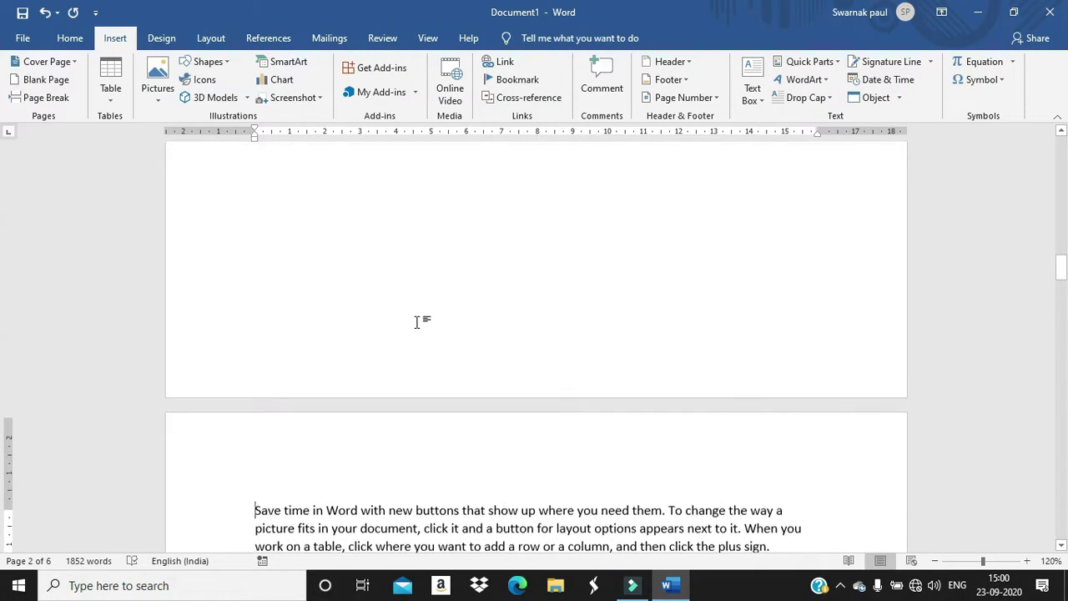
pyautogui.scroll(3, 418, 322)
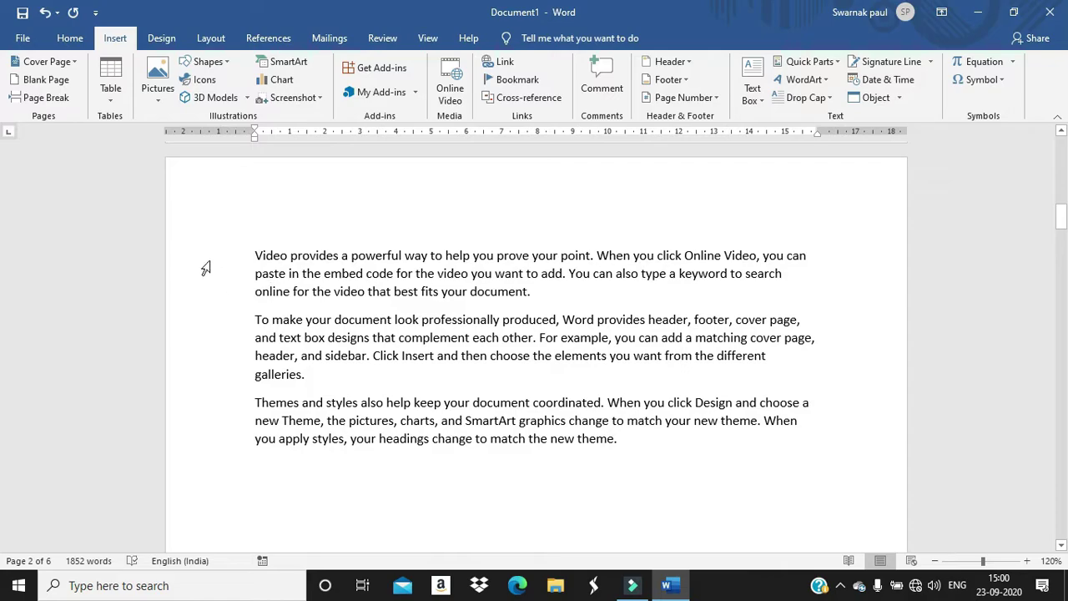
# Highlight the text before the page break and the paragraphs that follow it to compare the two parts
pyautogui.moveTo(248, 247); pyautogui.dragTo(461, 421)
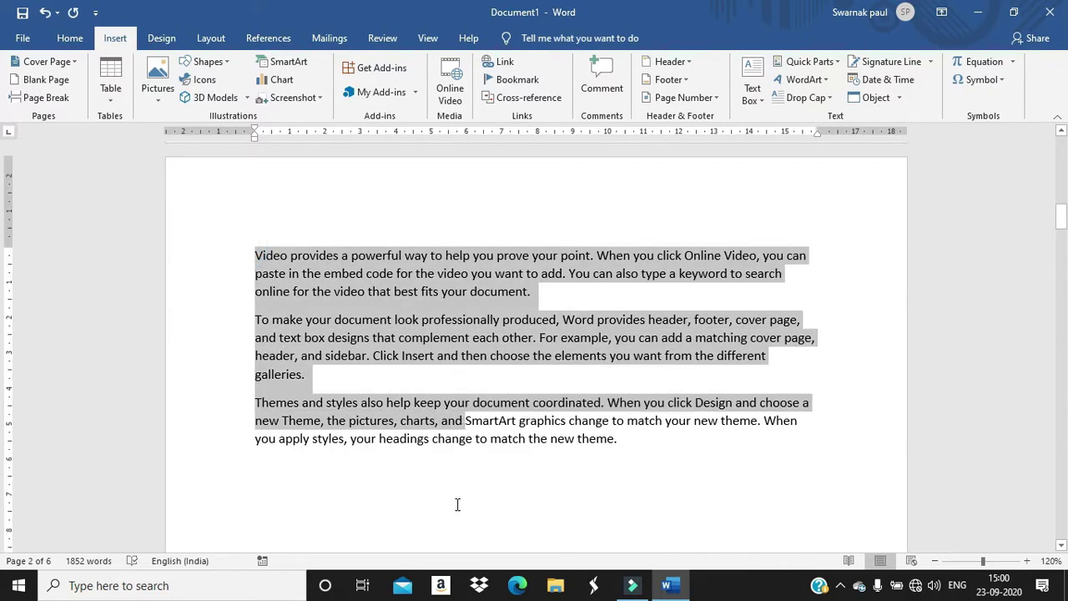
pyautogui.scroll(-5, 479, 419)
pyautogui.moveTo(241, 291); pyautogui.dragTo(276, 384)
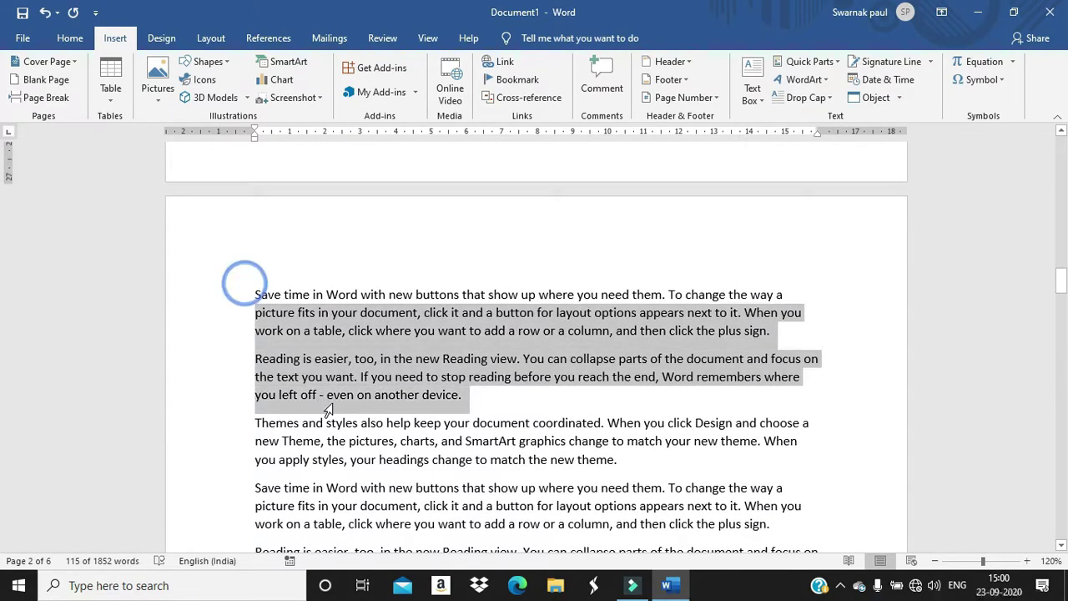
pyautogui.click(361, 469)
pyautogui.click(249, 292)
pyautogui.moveTo(249, 292); pyautogui.dragTo(661, 547)
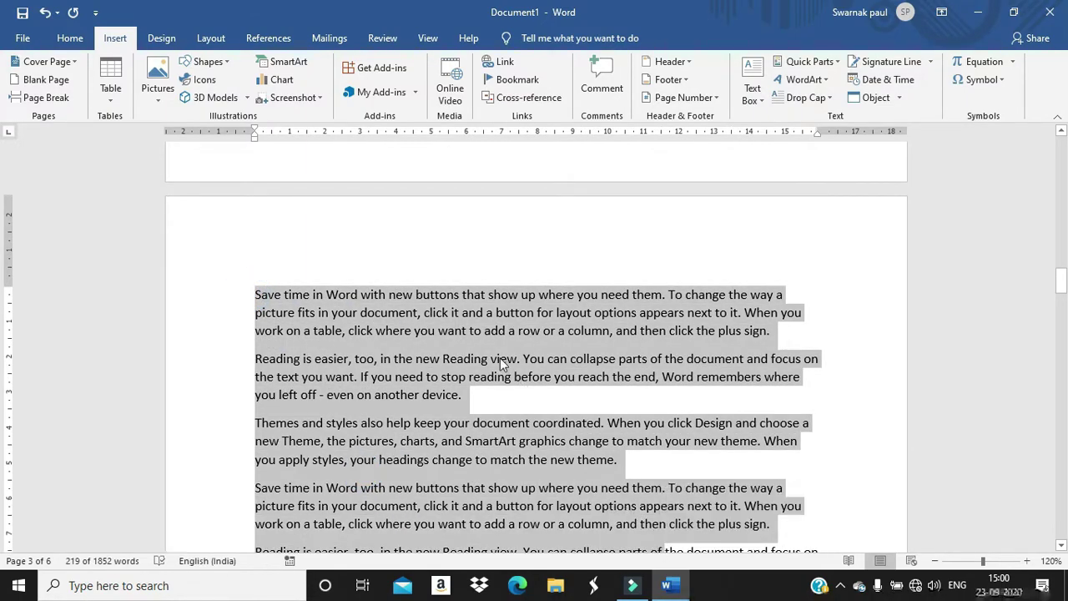
pyautogui.scroll(2, 662, 547)
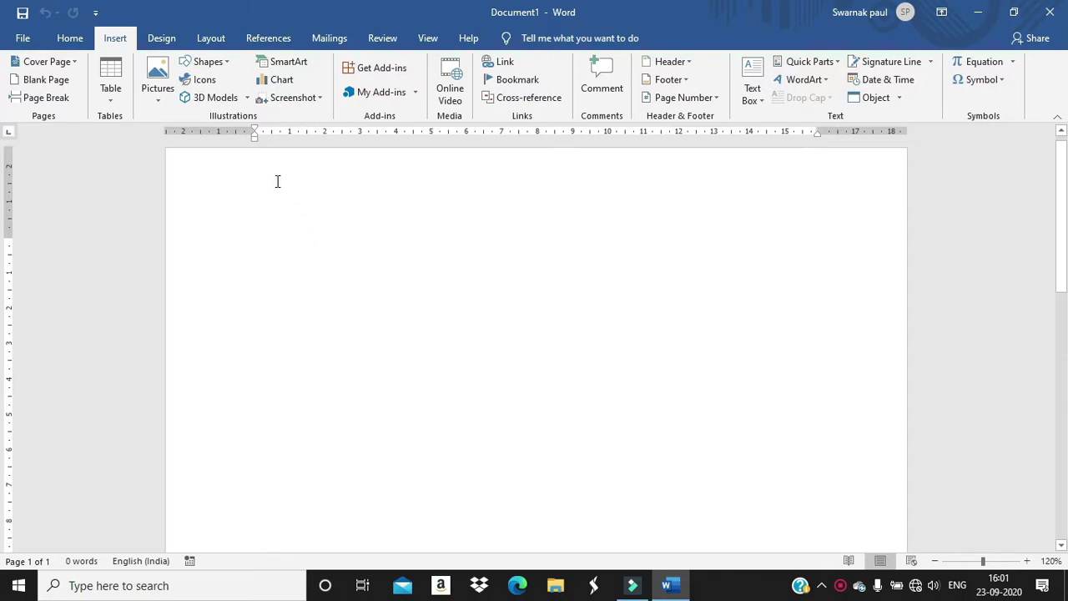
# Insert a table with six columns and four rows at the start of the empty document
pyautogui.click(111, 96)
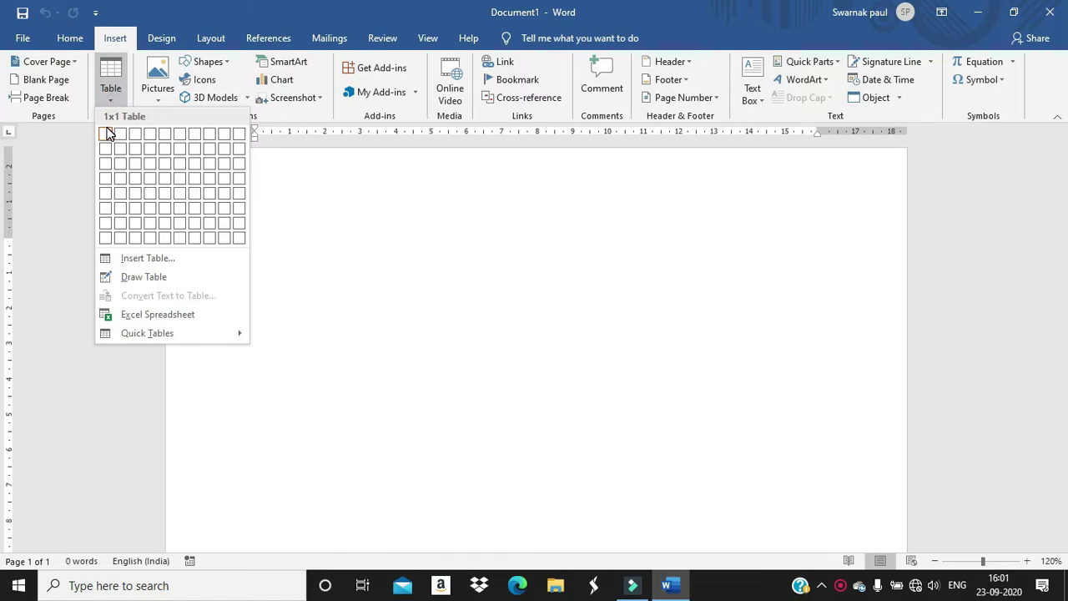
pyautogui.click(185, 185)
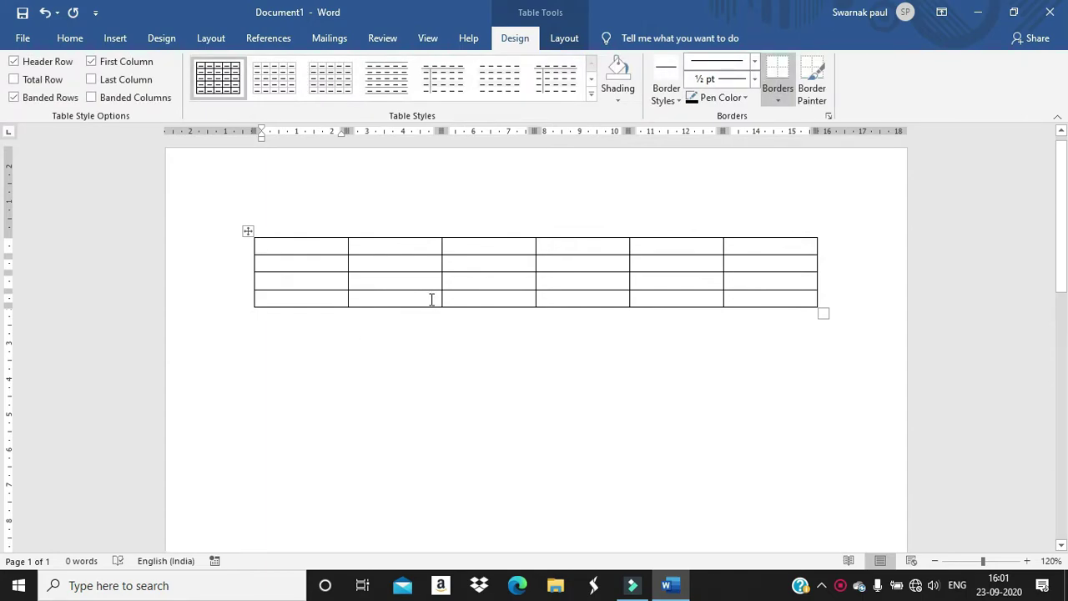
# Insert a second table with 19 columns and 10 rows directly below the first one, specifying its size numerically
pyautogui.click(115, 37)
pyautogui.click(111, 80)
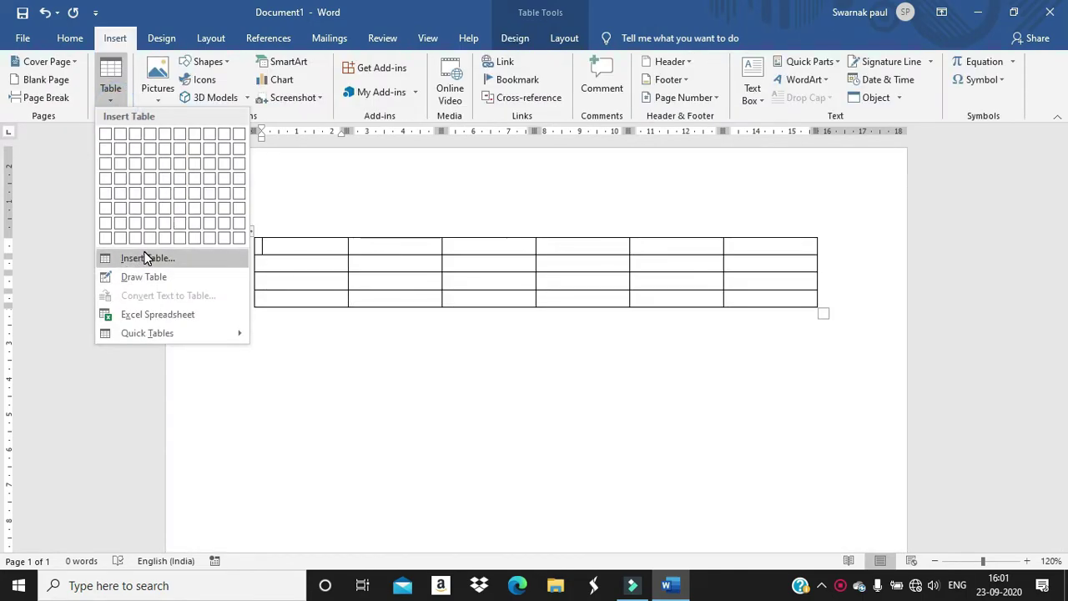
pyautogui.click(275, 359)
pyautogui.click(110, 79)
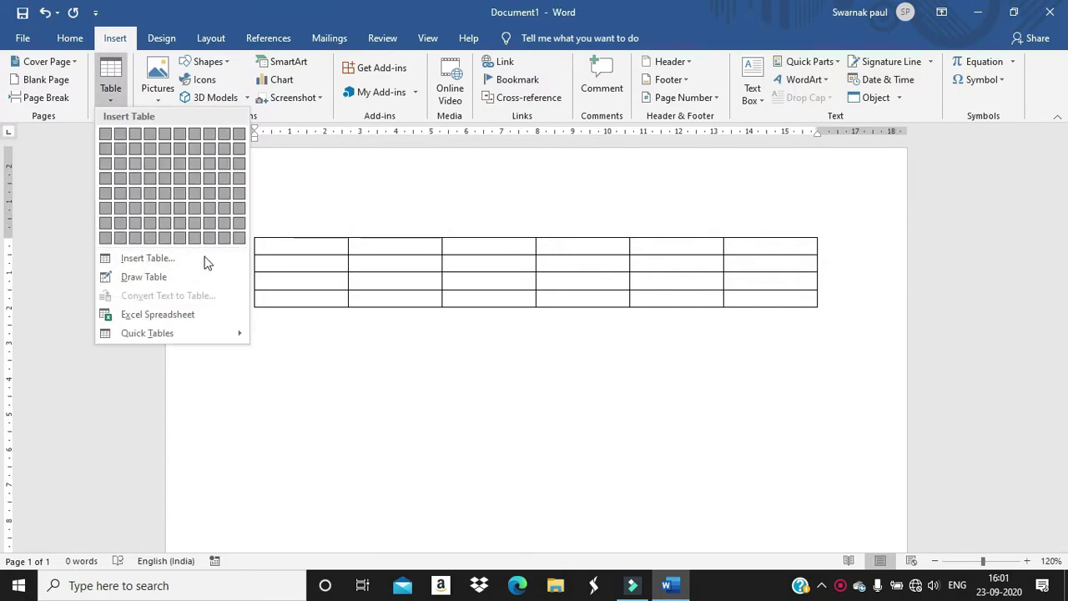
pyautogui.click(257, 327)
pyautogui.click(109, 87)
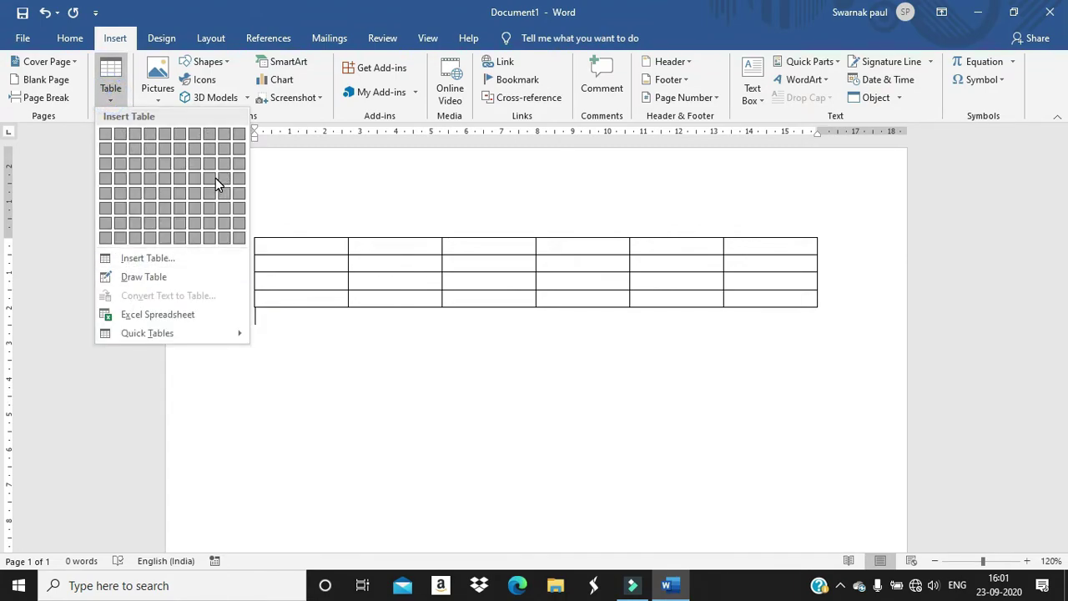
pyautogui.click(174, 257)
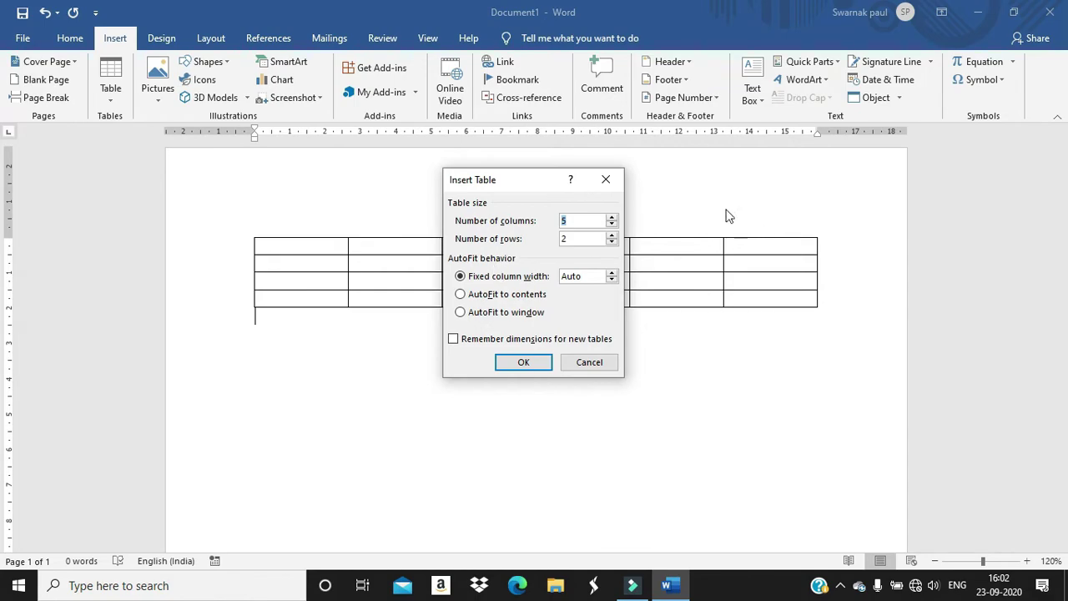
pyautogui.click(575, 222)
pyautogui.press('BackSpace')
pyautogui.click(582, 239)
pyautogui.write('1')
pyautogui.click(525, 364)
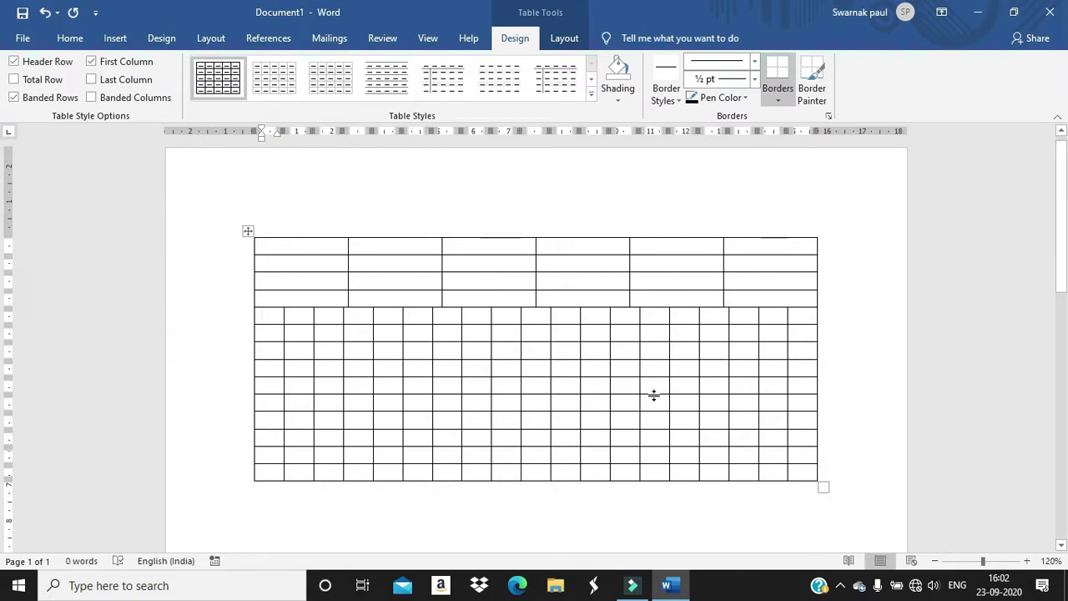
pyautogui.scroll(-1, 655, 397)
pyautogui.scroll(1, 634, 384)
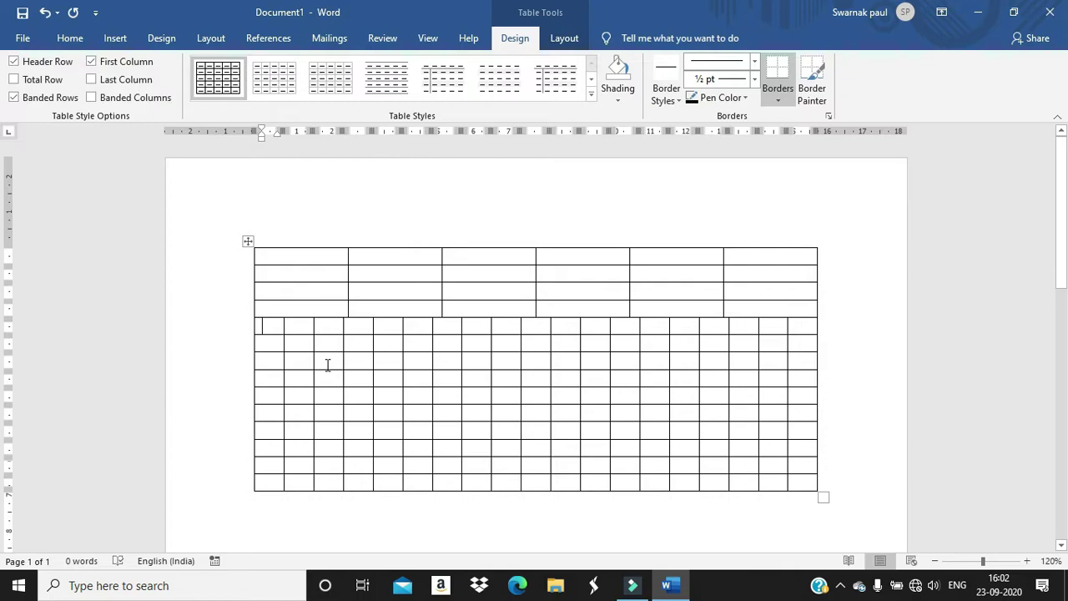
pyautogui.click(362, 378)
pyautogui.click(441, 374)
pyautogui.click(267, 327)
# Draw a single table row about 1.2 cm high directly below the 19-column table, divided into five cells
pyautogui.click(115, 38)
pyautogui.click(110, 80)
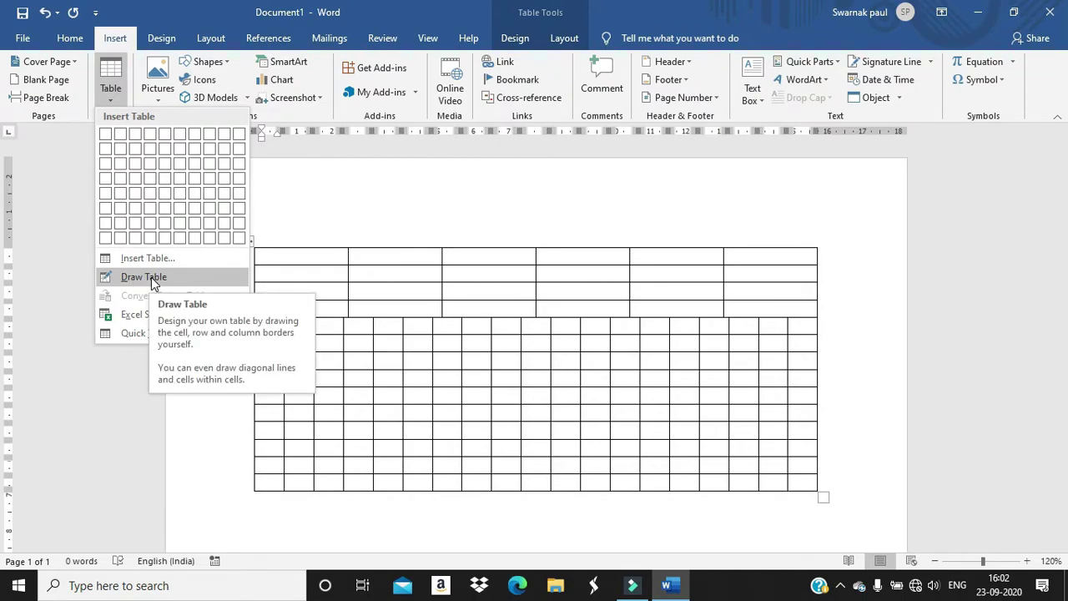
pyautogui.click(144, 277)
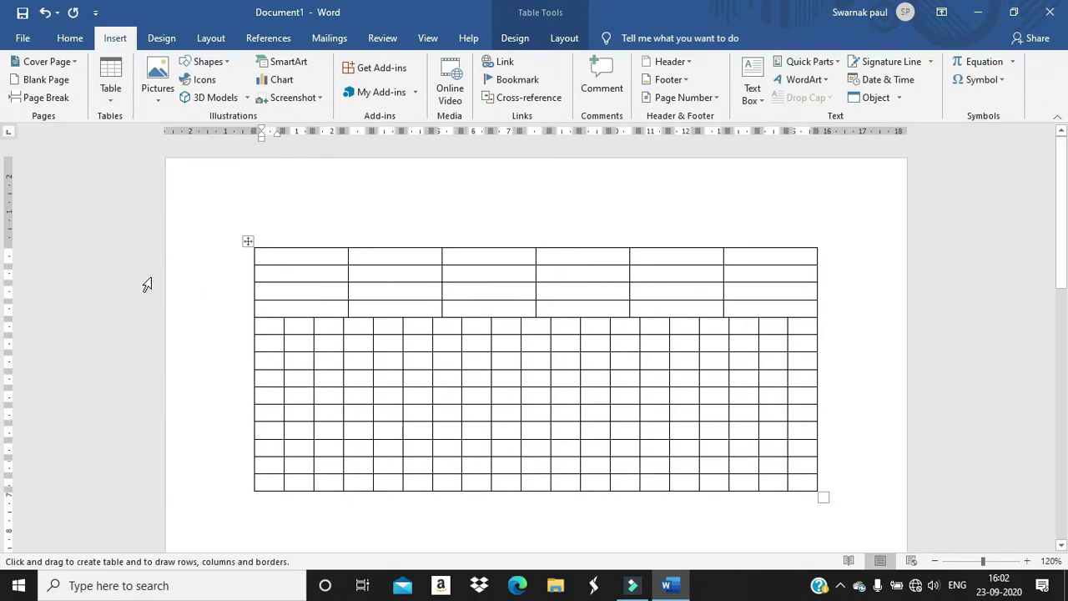
pyautogui.scroll(-2, 317, 407)
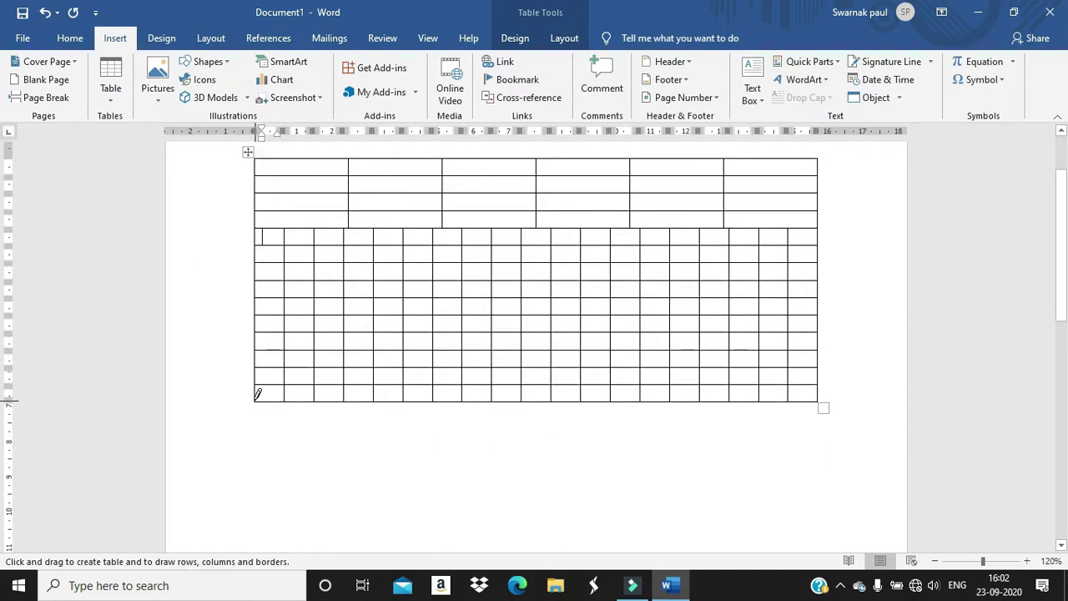
pyautogui.moveTo(255, 400)
pyautogui.mouseDown()
pyautogui.moveTo(286, 436)
pyautogui.moveTo(368, 455)
pyautogui.moveTo(377, 441)
pyautogui.mouseUp()
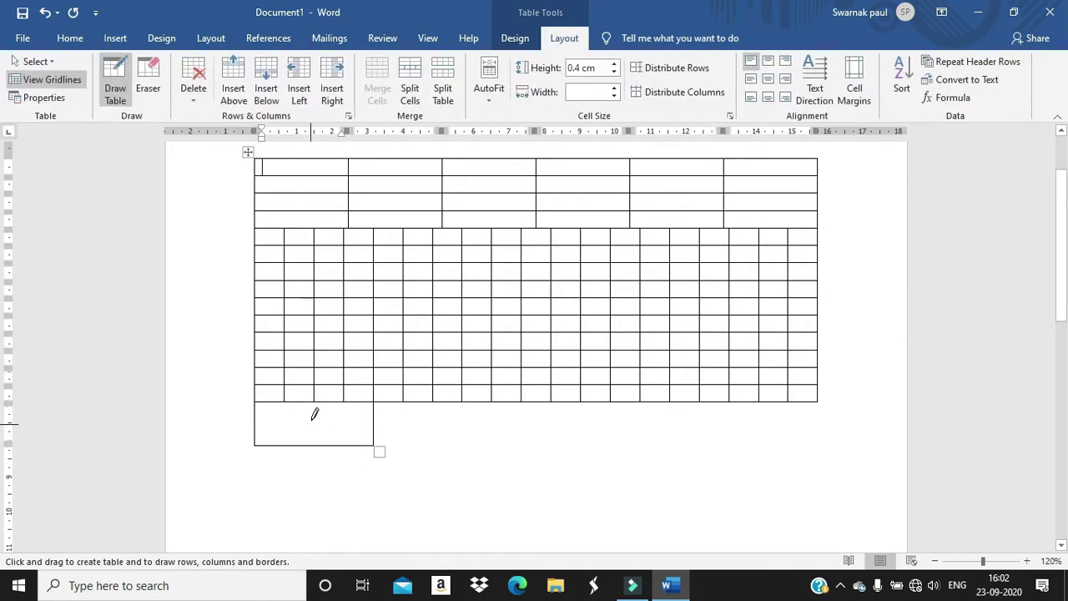
pyautogui.moveTo(285, 401); pyautogui.dragTo(282, 442)
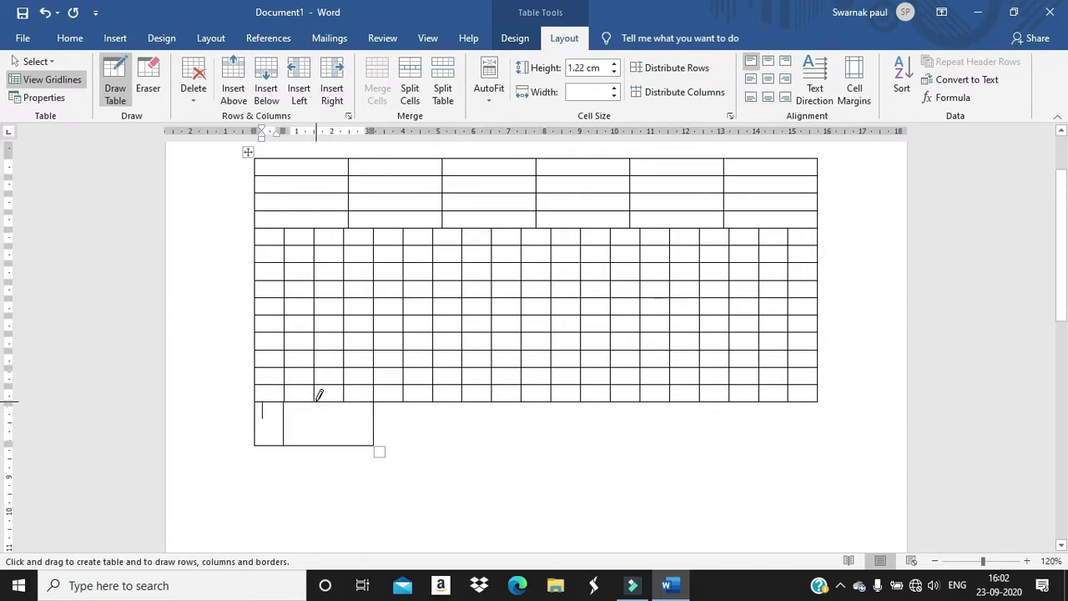
pyautogui.moveTo(315, 399); pyautogui.dragTo(313, 444)
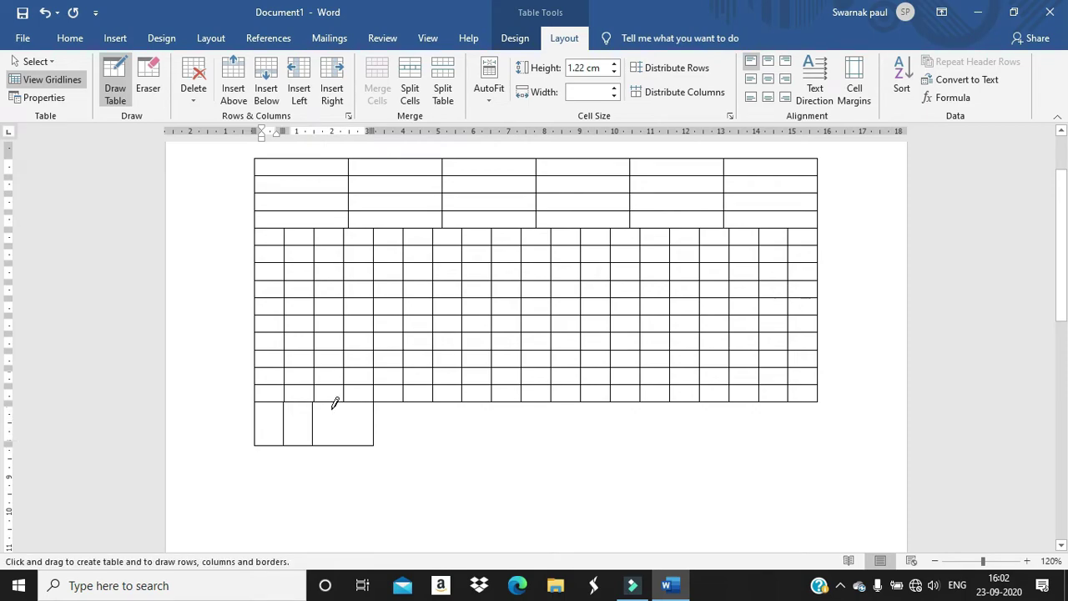
pyautogui.moveTo(344, 398)
pyautogui.mouseDown()
pyautogui.moveTo(343, 444)
pyautogui.moveTo(405, 446)
pyautogui.moveTo(422, 427)
pyautogui.moveTo(414, 382)
pyautogui.mouseUp()
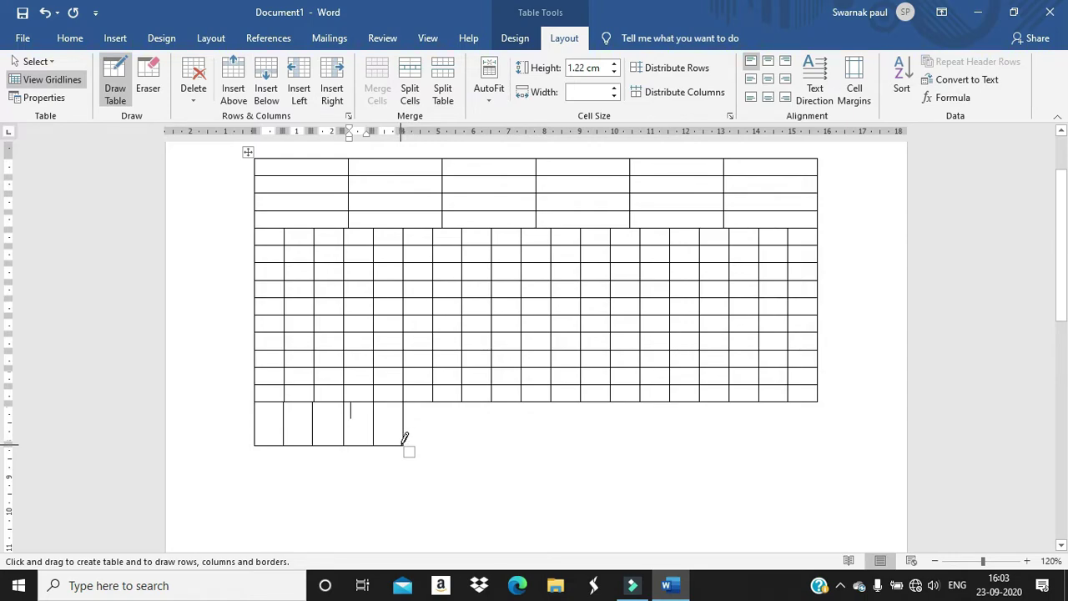
pyautogui.click(115, 37)
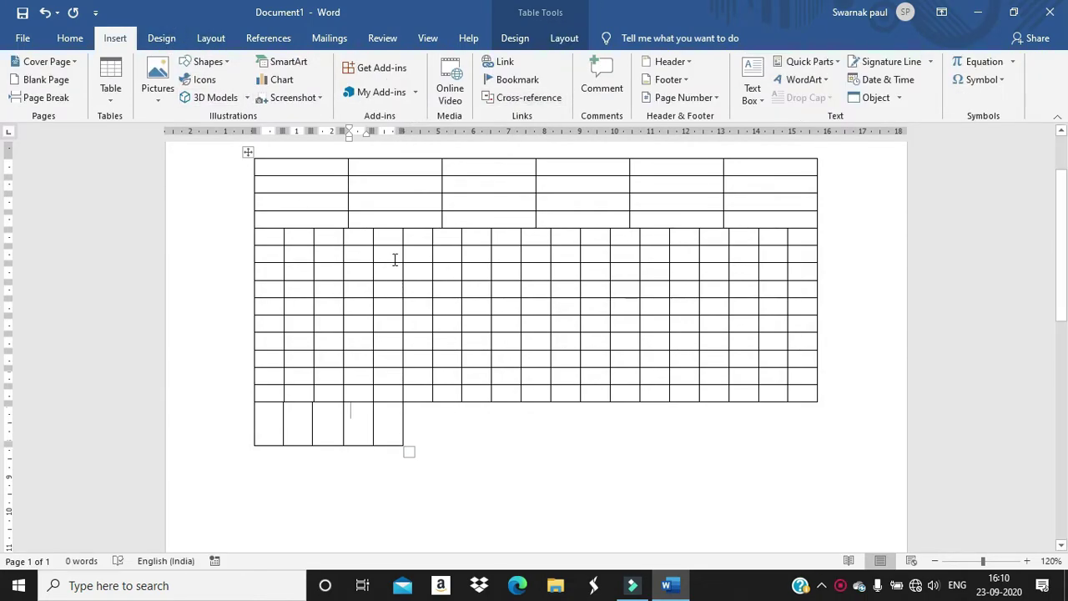
# Look over the table design and table layout tools from a cell in the third row of the six-column table
pyautogui.click(522, 201)
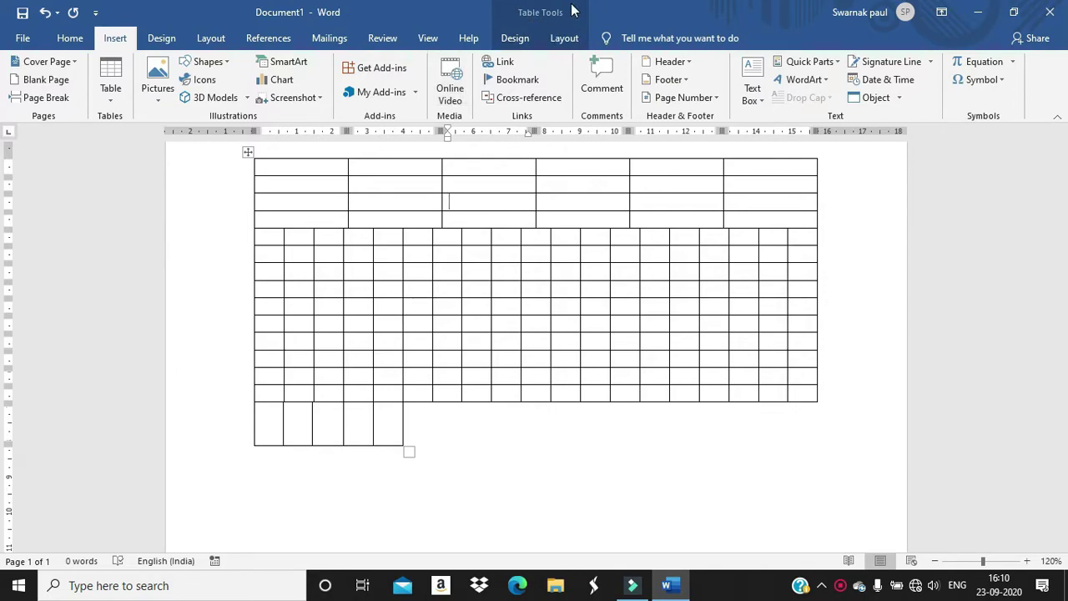
pyautogui.click(513, 39)
pyautogui.click(566, 37)
pyautogui.click(532, 39)
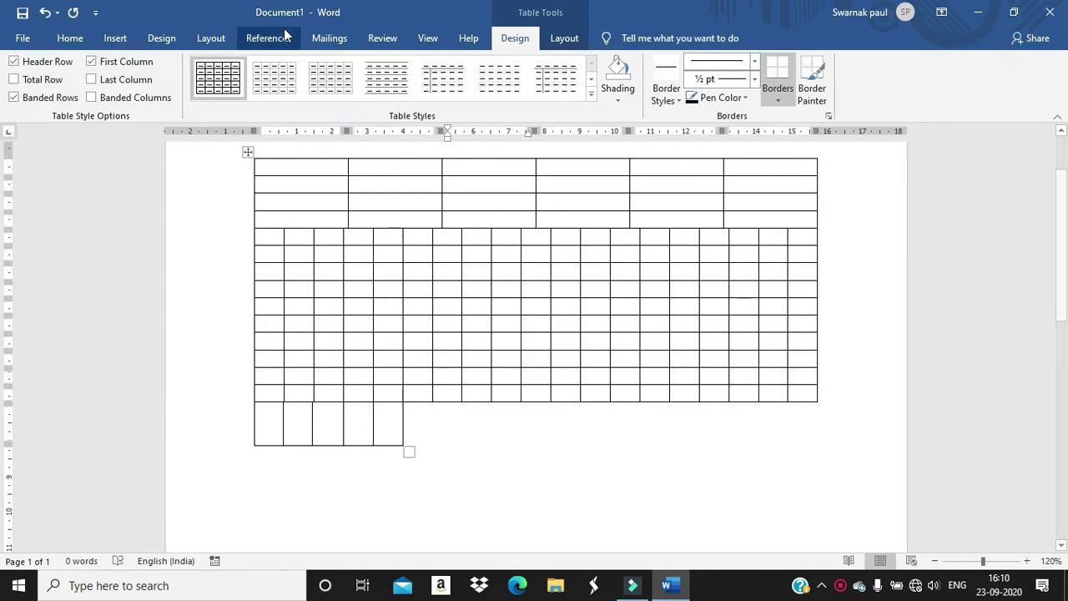
# Try several plain table styles on the combined table and apply the gold Grid Table 4 - Accent 4 style
pyautogui.click(283, 74)
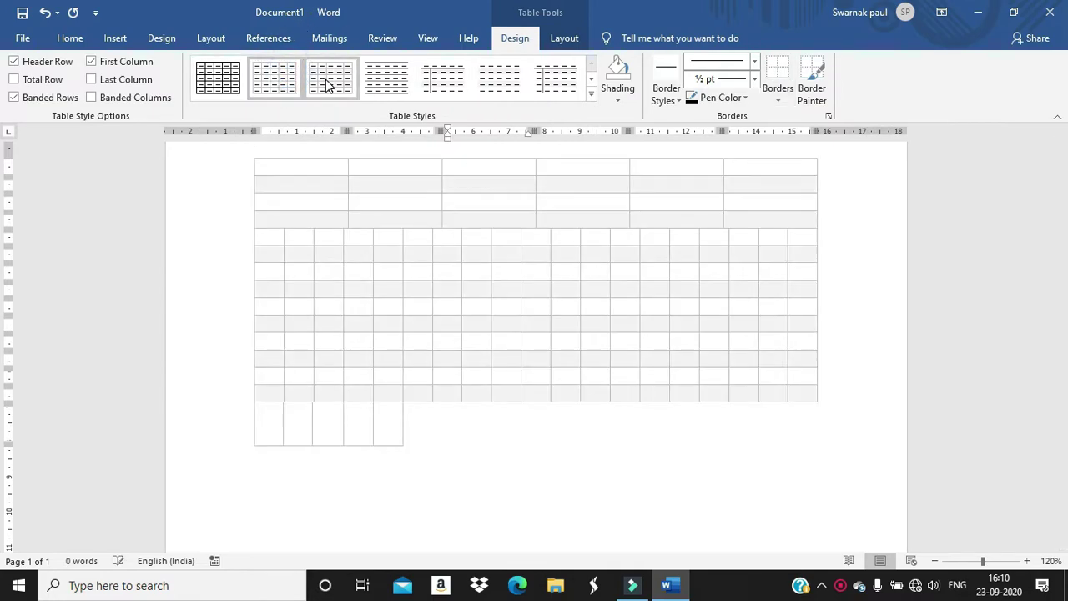
pyautogui.click(394, 83)
pyautogui.click(467, 91)
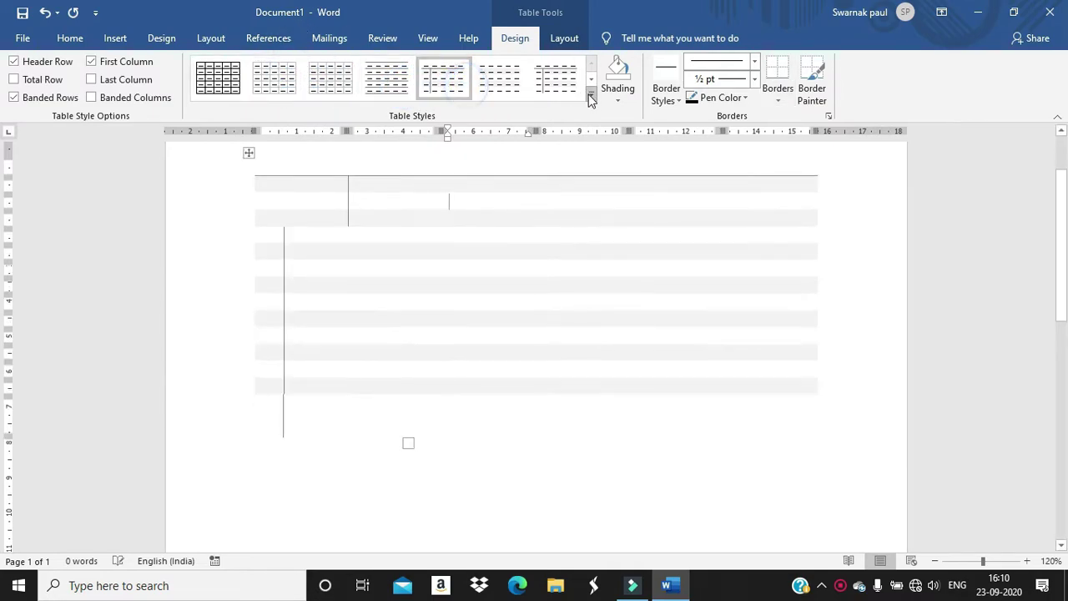
pyautogui.click(591, 92)
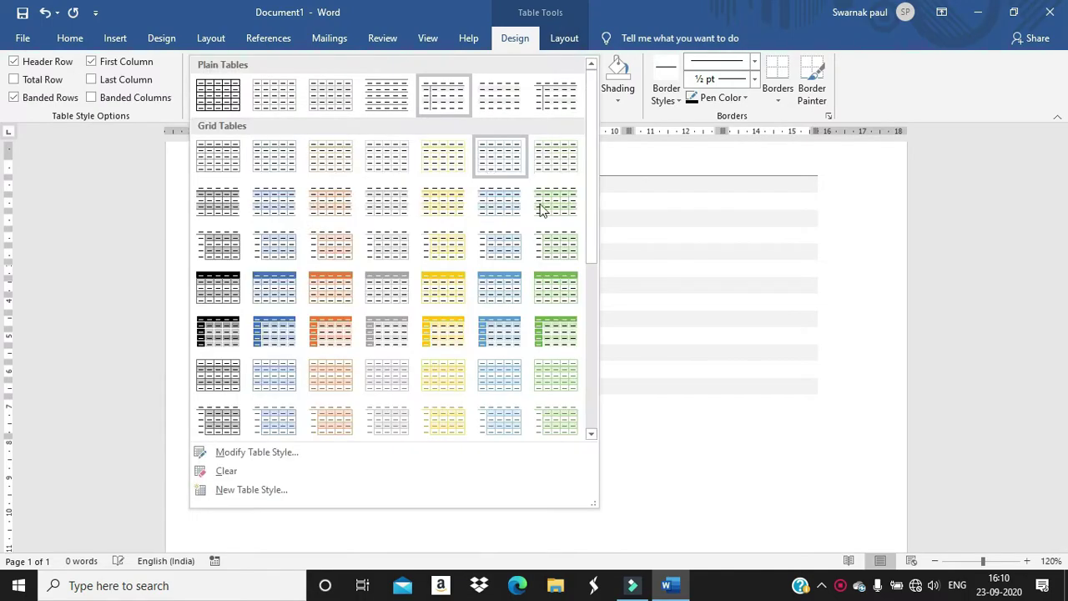
pyautogui.click(443, 294)
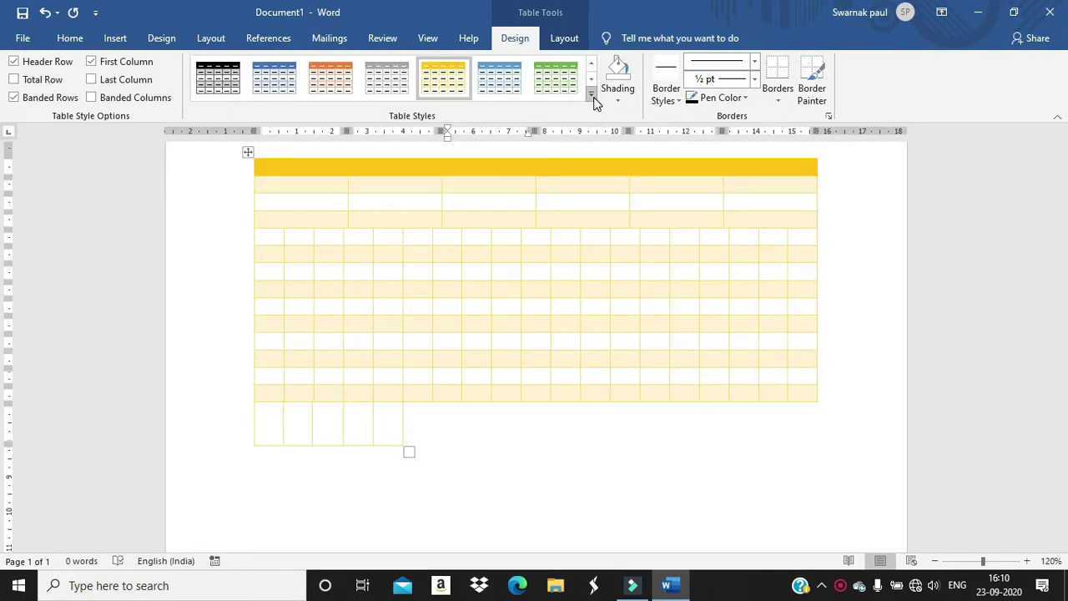
# Look through the remaining grid and list table styles and the modification settings of the Grid Table 4 - Accent 4 style
pyautogui.click(592, 93)
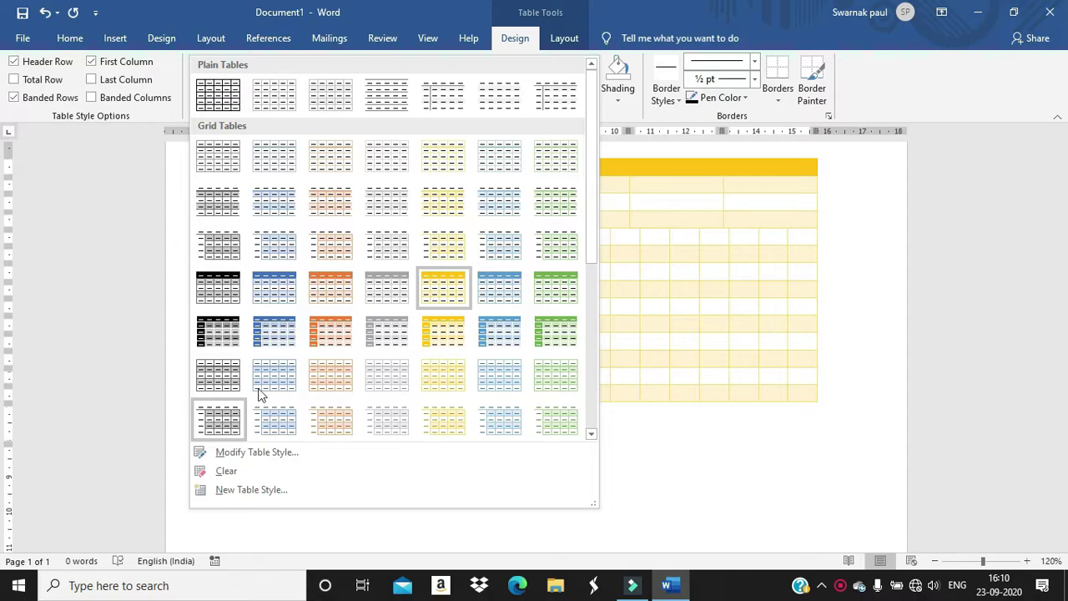
pyautogui.scroll(-5, 359, 376)
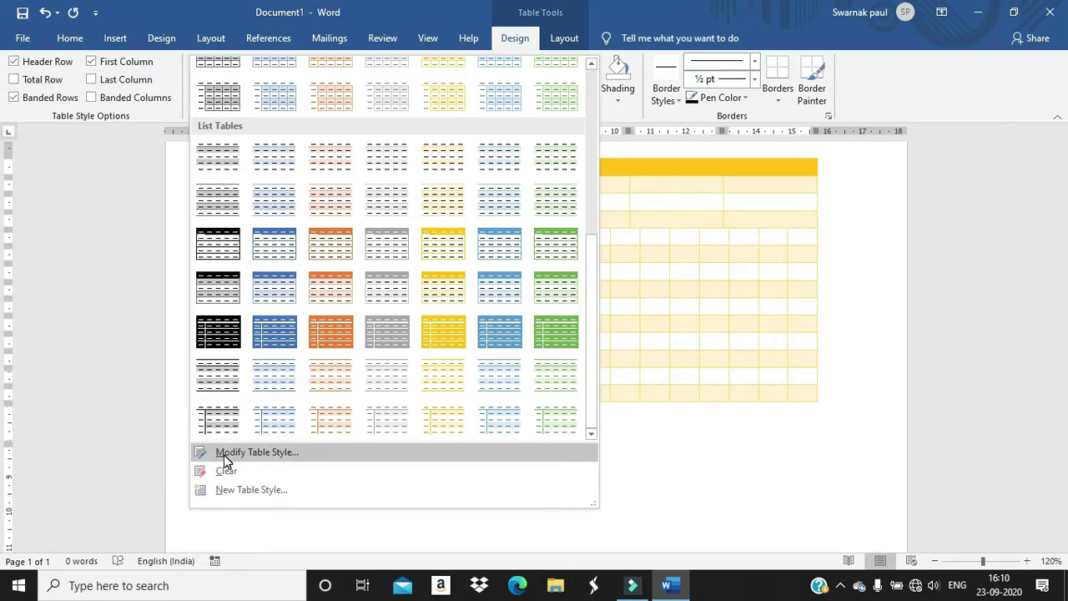
pyautogui.click(223, 455)
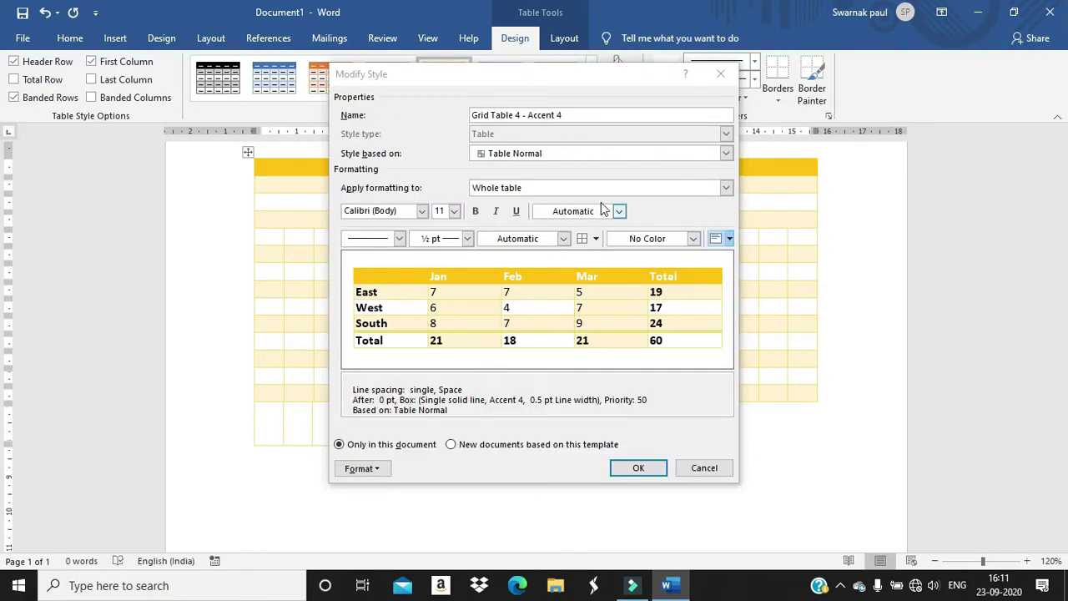
pyautogui.click(720, 75)
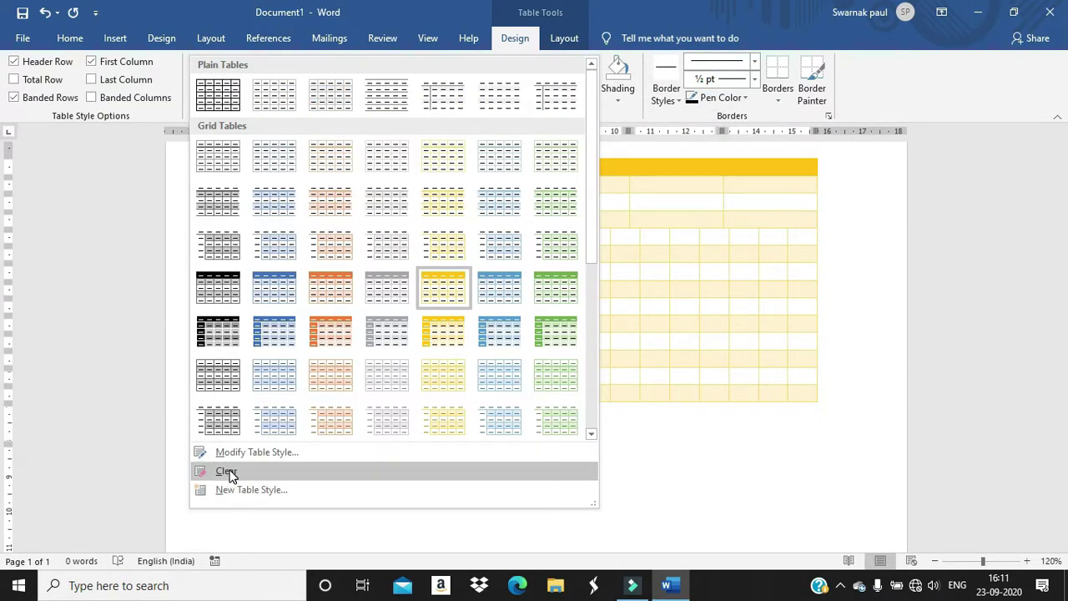
# Clear the table style from the combined table, and undo the clearing
pyautogui.click(230, 472)
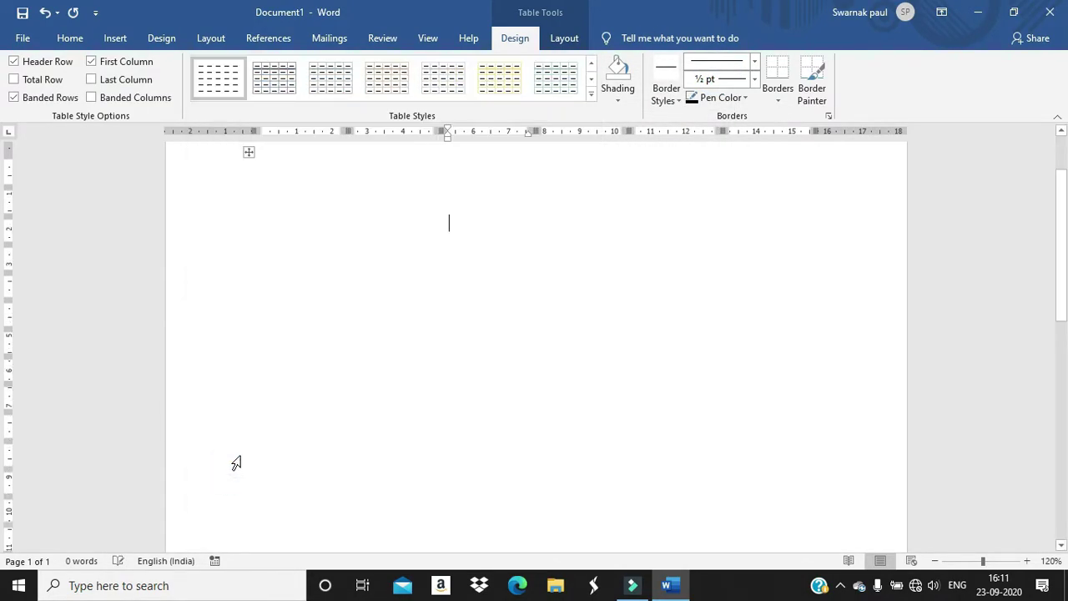
pyautogui.scroll(2, 422, 307)
pyautogui.scroll(-2, 423, 310)
pyautogui.scroll(2, 423, 313)
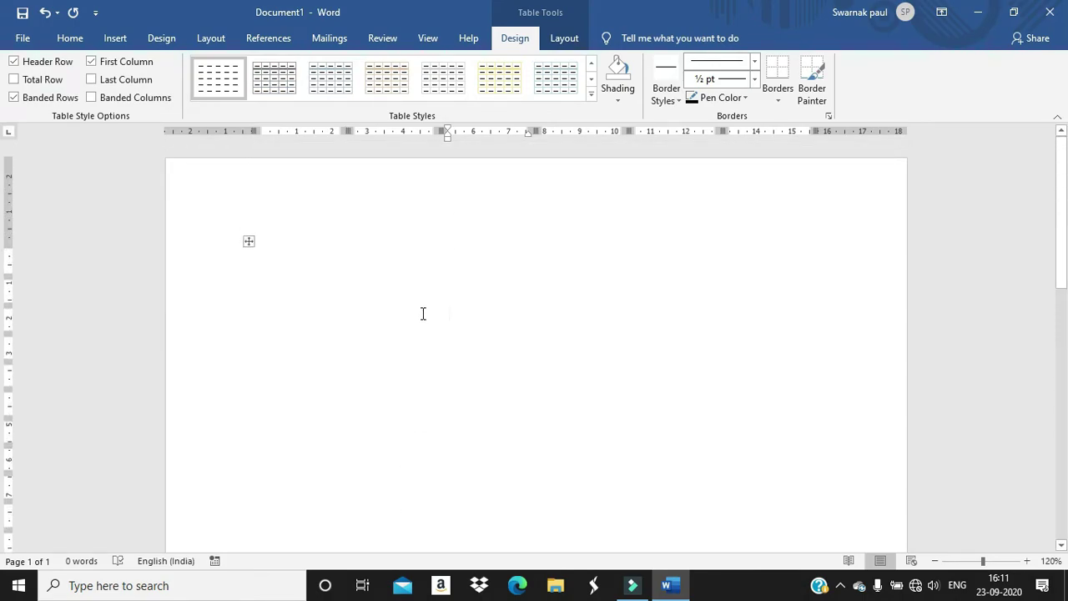
pyautogui.hotkey('ctrl', 'z')
# Apply the plain table style with solid black gridlines to the combined table
pyautogui.click(590, 93)
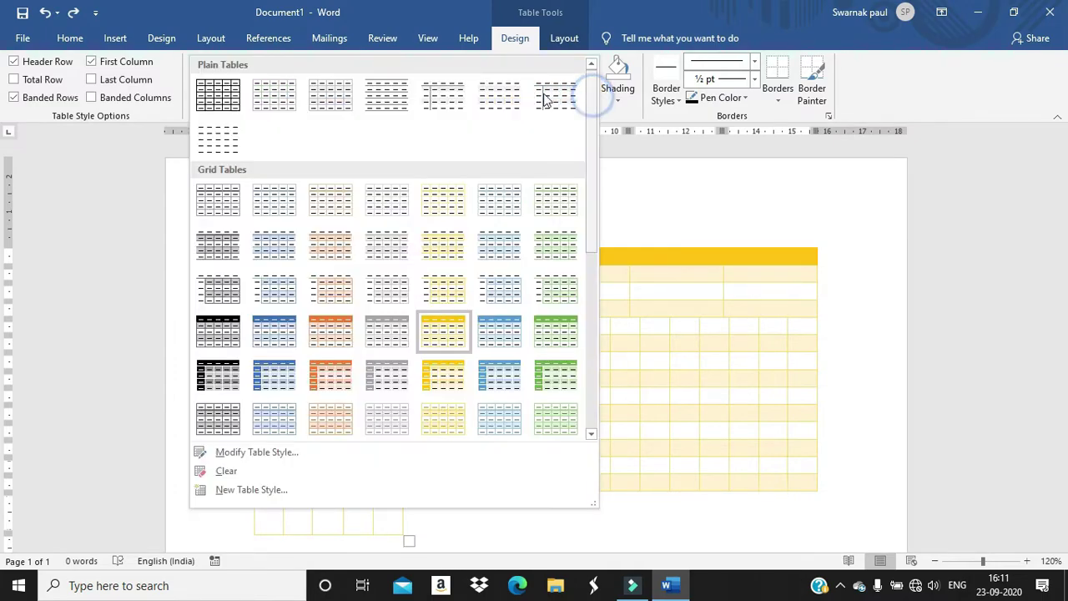
pyautogui.click(207, 91)
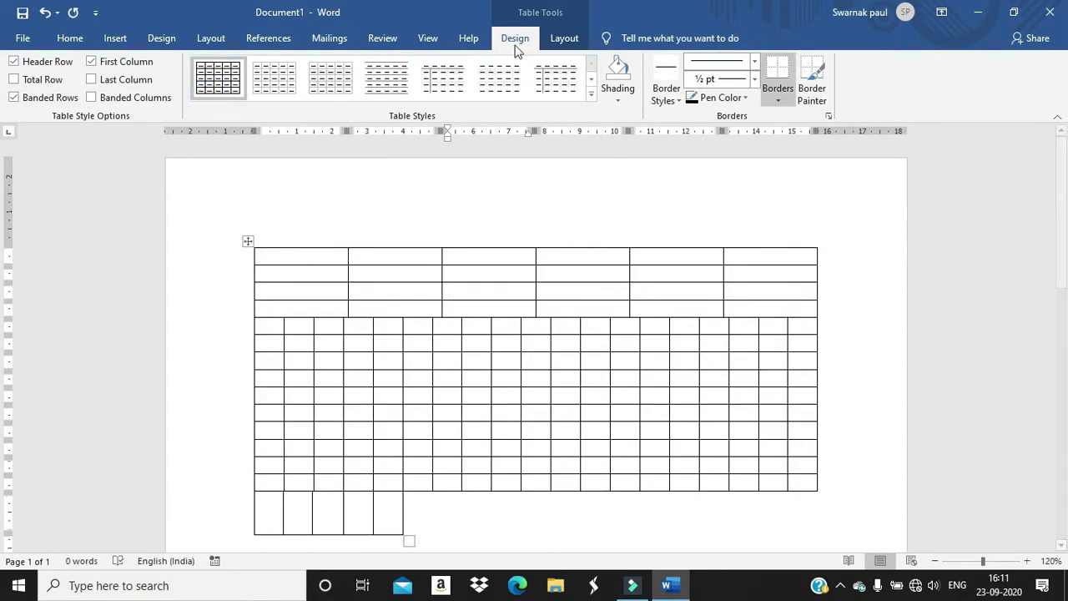
# Shade all four six-column rows and the first nine rows and 18 columns of the 19-column grid with a light gold theme colour
pyautogui.click(619, 99)
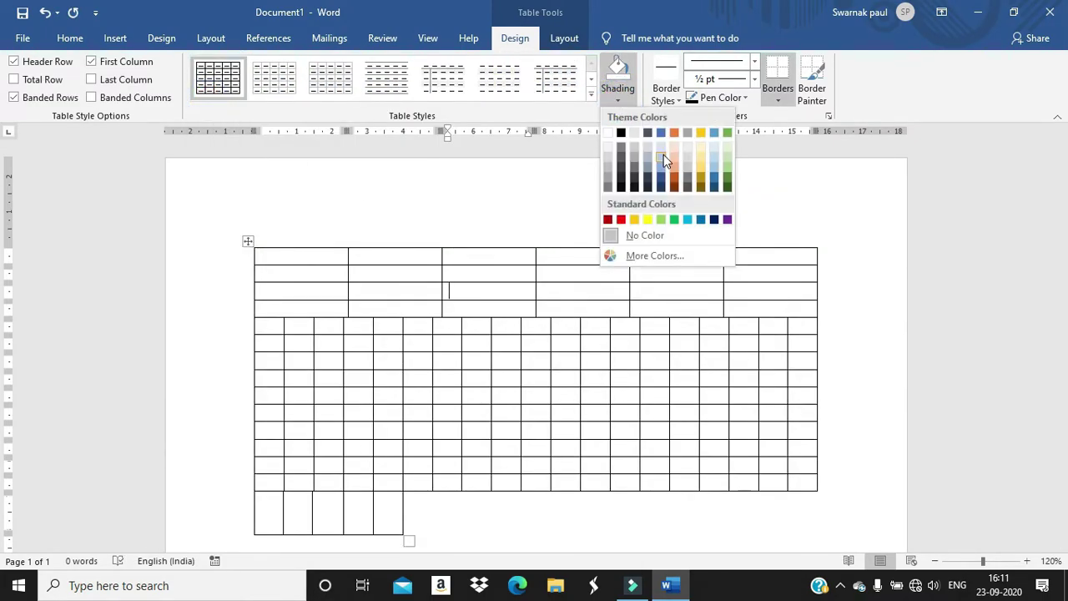
pyautogui.click(313, 252)
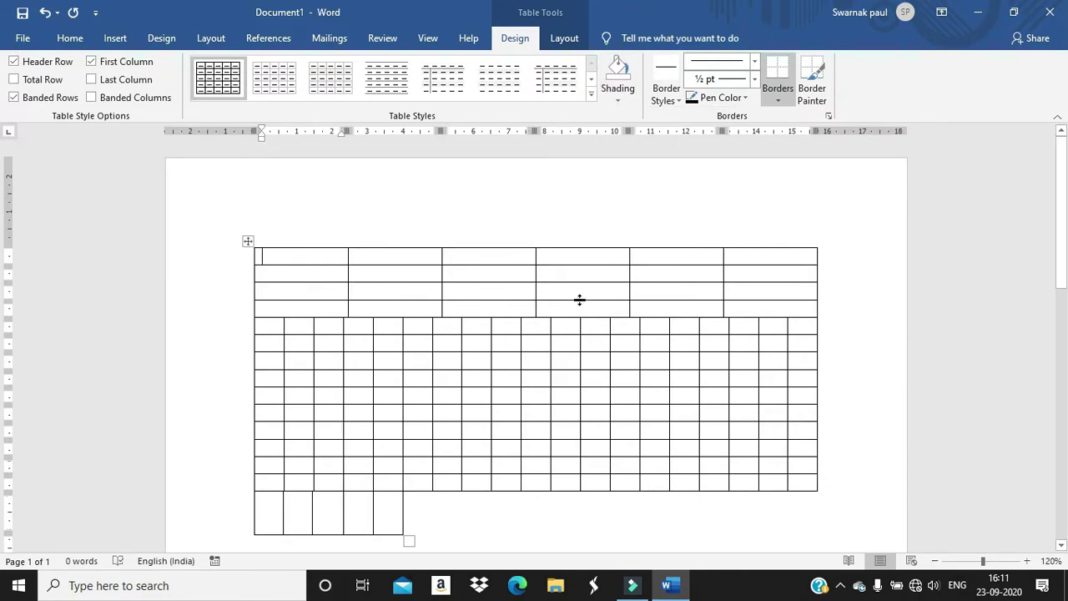
pyautogui.click(277, 275)
pyautogui.click(257, 254)
pyautogui.moveTo(262, 255); pyautogui.dragTo(292, 264)
pyautogui.moveTo(282, 256); pyautogui.dragTo(284, 257)
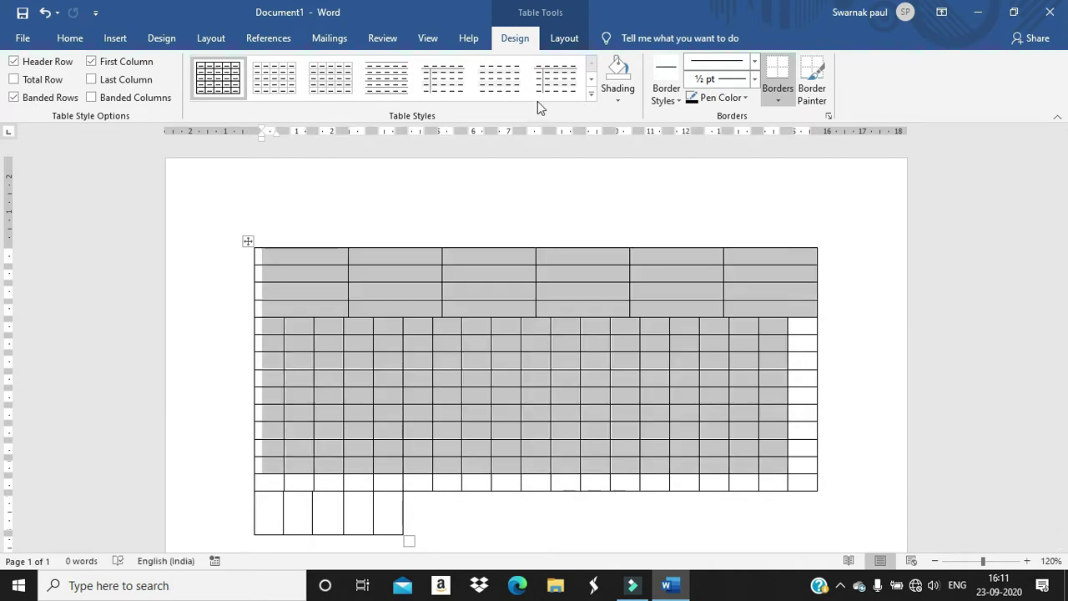
pyautogui.click(621, 100)
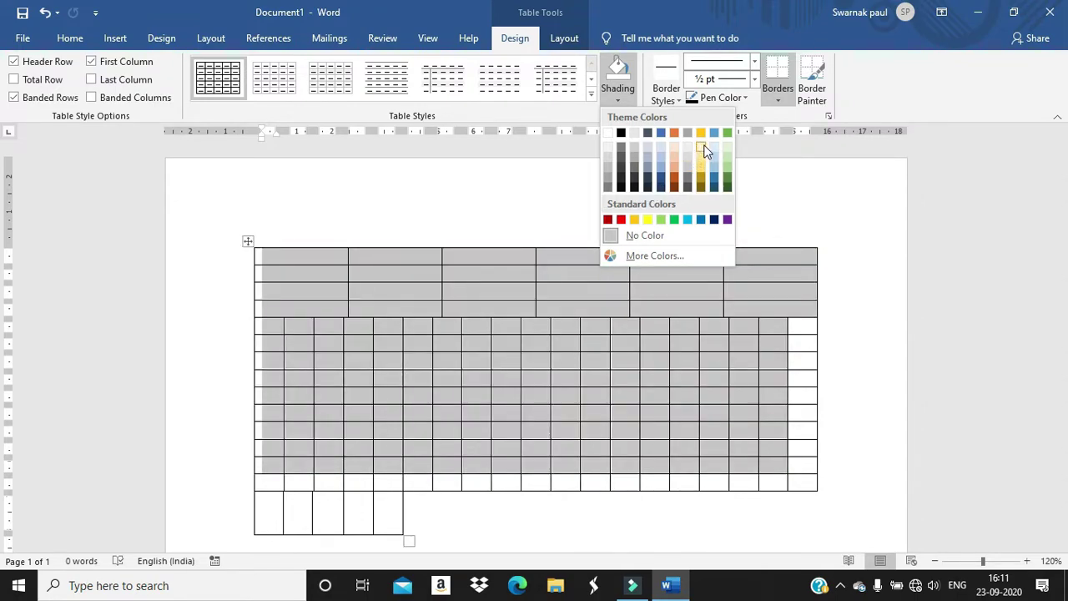
pyautogui.click(703, 162)
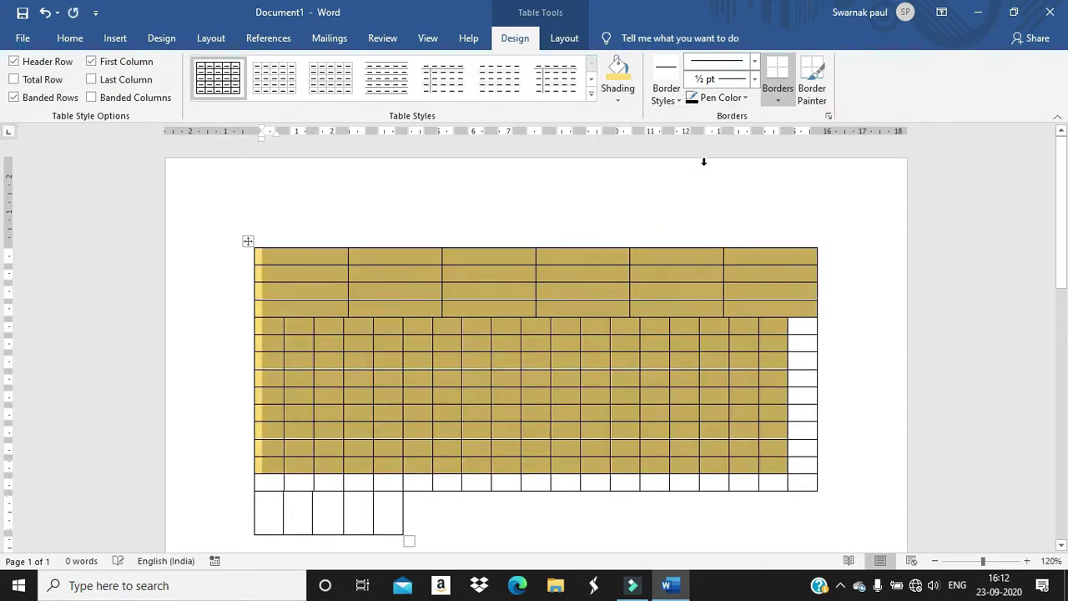
pyautogui.click(703, 162)
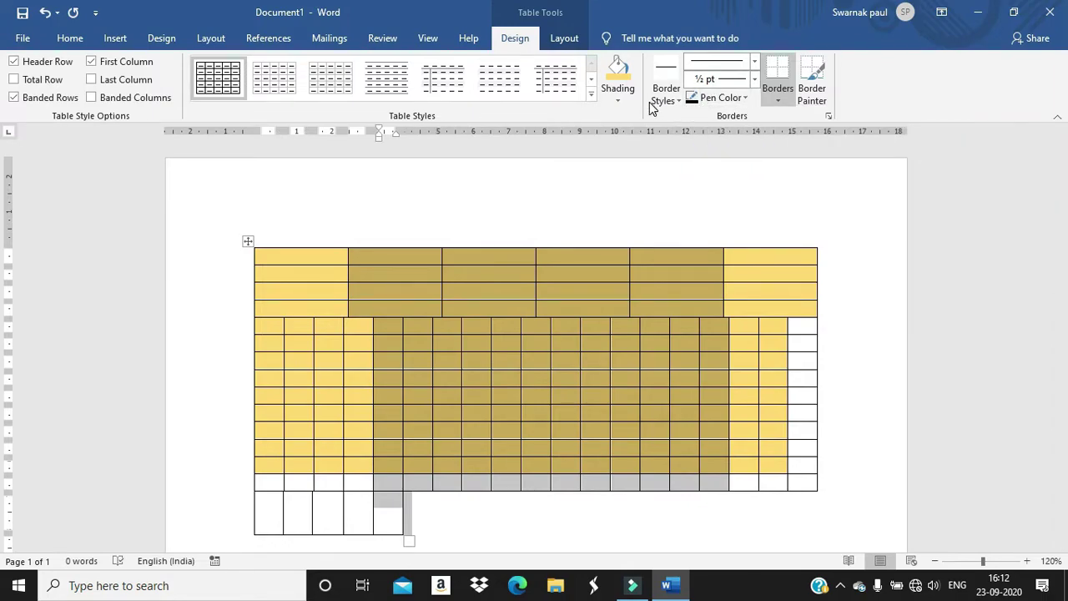
# Paint ½ pt black double-line borders along the top of the table's first two cells and below its first cell
pyautogui.click(676, 101)
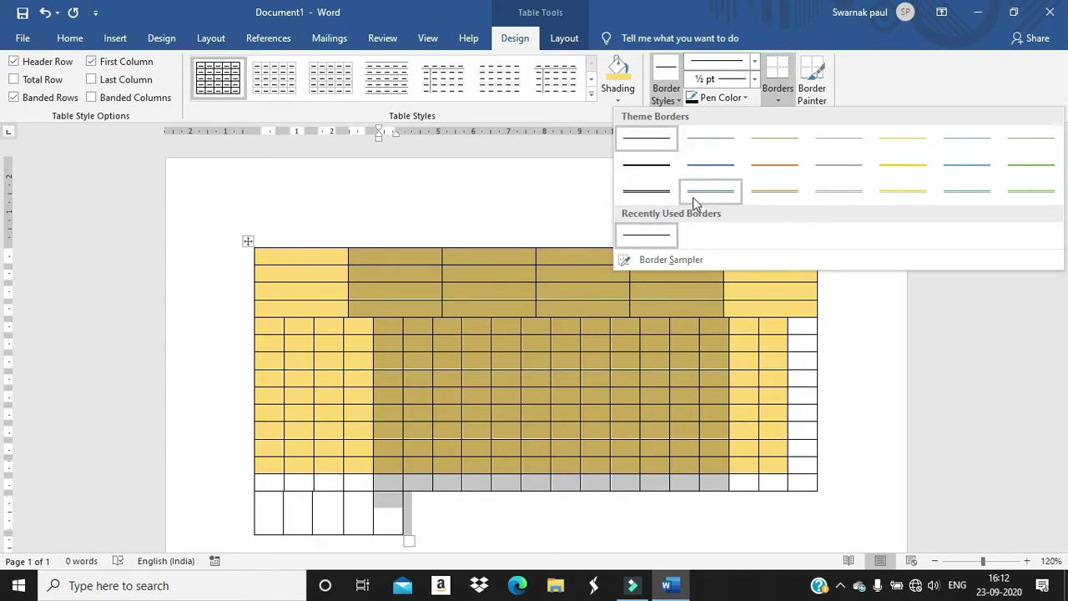
pyautogui.click(659, 196)
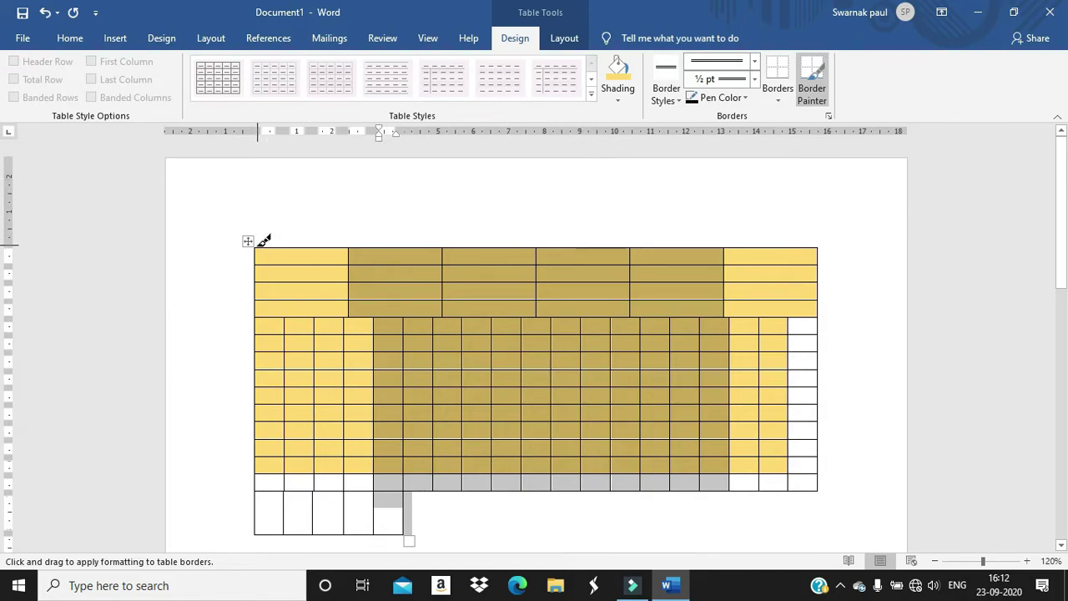
pyautogui.moveTo(274, 255); pyautogui.dragTo(354, 241)
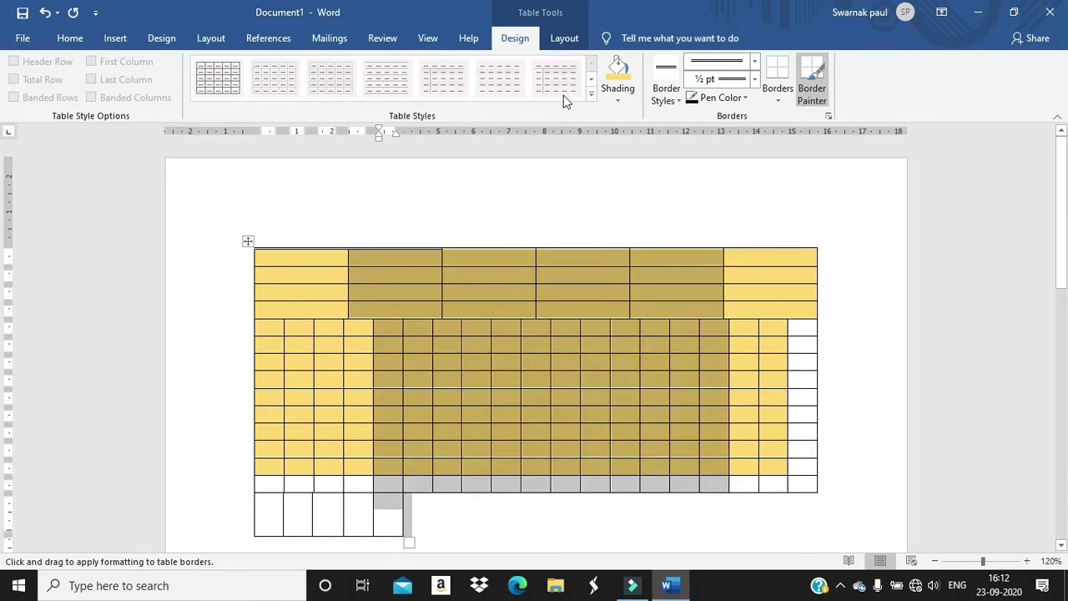
pyautogui.click(663, 100)
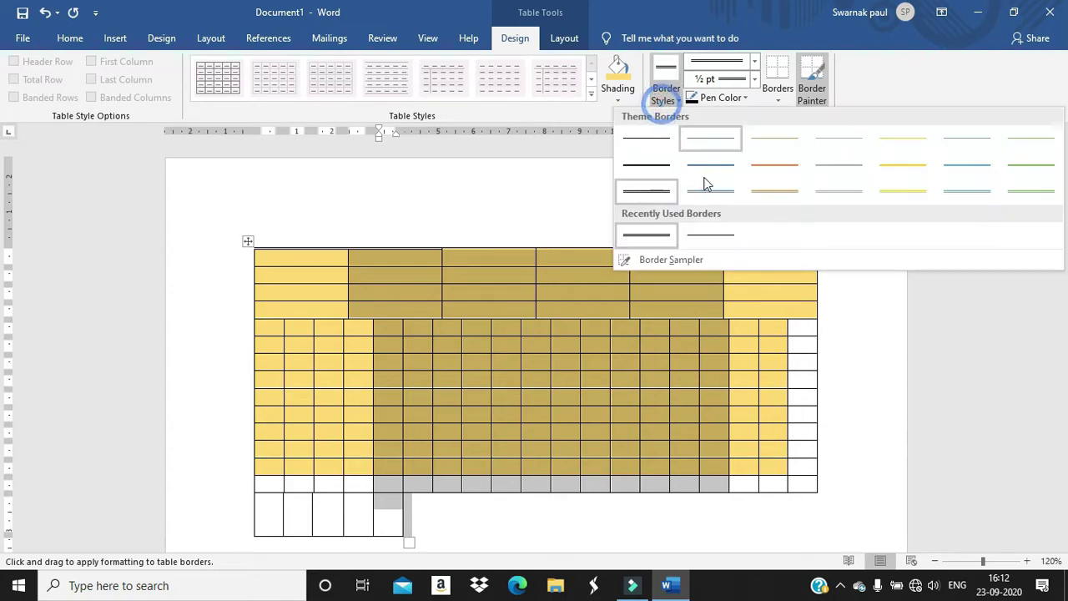
pyautogui.click(644, 191)
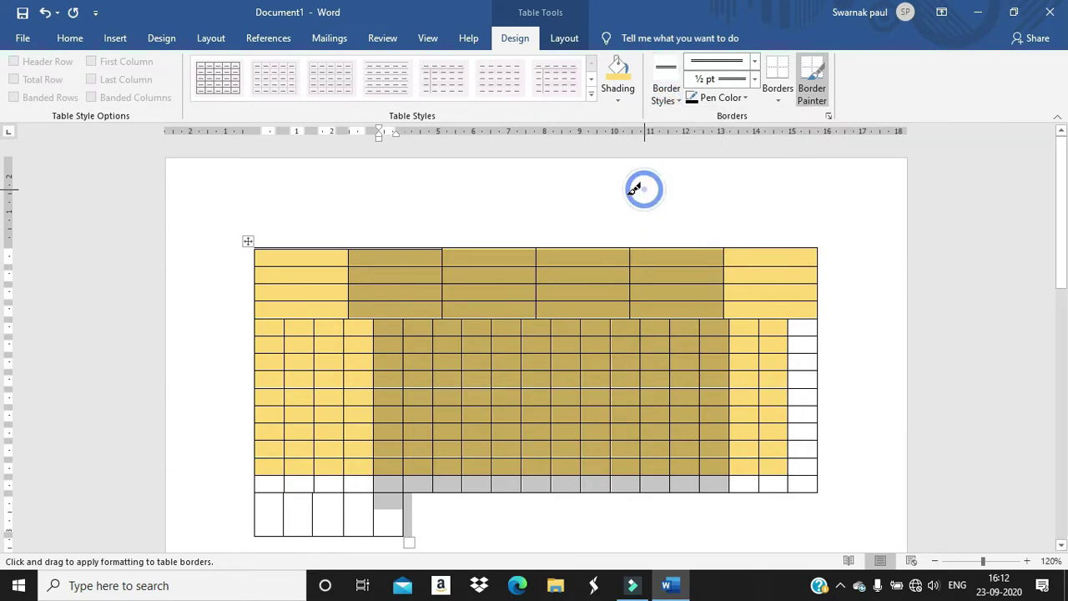
pyautogui.click(261, 265)
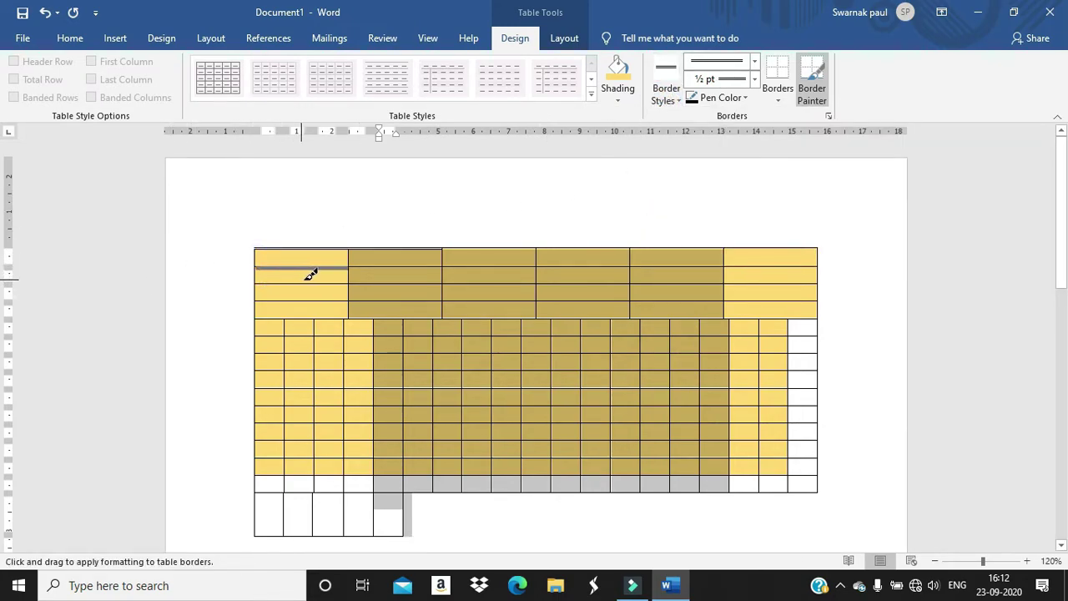
pyautogui.moveTo(344, 272); pyautogui.dragTo(448, 262)
pyautogui.click(347, 265)
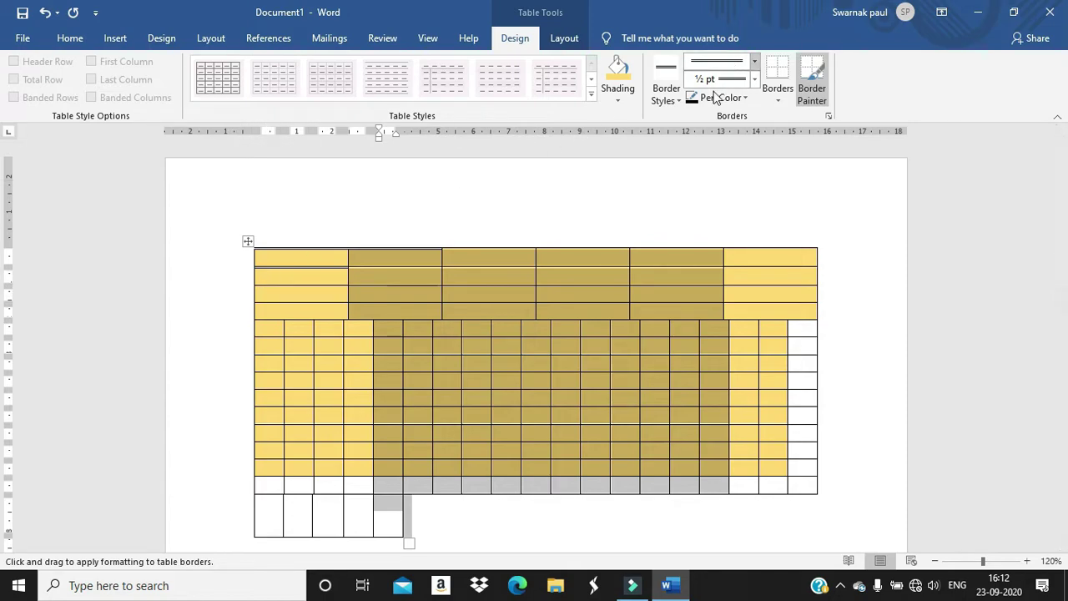
# Paint 2 ¼ pt double-line borders below the second row's first cell, above the first row's second cell and below its second to fourth cells
pyautogui.click(755, 81)
pyautogui.click(733, 176)
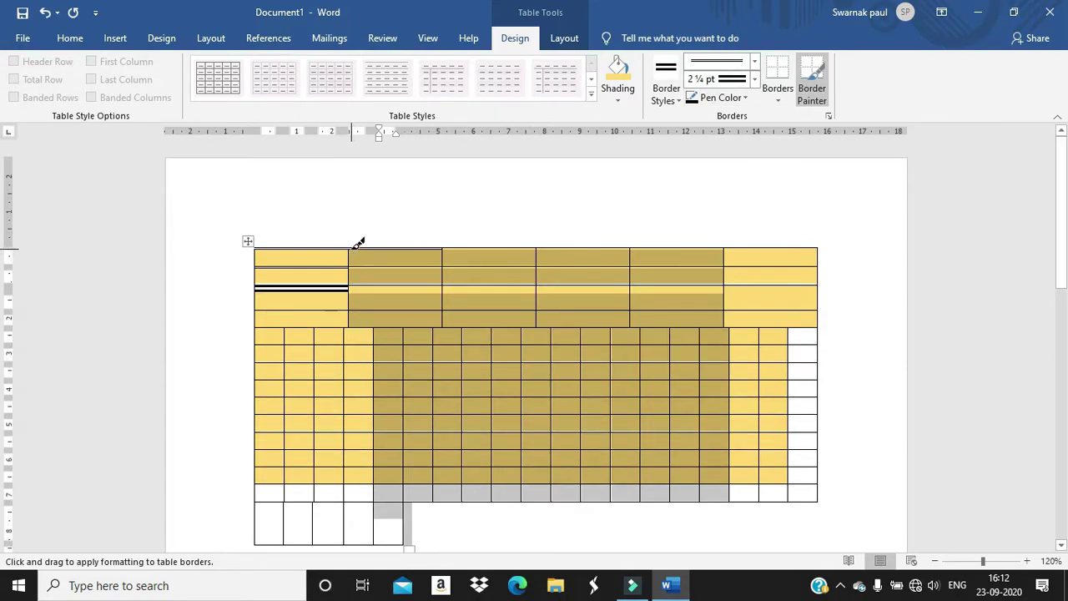
pyautogui.click(348, 250)
pyautogui.moveTo(348, 249)
pyautogui.mouseDown()
pyautogui.moveTo(428, 241)
pyautogui.moveTo(515, 284)
pyautogui.moveTo(607, 281)
pyautogui.mouseUp()
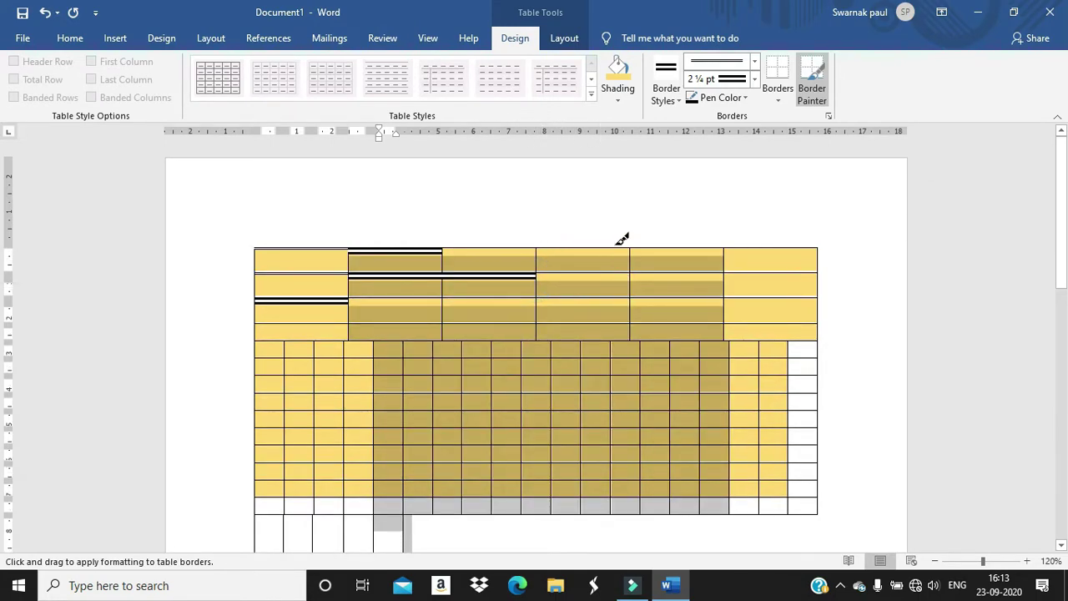
# Apply a bottom border and a top border in the 2 ¼ pt double-line style to the selected middle columns
pyautogui.click(780, 83)
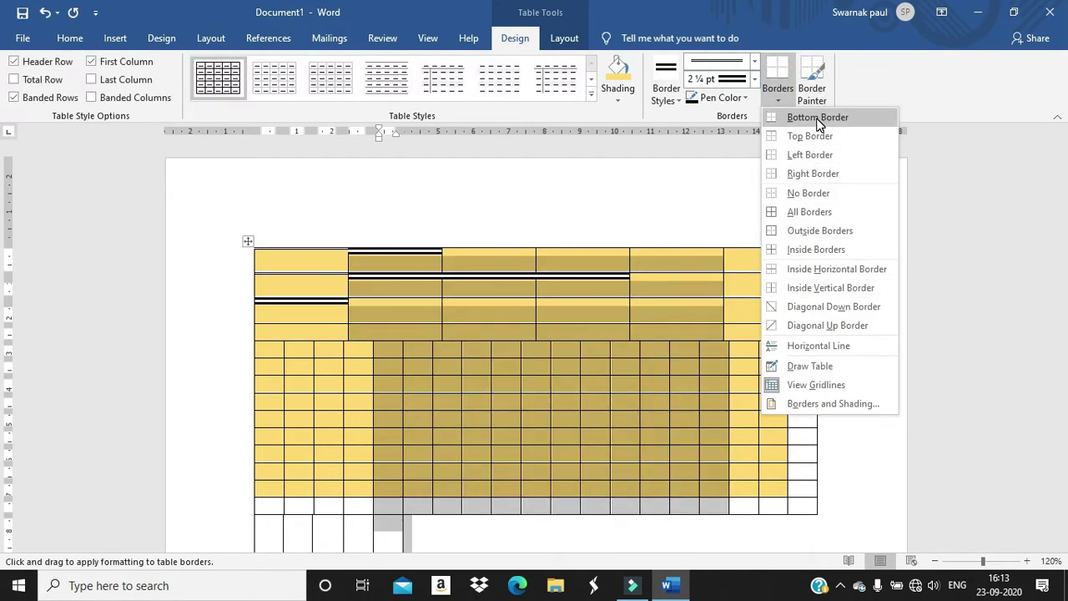
pyautogui.click(818, 118)
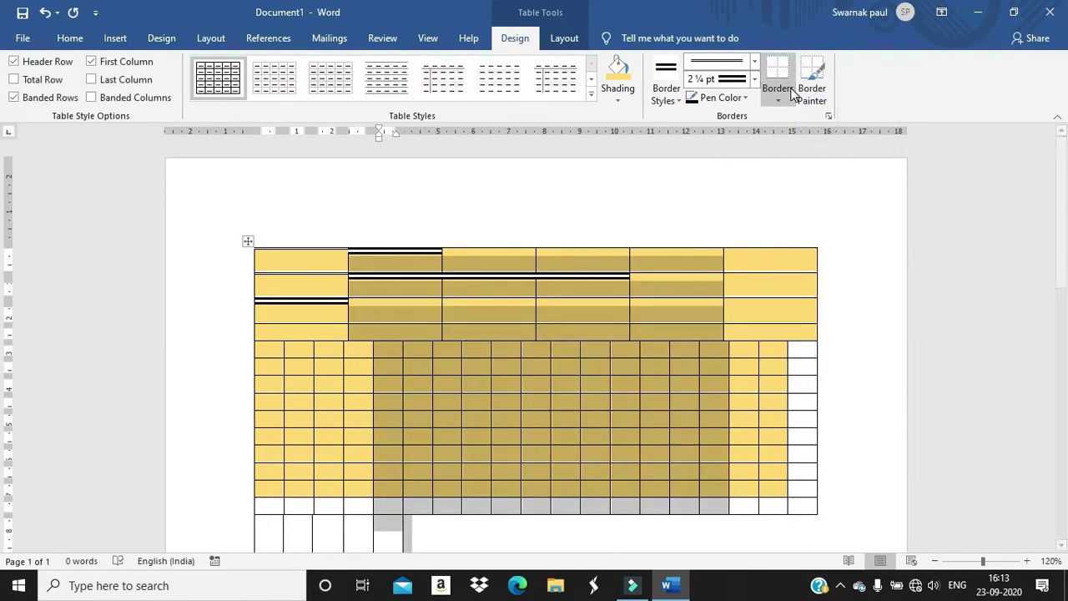
pyautogui.click(780, 94)
pyautogui.click(793, 135)
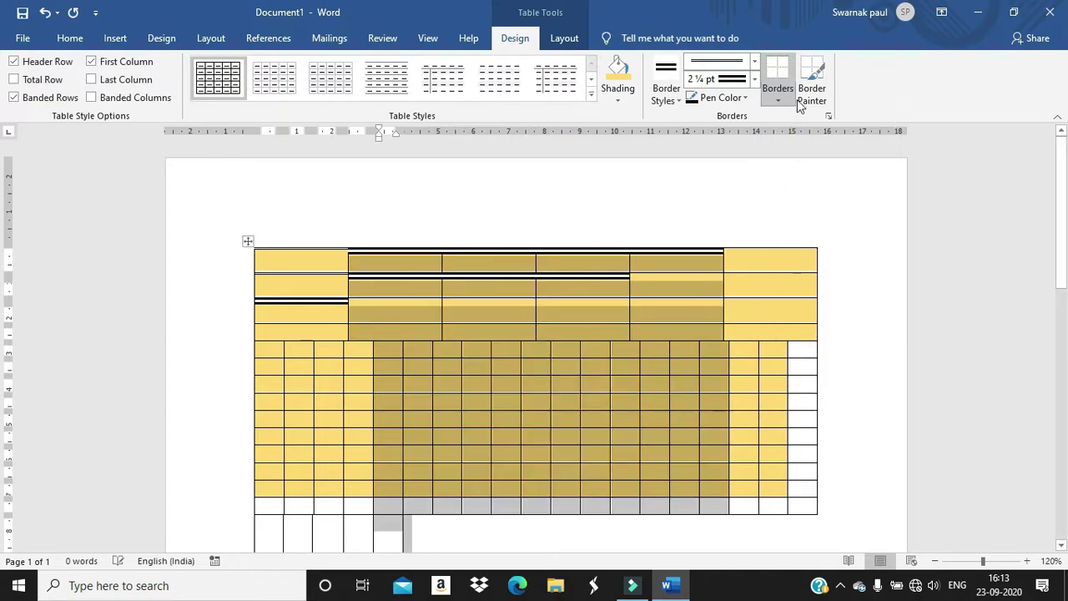
pyautogui.click(806, 98)
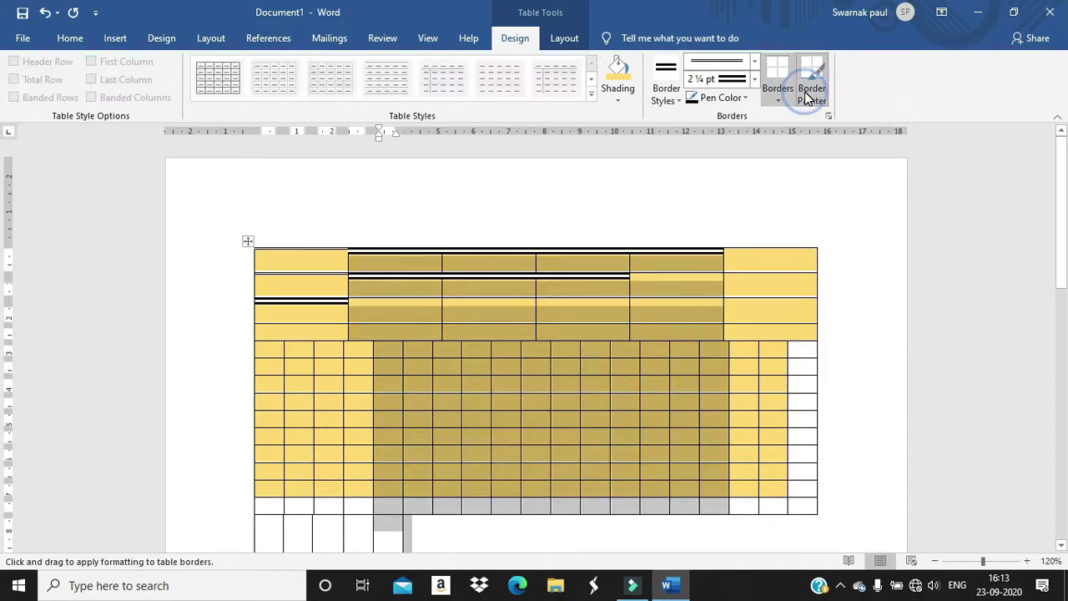
pyautogui.click(815, 93)
pyautogui.click(818, 94)
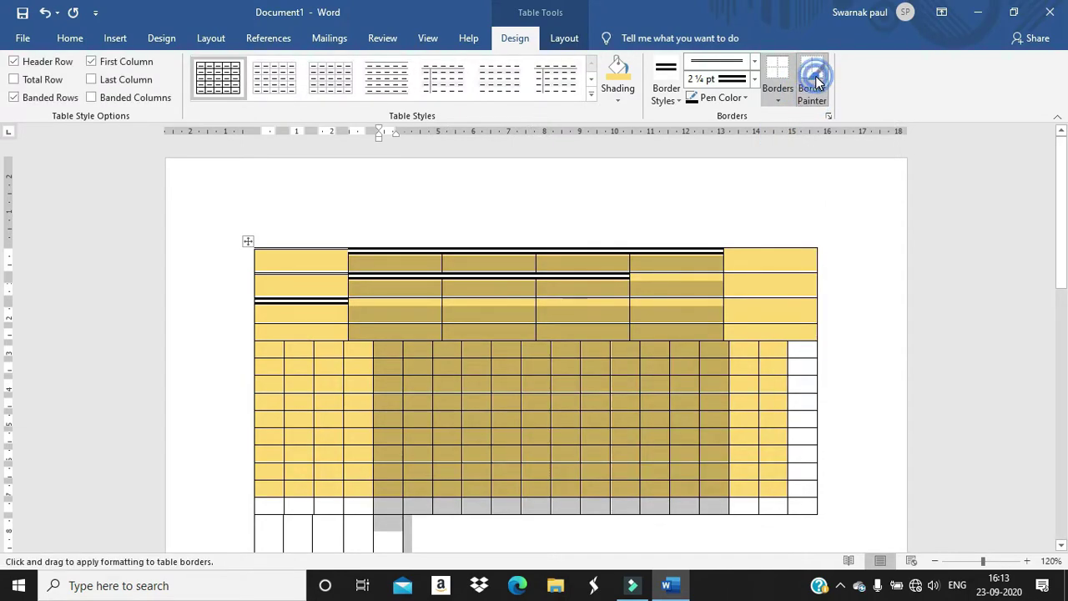
pyautogui.rightClick(447, 303)
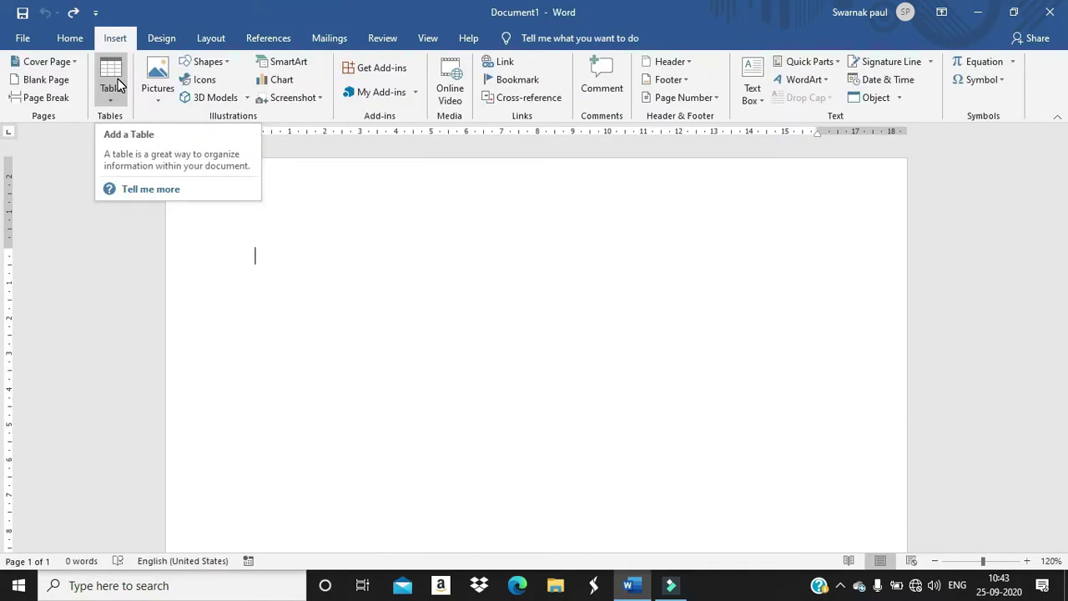
# Draw a table with a cell about 3.8 by 1.35 cm, an adjoining cell, a row beneath them and a line dividing the upper row
pyautogui.click(113, 83)
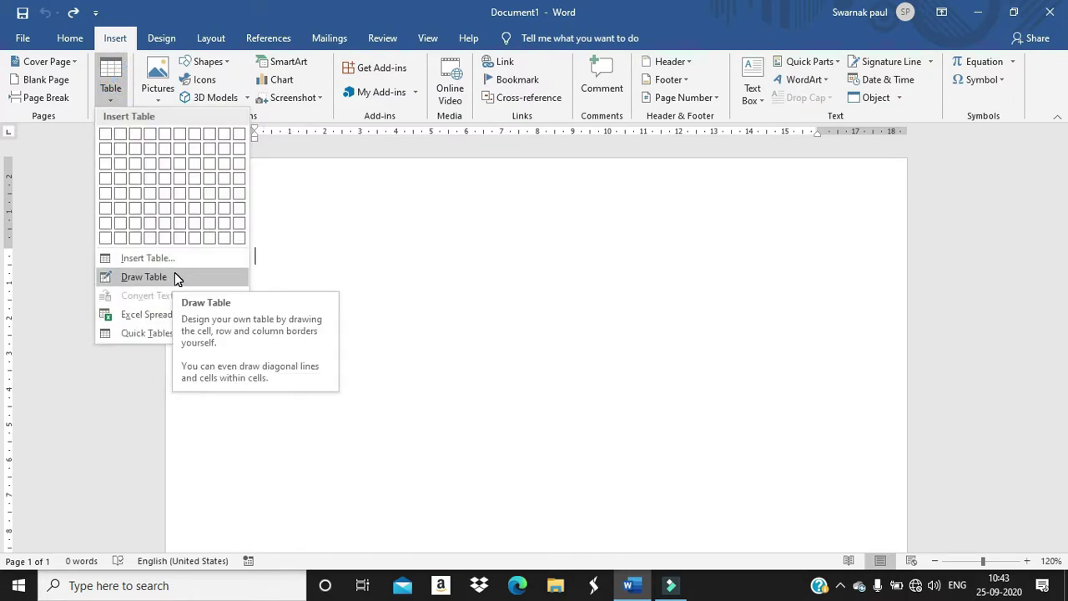
pyautogui.click(174, 273)
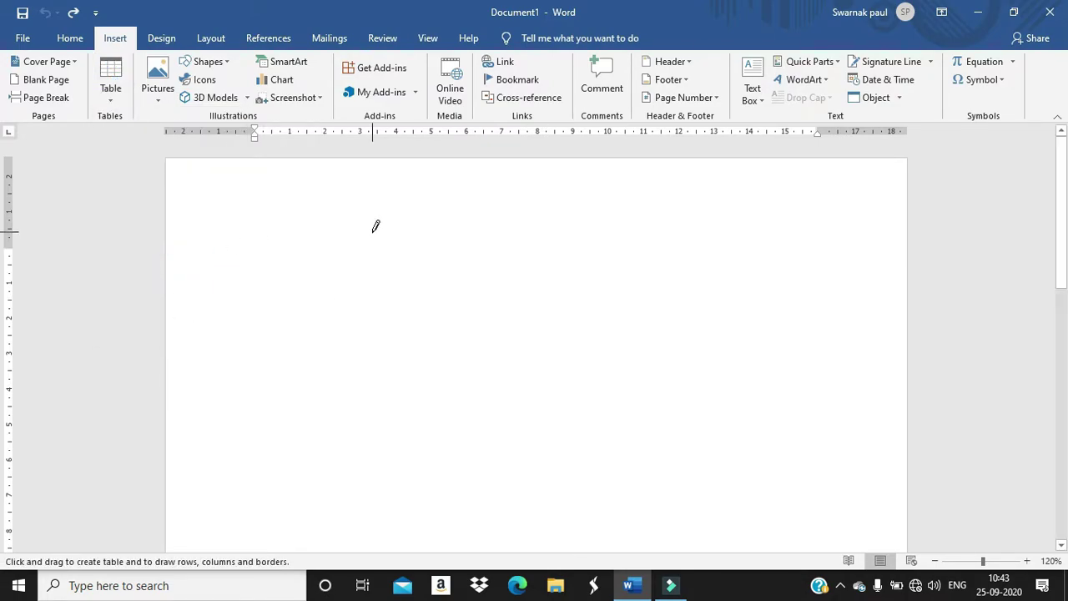
pyautogui.moveTo(349, 232)
pyautogui.mouseDown()
pyautogui.moveTo(364, 271)
pyautogui.moveTo(485, 280)
pyautogui.mouseUp()
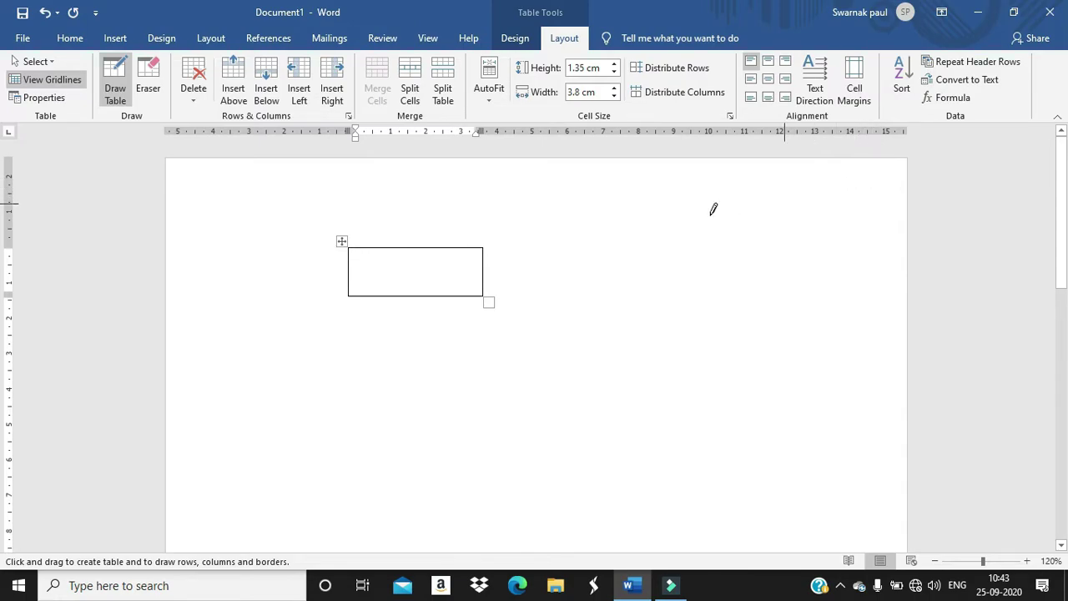
pyautogui.moveTo(482, 246)
pyautogui.mouseDown()
pyautogui.moveTo(565, 255)
pyautogui.moveTo(631, 298)
pyautogui.moveTo(624, 282)
pyautogui.mouseUp()
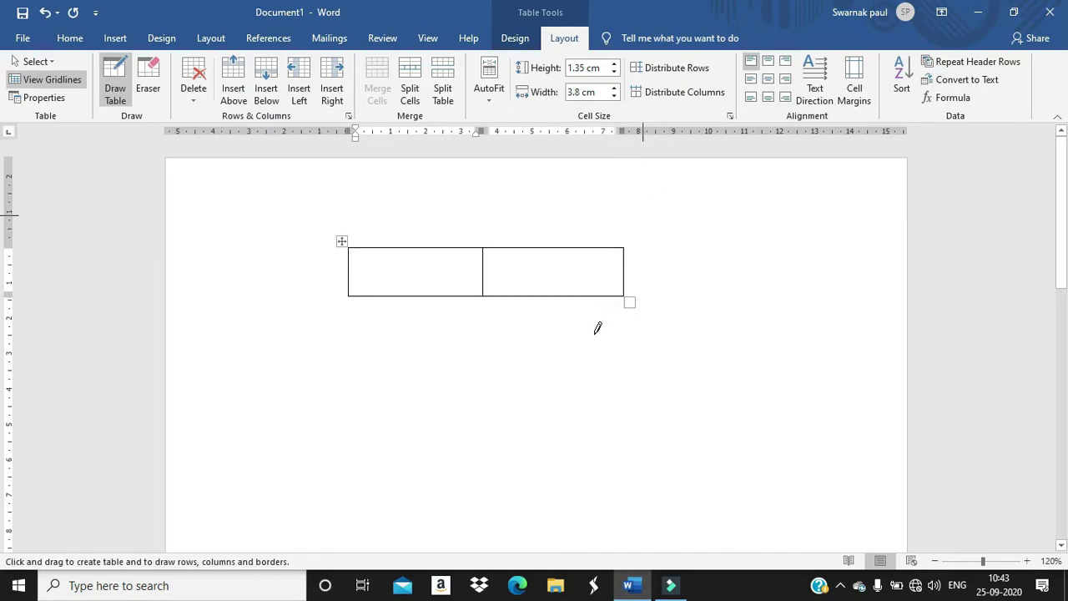
pyautogui.moveTo(348, 294)
pyautogui.mouseDown()
pyautogui.moveTo(364, 342)
pyautogui.moveTo(486, 353)
pyautogui.mouseUp()
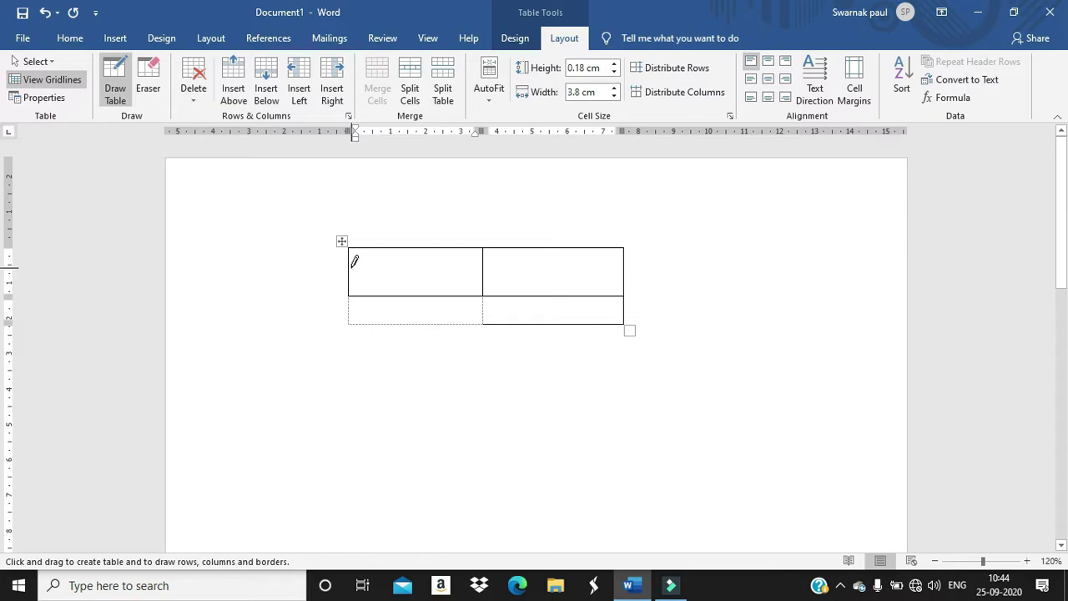
pyautogui.moveTo(351, 266)
pyautogui.mouseDown()
pyautogui.moveTo(500, 281)
pyautogui.moveTo(568, 264)
pyautogui.mouseUp()
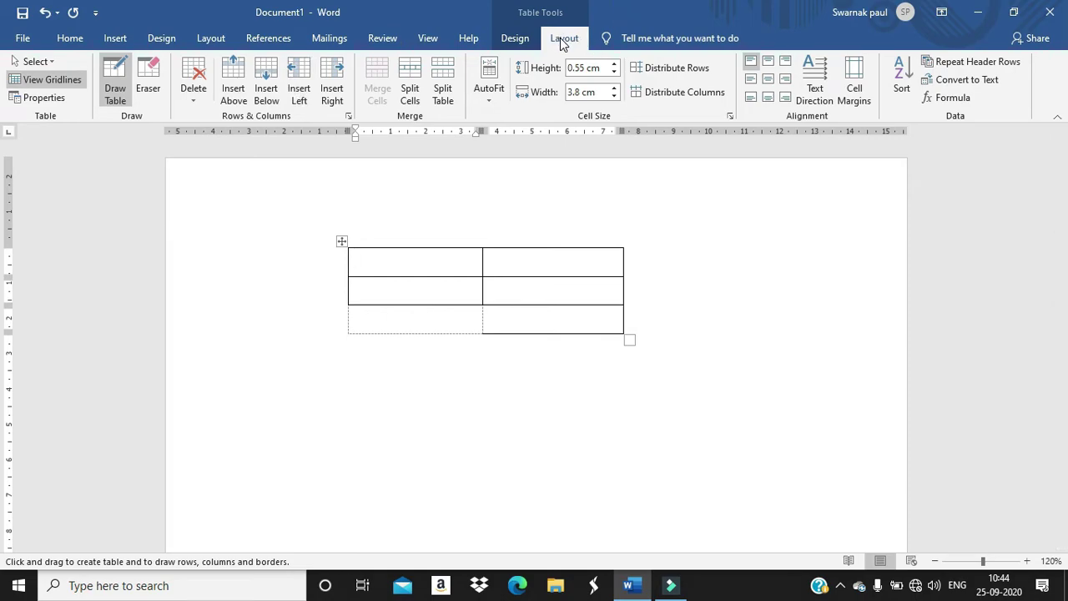
# Erase the top borders of the first row, the middle row's vertical divider and the bottom border of the last row's second cell
pyautogui.click(157, 87)
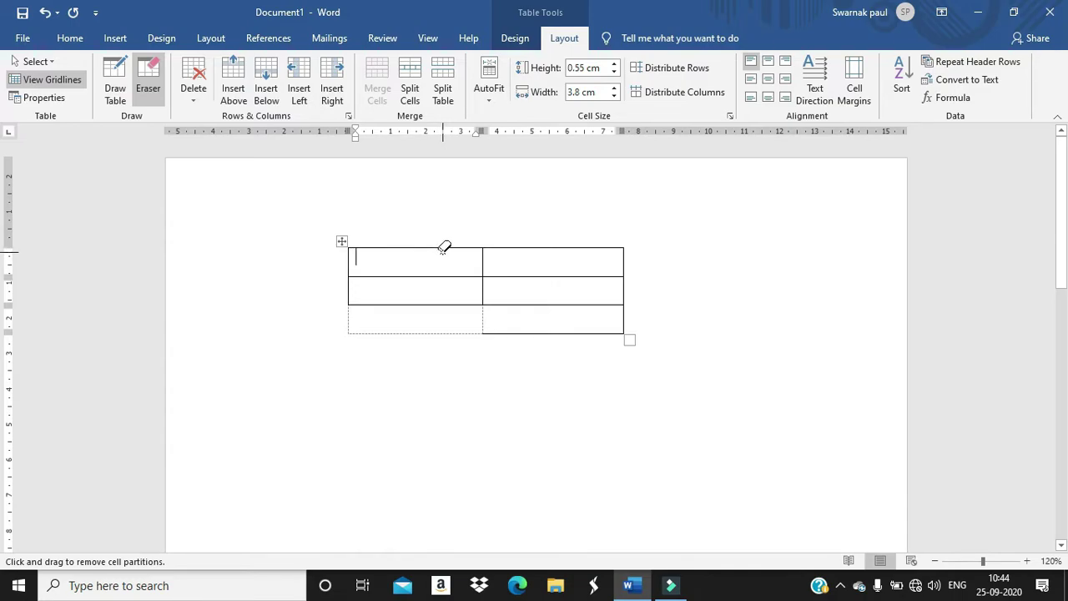
pyautogui.moveTo(443, 249); pyautogui.dragTo(443, 243)
pyautogui.click(535, 248)
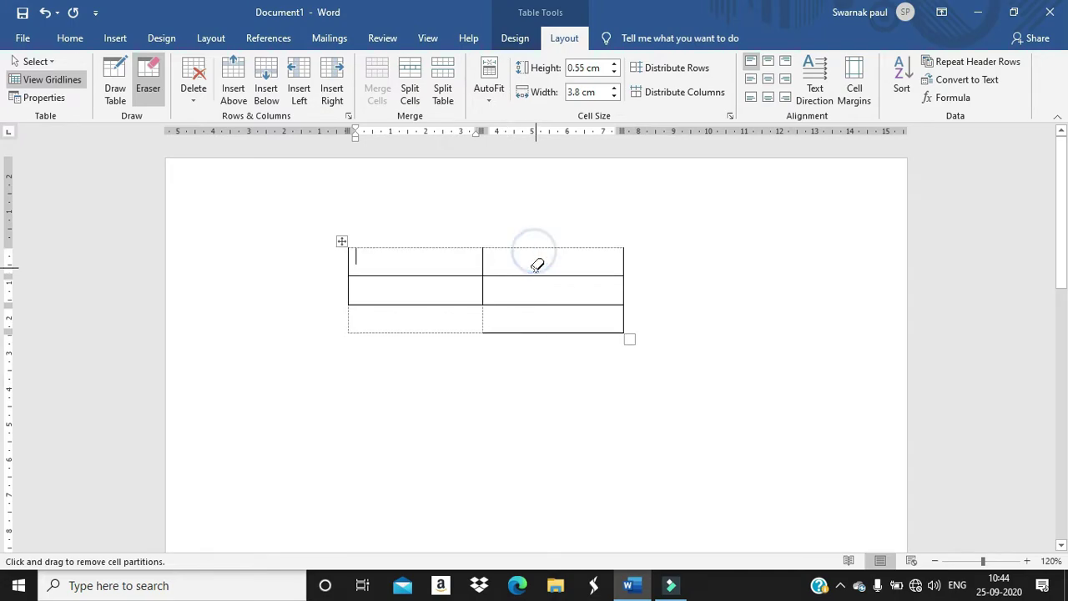
pyautogui.click(484, 290)
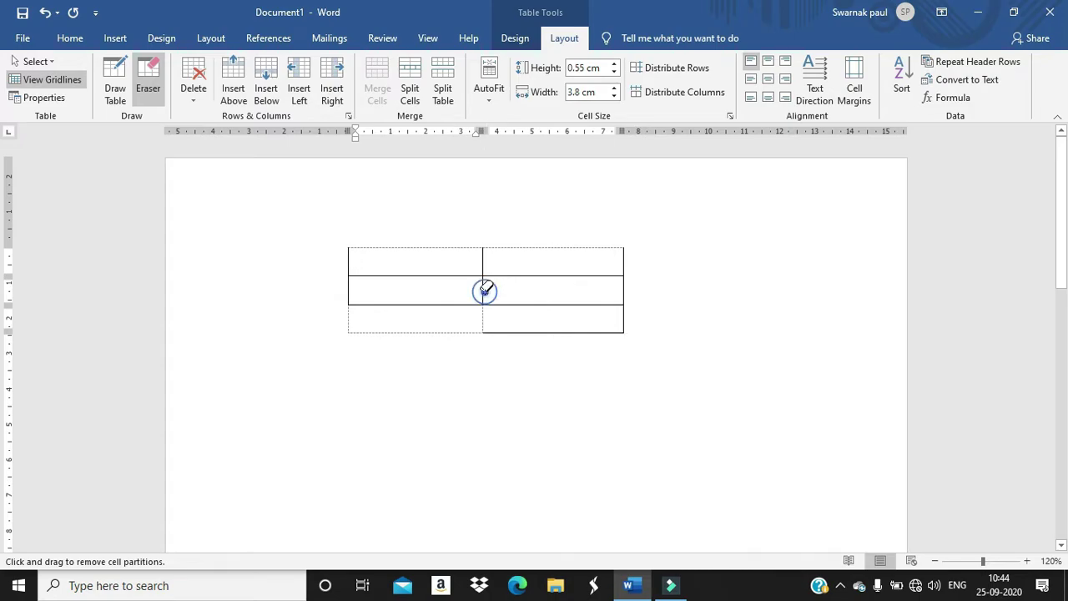
pyautogui.click(543, 331)
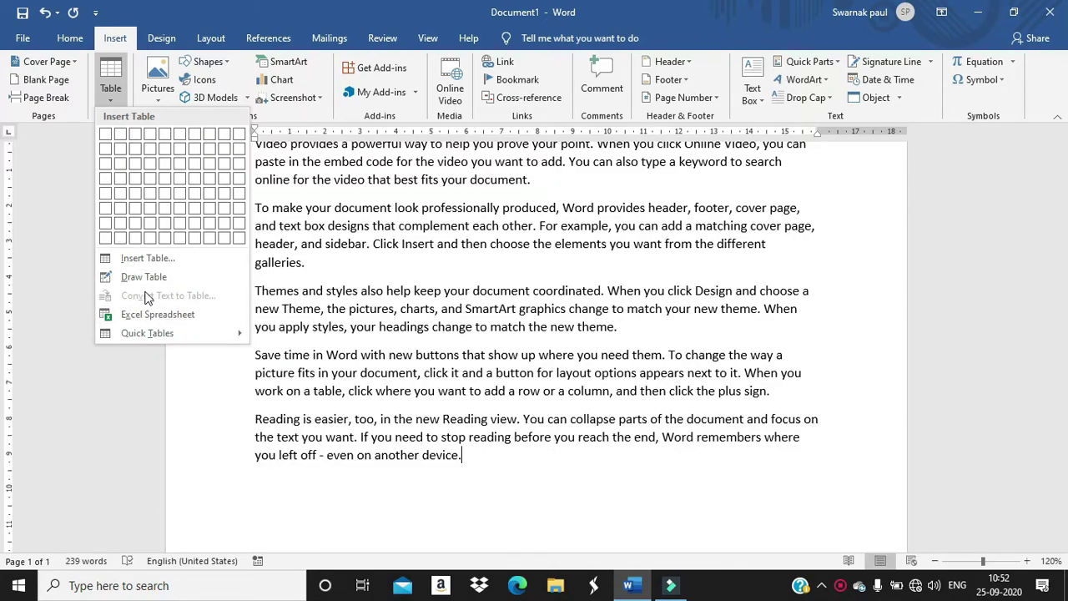
# Convert the five paragraphs of text to a table with 10 columns, separating the text at commas
pyautogui.click(344, 262)
pyautogui.scroll(2, 276, 269)
pyautogui.scroll(1, 275, 268)
pyautogui.moveTo(252, 255); pyautogui.dragTo(488, 486)
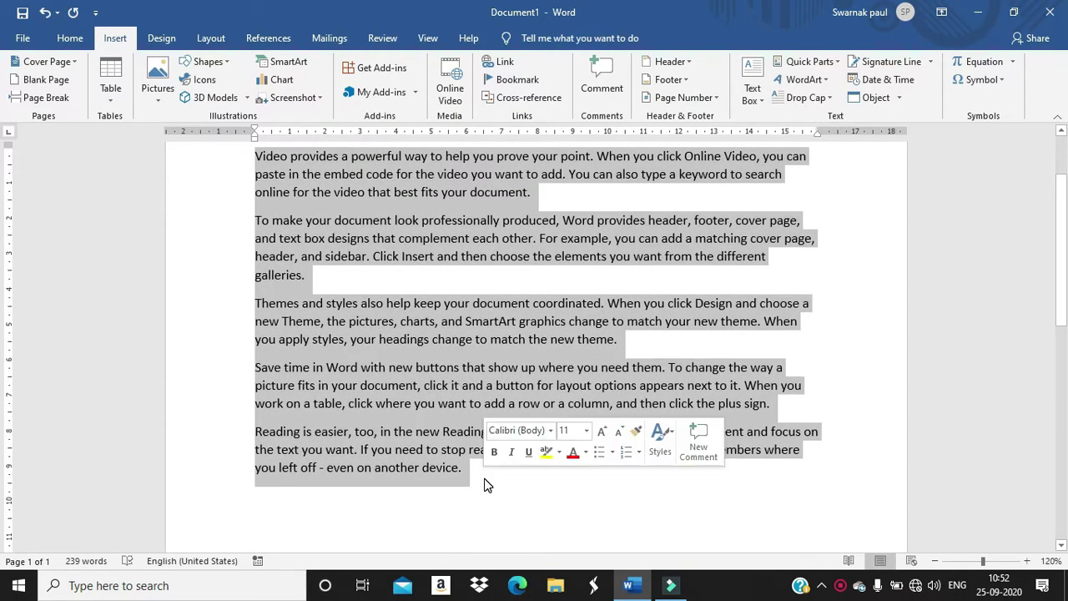
pyautogui.click(110, 84)
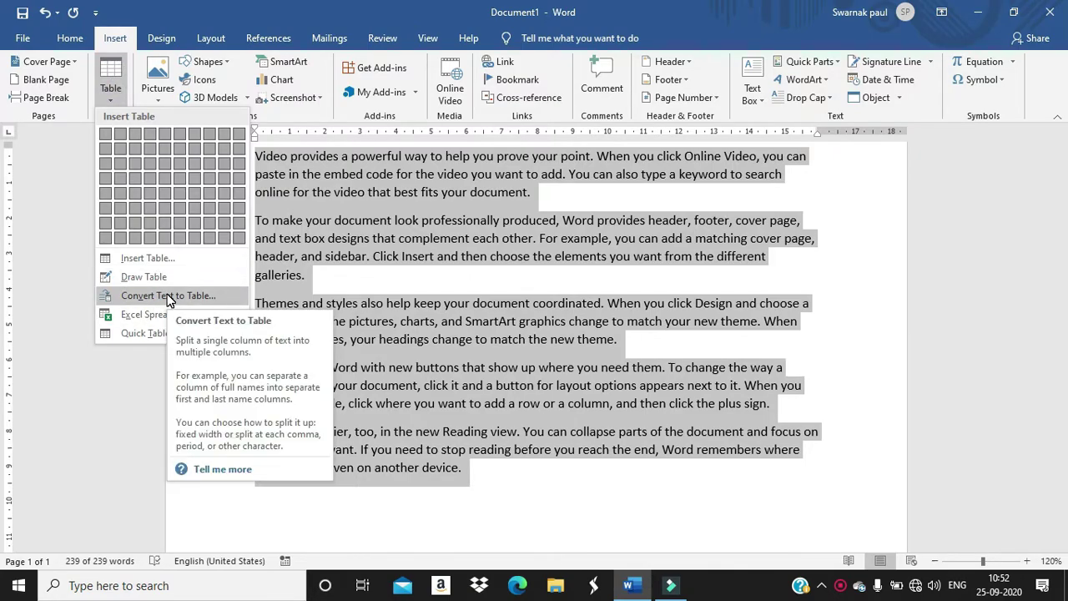
pyautogui.click(168, 296)
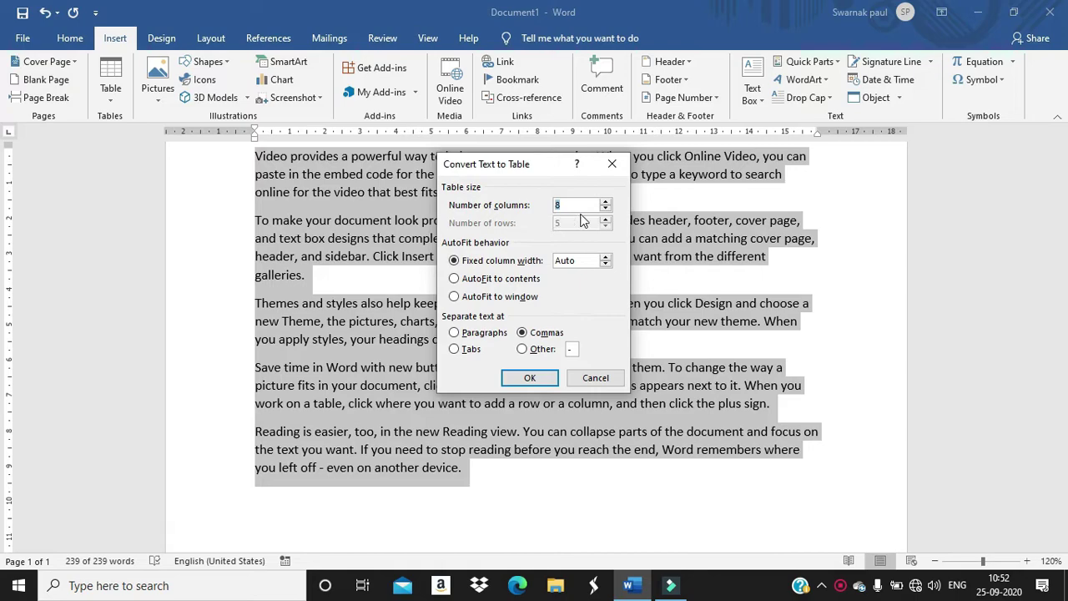
pyautogui.click(574, 204)
pyautogui.press('BackSpace')
pyautogui.write('10')
pyautogui.press('Tab')
pyautogui.click(533, 377)
# Examine how the converted table distributes the paragraphs' text across its cells and pages
pyautogui.scroll(-4, 543, 375)
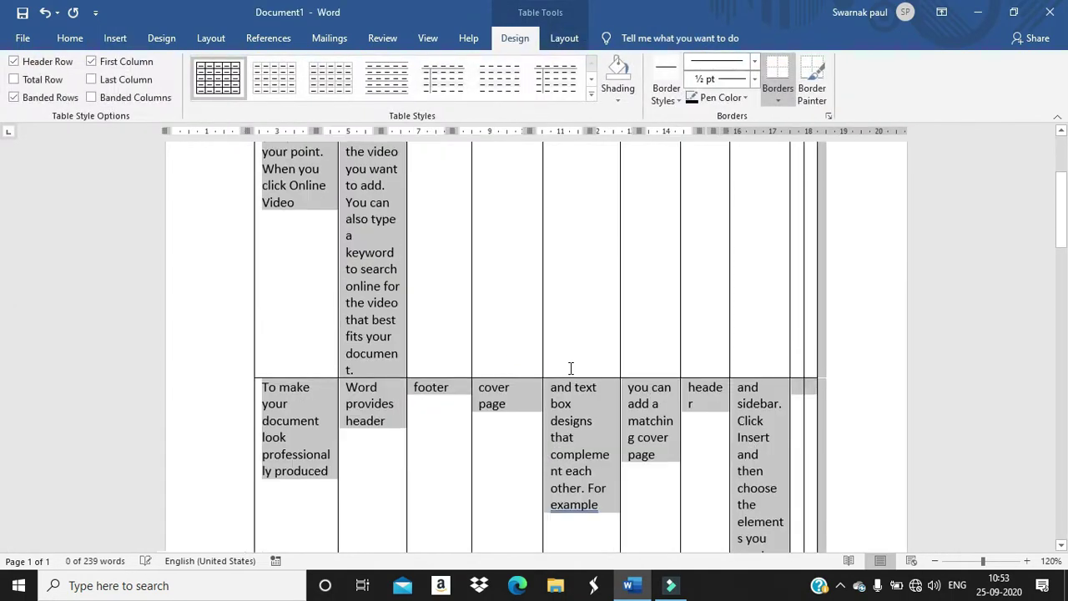
pyautogui.scroll(-8, 570, 369)
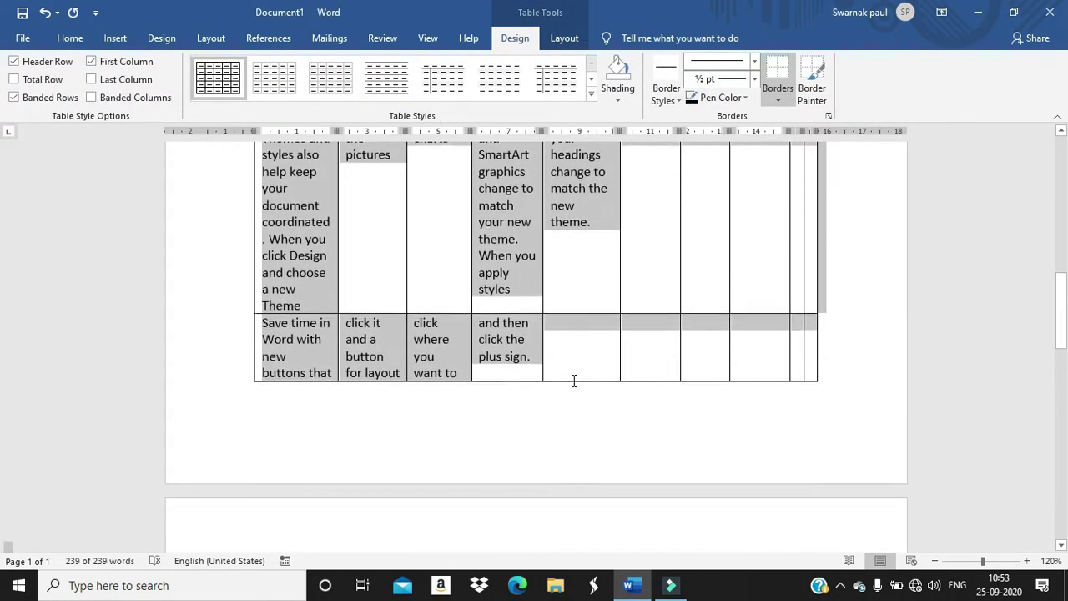
pyautogui.scroll(5, 572, 377)
pyautogui.scroll(5, 573, 380)
pyautogui.scroll(-2, 573, 381)
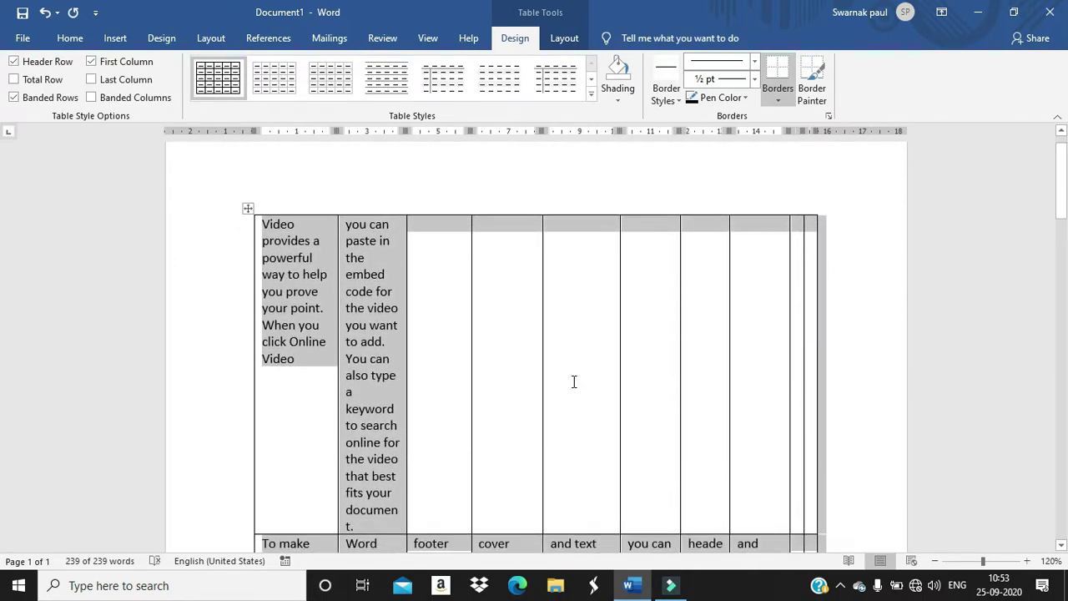
pyautogui.scroll(-3, 573, 381)
pyautogui.scroll(5, 573, 379)
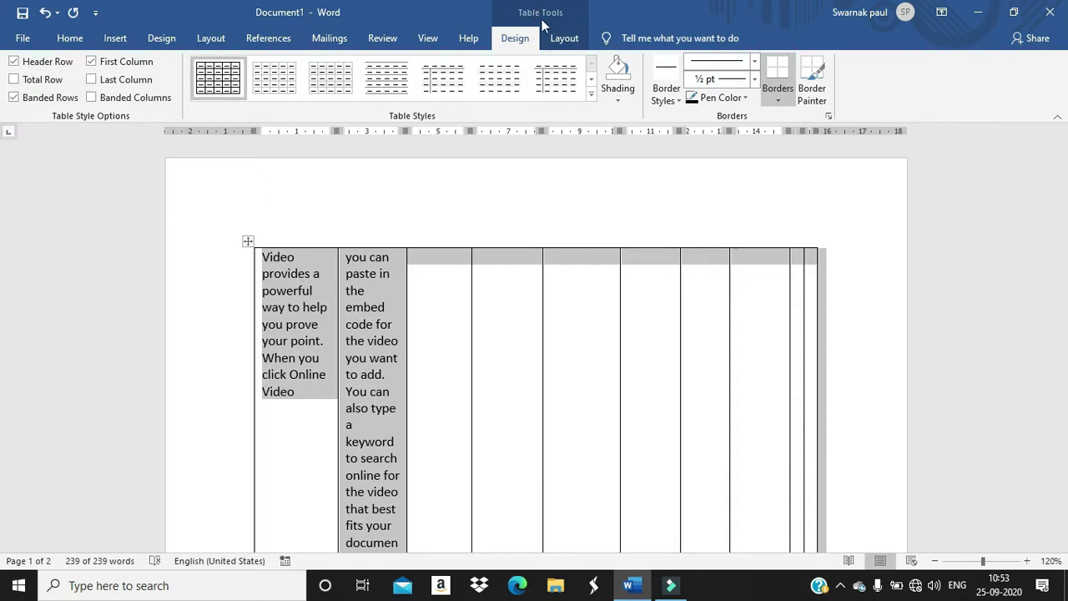
# Try several plain table styles on the converted table and reapply the Table Grid style to it
pyautogui.click(568, 42)
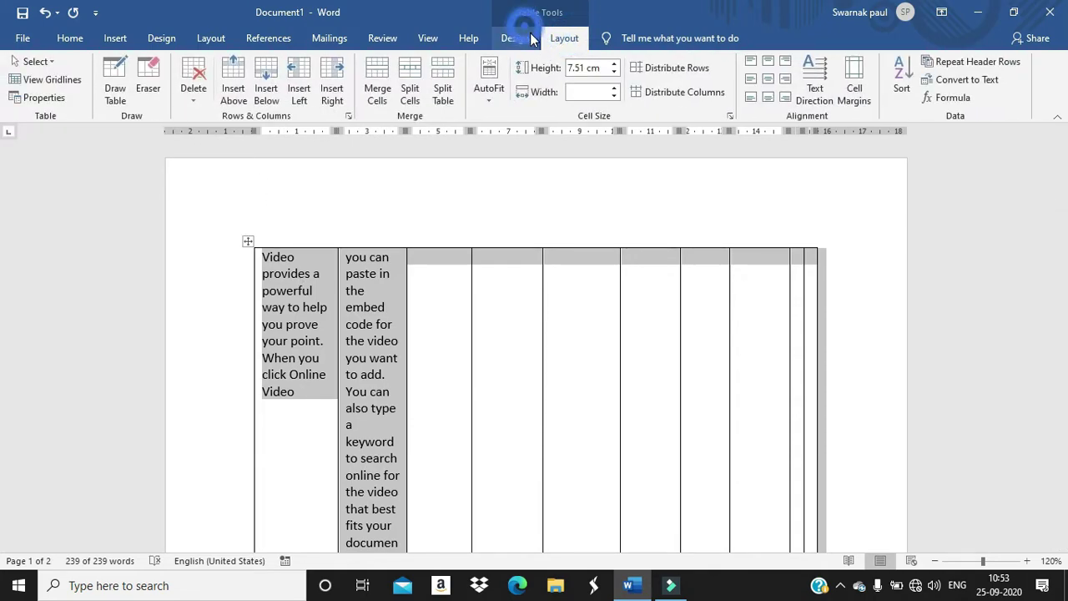
pyautogui.click(532, 39)
pyautogui.click(563, 38)
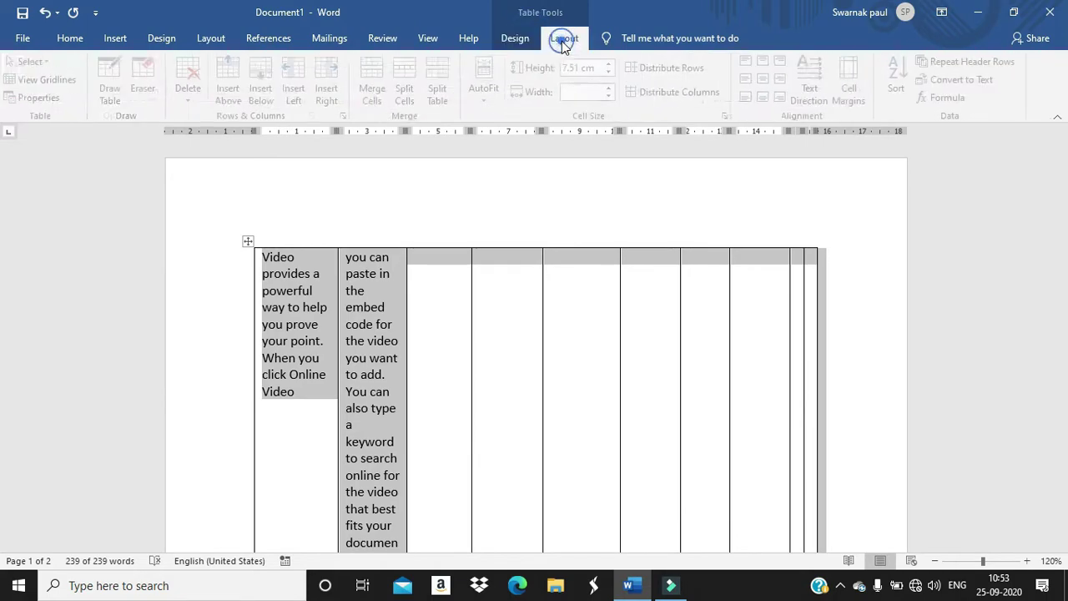
pyautogui.click(515, 39)
pyautogui.click(260, 92)
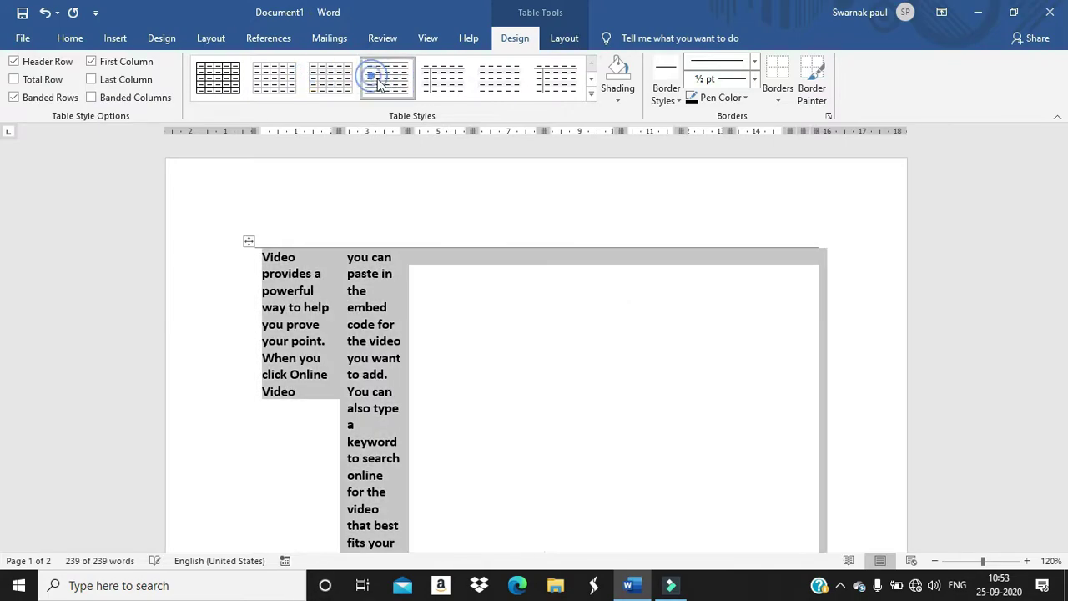
pyautogui.click(444, 81)
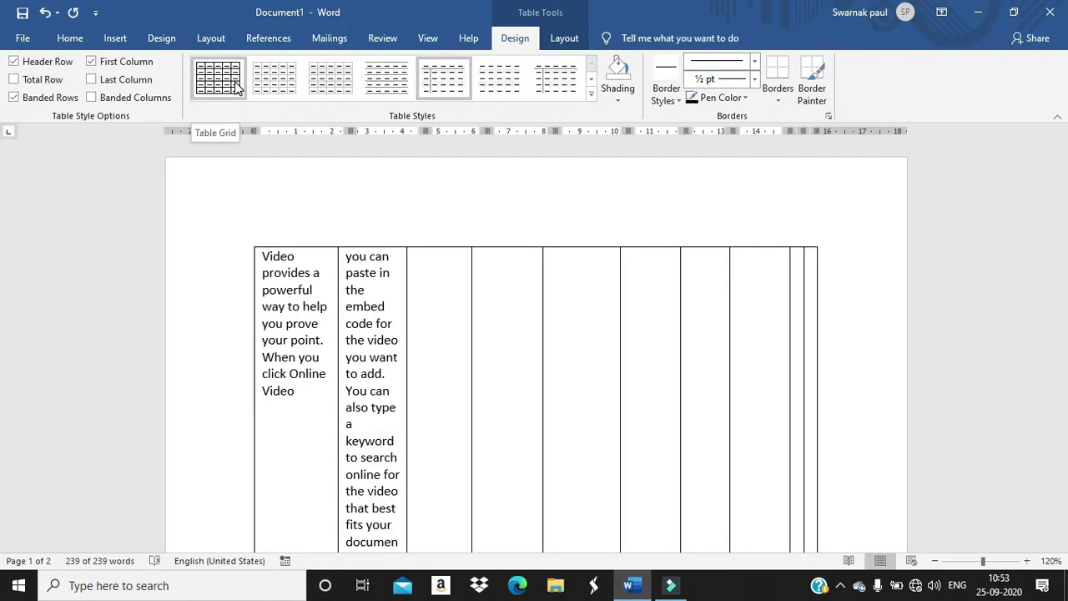
pyautogui.hotkey('ctrl', 'a')
pyautogui.click(233, 87)
pyautogui.scroll(-5, 729, 449)
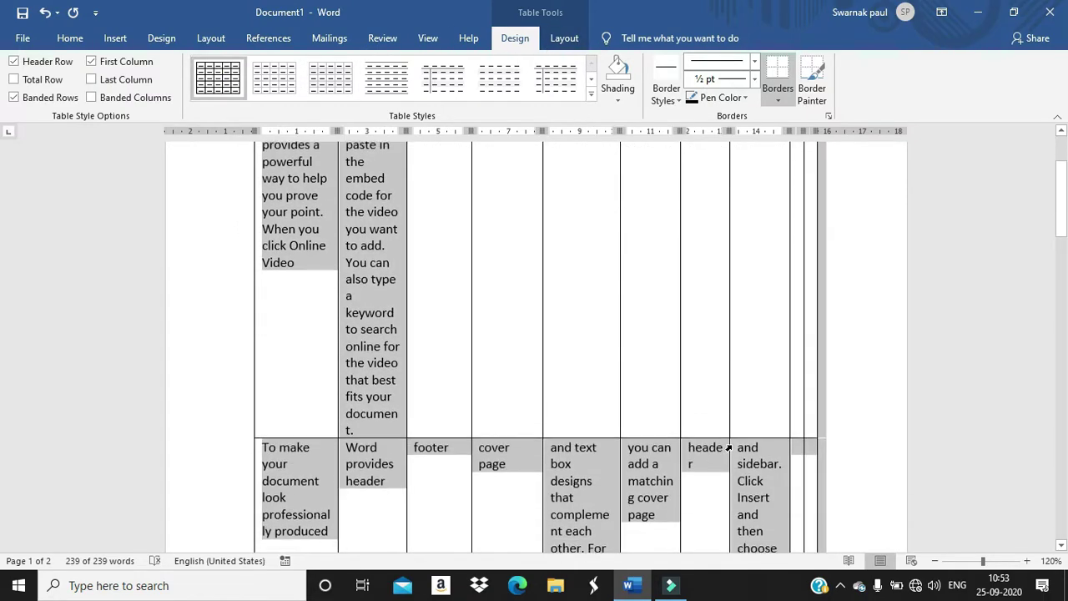
pyautogui.scroll(-10, 730, 442)
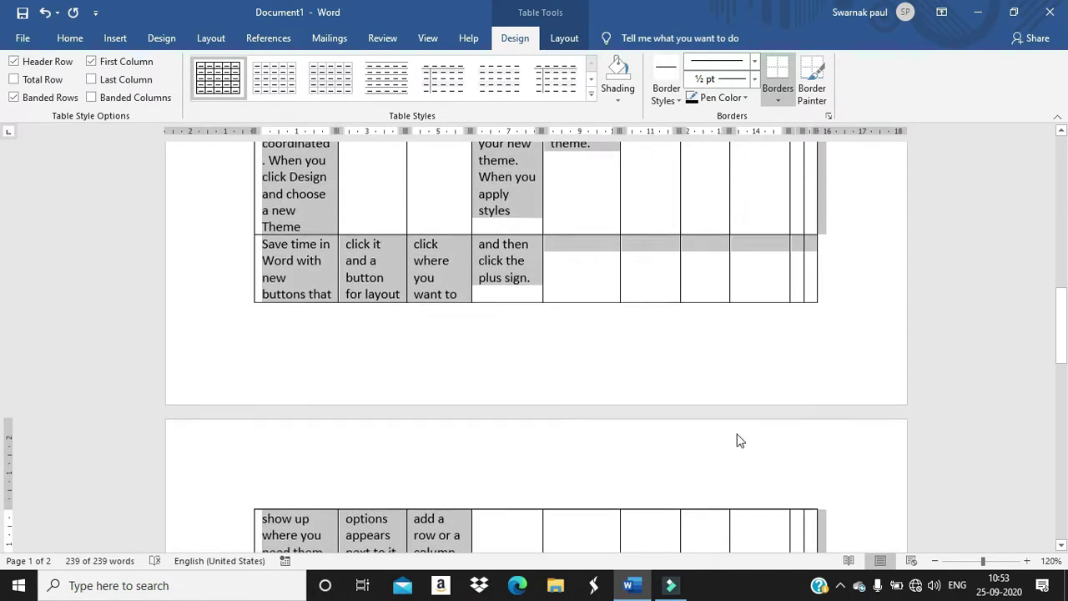
pyautogui.scroll(-7, 842, 549)
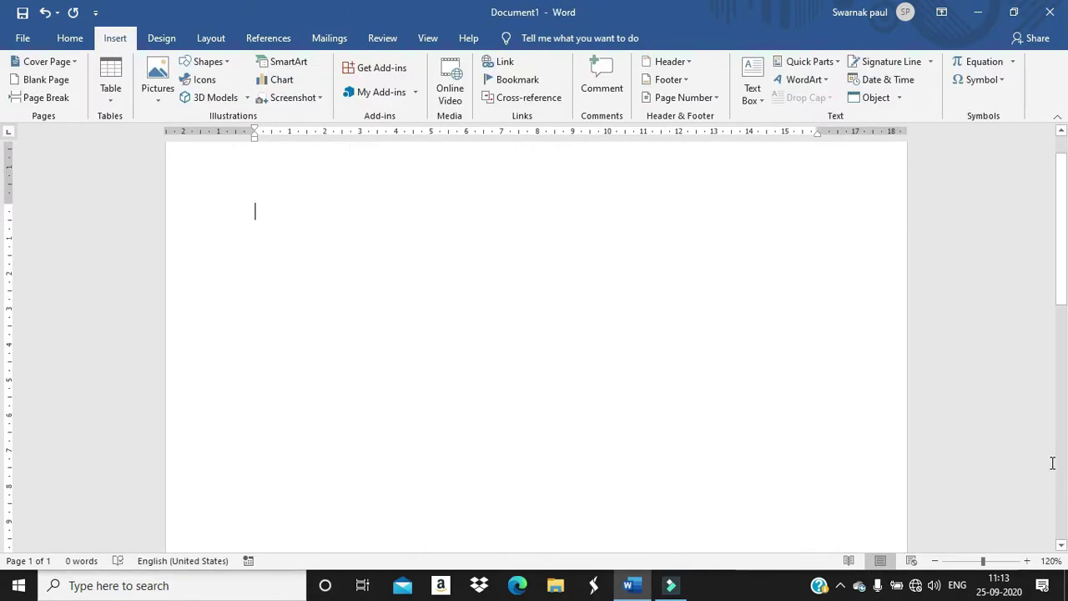
# Insert an embedded Excel spreadsheet into the blank document
pyautogui.click(114, 95)
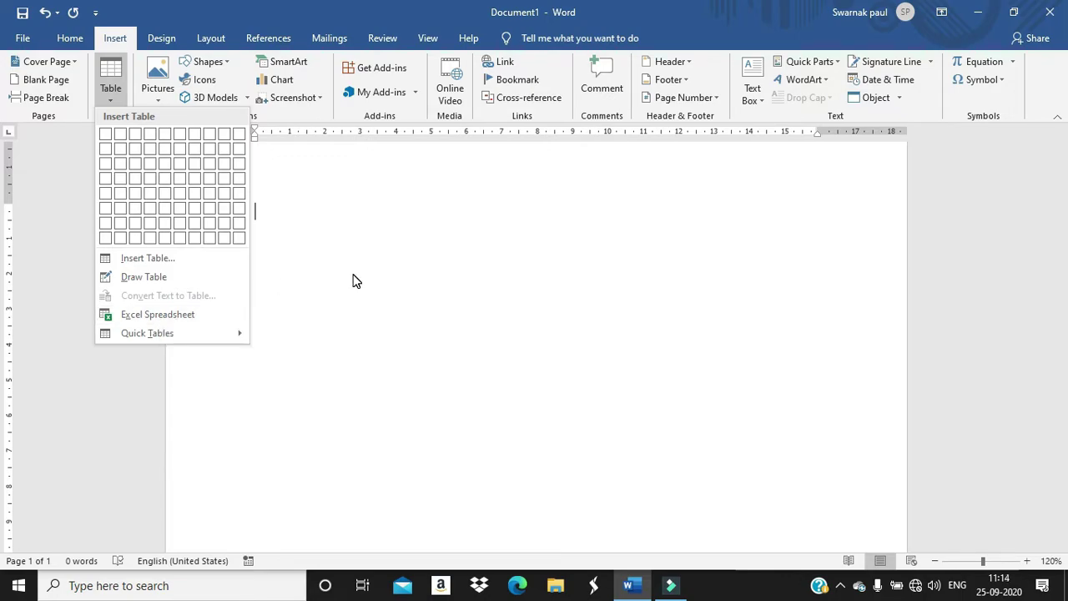
pyautogui.click(435, 235)
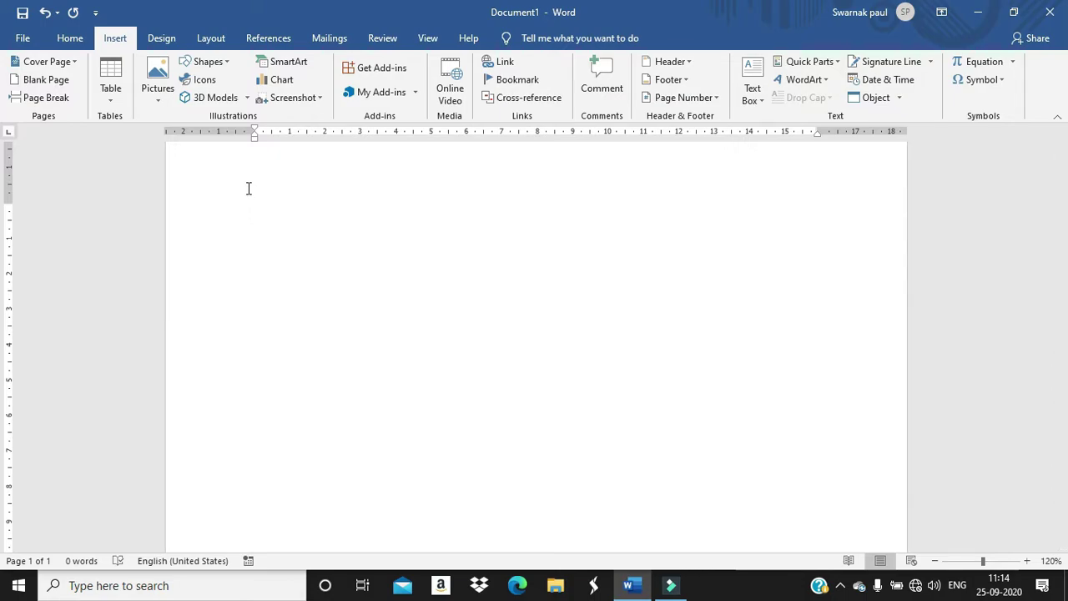
pyautogui.click(110, 83)
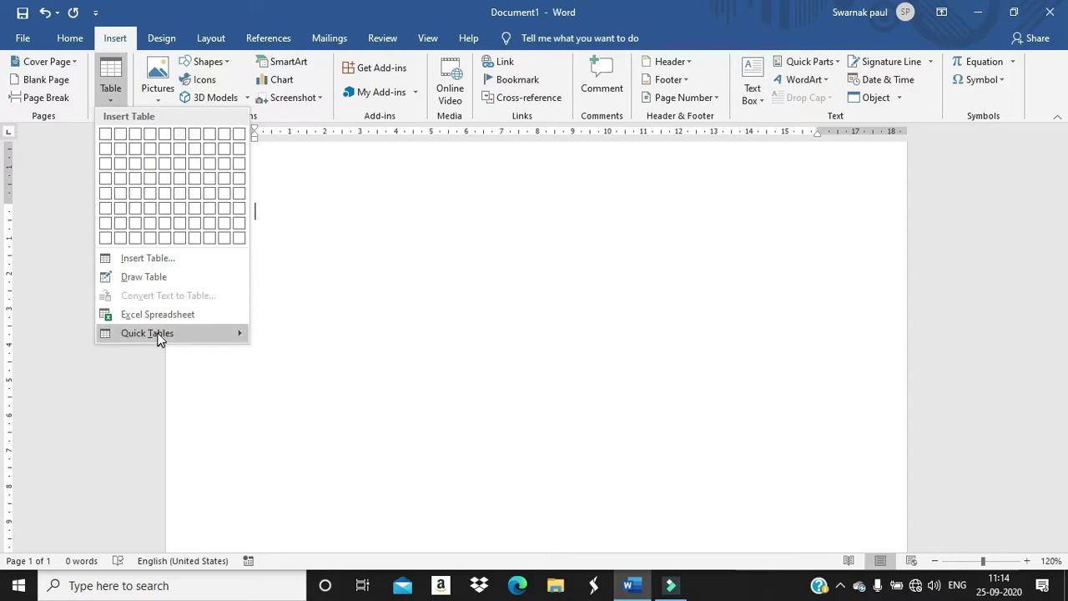
pyautogui.moveTo(139, 338)
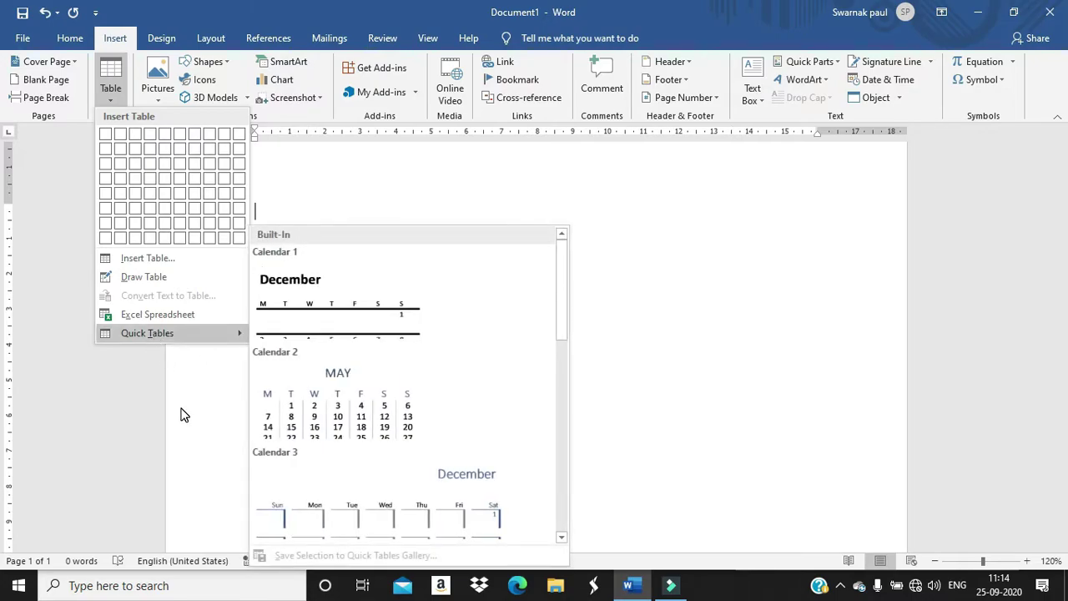
pyautogui.click(152, 315)
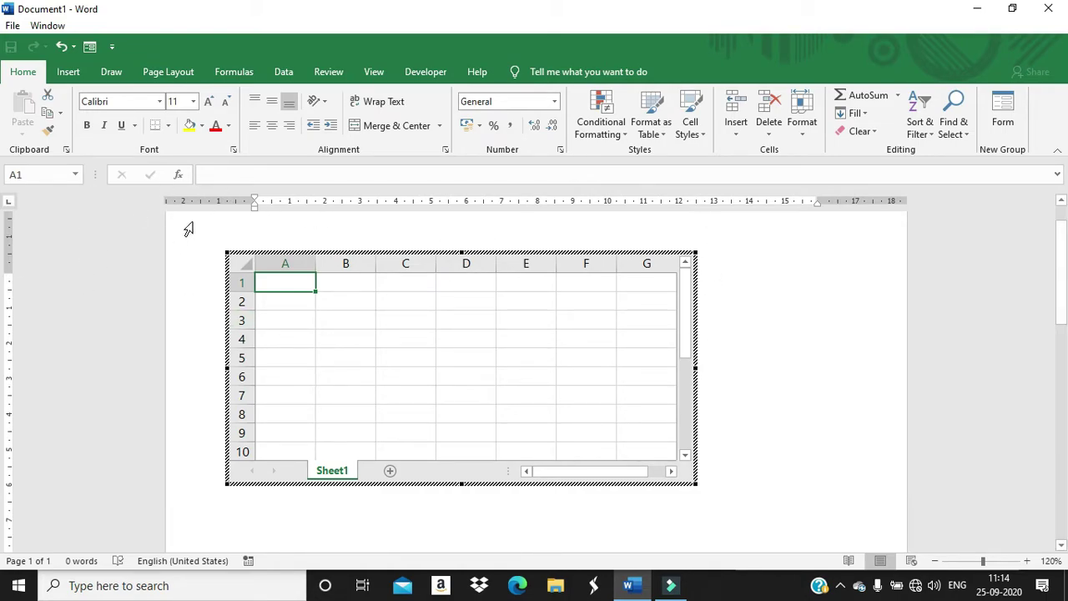
pyautogui.click(820, 398)
pyautogui.scroll(-5, 818, 402)
pyautogui.scroll(5, 691, 400)
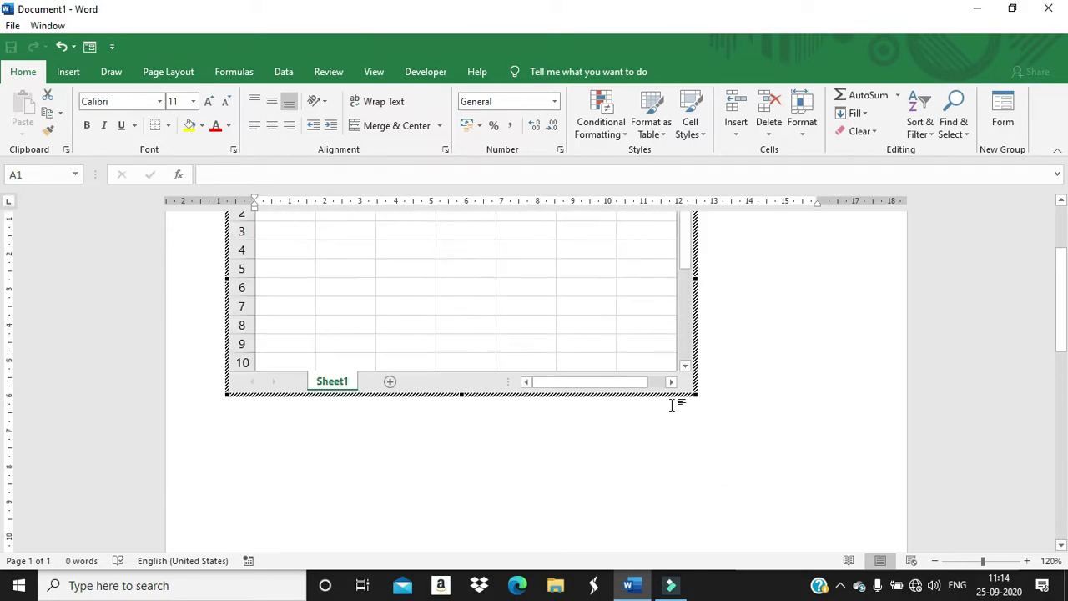
# Widen the embedded spreadsheet to show columns A to I, try to extend it upward, and leave its editing mode
pyautogui.doubleClick(437, 398)
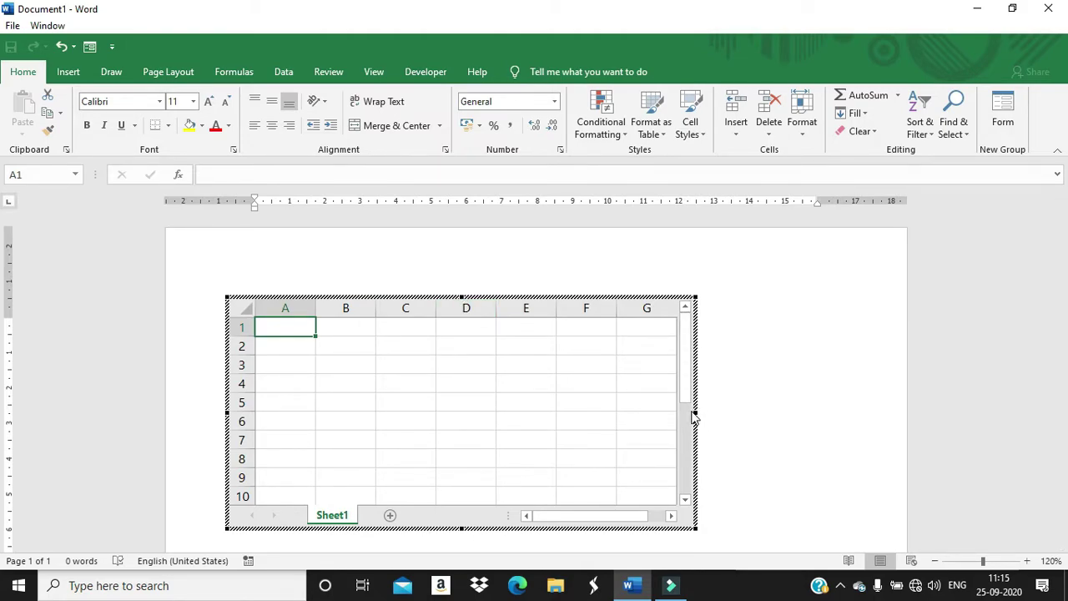
pyautogui.moveTo(694, 412); pyautogui.dragTo(825, 417)
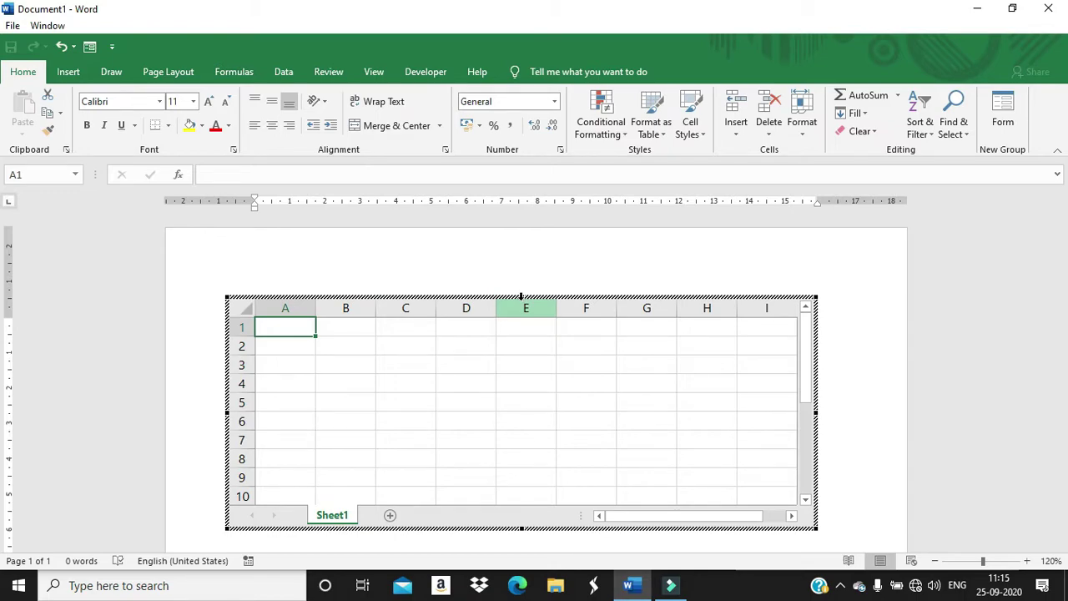
pyautogui.moveTo(522, 296); pyautogui.dragTo(524, 248)
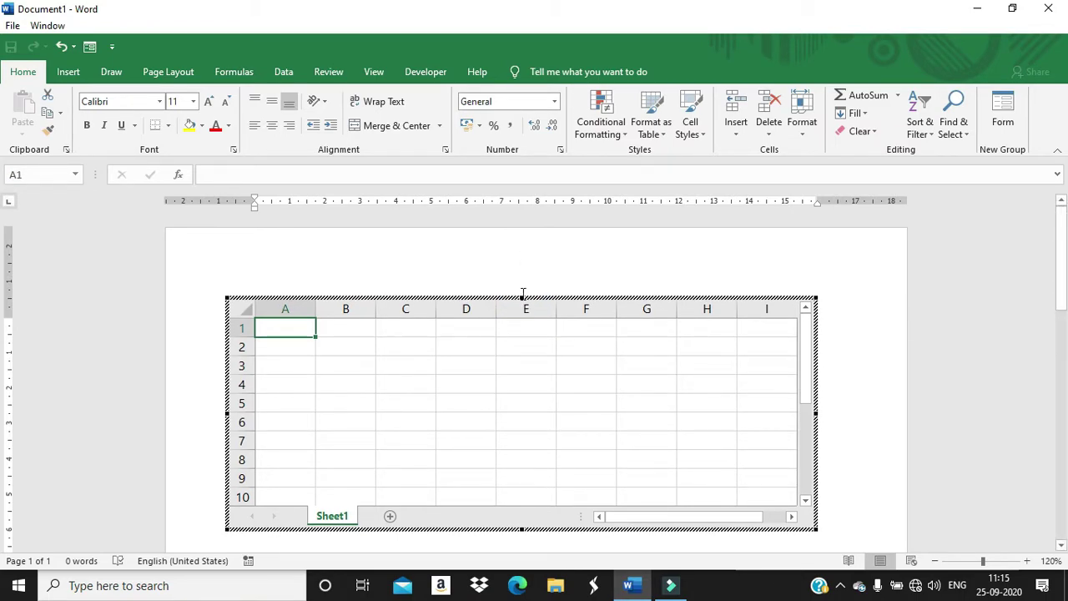
pyautogui.click(529, 232)
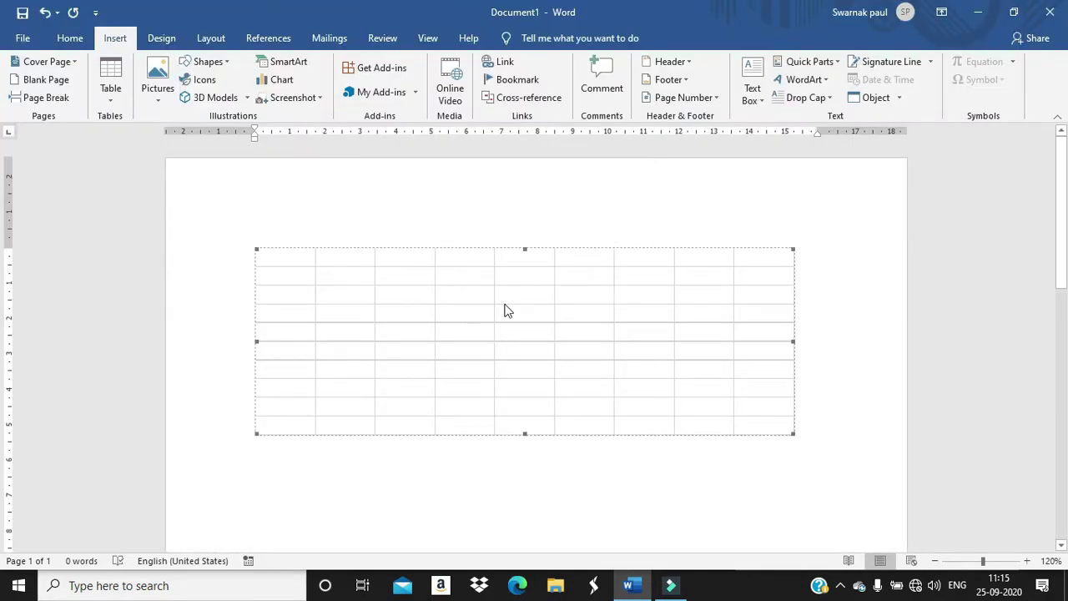
# Reopen the embedded spreadsheet for editing
pyautogui.click(282, 264)
pyautogui.doubleClick(321, 273)
pyautogui.doubleClick(296, 254)
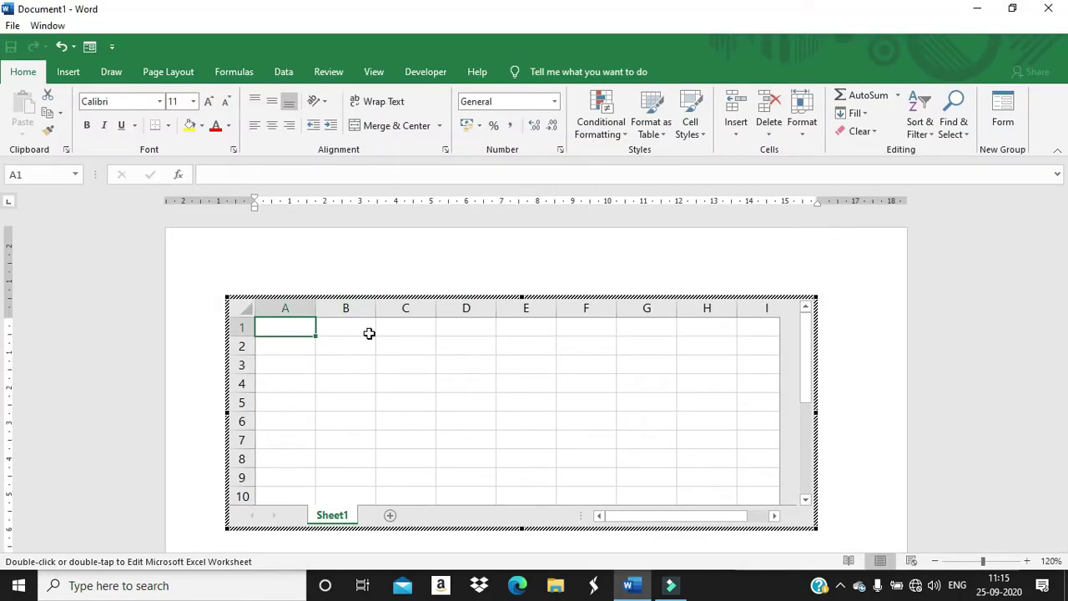
# Enter the headings "name" in A1 and "roll" in B1 of the embedded spreadsheet and start a third heading in C1
pyautogui.write('name')
pyautogui.press('Tab')
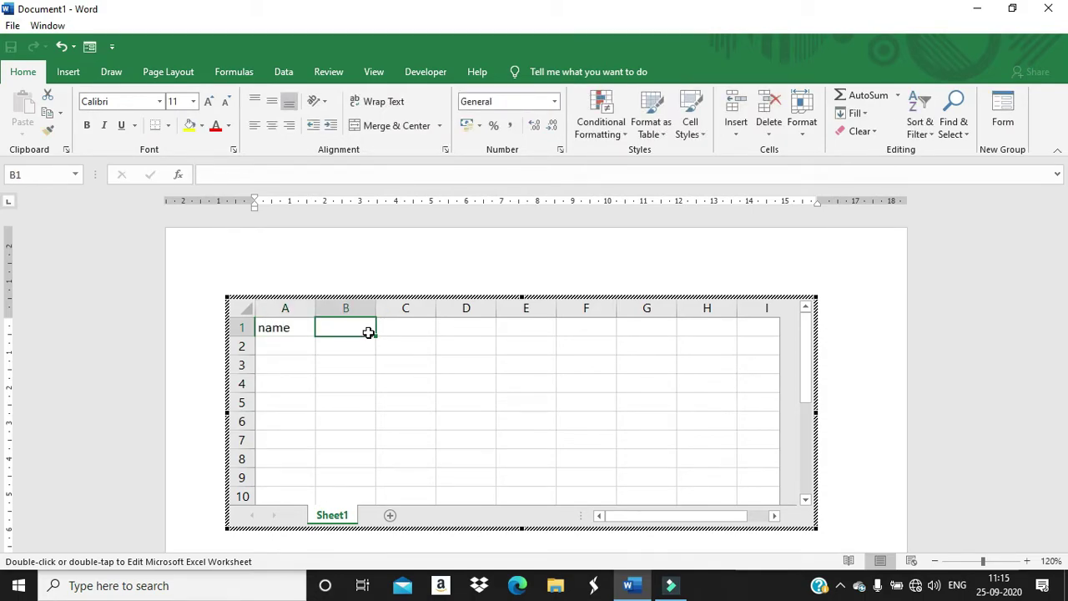
pyautogui.write('roll')
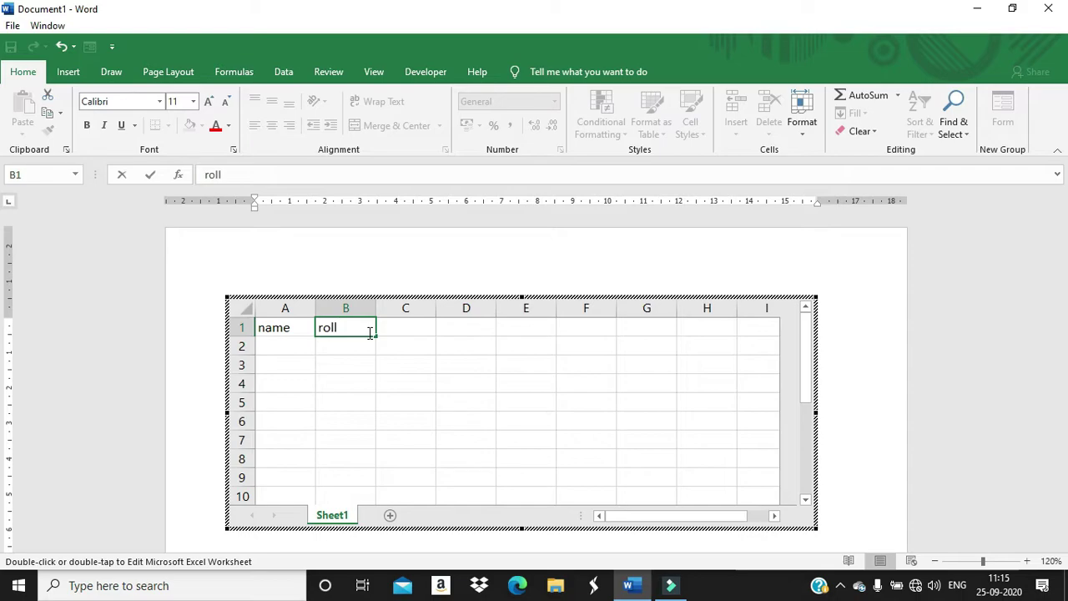
pyautogui.press('Tab')
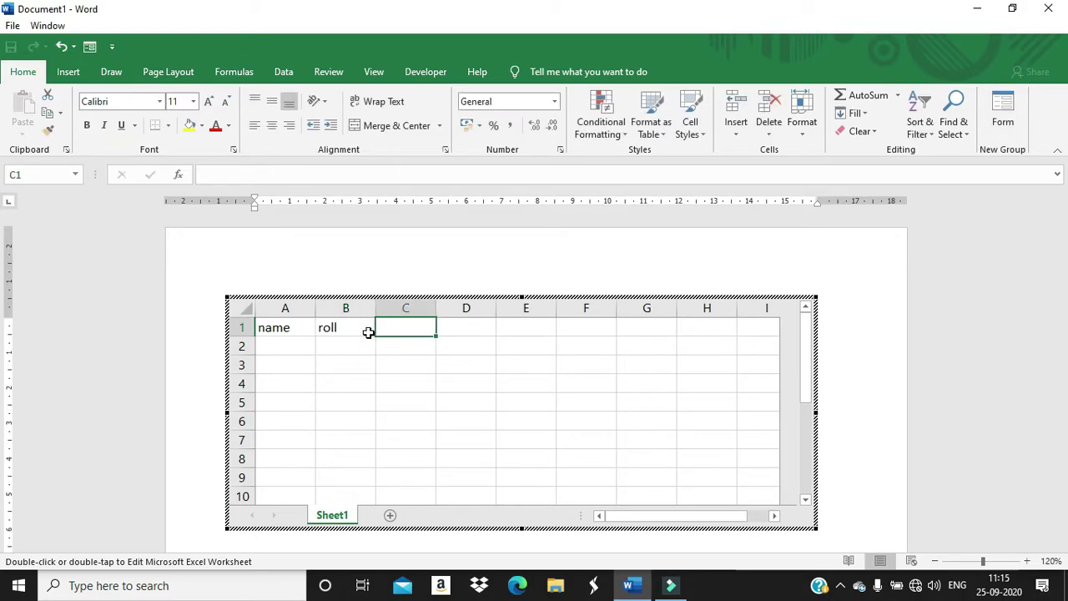
pyautogui.write('p')
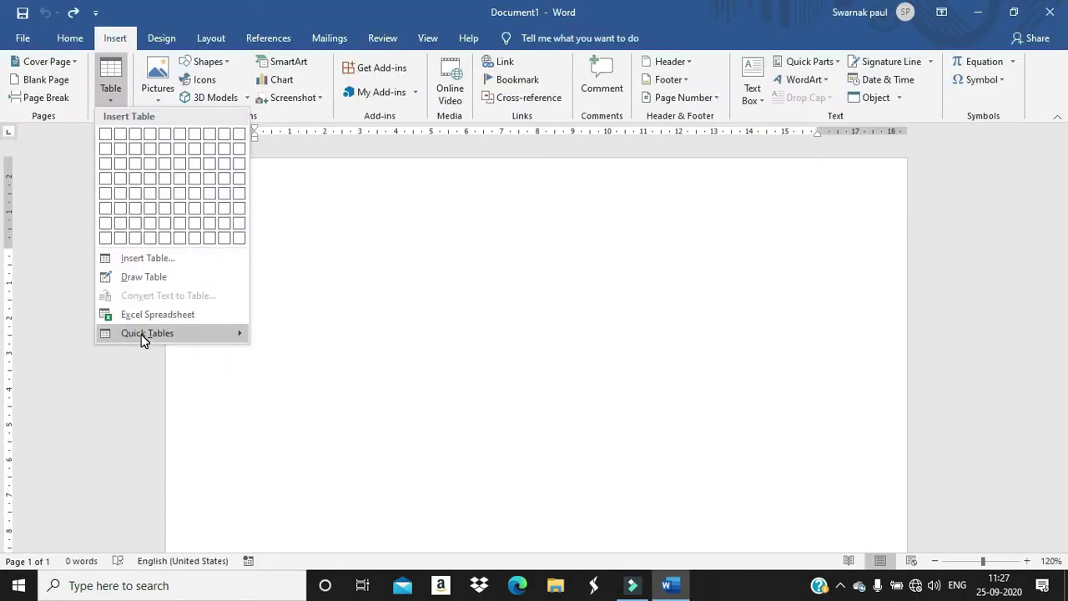
# Insert the built-in With Subheads 2 quick table into the blank document and look it over
pyautogui.moveTo(145, 334)
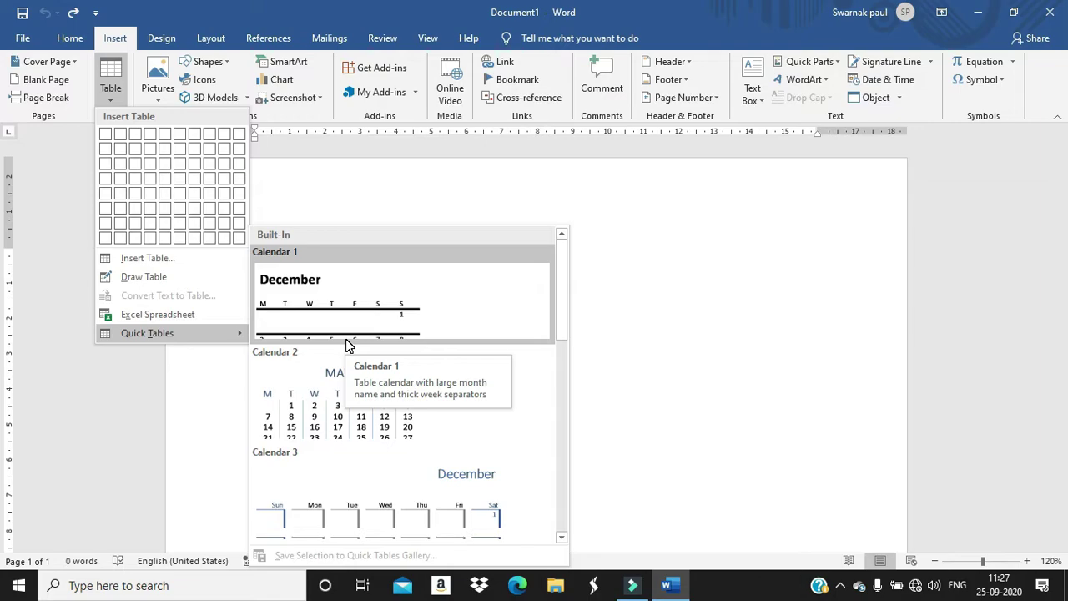
pyautogui.scroll(-3, 349, 345)
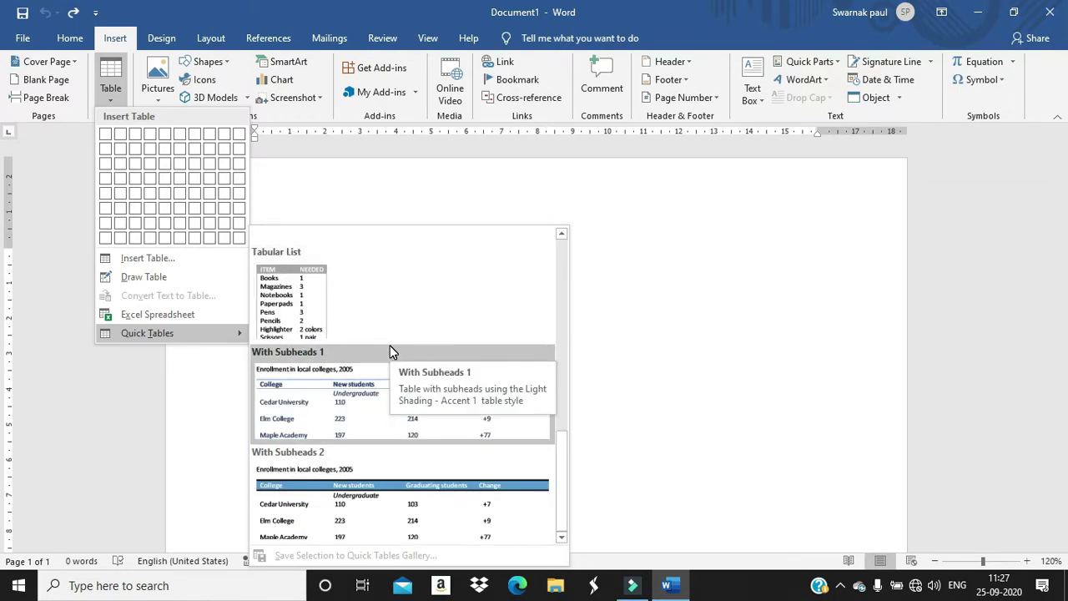
pyautogui.scroll(5, 393, 353)
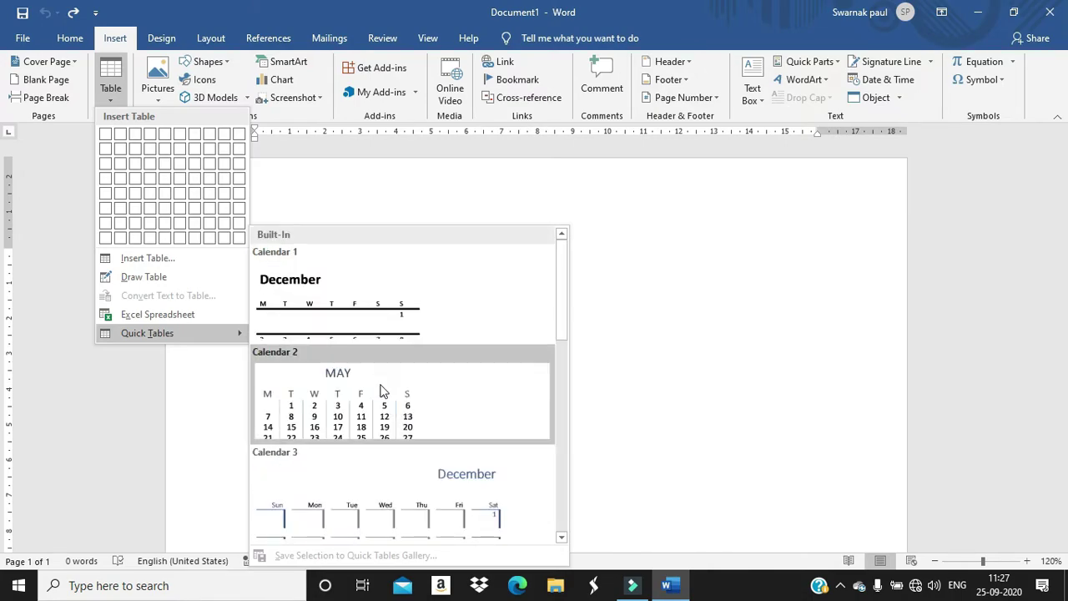
pyautogui.scroll(-5, 371, 431)
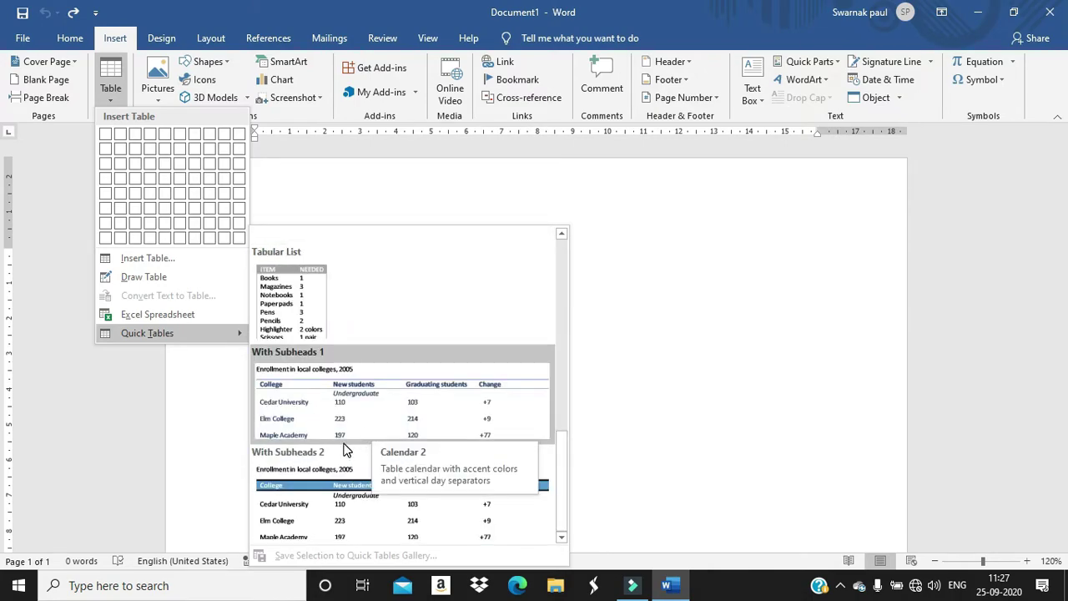
pyautogui.click(333, 514)
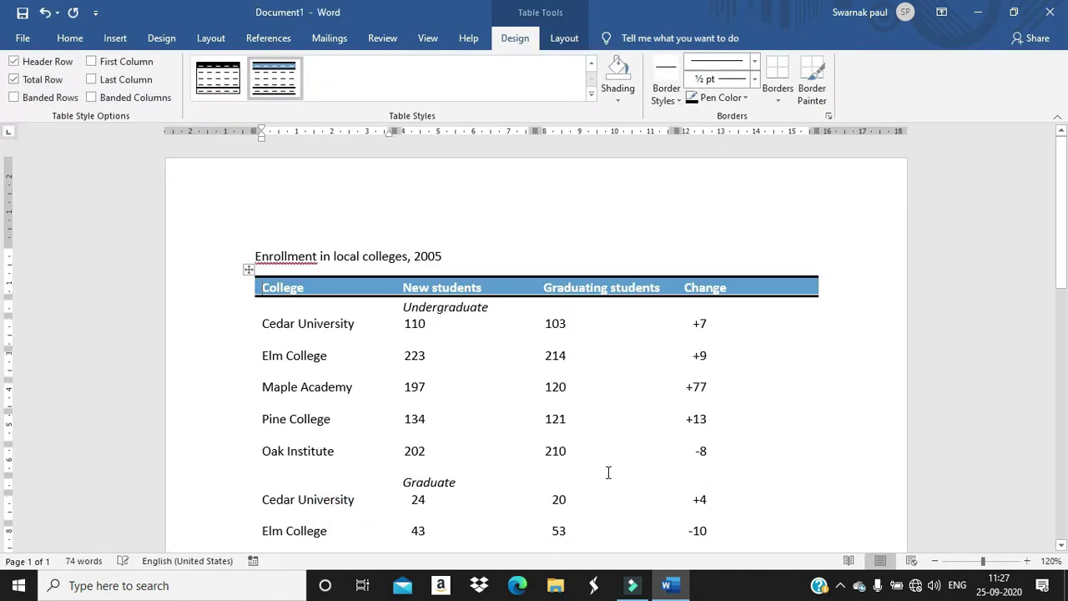
pyautogui.scroll(-5, 531, 410)
pyautogui.scroll(5, 543, 414)
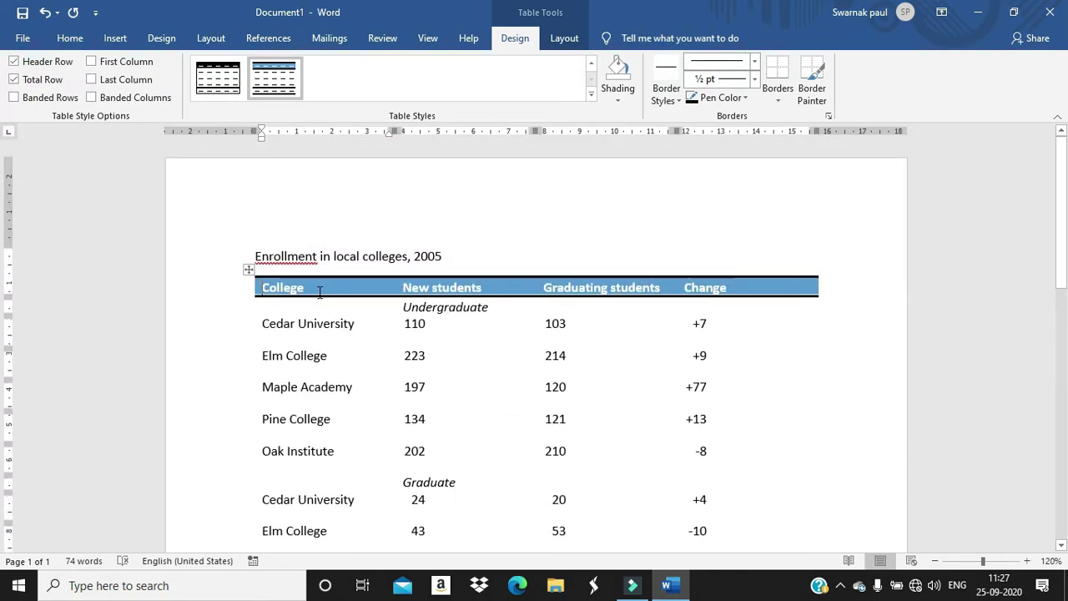
# Replace the "College" column header with "ggvghh"
pyautogui.press('BackSpace')
pyautogui.press('BackSpace')
pyautogui.press('BackSpace')
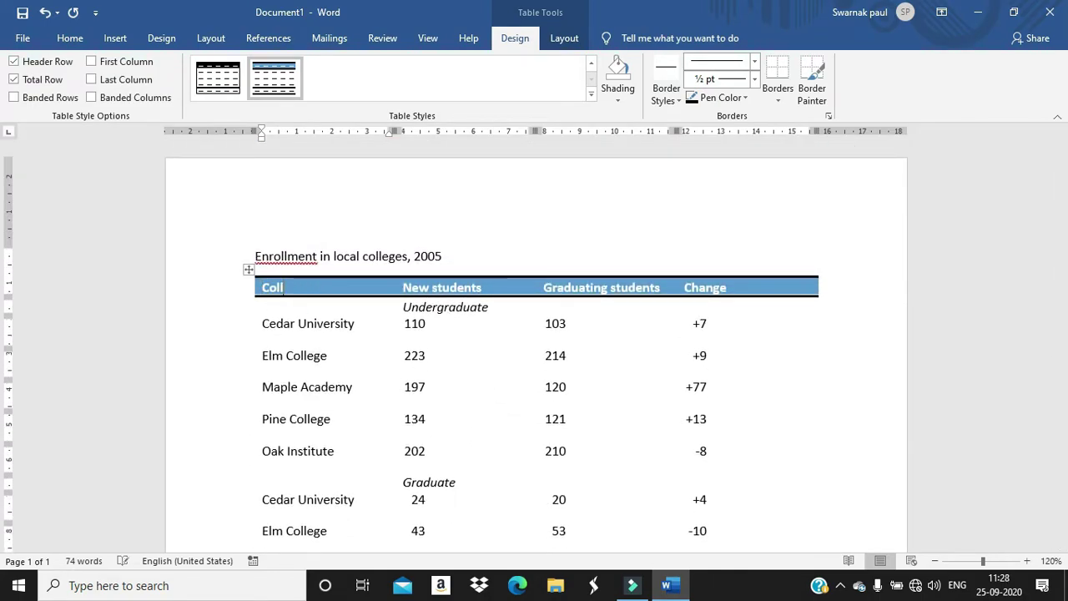
pyautogui.press('BackSpace')
pyautogui.write('ggvghh')
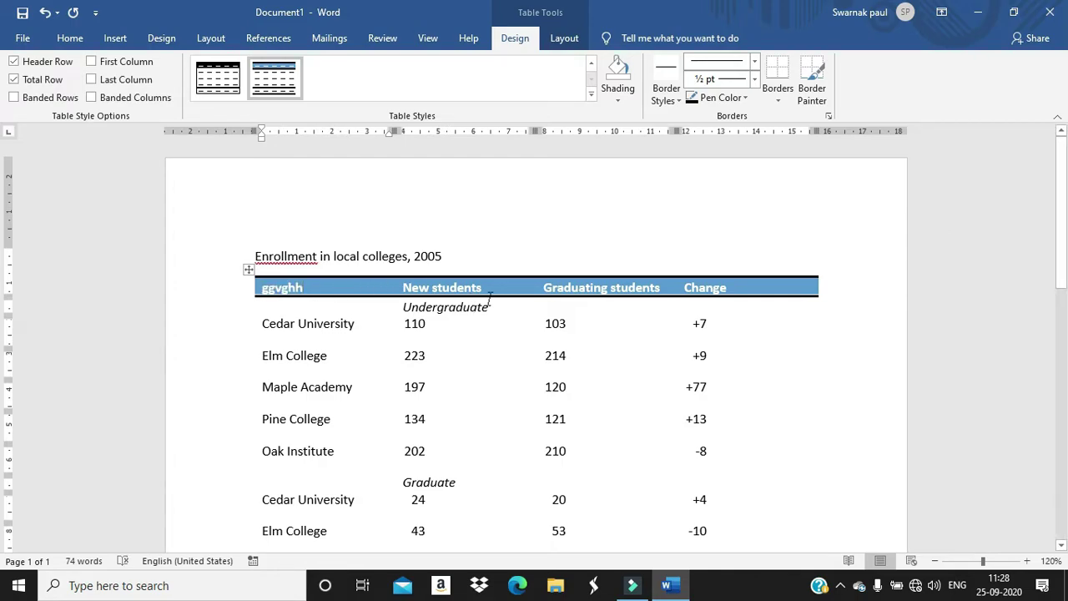
# Replace the "New students" column header with "gvgvgvghb"
pyautogui.click(496, 287)
pyautogui.press('BackSpace')
pyautogui.press('BackSpace')
pyautogui.press('BackSpace')
pyautogui.press('BackSpace')
pyautogui.press('BackSpace')
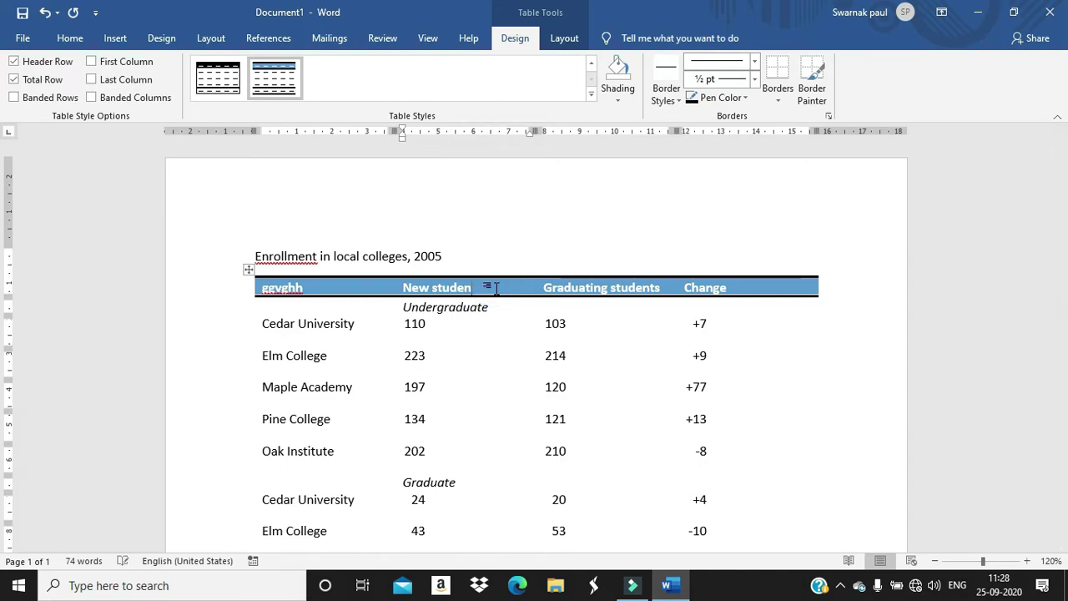
pyautogui.press('BackSpace')
pyautogui.press('BackSpace')
pyautogui.press('BackSpace')
pyautogui.press('BackSpace')
pyautogui.press('BackSpace')
pyautogui.press('BackSpace')
pyautogui.press('BackSpace')
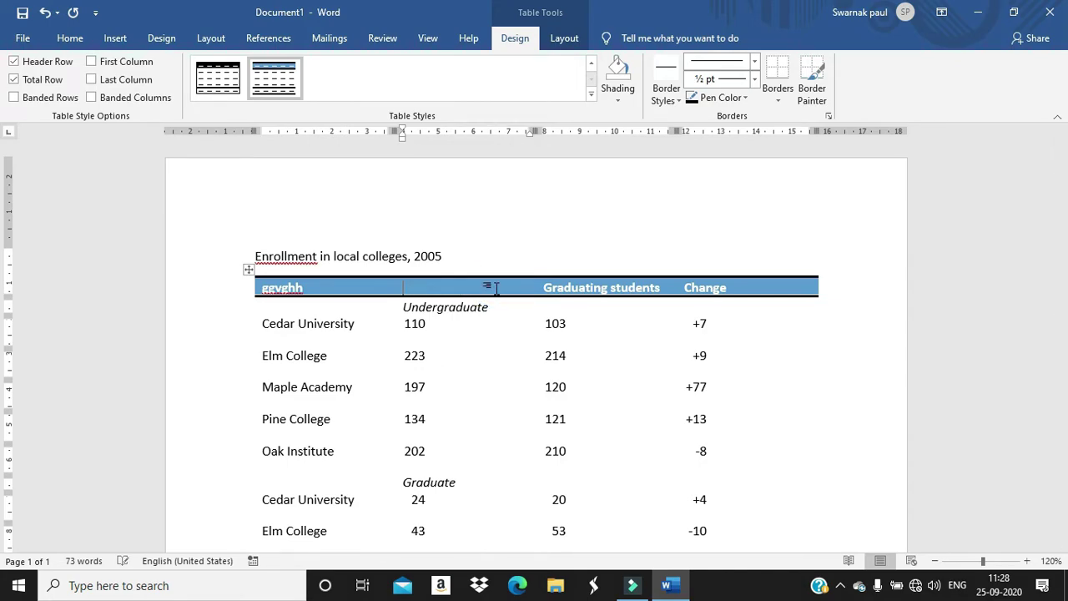
pyautogui.write('gvgvgvghb')
# Replace the "Graduating students" column header with "huhhuhuj"
pyautogui.click(660, 287)
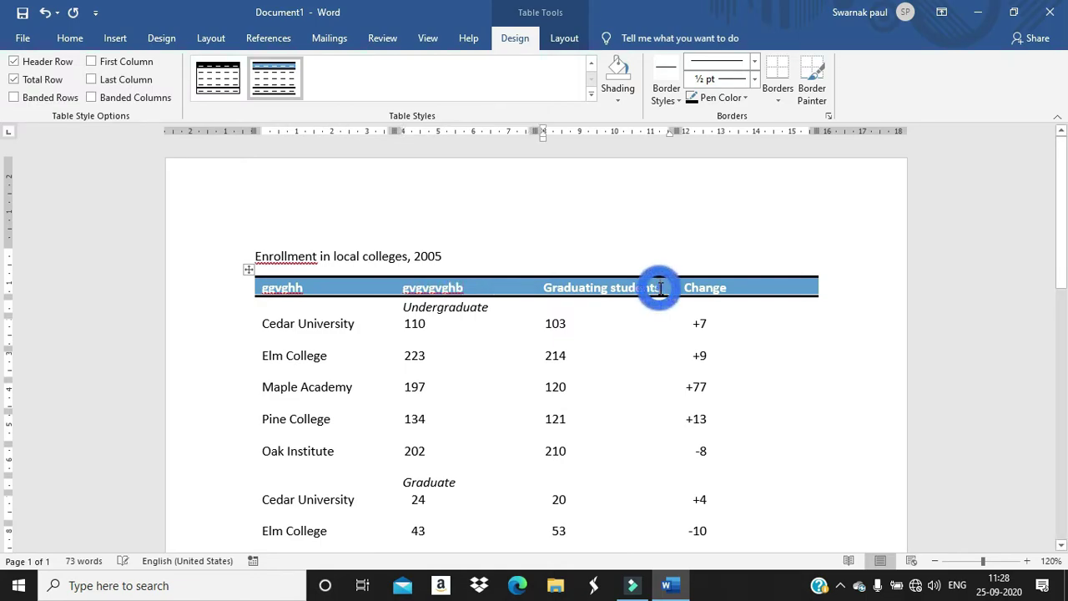
pyautogui.press('BackSpace')
pyautogui.press('BackSpace')
pyautogui.press('BackSpace')
pyautogui.press('BackSpace')
pyautogui.press('BackSpace')
pyautogui.press('BackSpace')
pyautogui.press('BackSpace')
pyautogui.press('BackSpace')
pyautogui.press('BackSpace')
pyautogui.press('BackSpace')
pyautogui.press('BackSpace')
pyautogui.press('BackSpace')
pyautogui.press('BackSpace')
pyautogui.press('BackSpace')
pyautogui.press('BackSpace')
pyautogui.press('BackSpace')
pyautogui.press('BackSpace')
pyautogui.press('BackSpace')
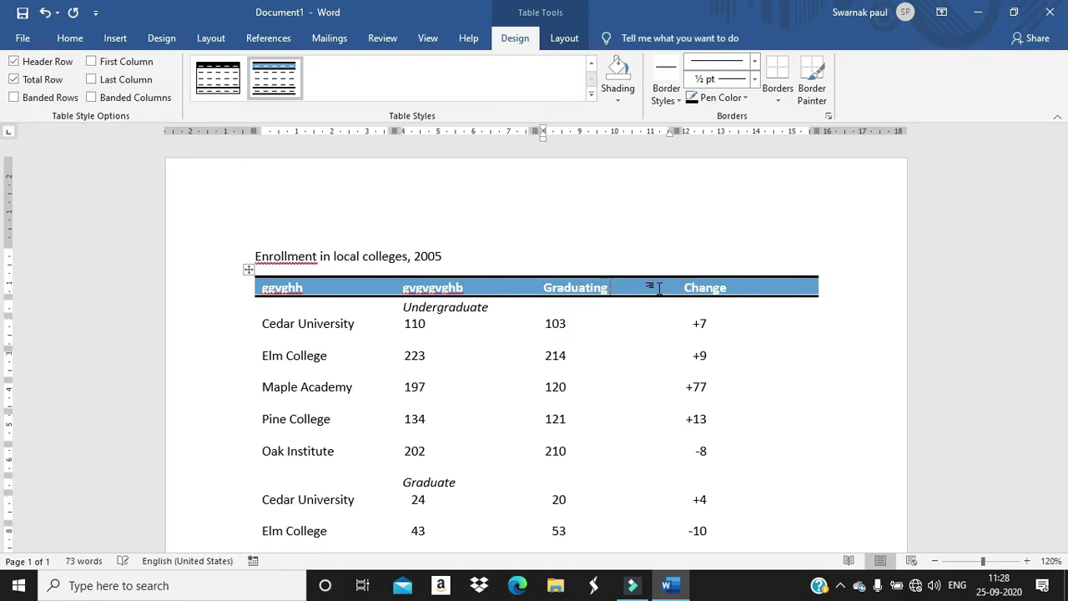
pyautogui.write('huhhuh')
# Replace the "Change" column header with "bhbh"
pyautogui.click(731, 287)
pyautogui.press('BackSpace')
pyautogui.press('BackSpace')
pyautogui.press('BackSpace')
pyautogui.press('BackSpace')
pyautogui.press('BackSpace')
pyautogui.press('BackSpace')
pyautogui.write('bhbh')
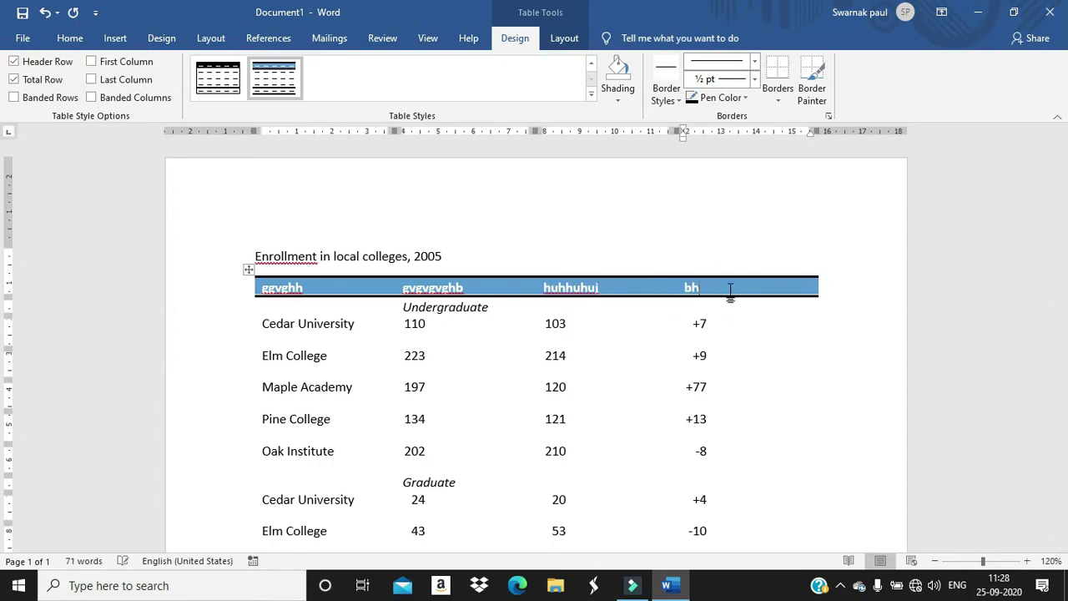
# Delete the last digits of the 103 value in the undergraduate Cedar University row
pyautogui.click(567, 324)
pyautogui.press('BackSpace')
pyautogui.press('BackSpace')
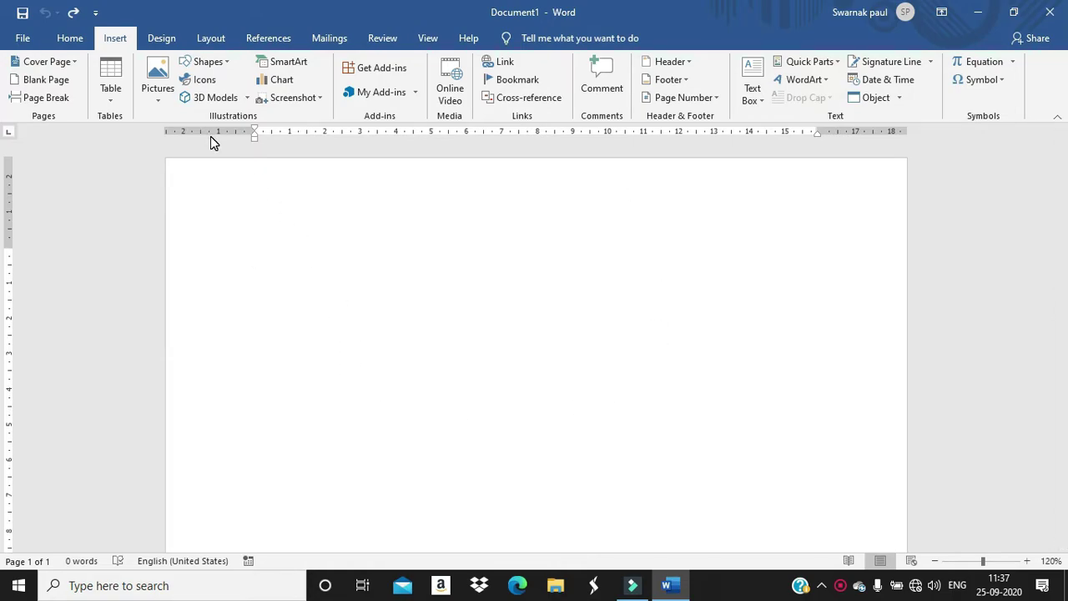
# Insert the Word logo picture from this device, using the "yt thumnail & sound" folder on drive D
pyautogui.click(159, 103)
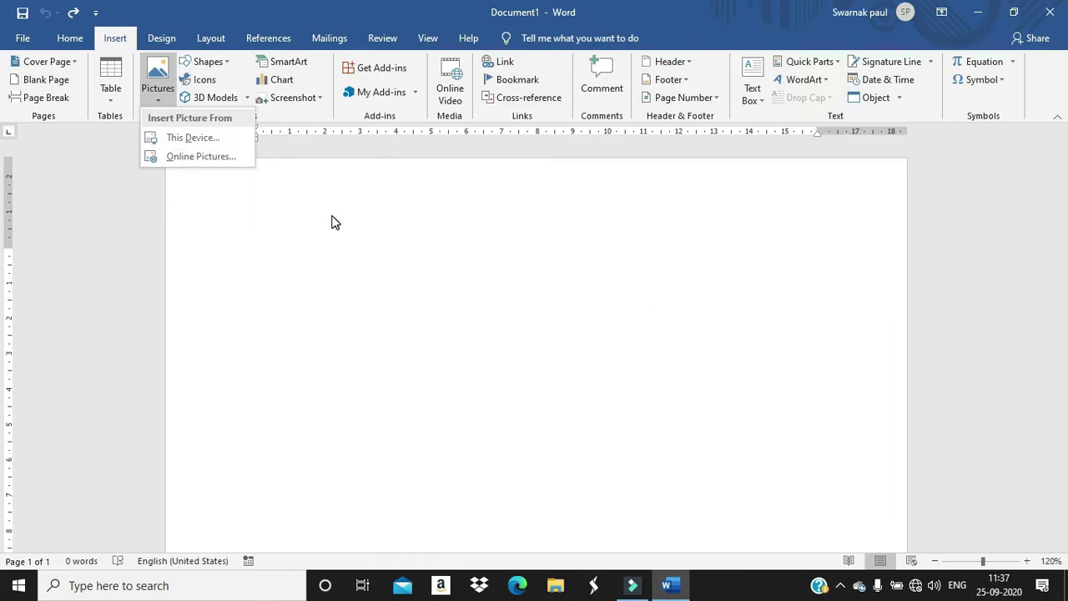
pyautogui.click(201, 138)
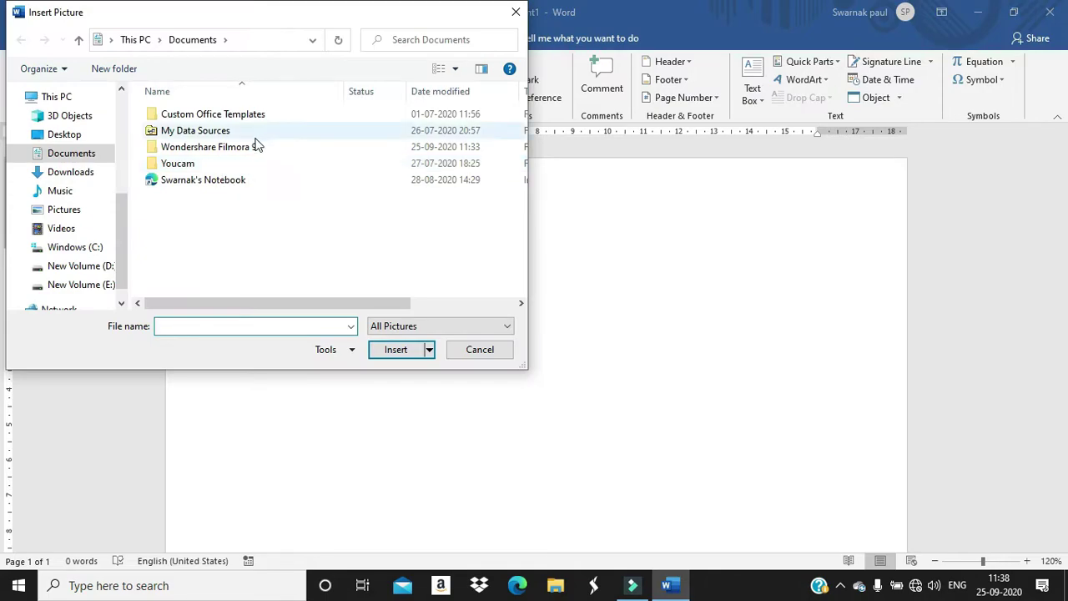
pyautogui.click(91, 267)
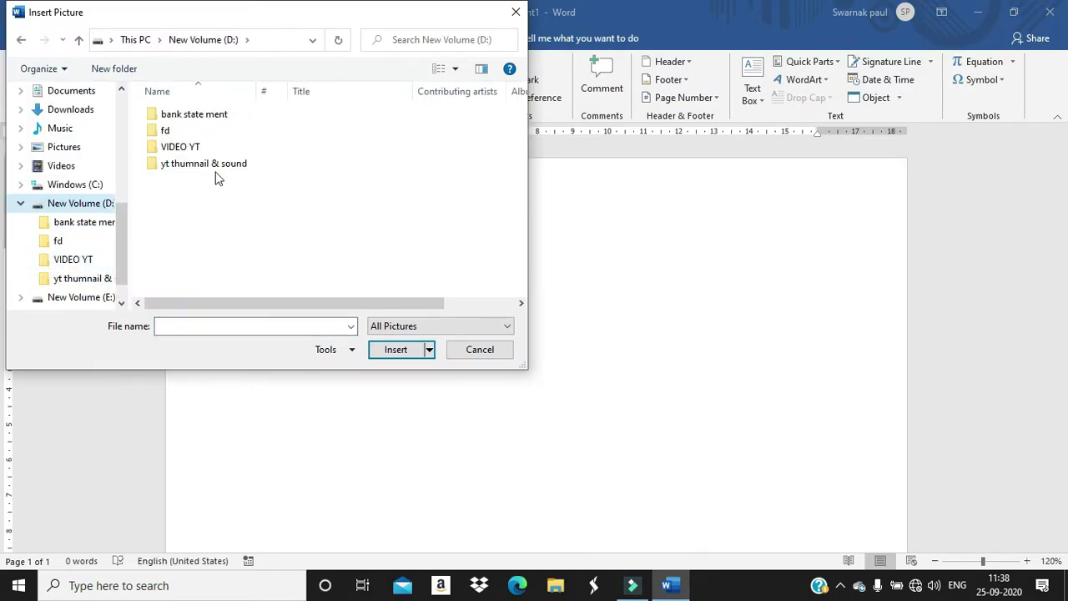
pyautogui.click(214, 164)
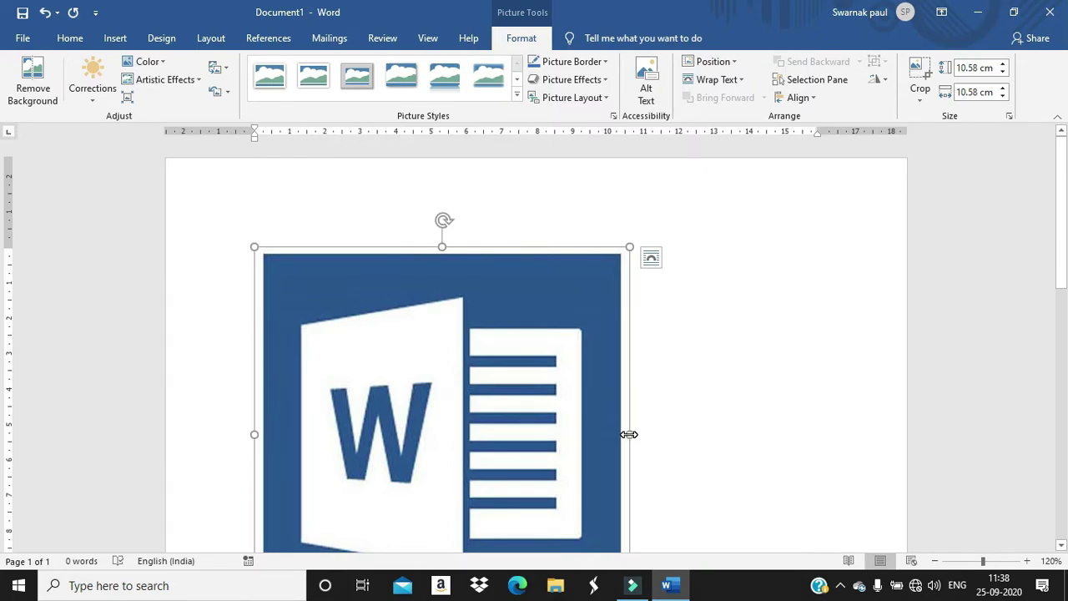
# Widen the Word logo picture to about 15.6 cm and stretch its upper edge upward
pyautogui.moveTo(509, 314); pyautogui.dragTo(520, 307)
pyautogui.moveTo(629, 433); pyautogui.dragTo(806, 439)
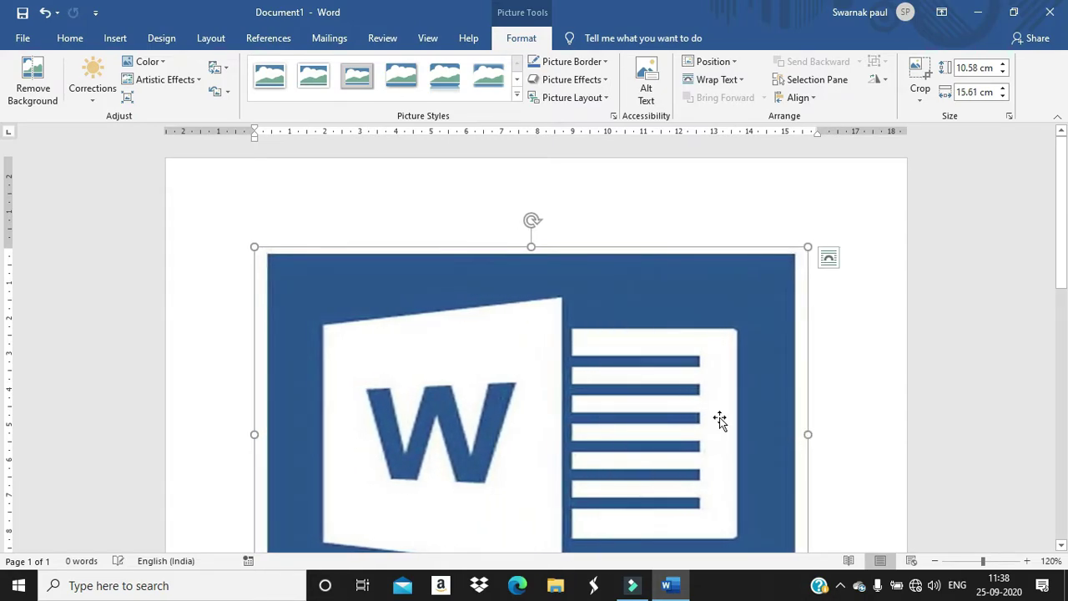
pyautogui.moveTo(530, 242); pyautogui.dragTo(514, 186)
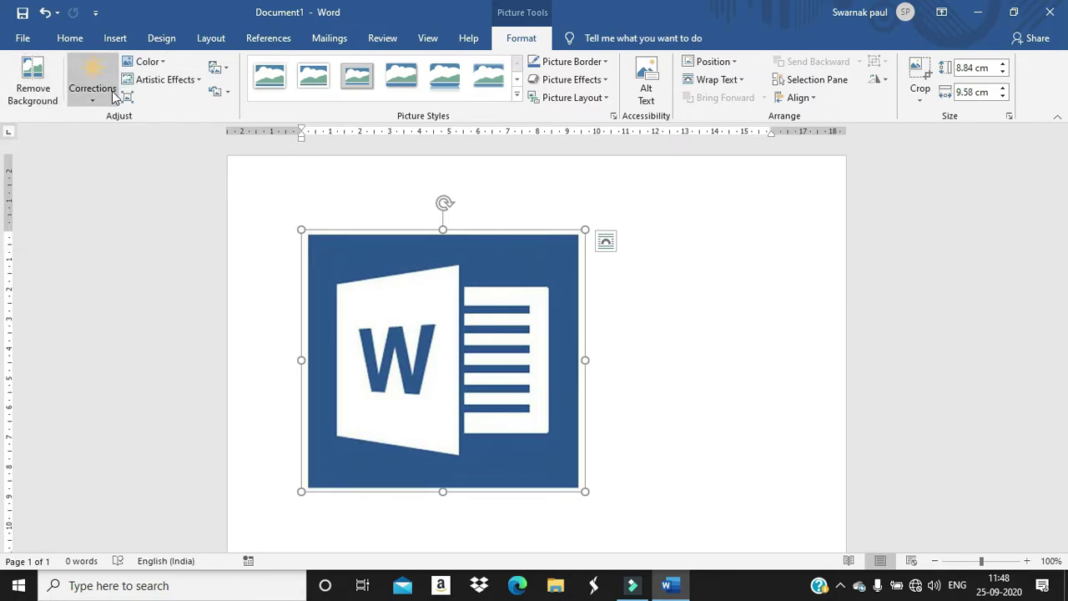
# Preview the brightness, contrast and colour variations for the Word logo picture without applying any
pyautogui.click(93, 107)
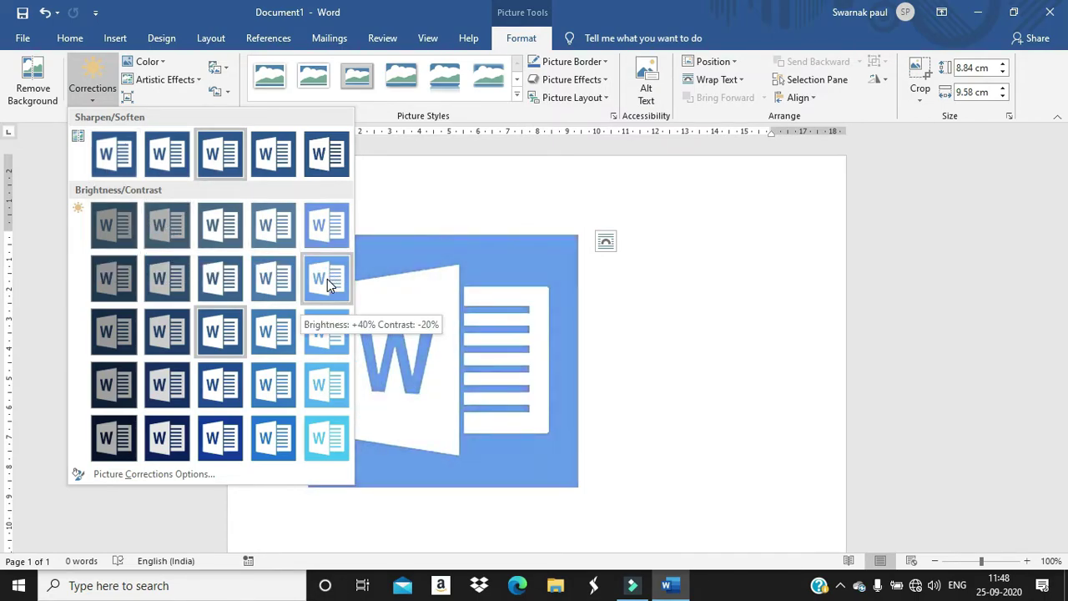
pyautogui.click(167, 64)
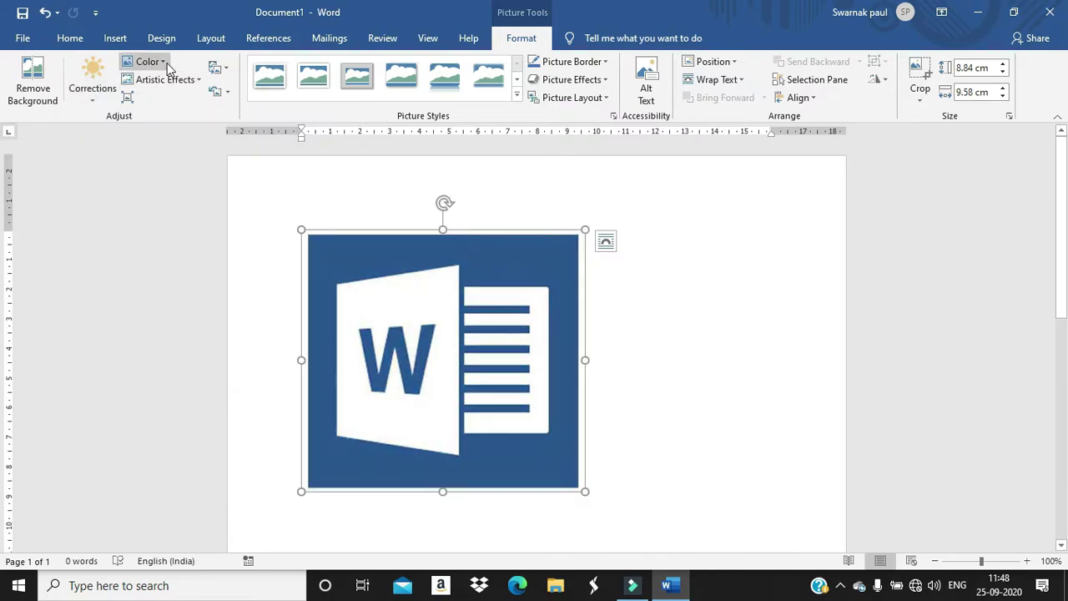
pyautogui.click(165, 63)
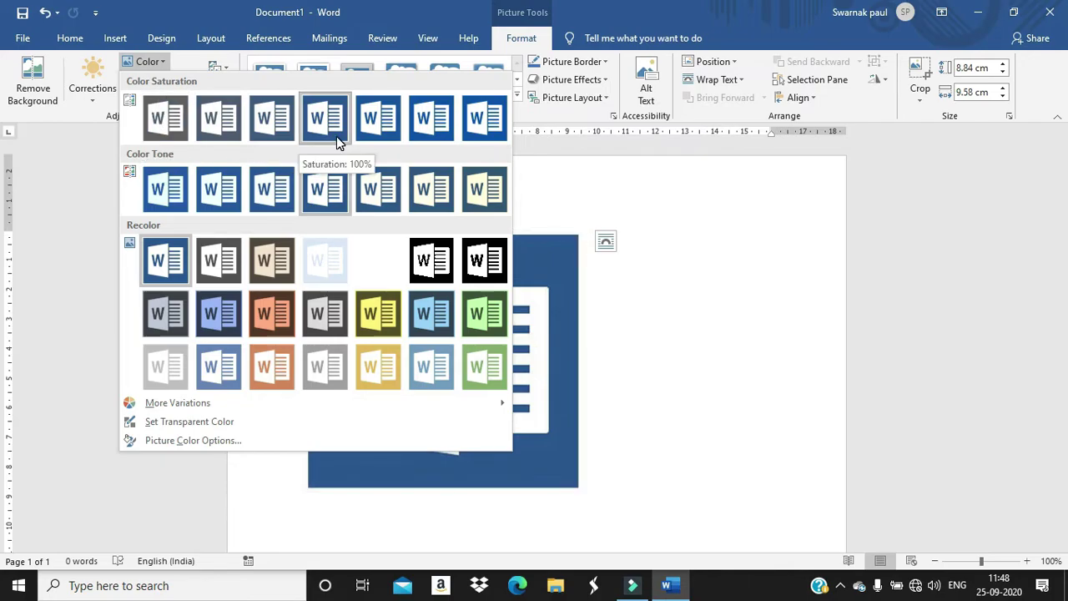
pyautogui.click(150, 64)
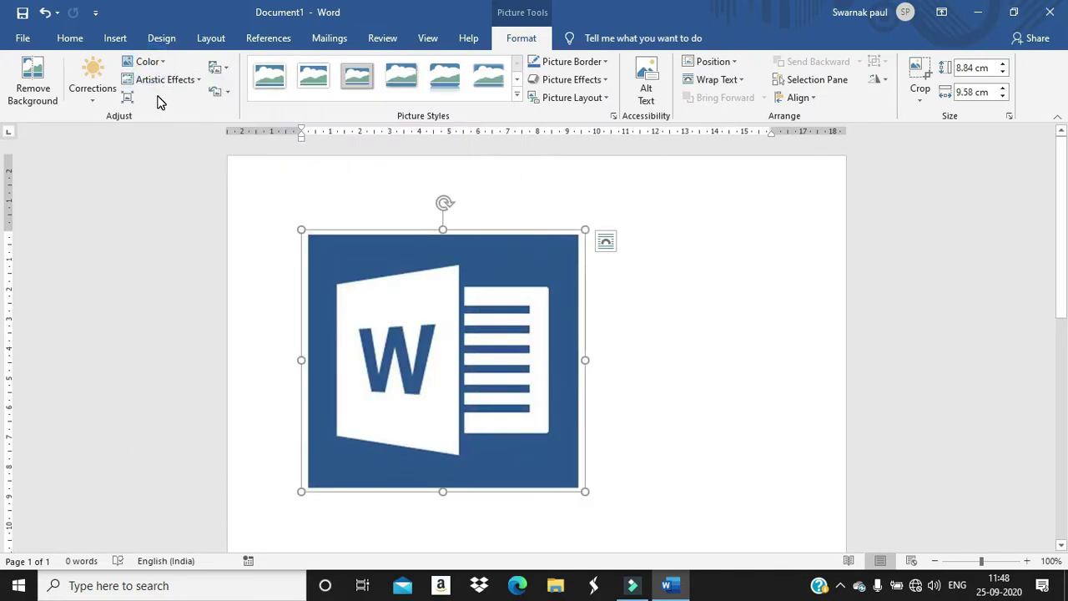
# Preview the artistic effects and review the picture style gallery for the Word logo without applying any
pyautogui.click(198, 80)
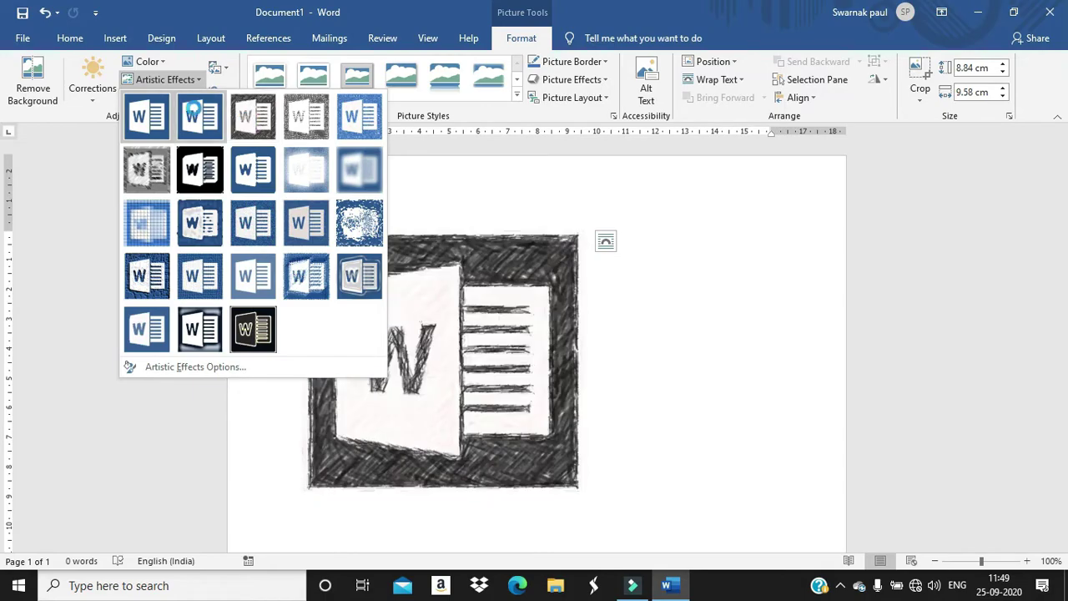
pyautogui.click(180, 80)
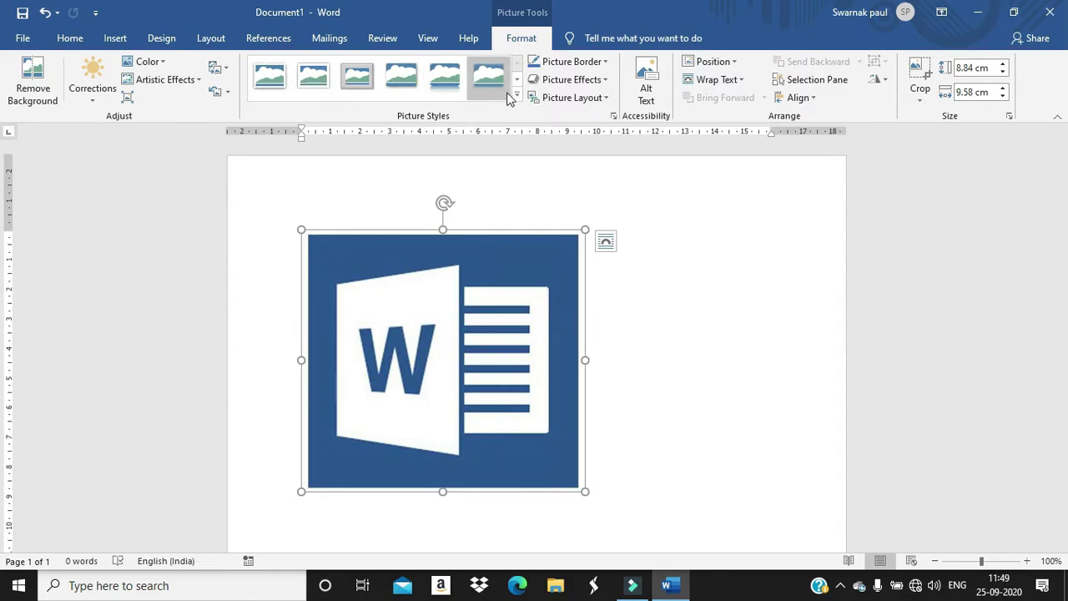
pyautogui.click(517, 97)
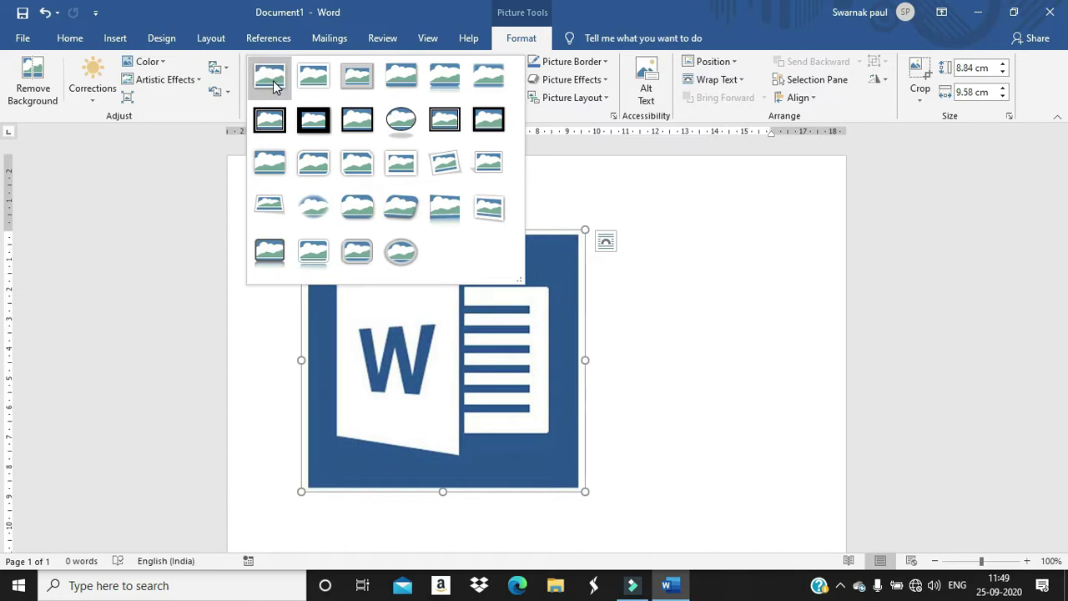
pyautogui.click(513, 53)
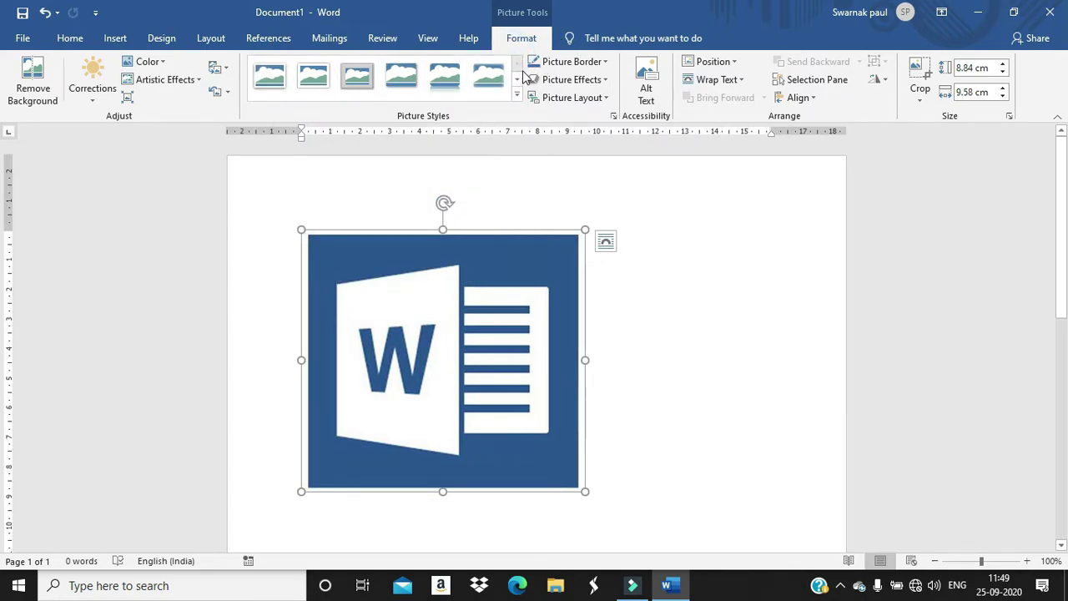
# Give the Word logo picture a red border and deselect it
pyautogui.click(603, 62)
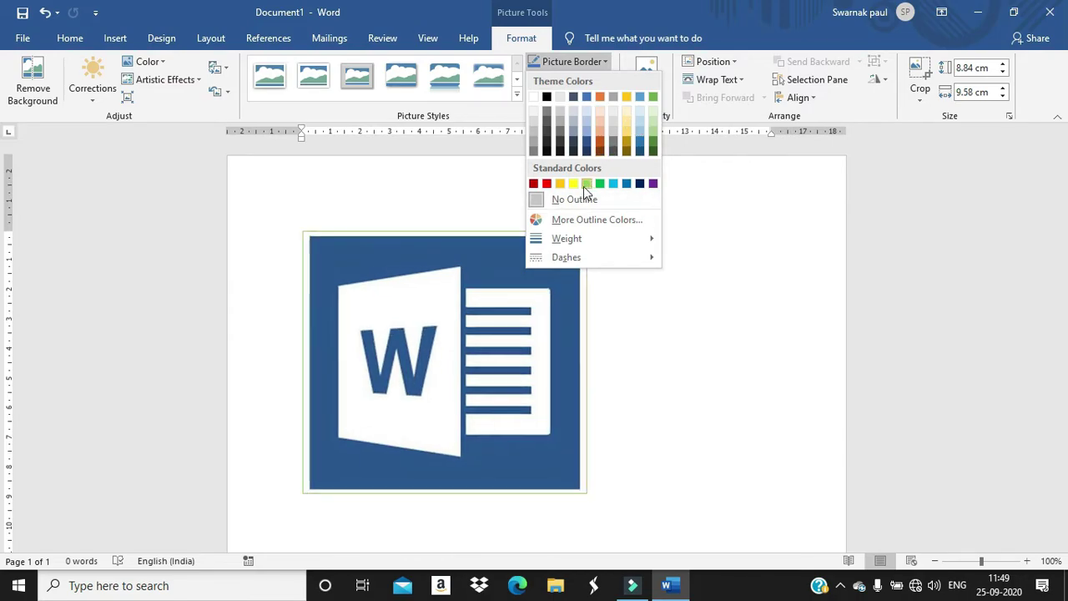
pyautogui.click(546, 185)
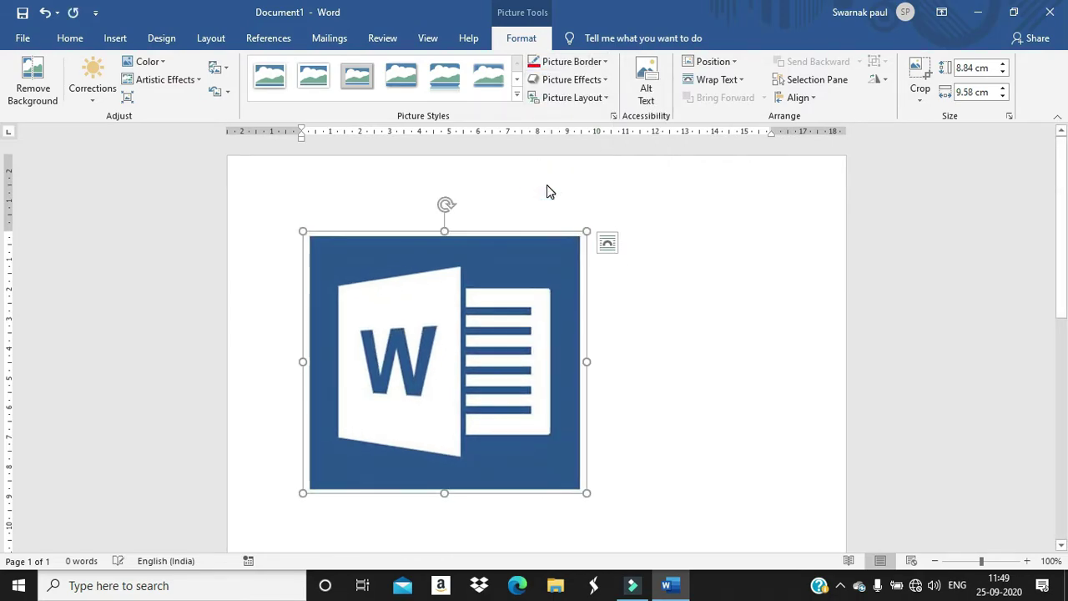
pyautogui.click(639, 291)
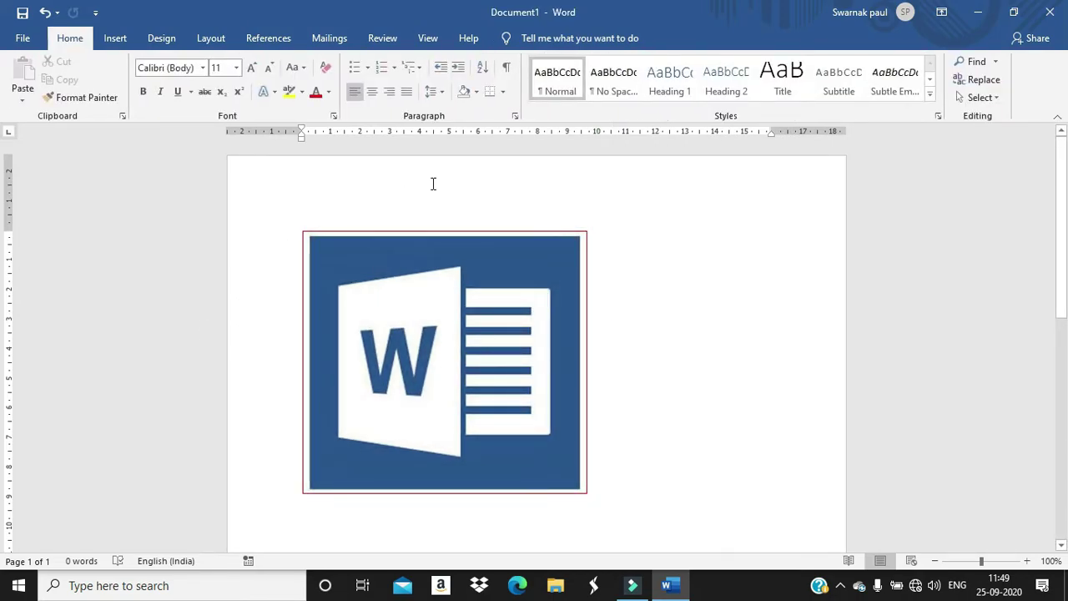
# Preview the shadow and 3-D rotation picture effects for the Word logo picture without applying any
pyautogui.click(493, 255)
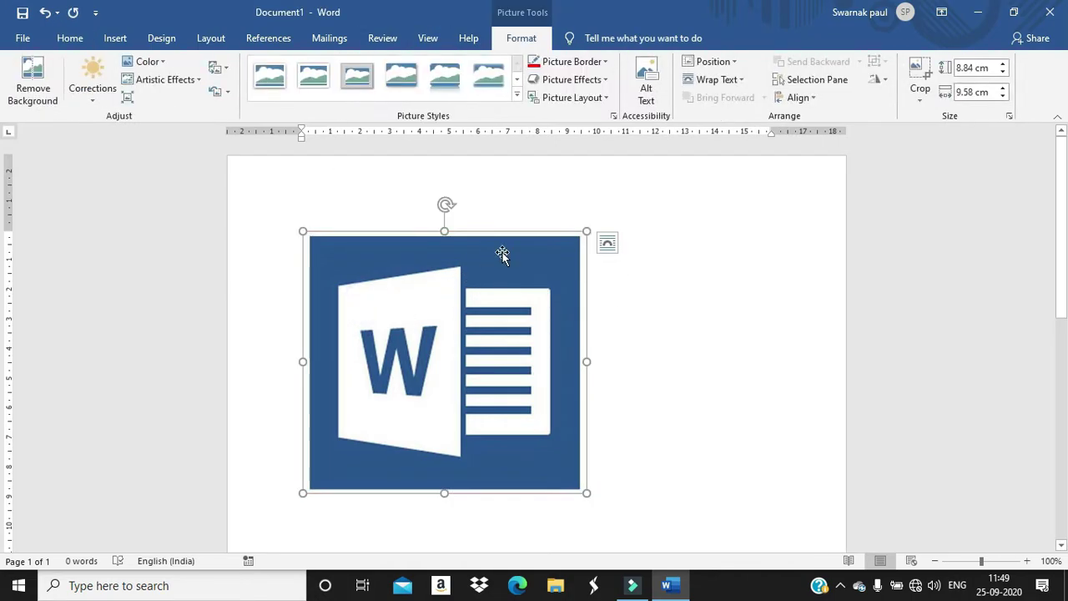
pyautogui.click(673, 287)
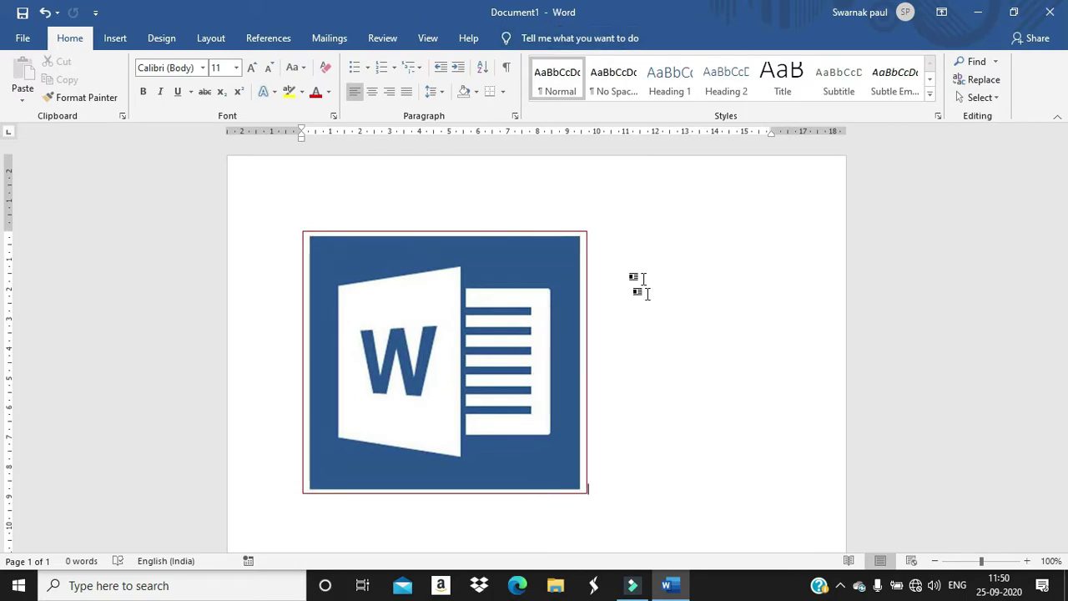
pyautogui.click(531, 330)
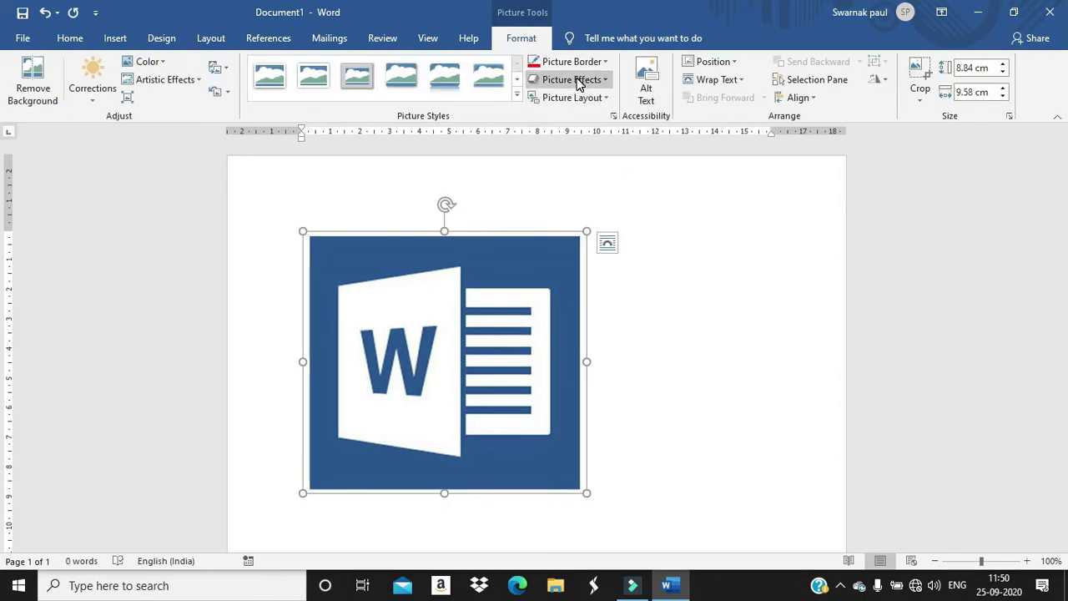
pyautogui.click(601, 80)
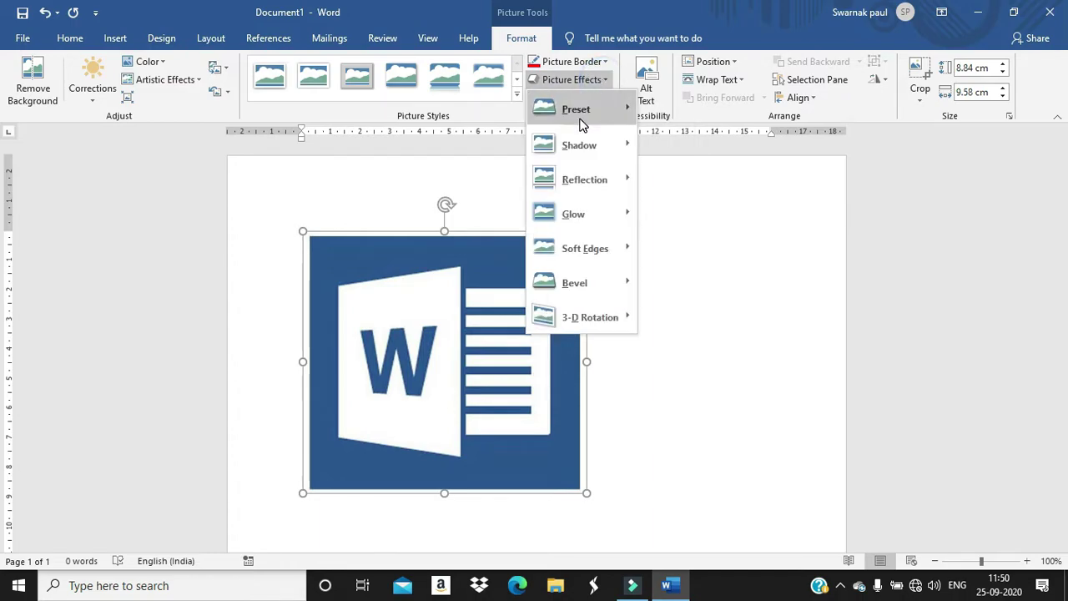
pyautogui.moveTo(600, 113)
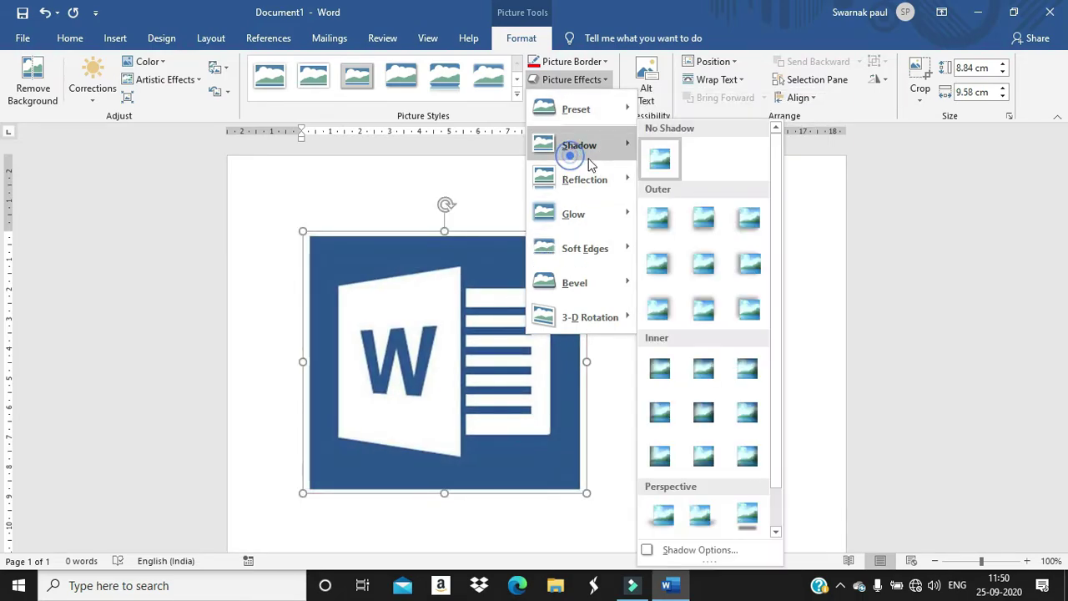
pyautogui.moveTo(598, 307)
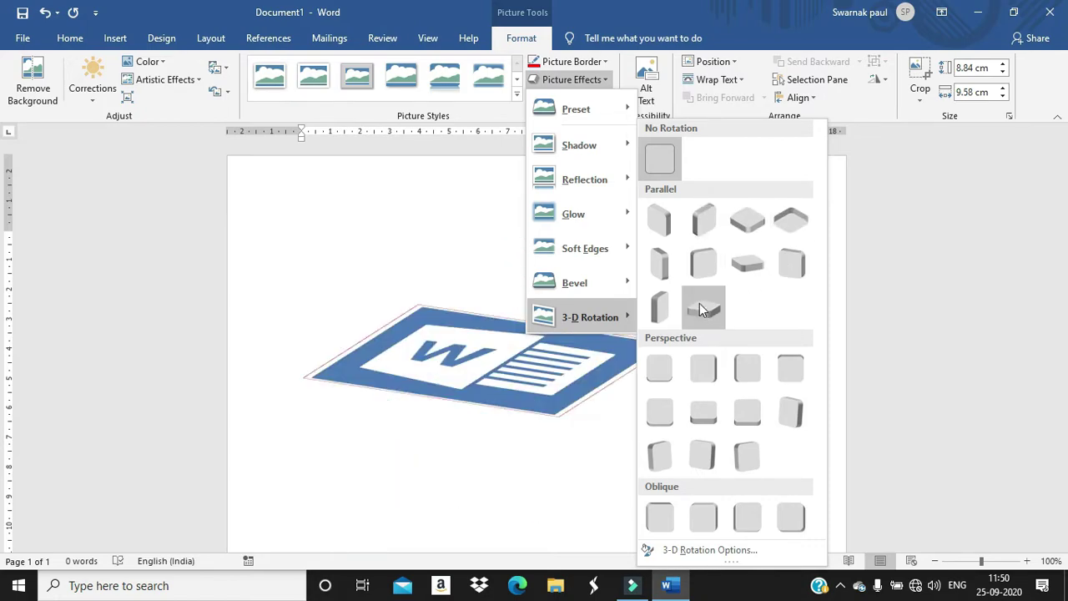
pyautogui.click(574, 82)
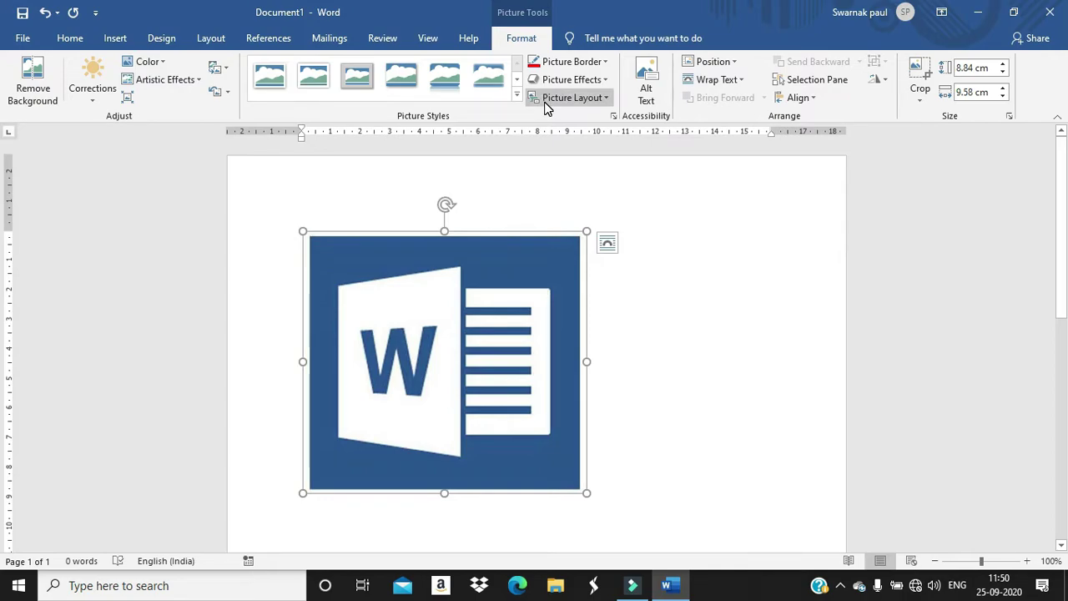
# Convert the Word logo picture to the Accented Picture layout and enter "gghghgh" as its caption text
pyautogui.click(575, 99)
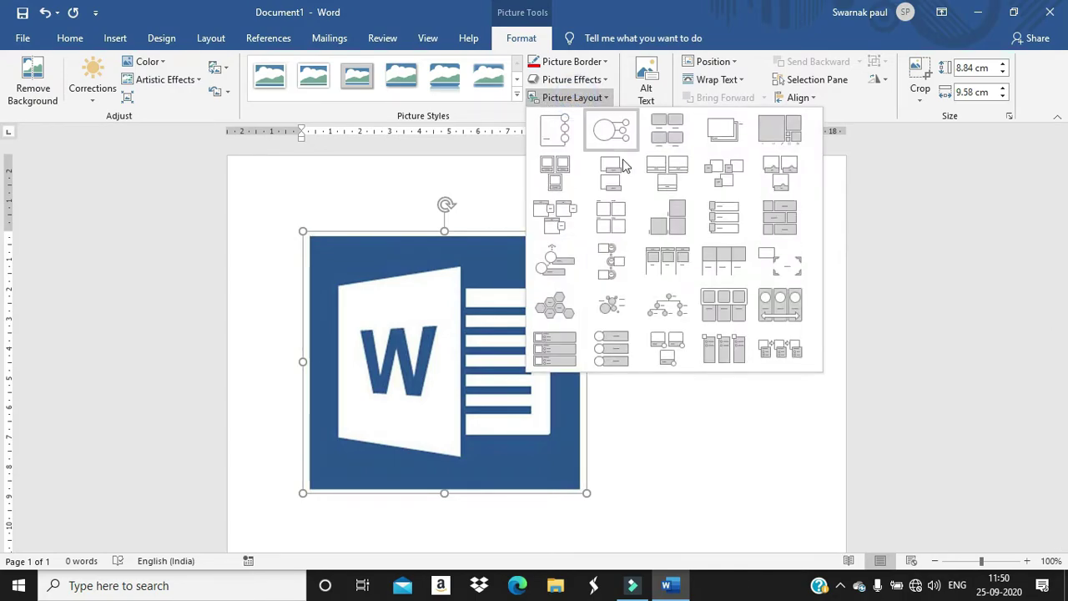
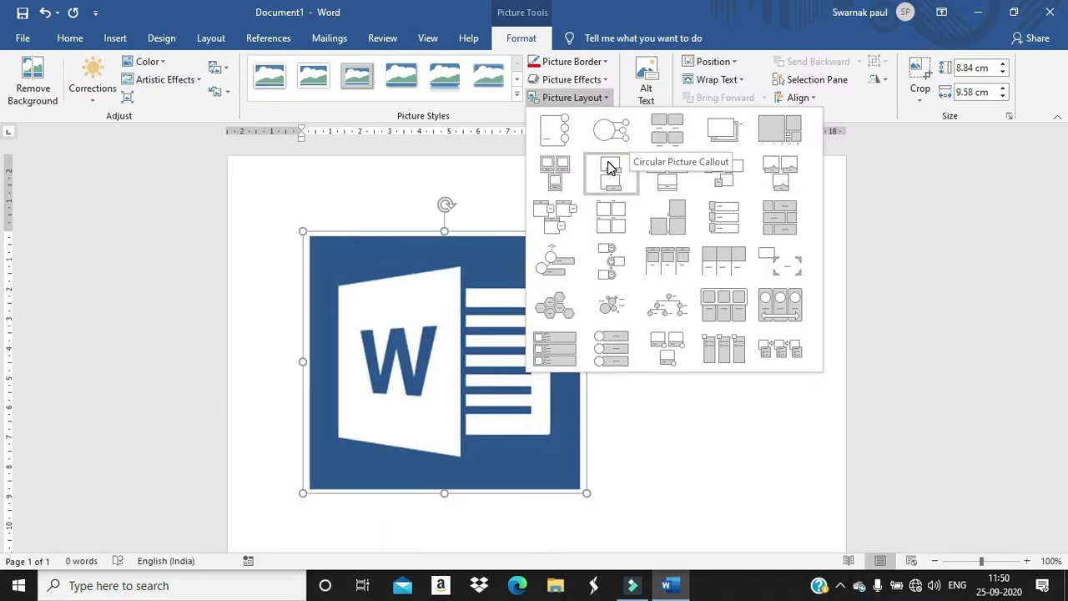
pyautogui.click(554, 131)
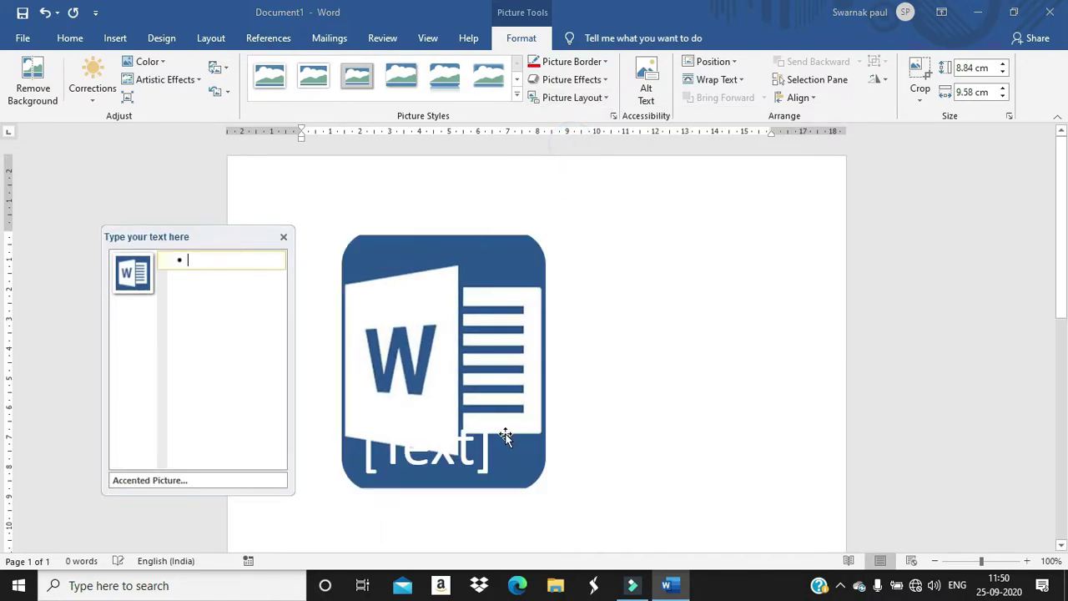
pyautogui.click(446, 459)
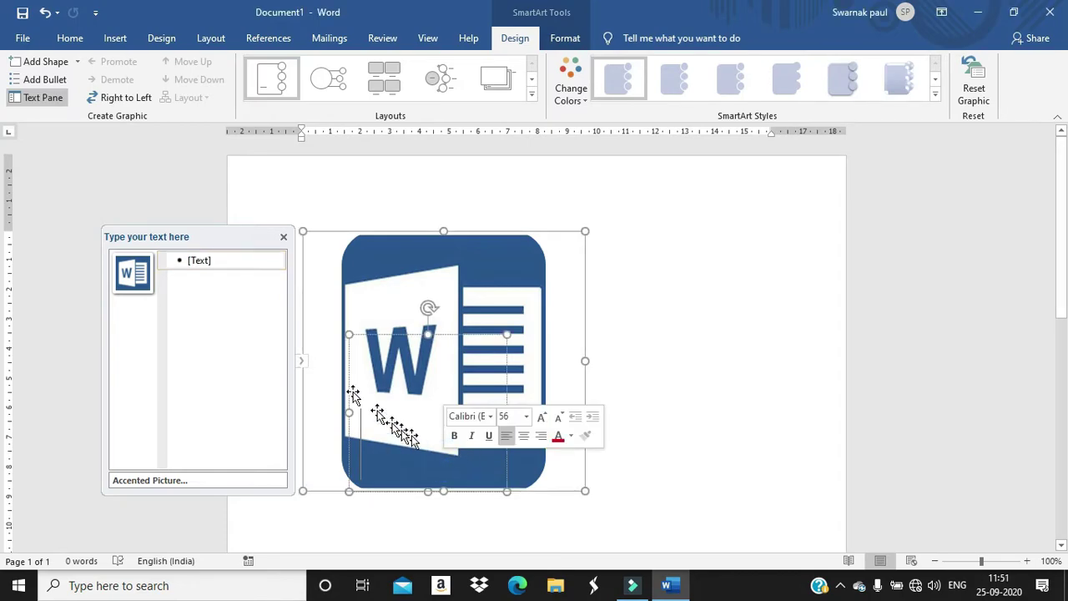
pyautogui.click(228, 261)
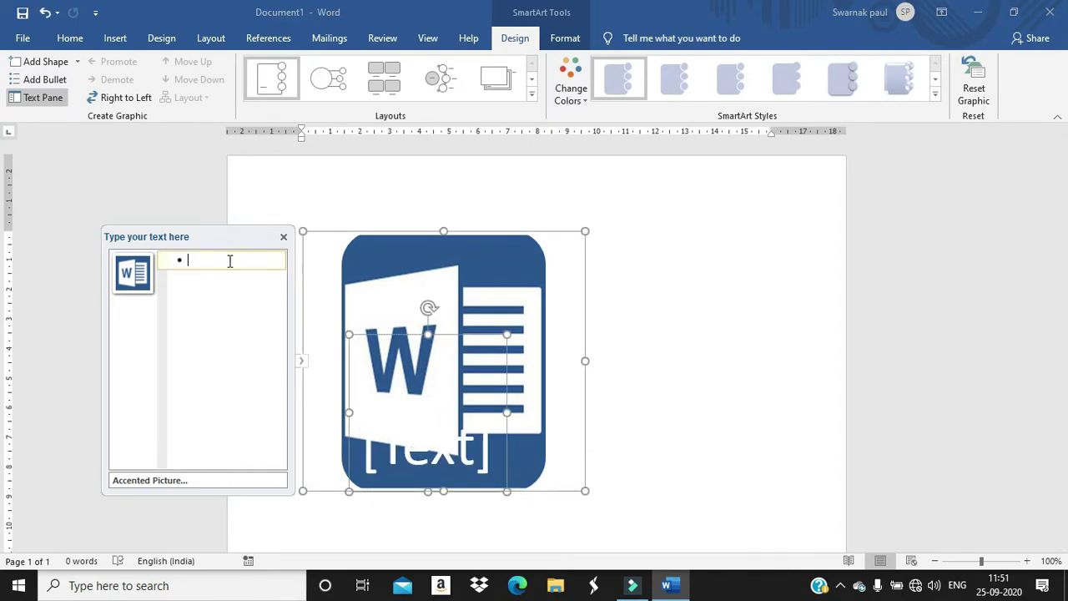
pyautogui.write('gghgngh')
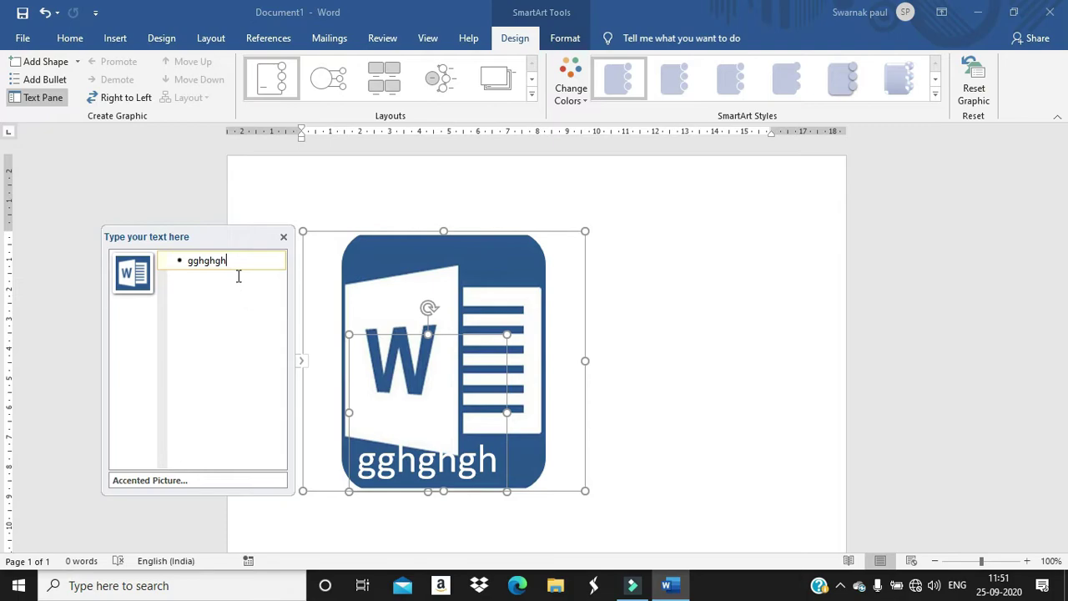
# Format the "gghghgh" caption in gold, bold and italic, and deselect the graphic
pyautogui.click(499, 463)
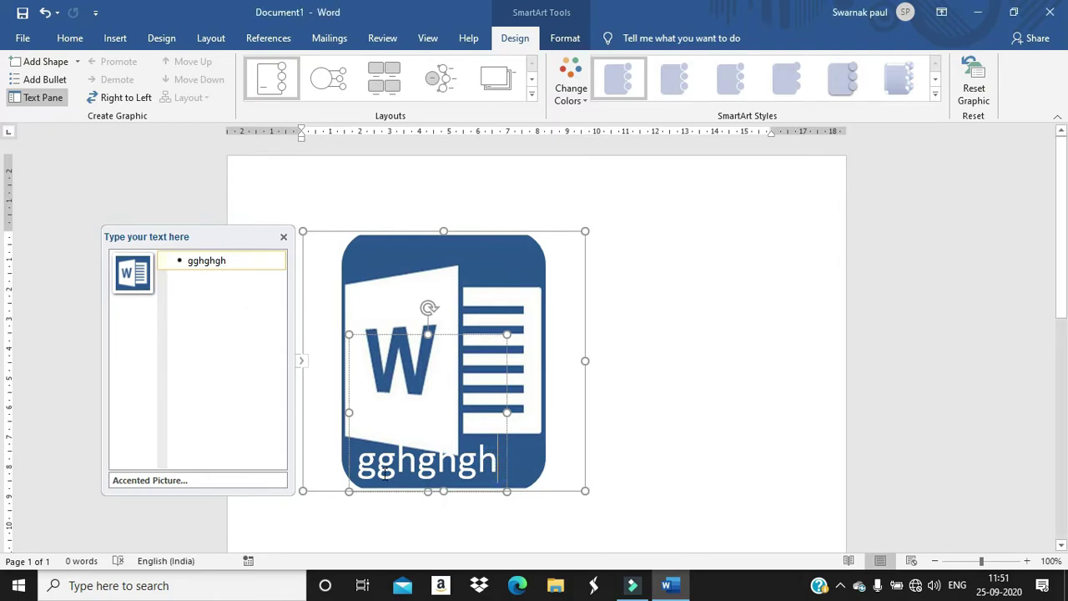
pyautogui.doubleClick(206, 260)
pyautogui.click(322, 241)
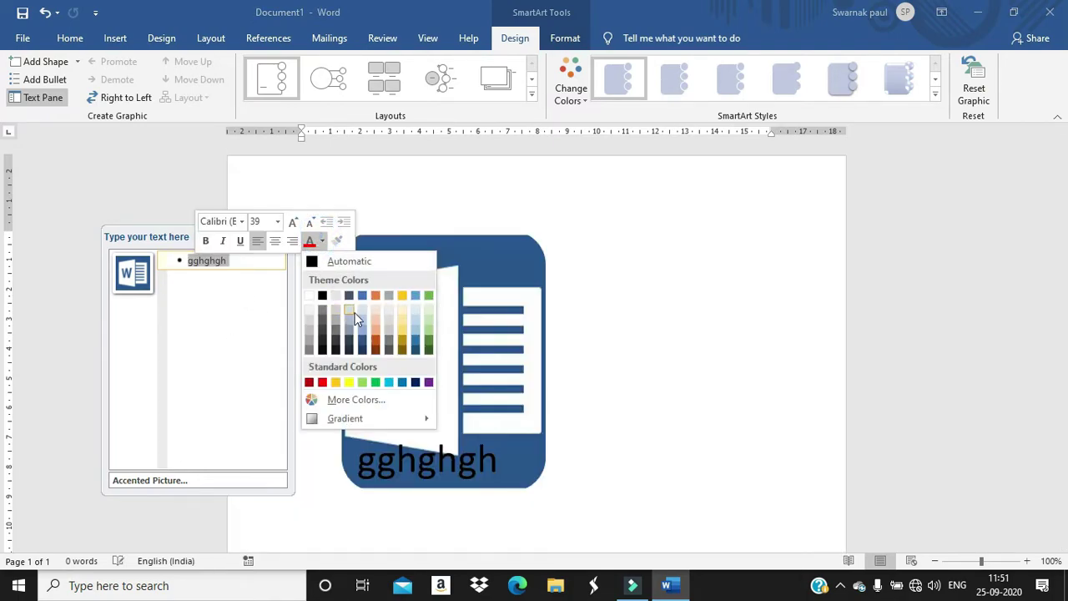
pyautogui.click(401, 295)
pyautogui.click(223, 241)
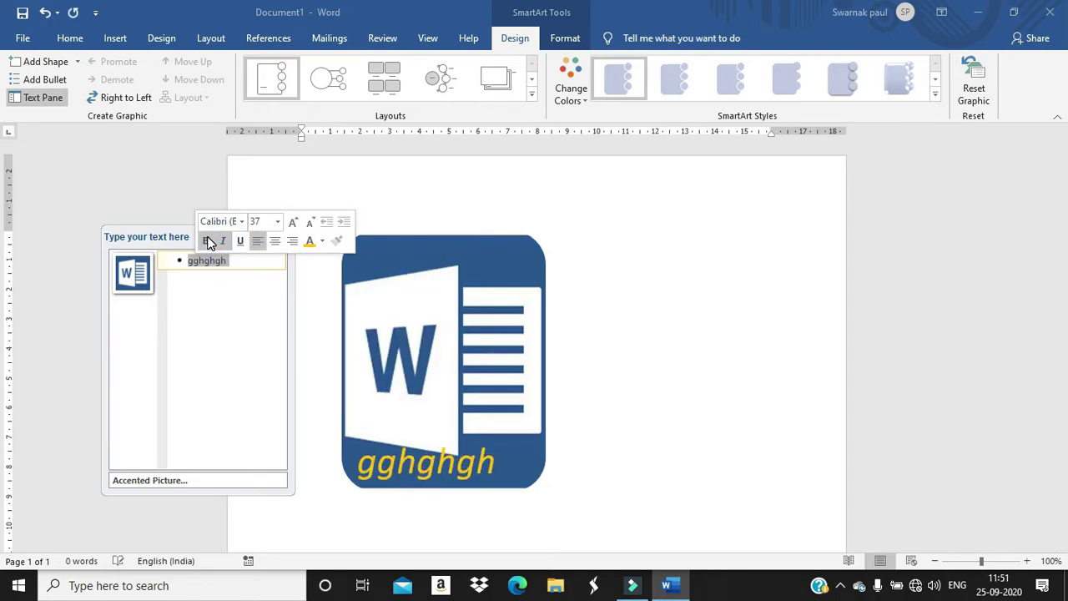
pyautogui.click(228, 308)
pyautogui.click(463, 493)
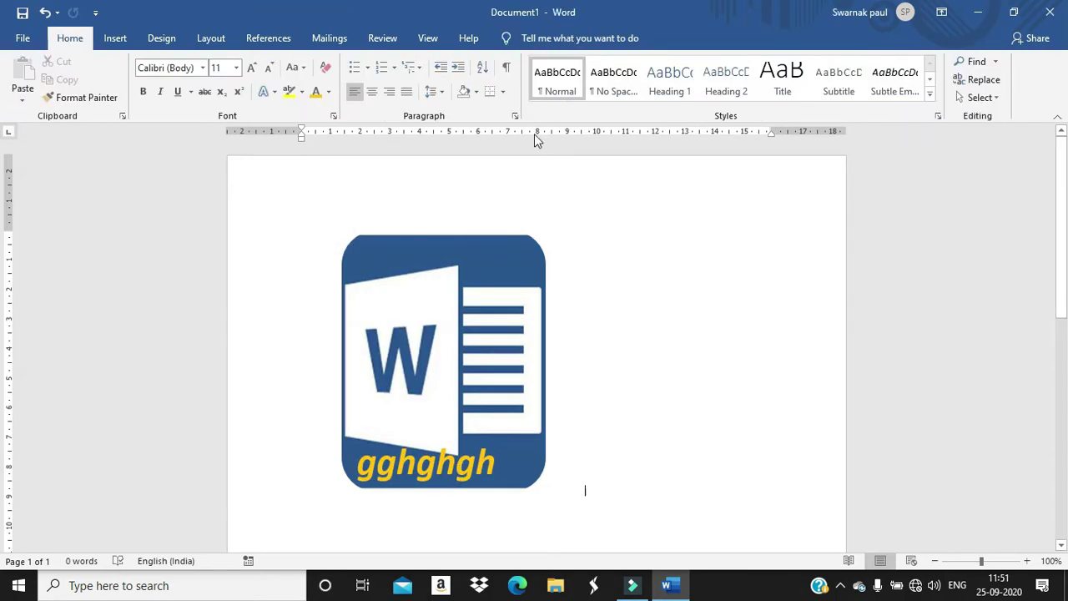
# Review the SmartArt design and format tools for the captioned logo, including the shape fill and change shape choices, without applying any
pyautogui.click(470, 274)
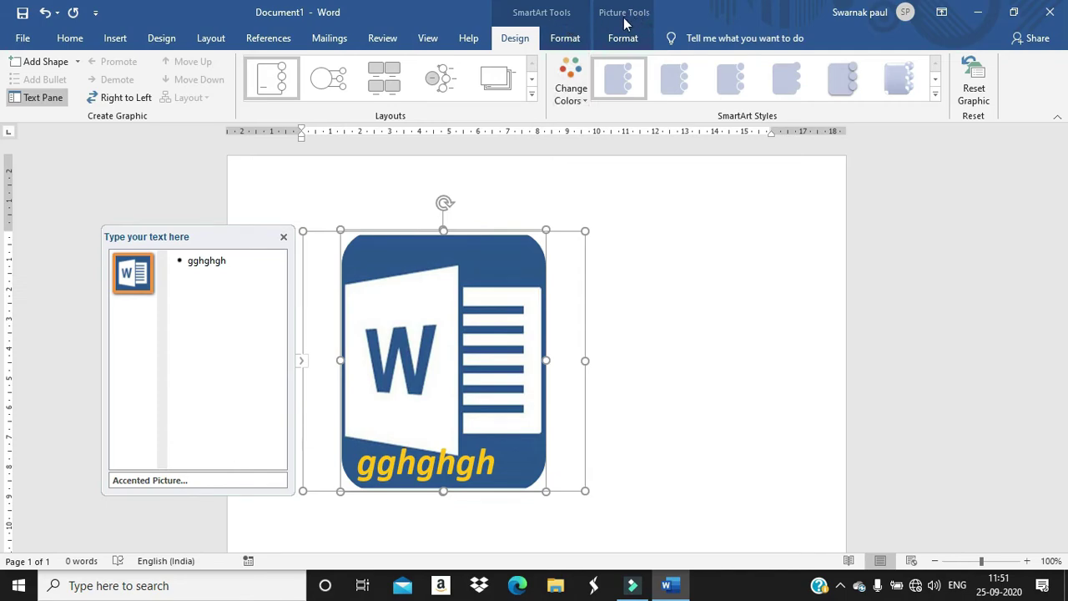
pyautogui.click(565, 38)
pyautogui.click(514, 39)
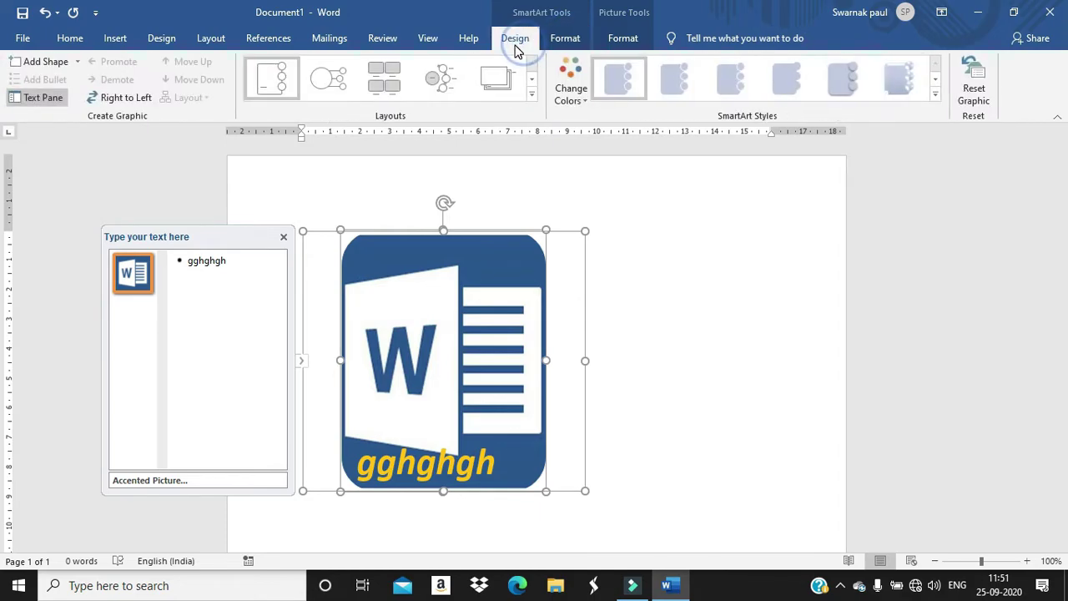
pyautogui.click(561, 38)
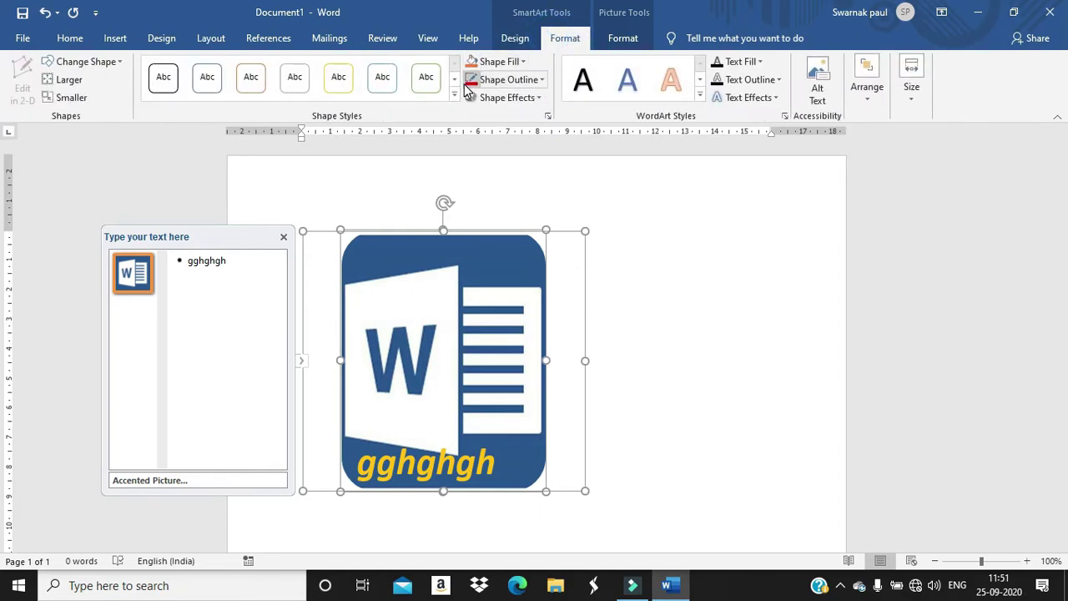
pyautogui.click(525, 62)
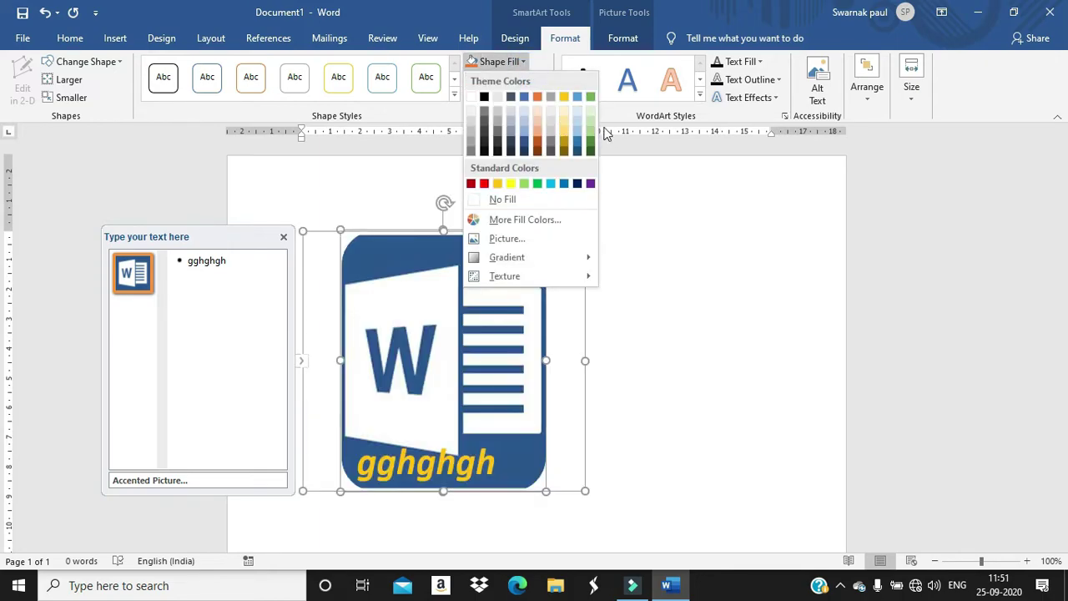
pyautogui.click(513, 38)
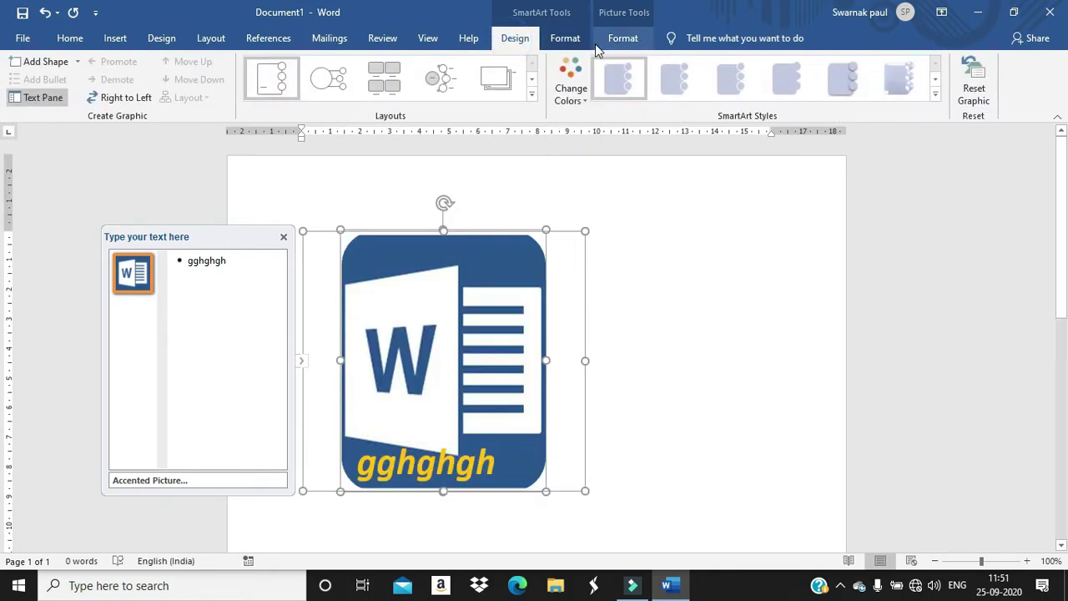
pyautogui.click(567, 38)
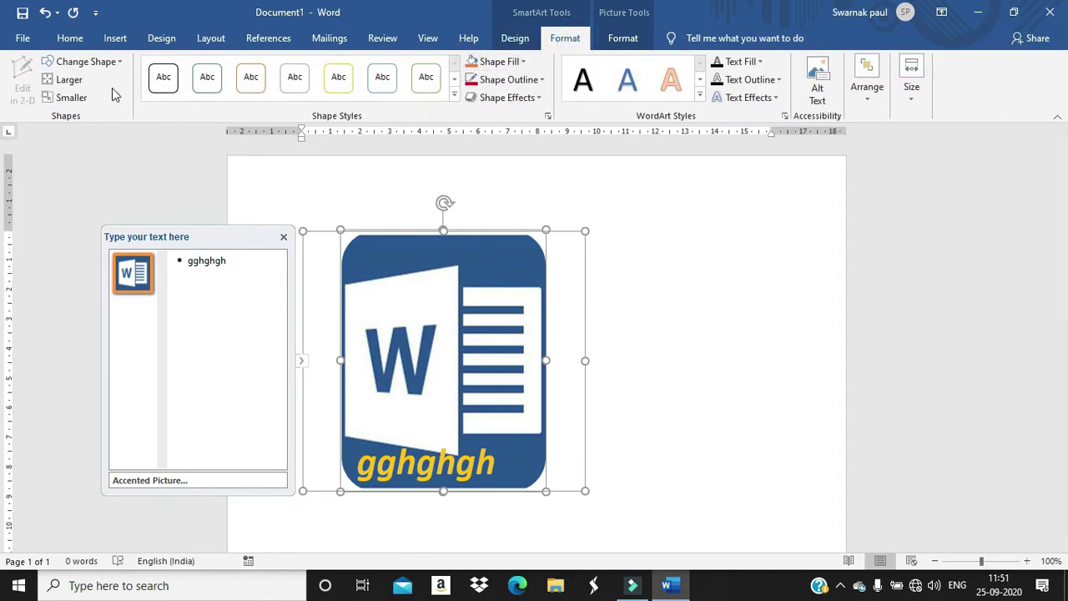
pyautogui.click(116, 62)
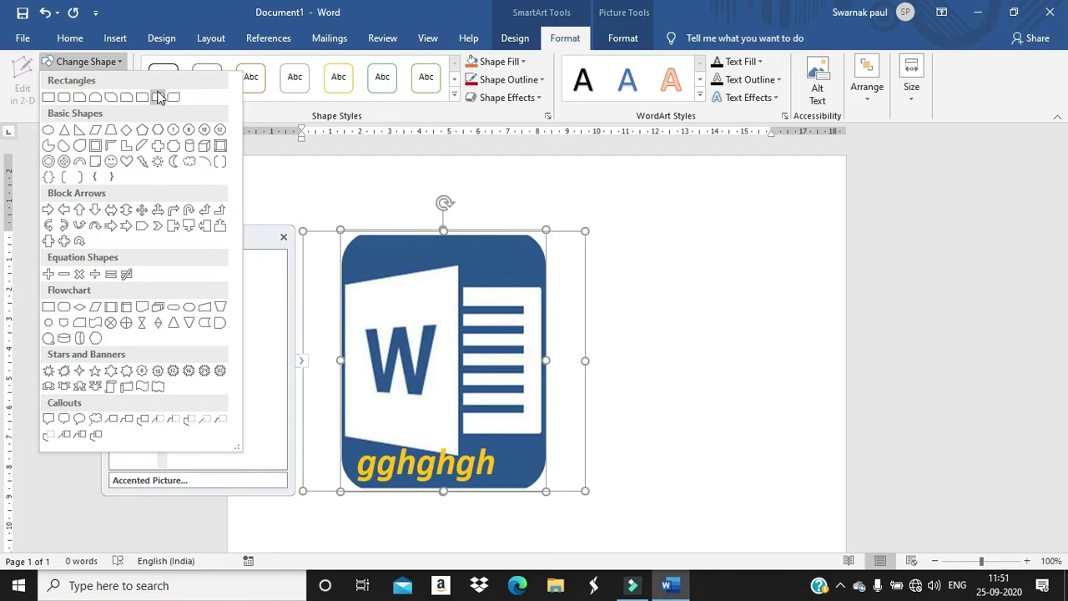
pyautogui.click(121, 62)
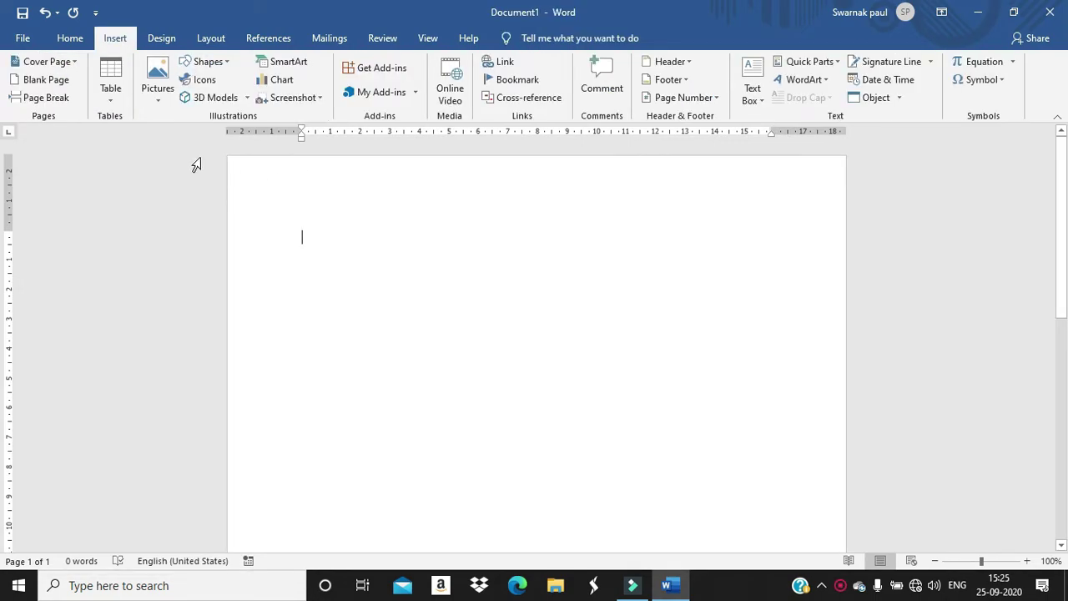
# Draw a Smiley Face shape about 6.5 cm high and 6.8 cm wide near the page's upper middle and deselect it
pyautogui.click(209, 62)
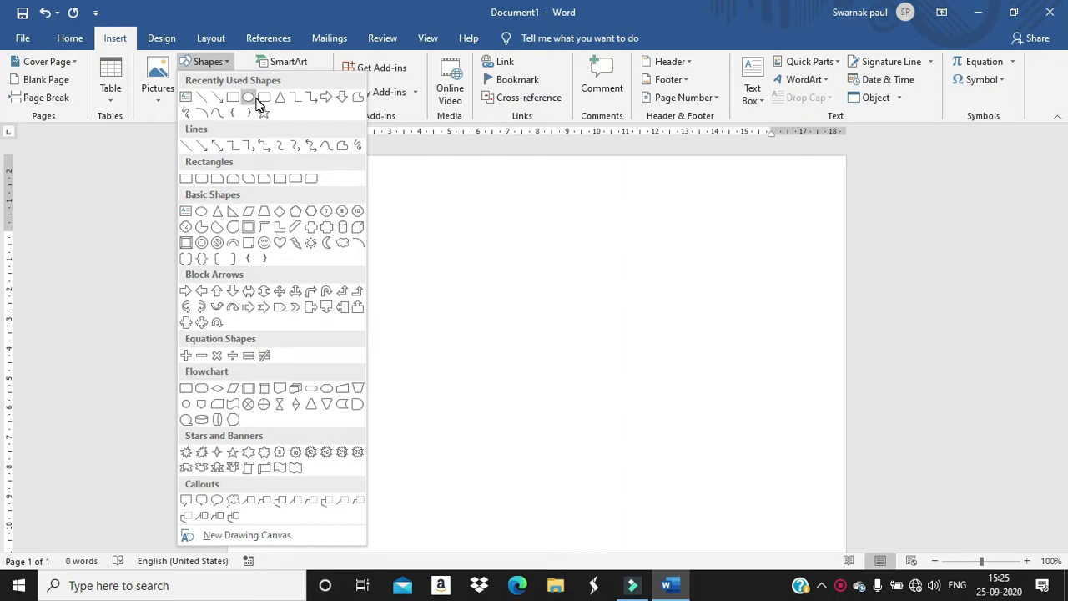
pyautogui.click(523, 216)
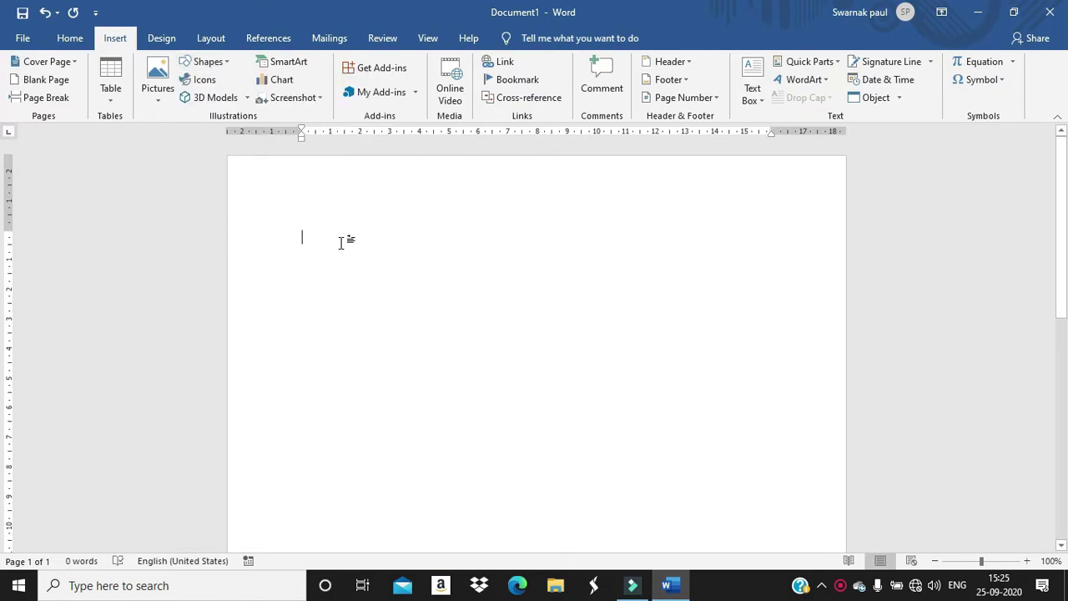
pyautogui.click(231, 63)
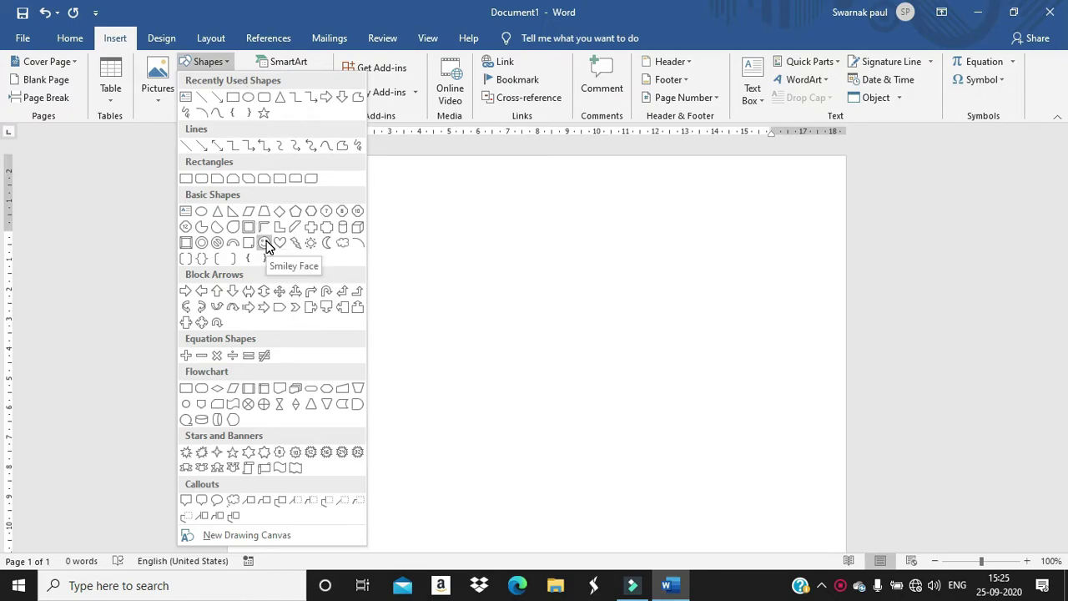
pyautogui.click(265, 243)
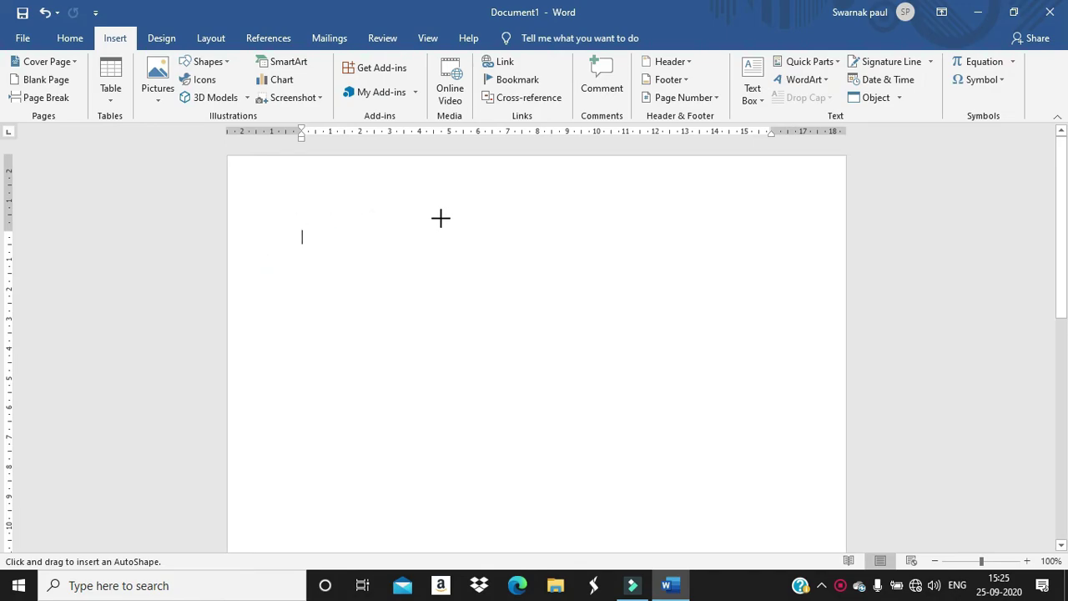
pyautogui.scroll(-2, 493, 264)
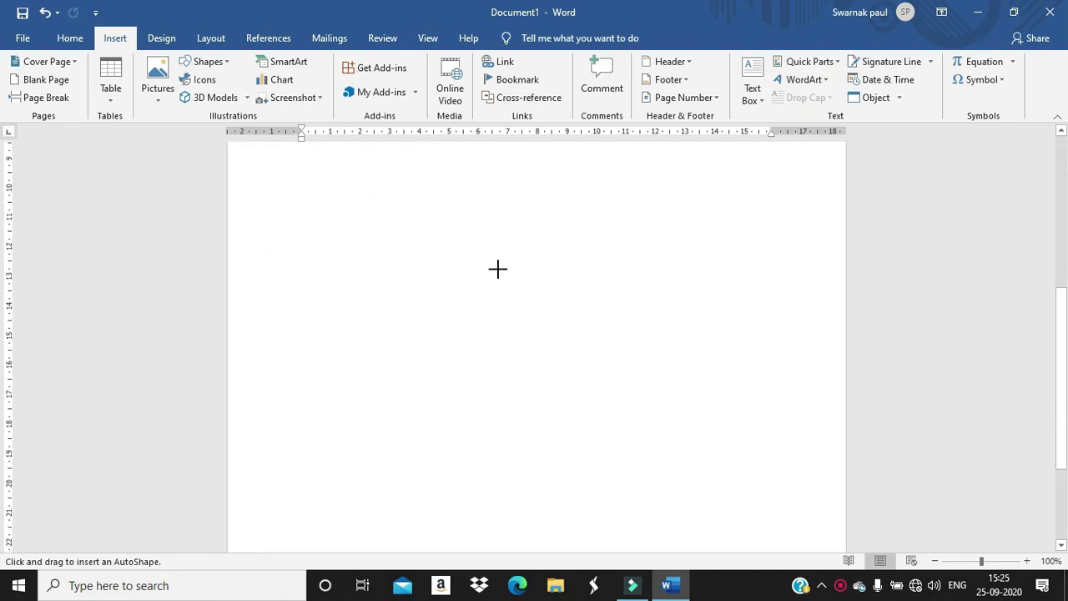
pyautogui.scroll(2, 495, 265)
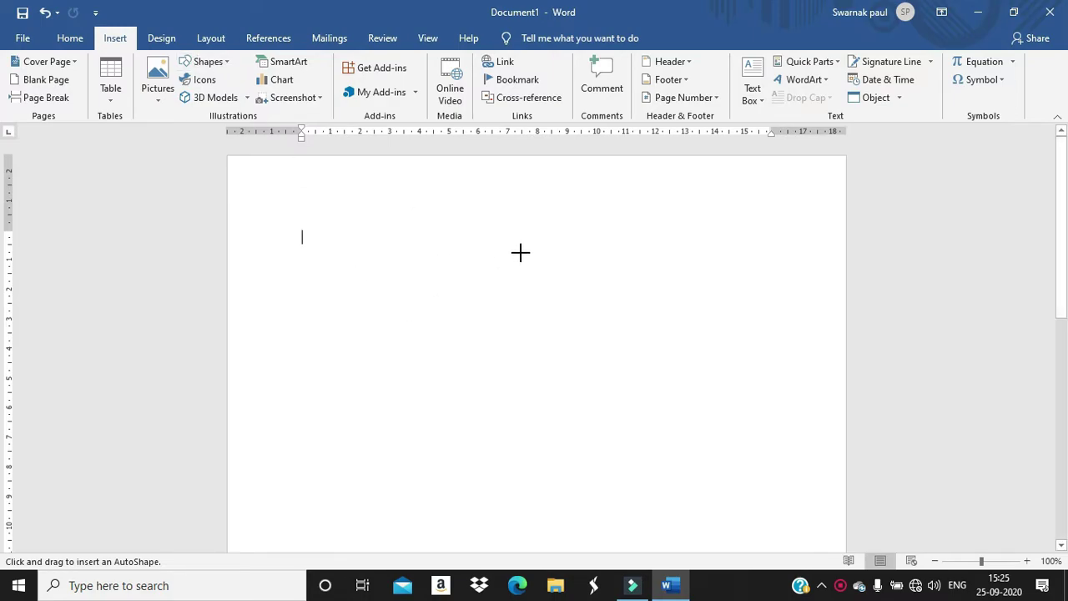
pyautogui.moveTo(435, 238); pyautogui.dragTo(638, 429)
pyautogui.click(746, 384)
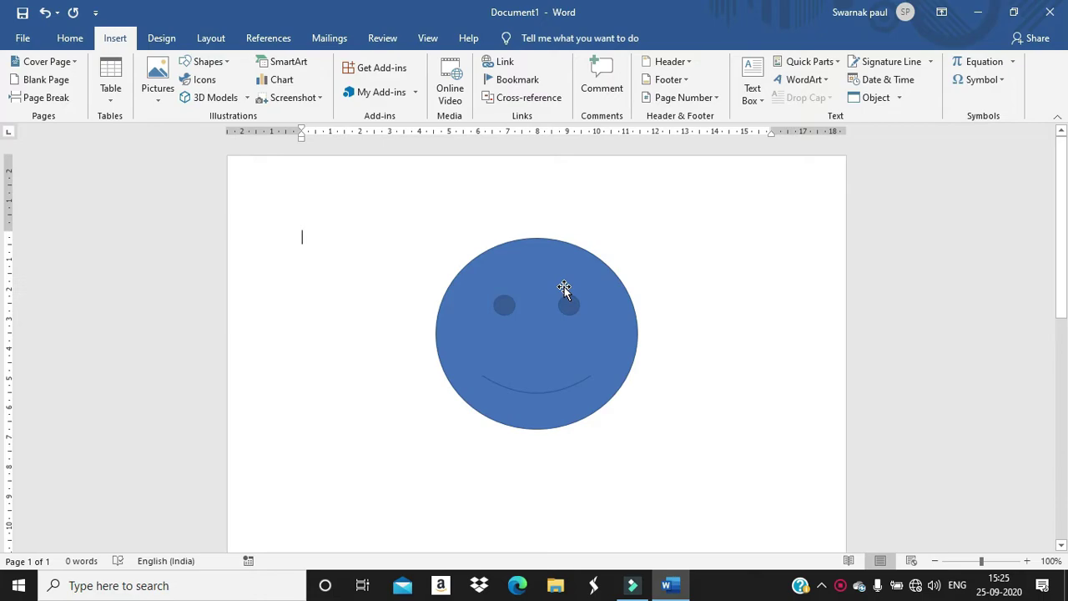
# Enlarge the smiley face to about 9.3 cm high and 11.1 cm wide and reposition it near the page's horizontal centre
pyautogui.moveTo(563, 286); pyautogui.dragTo(564, 278)
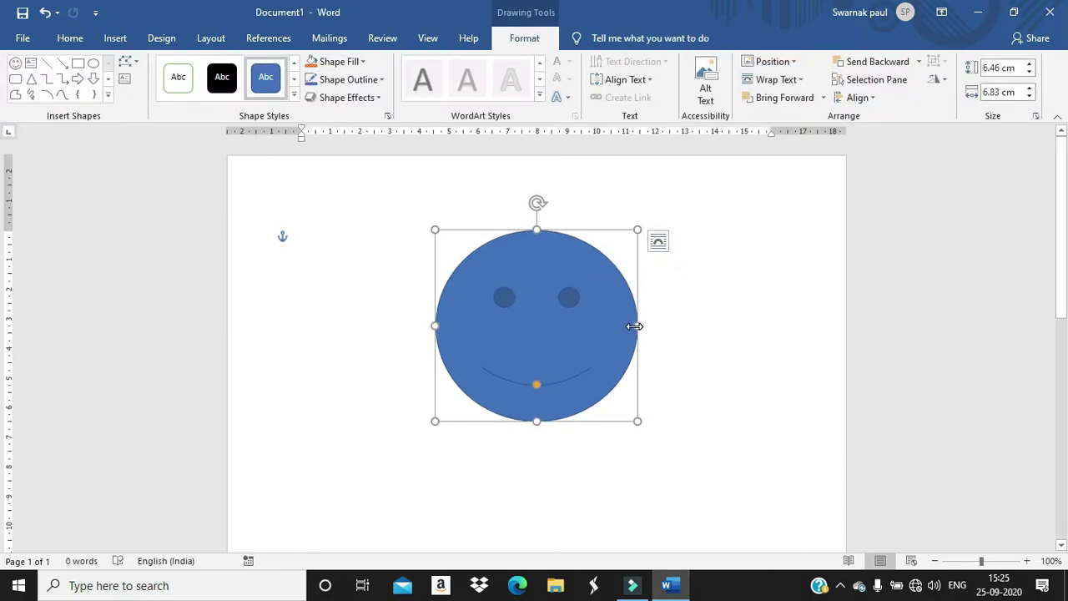
pyautogui.moveTo(639, 326); pyautogui.dragTo(764, 343)
pyautogui.moveTo(597, 419); pyautogui.dragTo(594, 504)
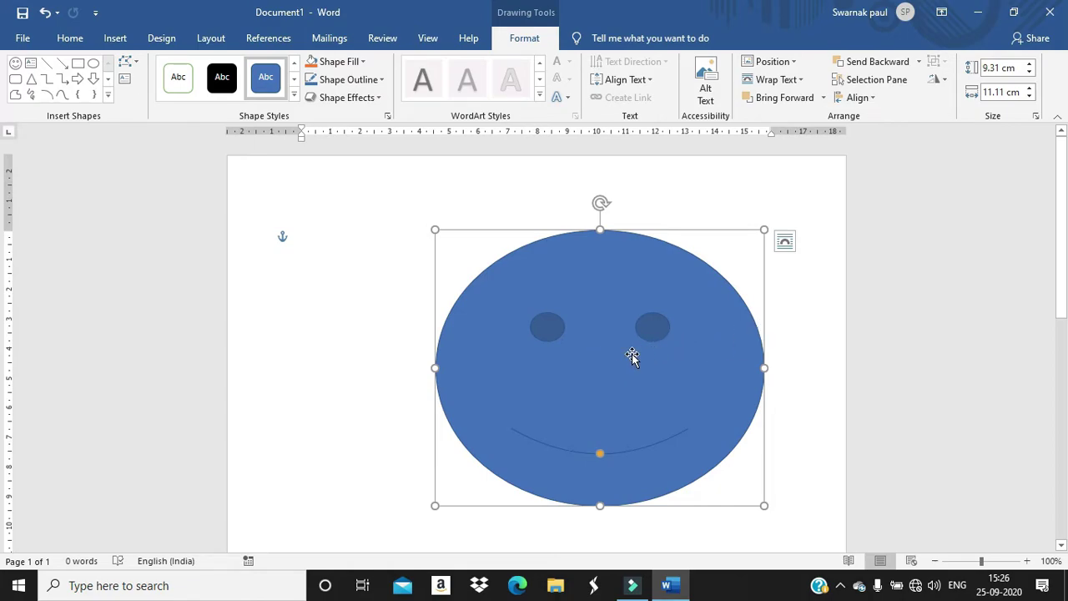
pyautogui.moveTo(622, 352); pyautogui.dragTo(572, 324)
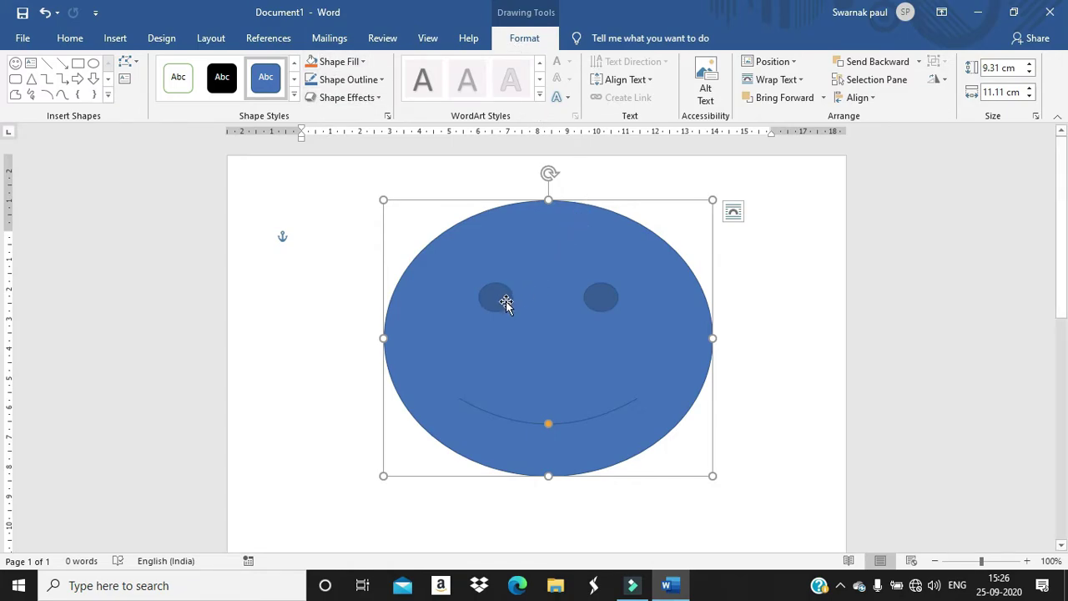
# Stretch the smiley face to about 10.05 cm high and fill it with standard yellow
pyautogui.moveTo(550, 479); pyautogui.dragTo(551, 498)
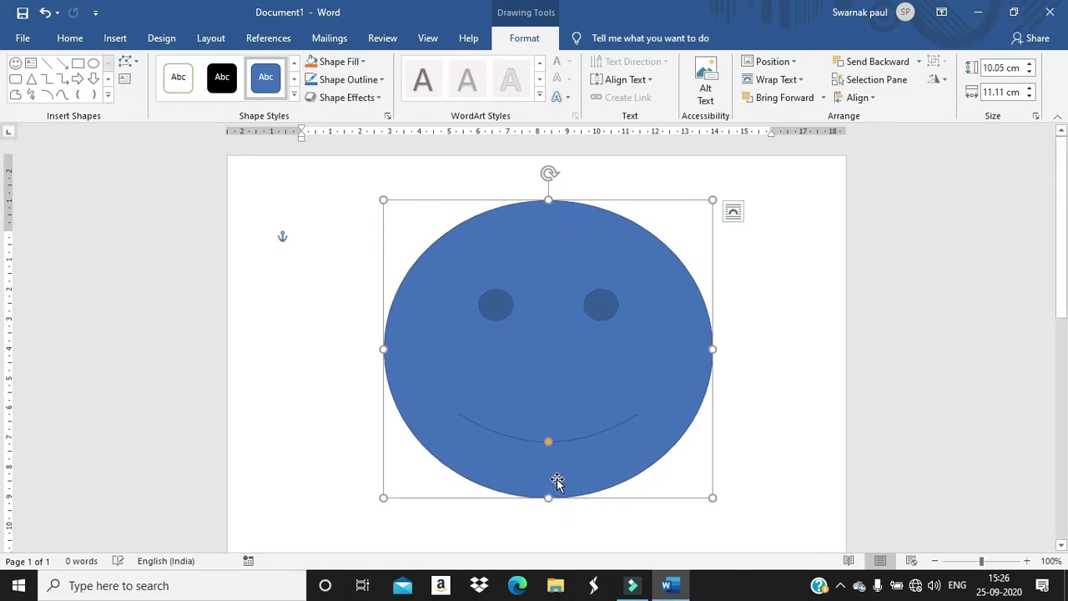
pyautogui.click(363, 62)
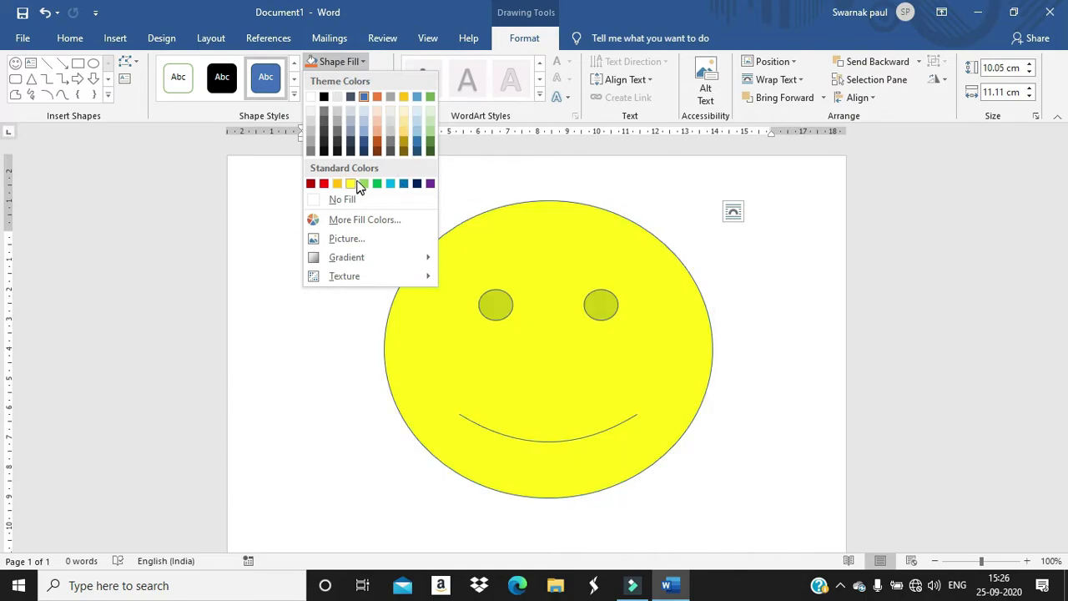
pyautogui.click(350, 185)
# Give the smiley face a standard green outline and deselect it
pyautogui.click(348, 80)
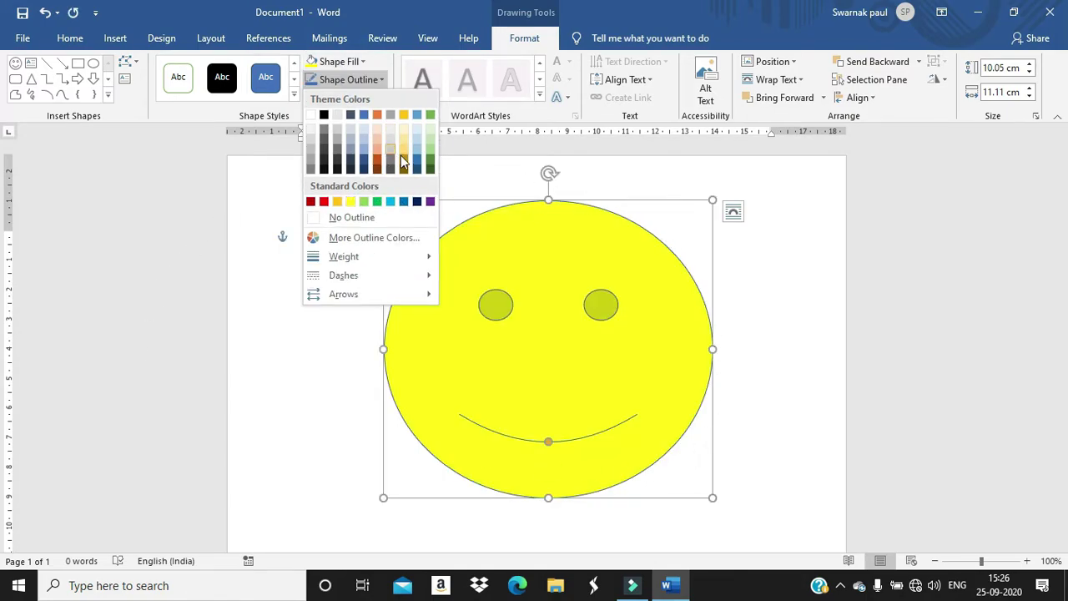
pyautogui.click(376, 206)
pyautogui.click(572, 348)
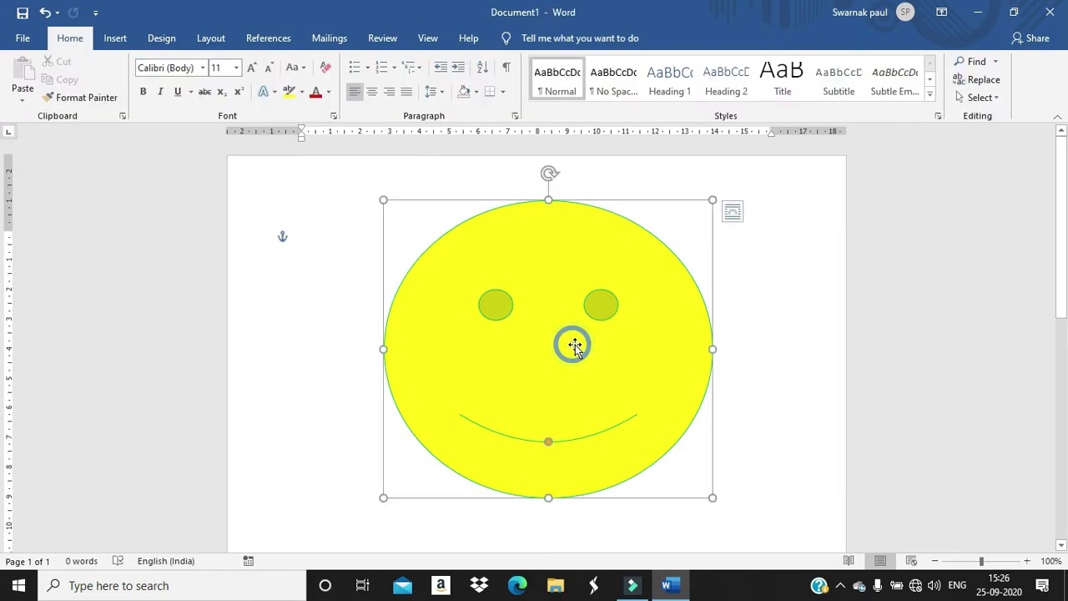
pyautogui.click(799, 237)
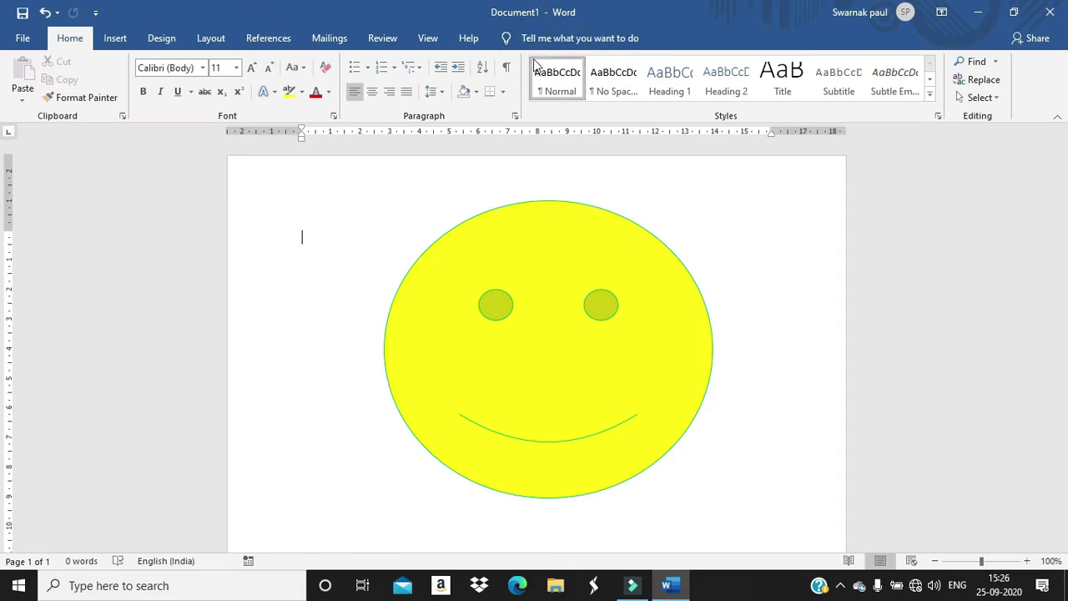
# Move the smiley face slightly up and to the left, add a light blue glow from the second row of variations, and deselect it
pyautogui.click(632, 279)
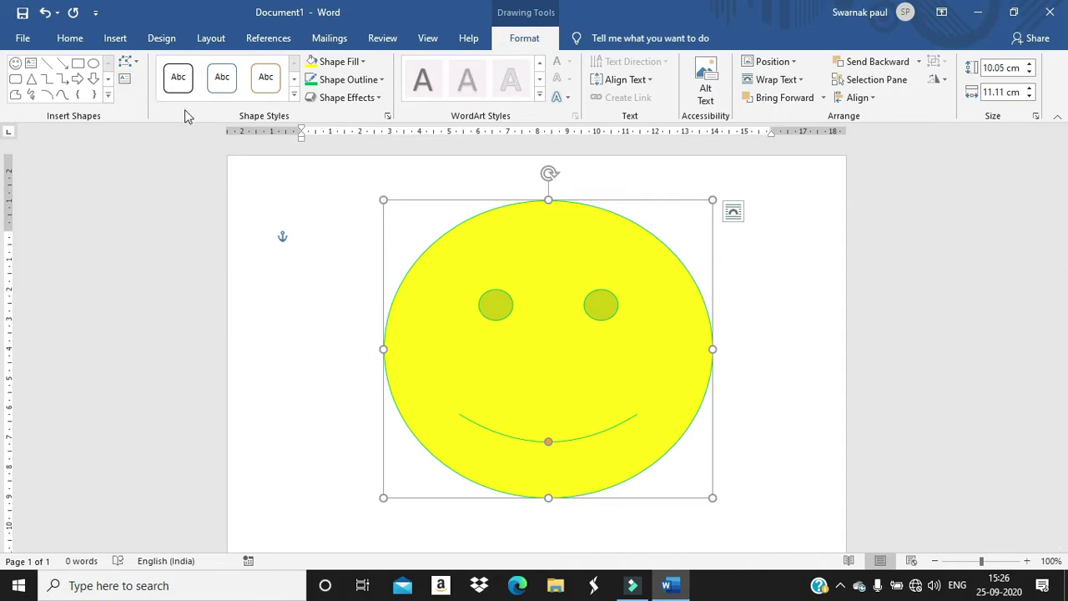
pyautogui.moveTo(555, 262); pyautogui.dragTo(513, 241)
pyautogui.click(380, 101)
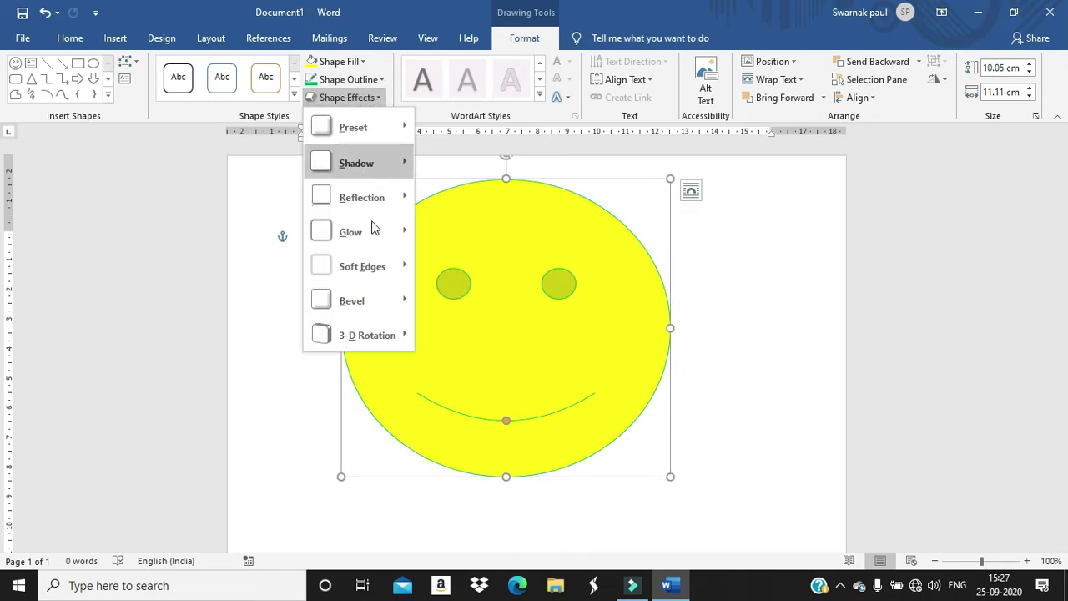
pyautogui.moveTo(376, 231)
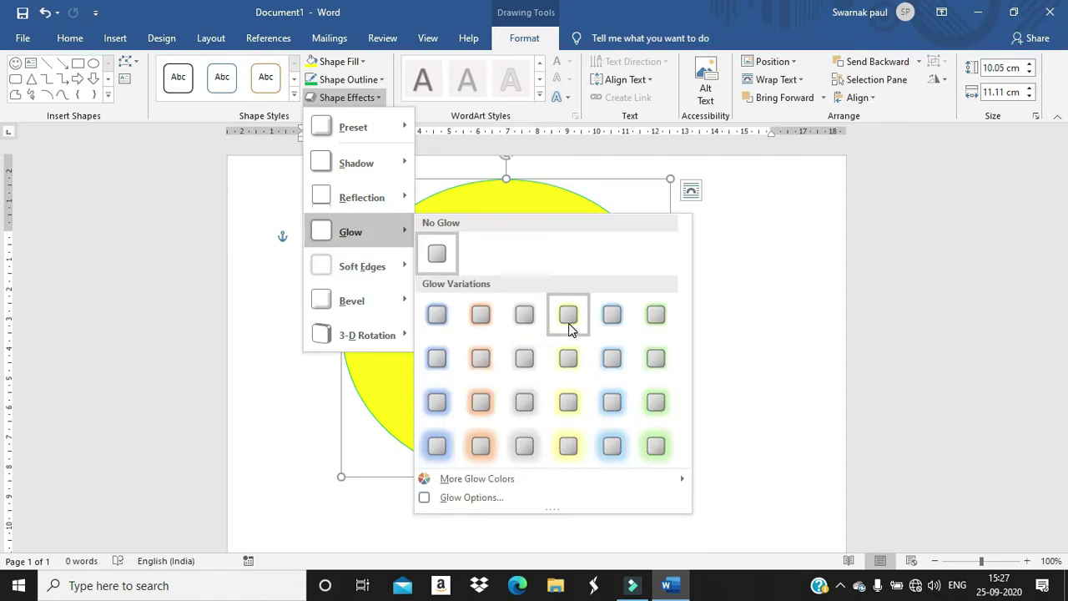
pyautogui.click(613, 356)
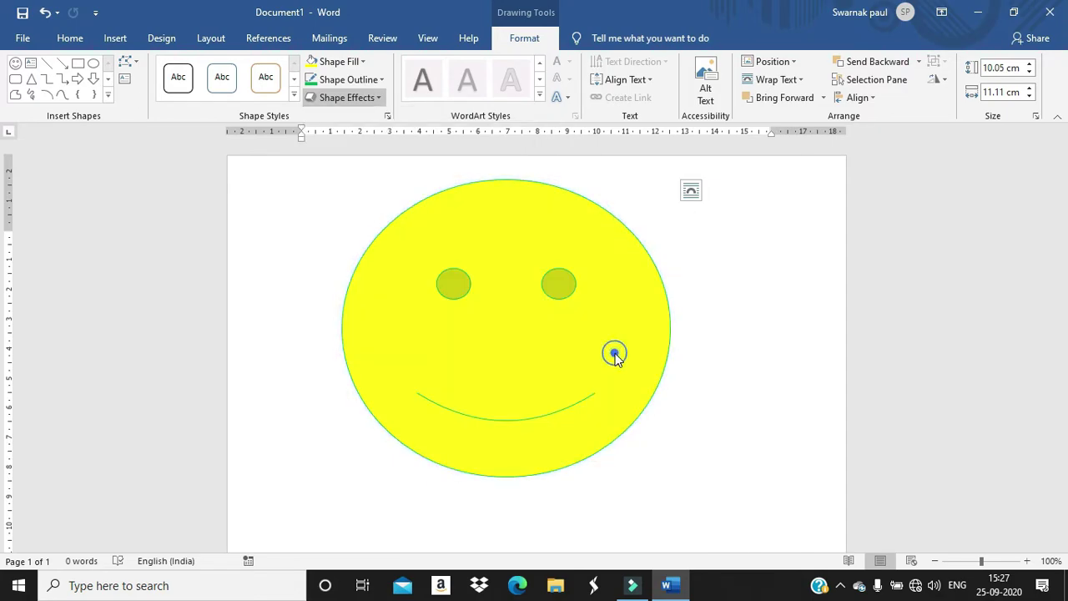
pyautogui.click(716, 317)
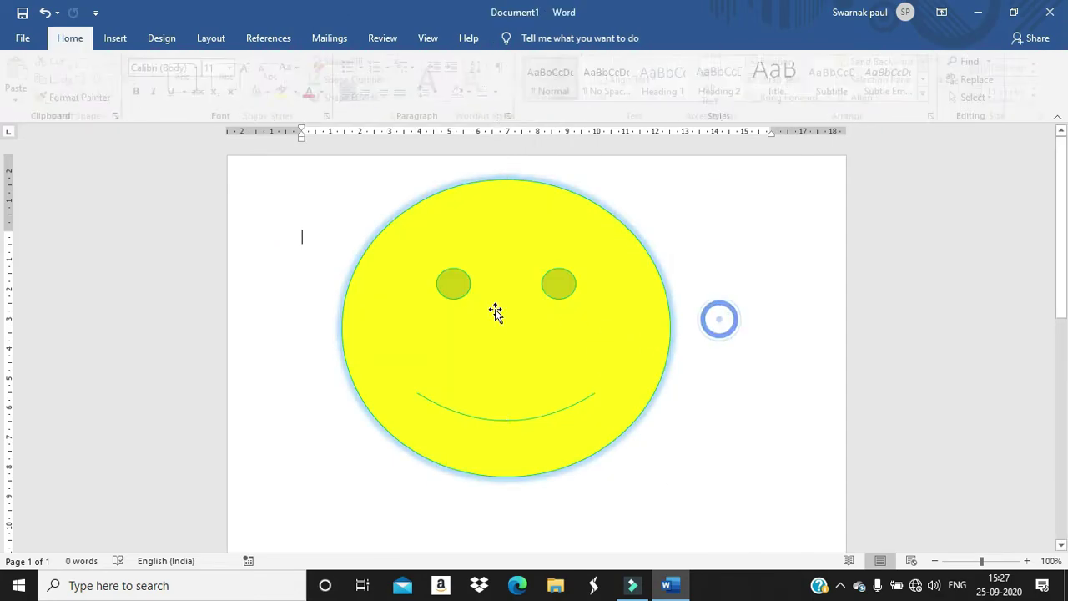
# Apply the third 3-D rotation in the second row of the Parallel group to the smiley face and deselect it
pyautogui.click(370, 345)
pyautogui.click(374, 100)
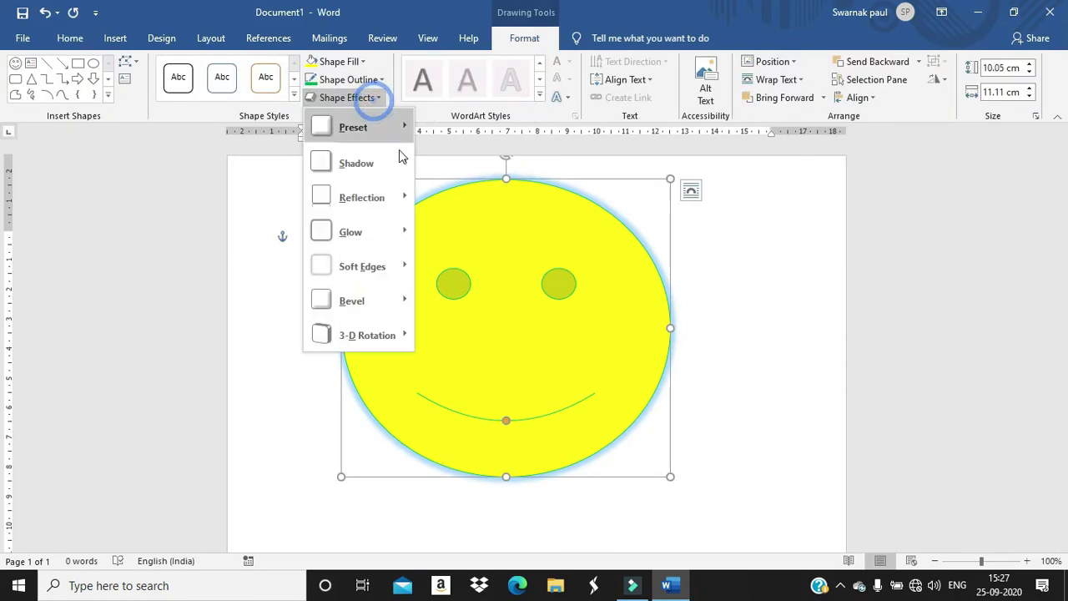
pyautogui.click(389, 332)
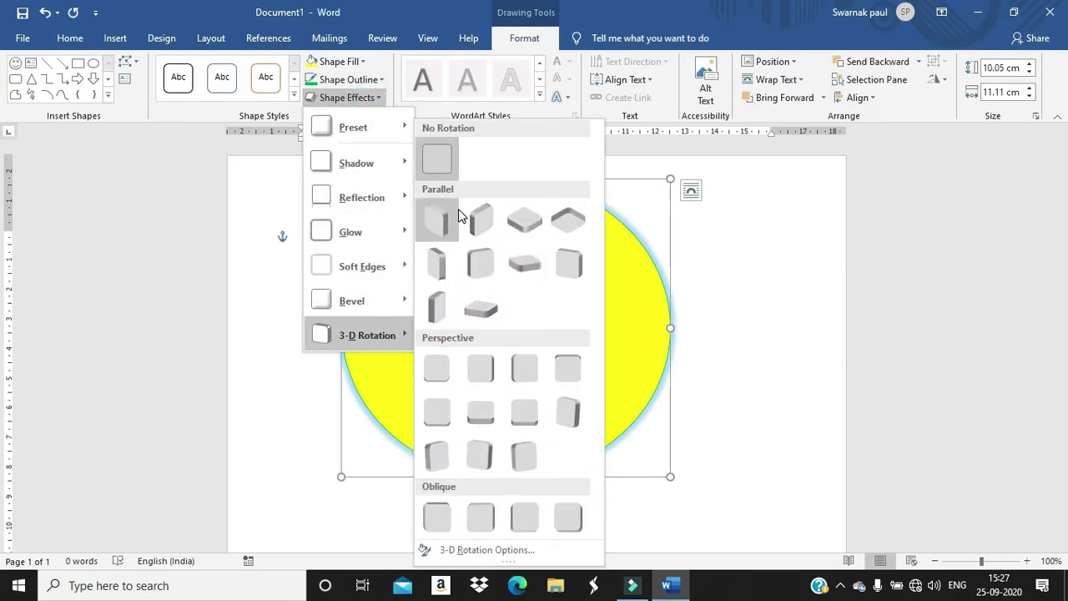
pyautogui.click(524, 263)
pyautogui.click(723, 283)
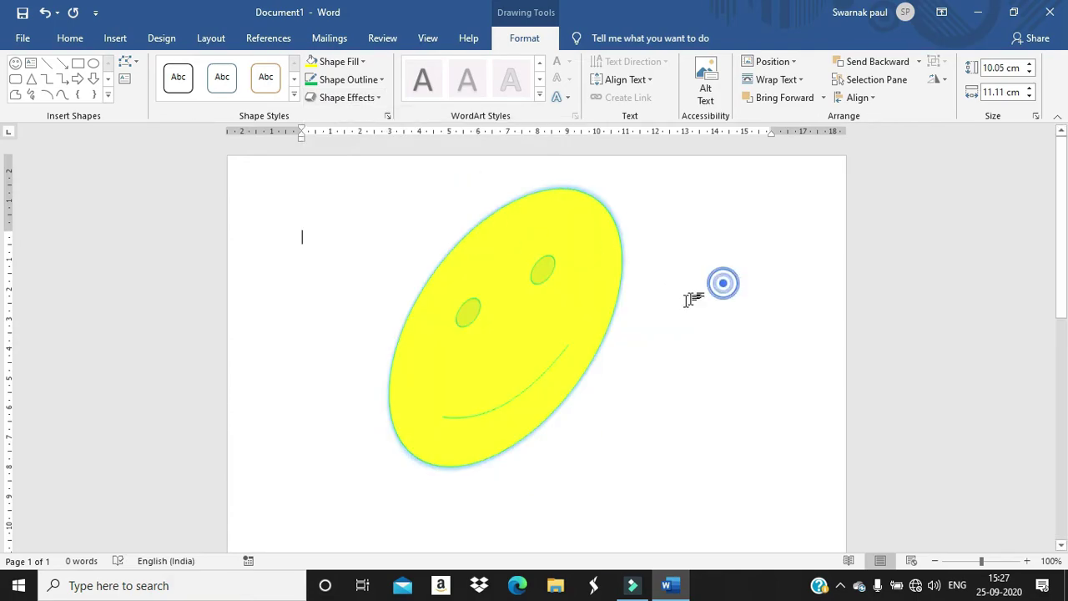
# Compare the preset, shadow and soft edge effects on the smiley face and choose No Presets
pyautogui.click(554, 248)
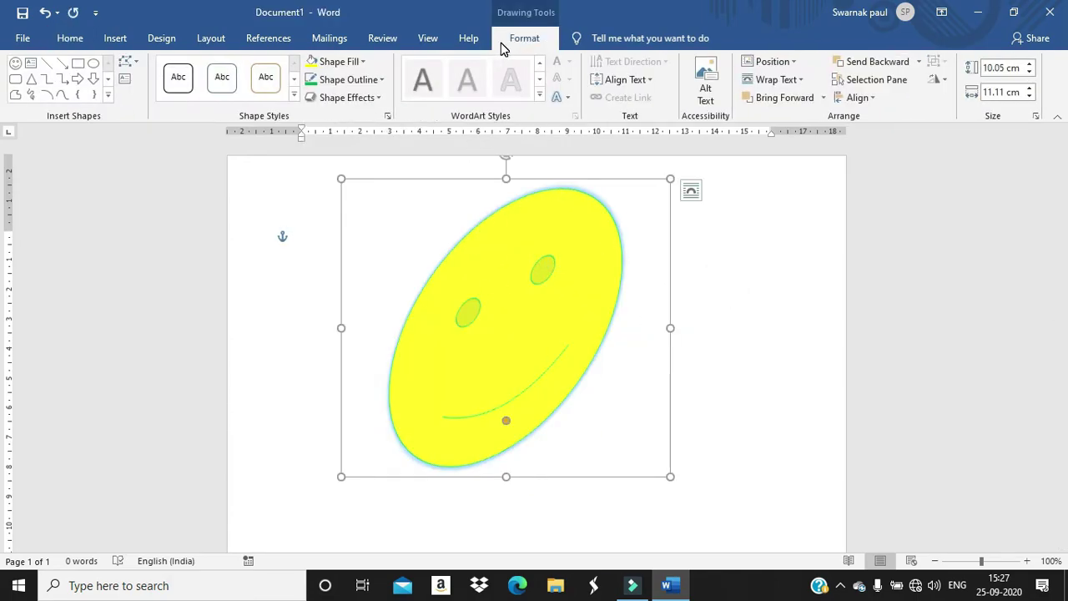
pyautogui.click(378, 98)
pyautogui.click(381, 135)
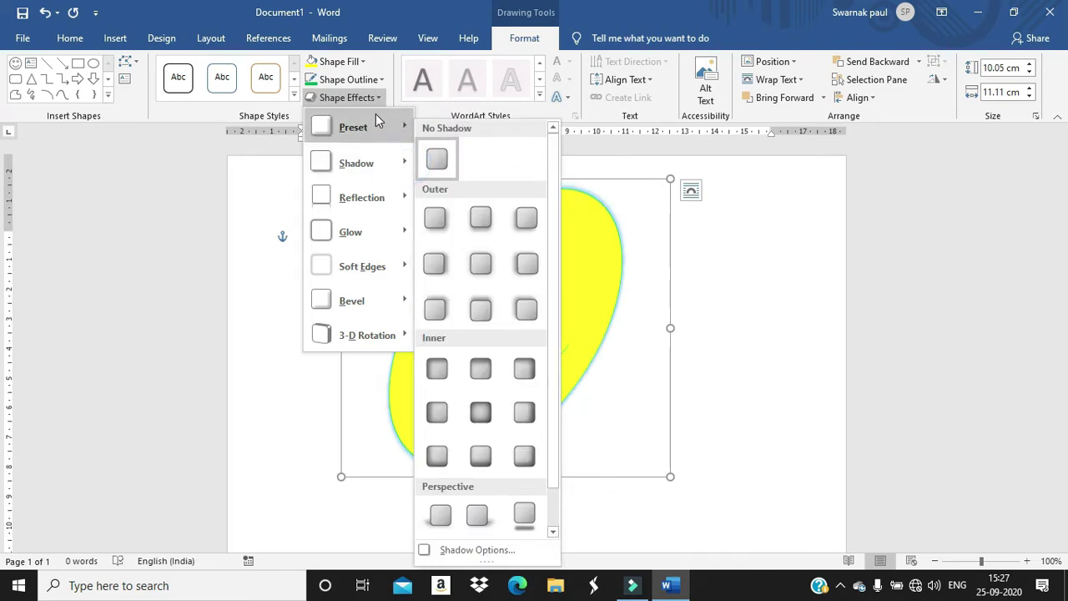
pyautogui.click(374, 121)
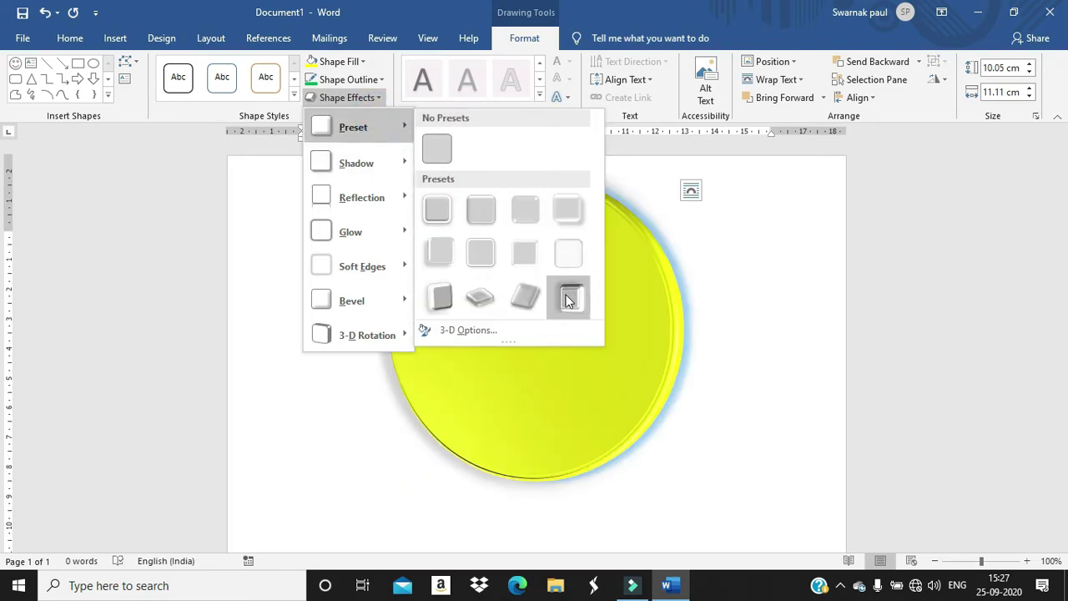
pyautogui.moveTo(371, 269)
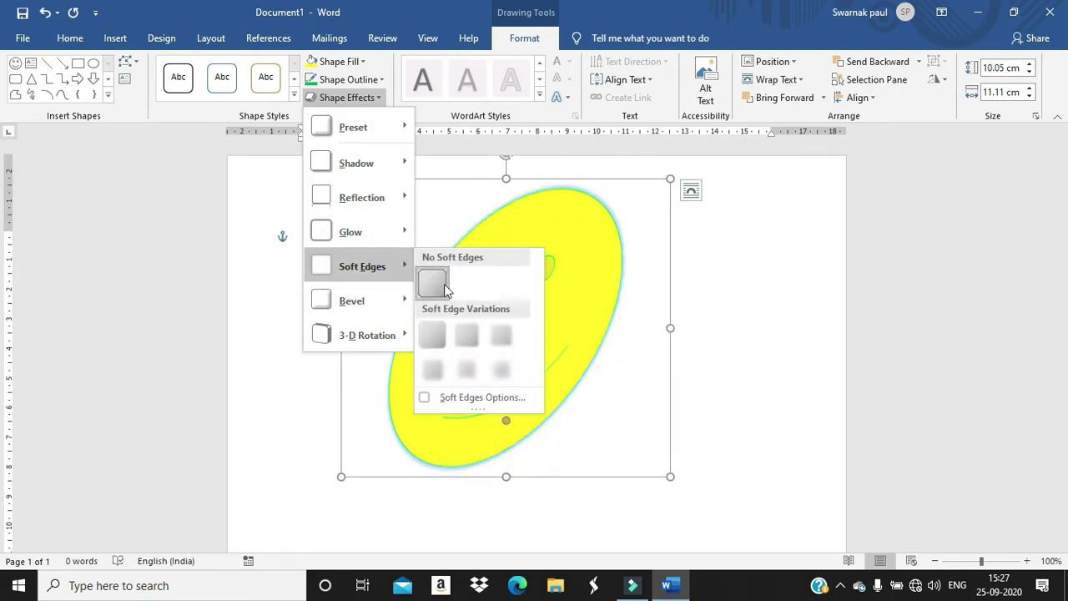
pyautogui.click(386, 130)
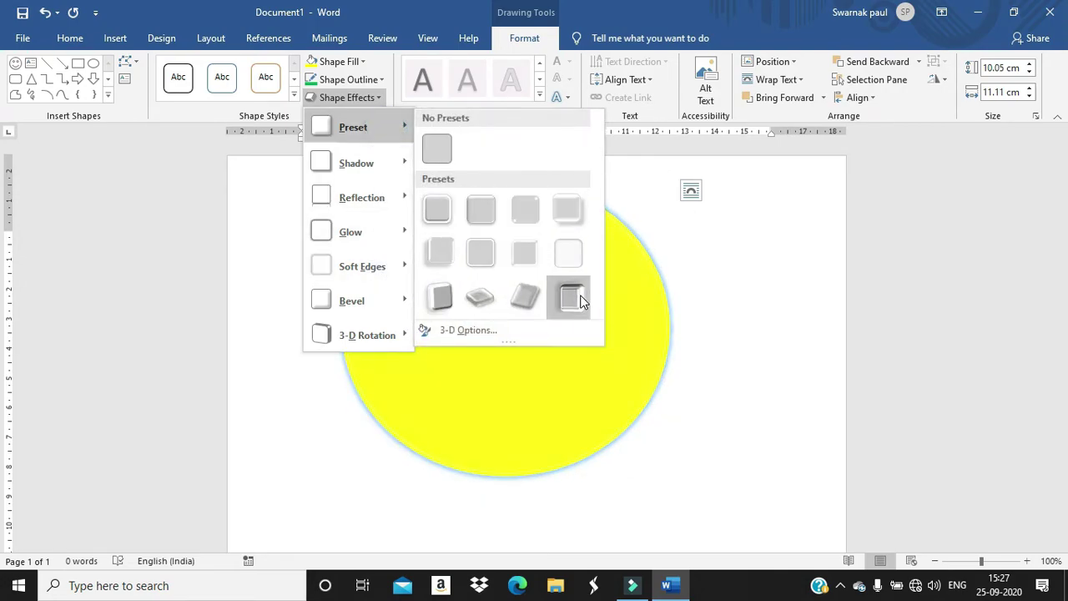
pyautogui.click(436, 148)
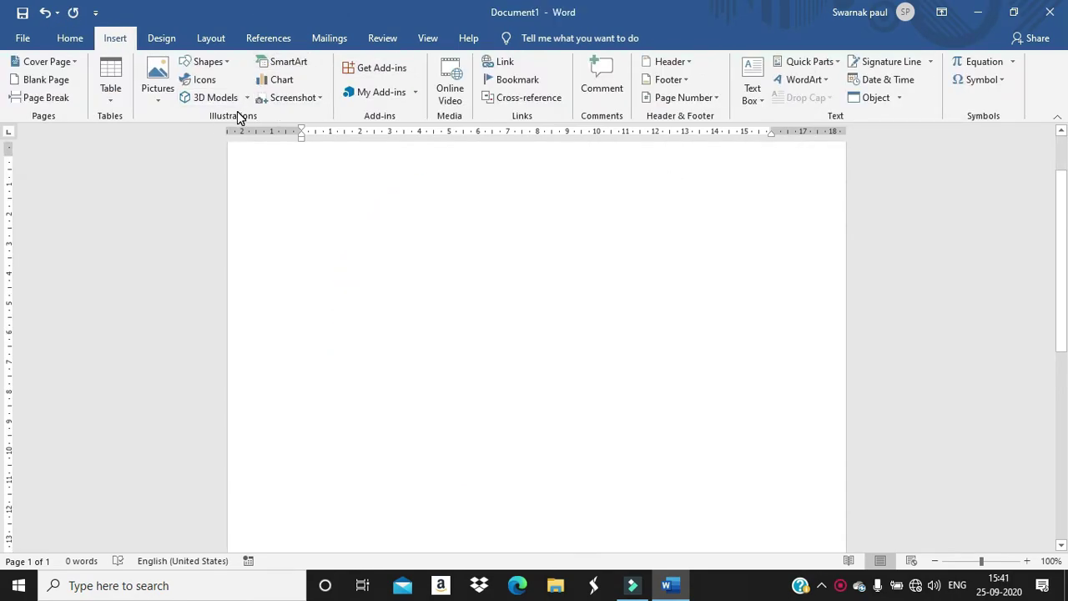
# Insert a Hierarchy SmartArt graphic from the Hierarchy category on the blank page
pyautogui.click(289, 65)
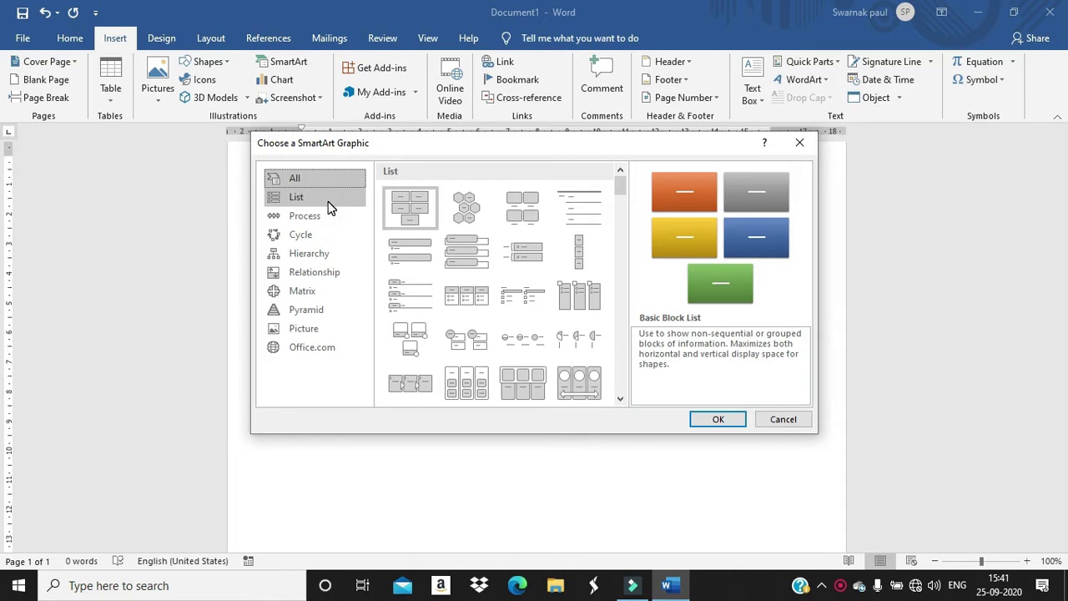
pyautogui.click(313, 253)
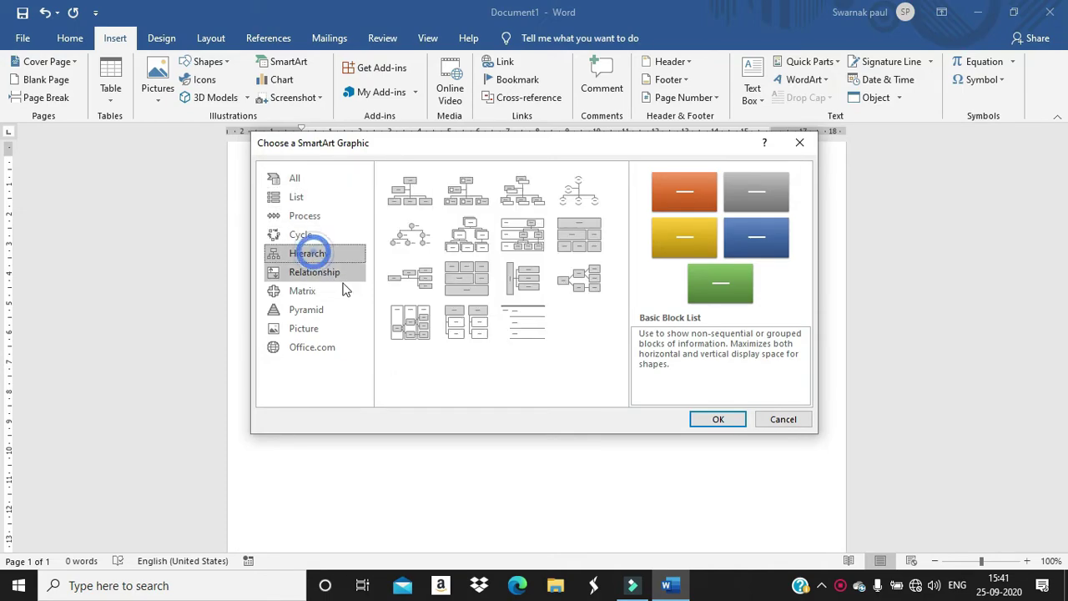
pyautogui.click(472, 242)
pyautogui.click(716, 420)
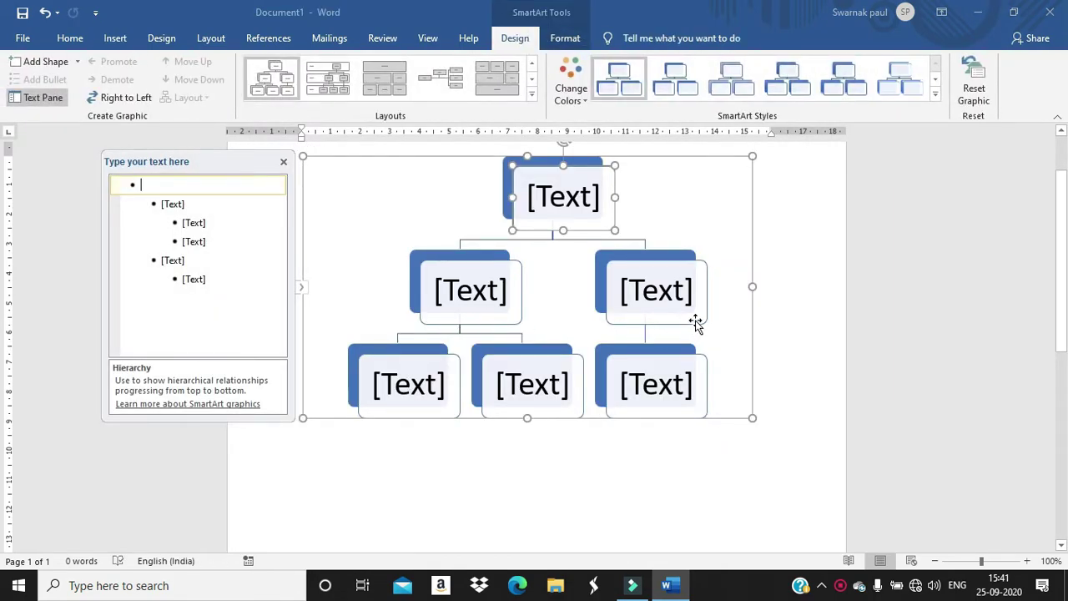
# Label the hierarchy's top box "computer" and the two second-level boxes "hardware" and "software"
pyautogui.click(584, 197)
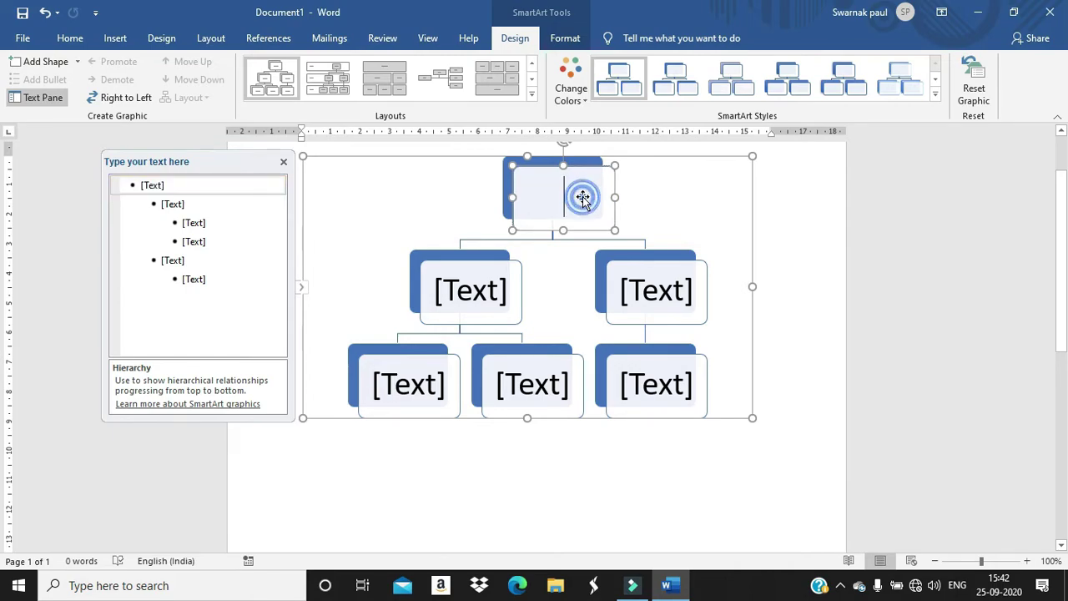
pyautogui.write('computer')
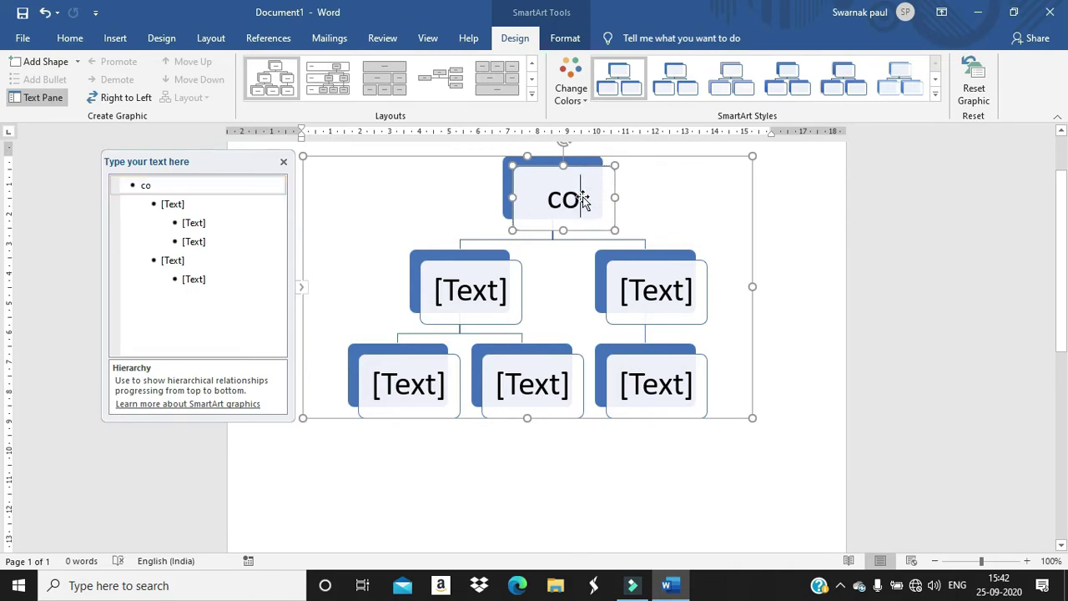
pyautogui.click(480, 291)
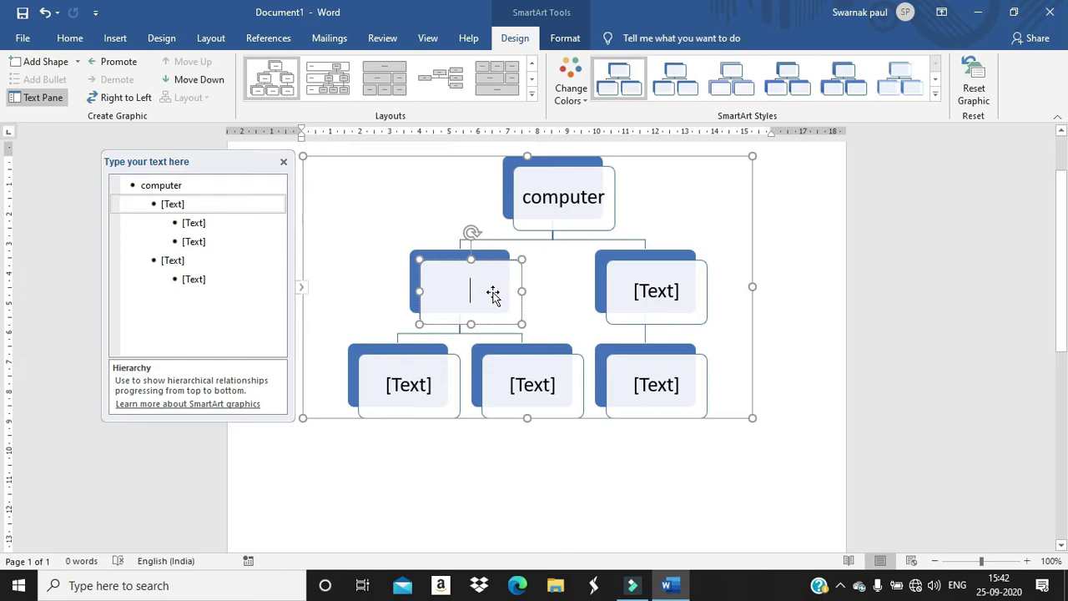
pyautogui.write('hardware')
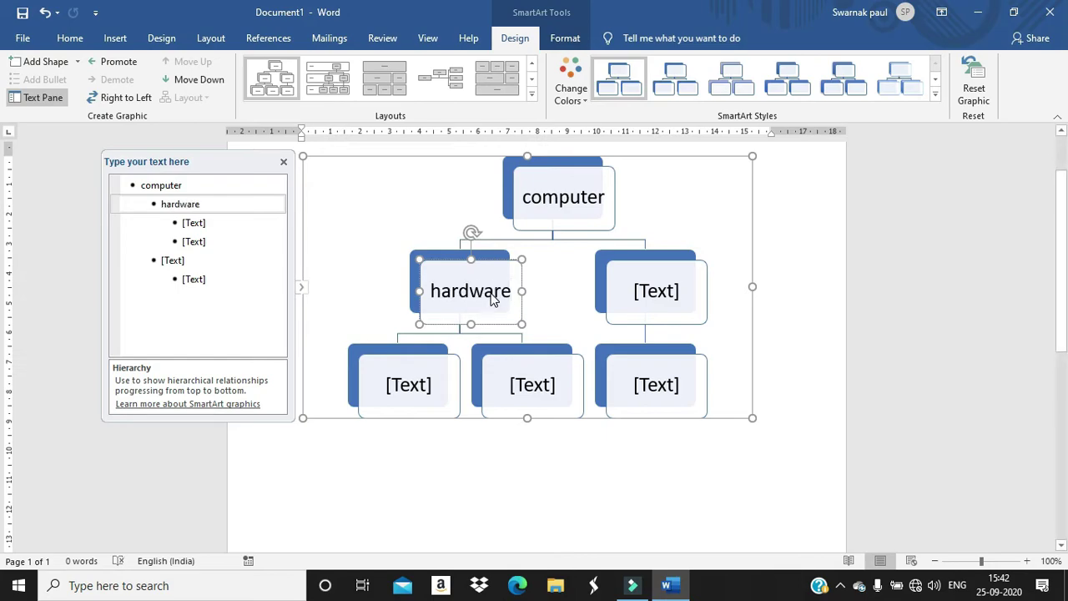
pyautogui.click(649, 291)
pyautogui.write('s')
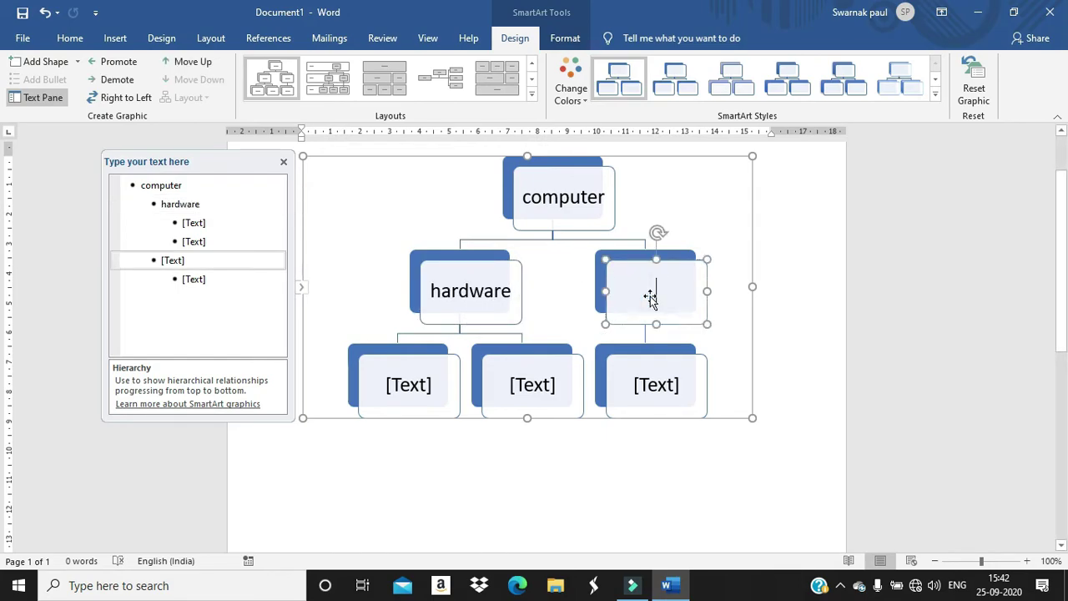
pyautogui.write('oftware')
# Label the bottom-level boxes "input device" and "output device" under hardware and "system software" under software
pyautogui.click(412, 389)
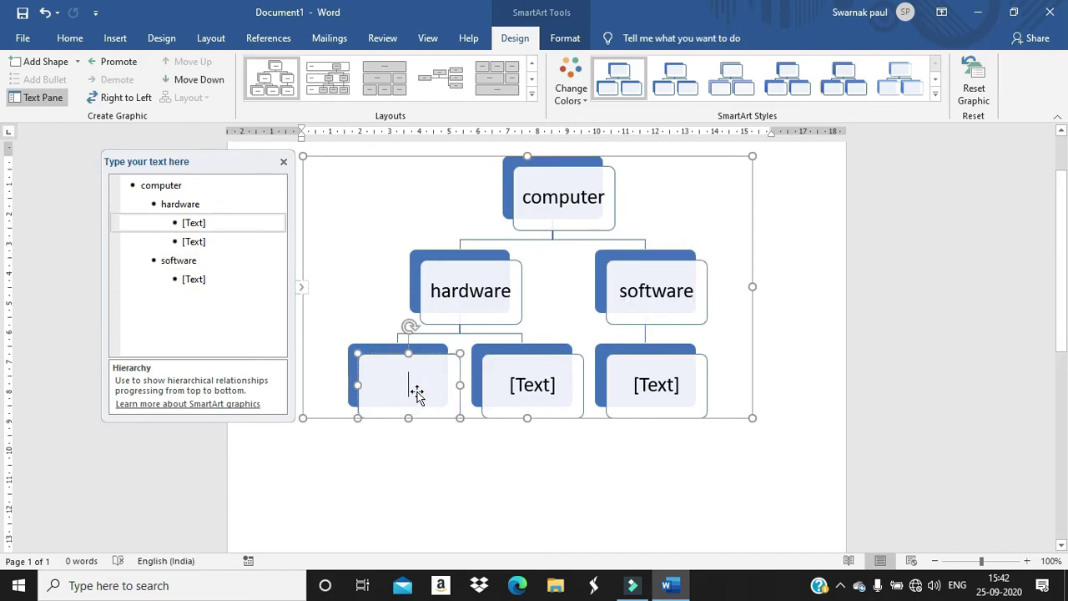
pyautogui.write('input')
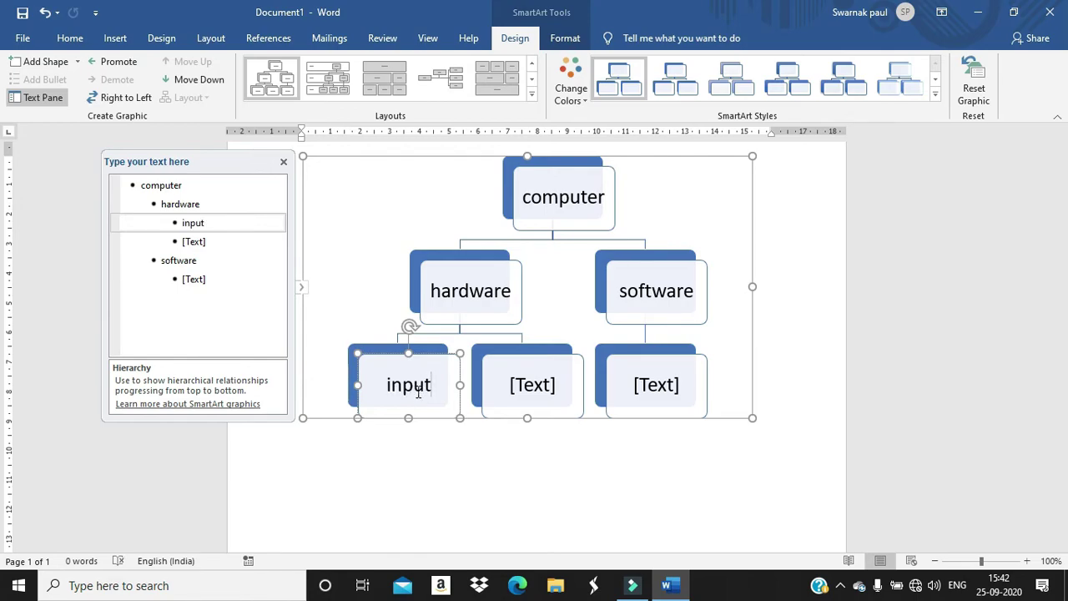
pyautogui.write('device')
pyautogui.click(531, 390)
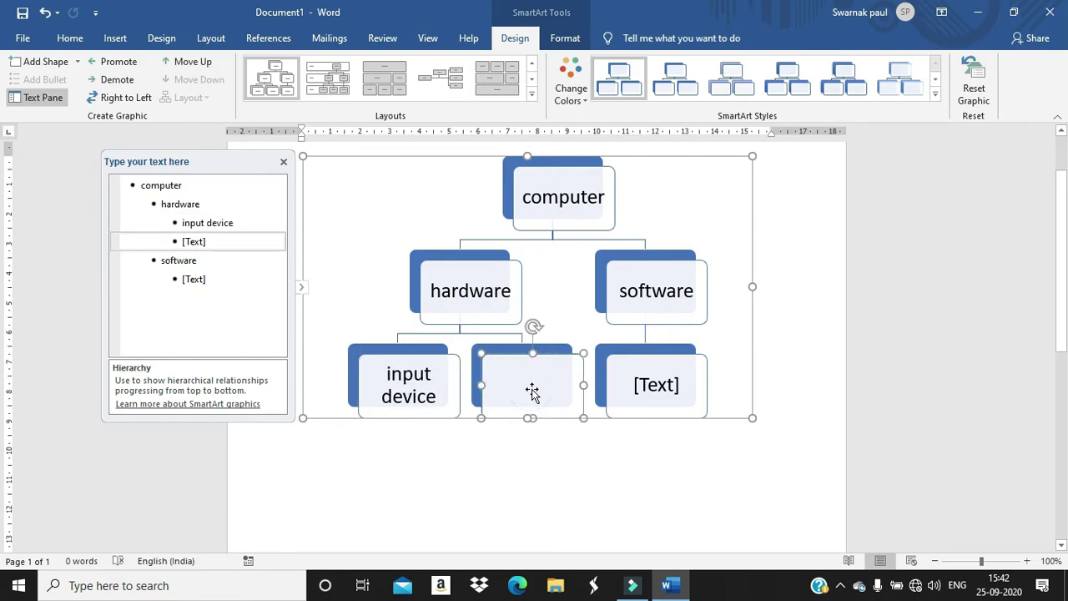
pyautogui.write('output device')
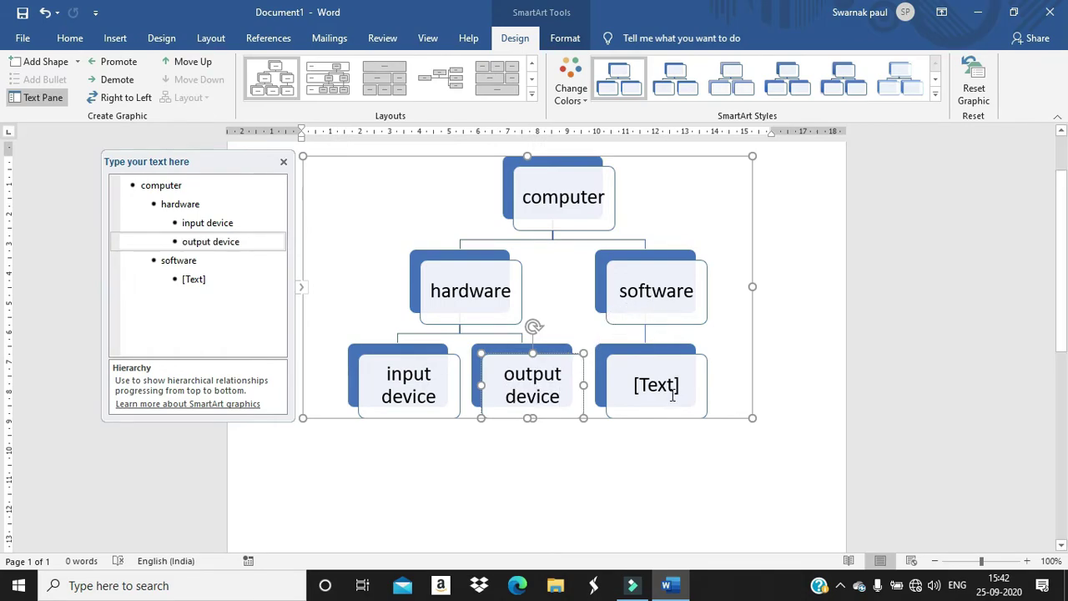
pyautogui.click(668, 392)
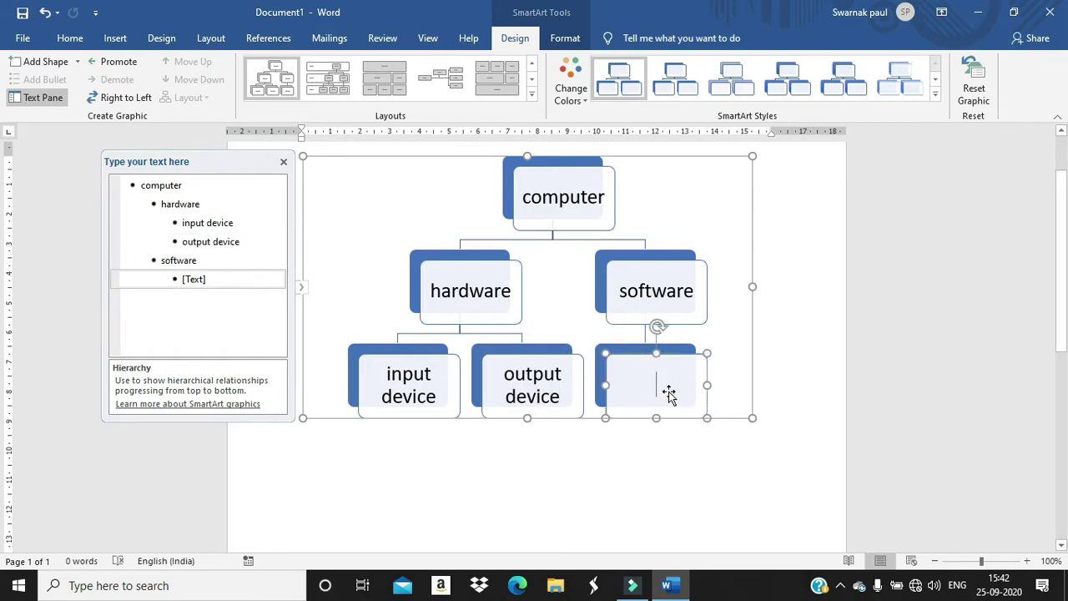
pyautogui.write('system software')
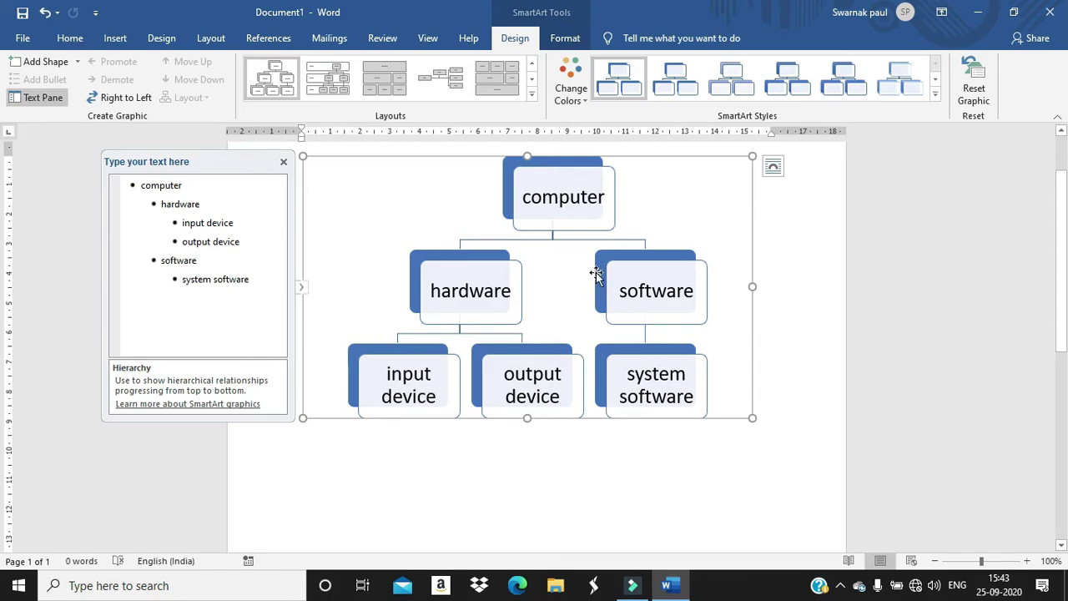
pyautogui.scroll(-1, 602, 276)
pyautogui.scroll(3, 599, 291)
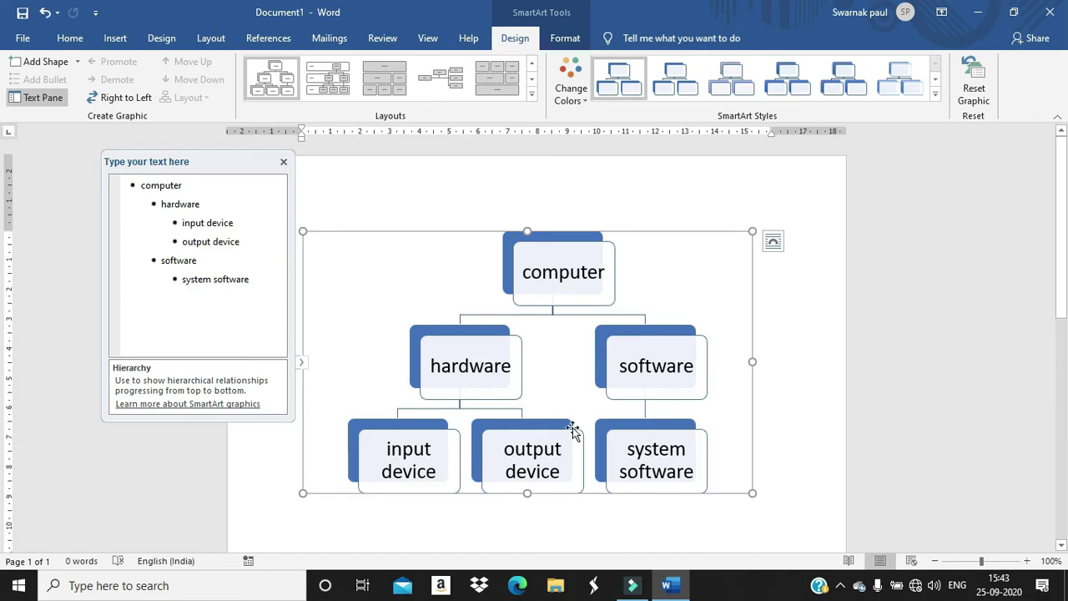
pyautogui.scroll(-2, 626, 406)
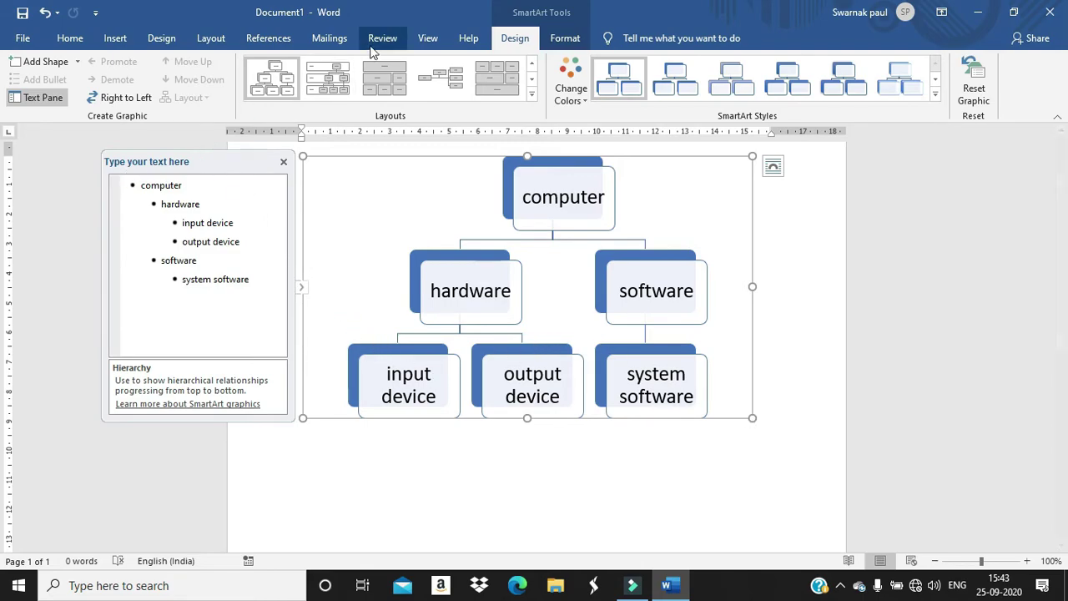
pyautogui.click(57, 64)
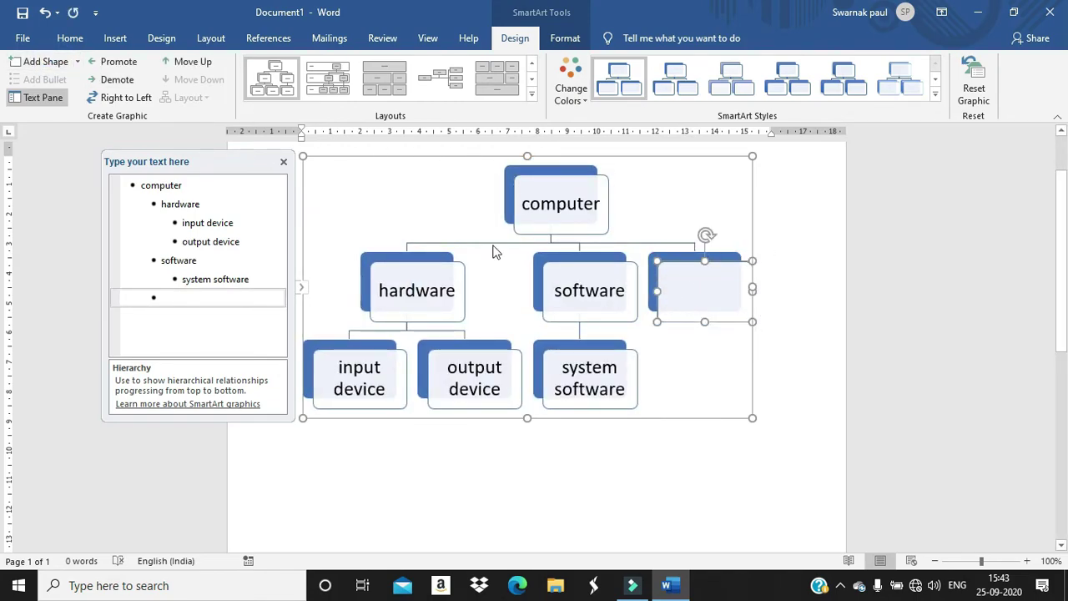
pyautogui.click(684, 382)
pyautogui.click(701, 306)
pyautogui.press('Delete')
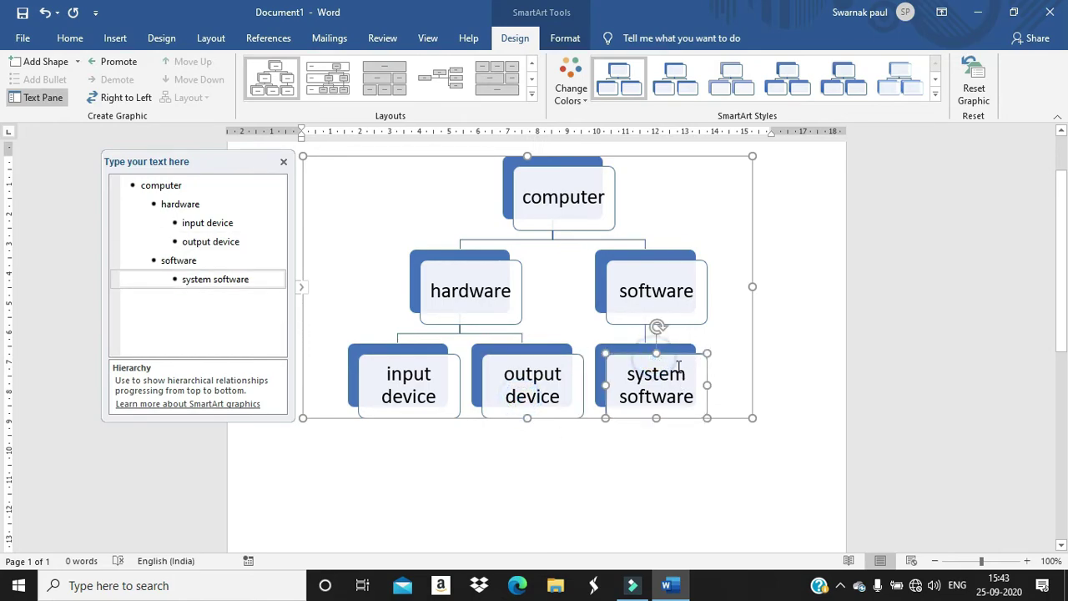
# Add another shape to the hierarchy with the "software" box selected
pyautogui.click(692, 290)
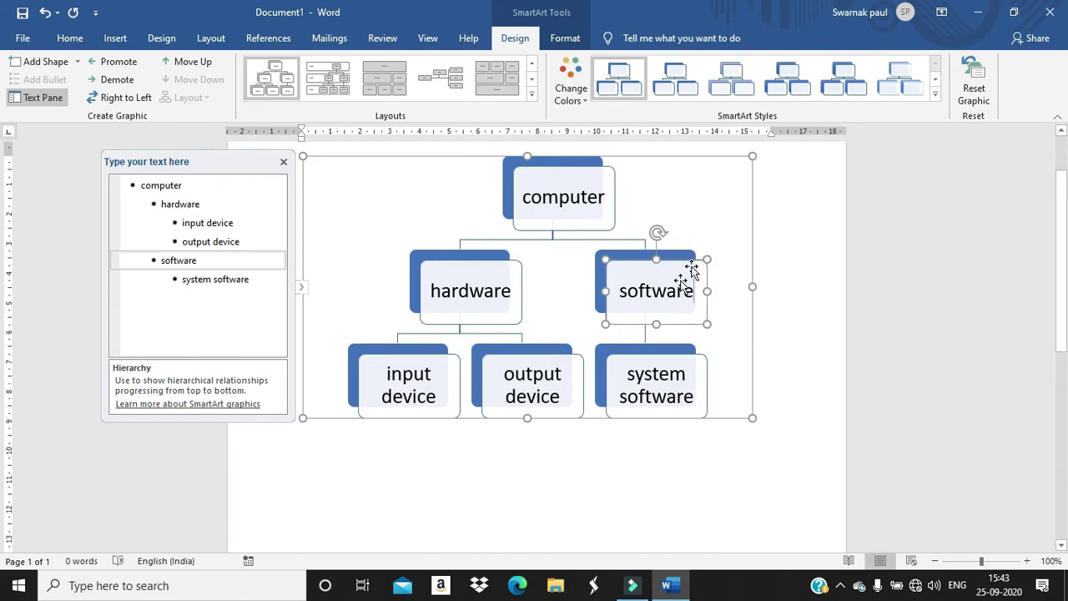
pyautogui.click(46, 62)
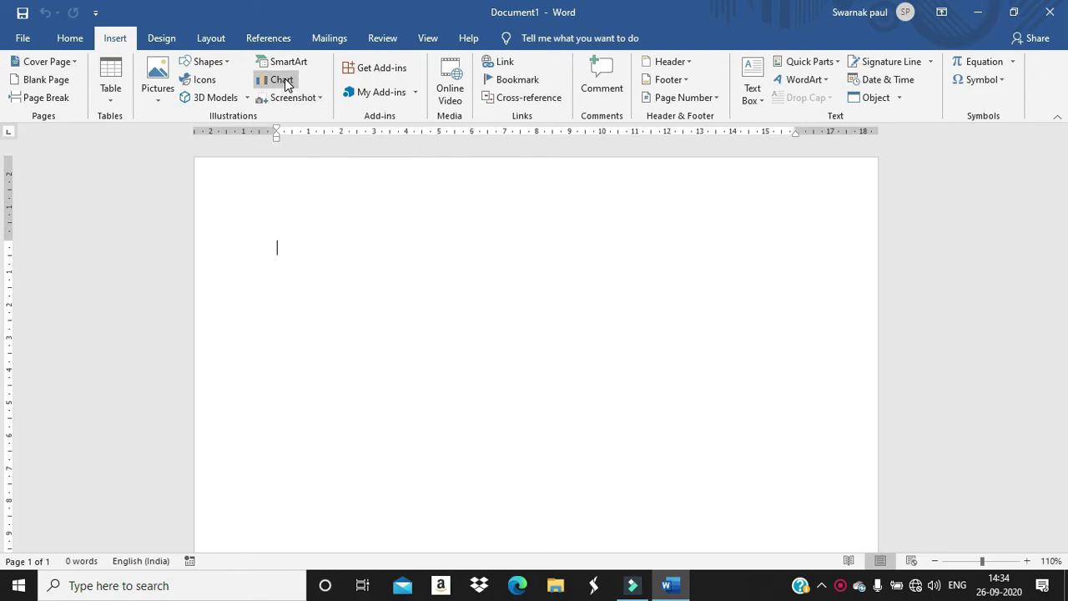
# Insert a standard Pie chart into the blank document
pyautogui.click(282, 79)
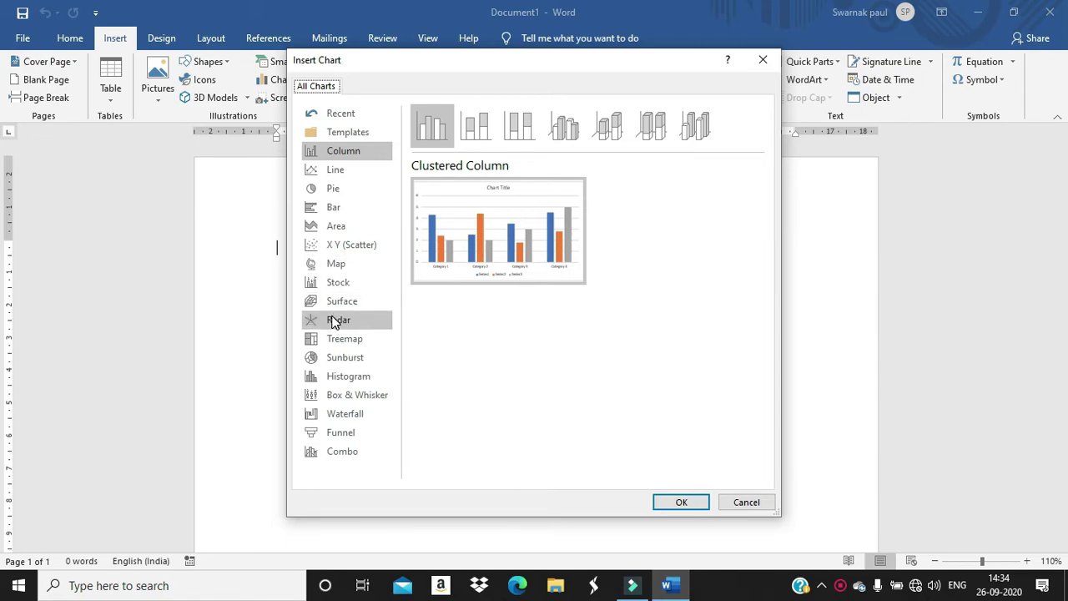
pyautogui.click(341, 191)
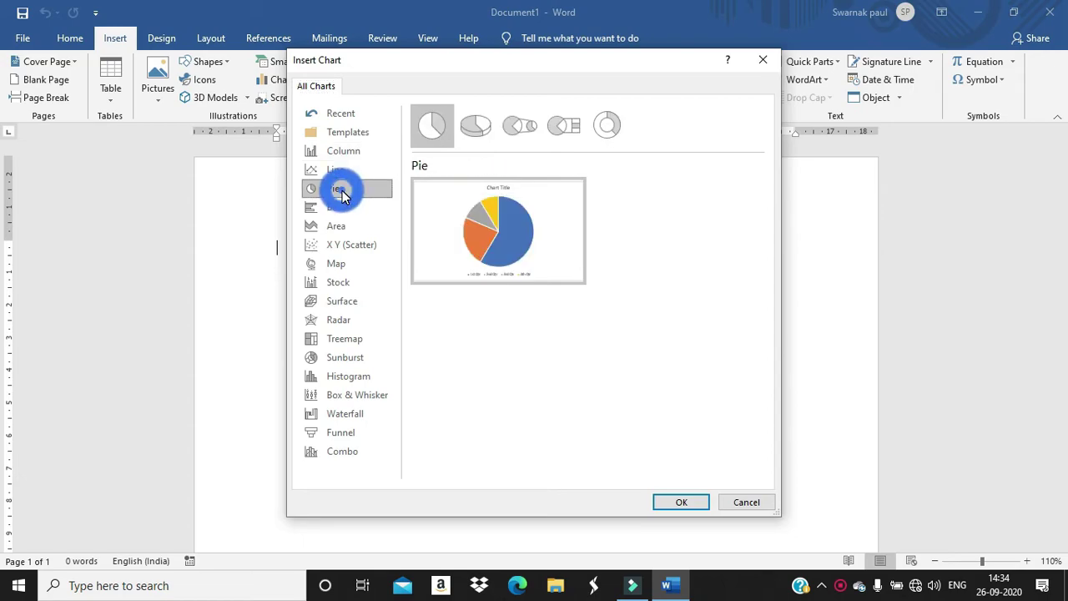
pyautogui.click(488, 244)
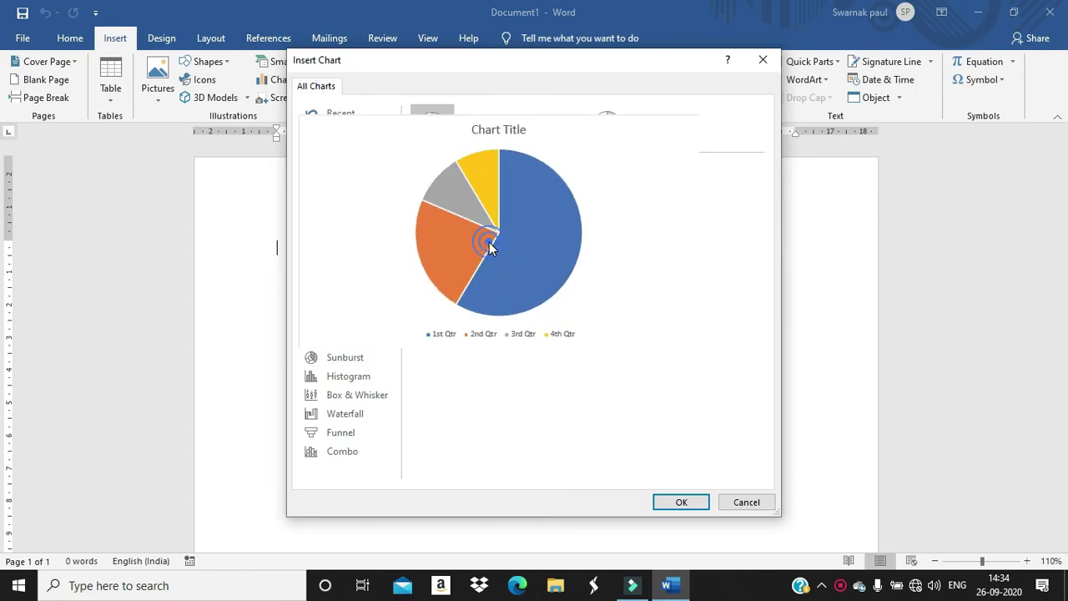
pyautogui.click(664, 505)
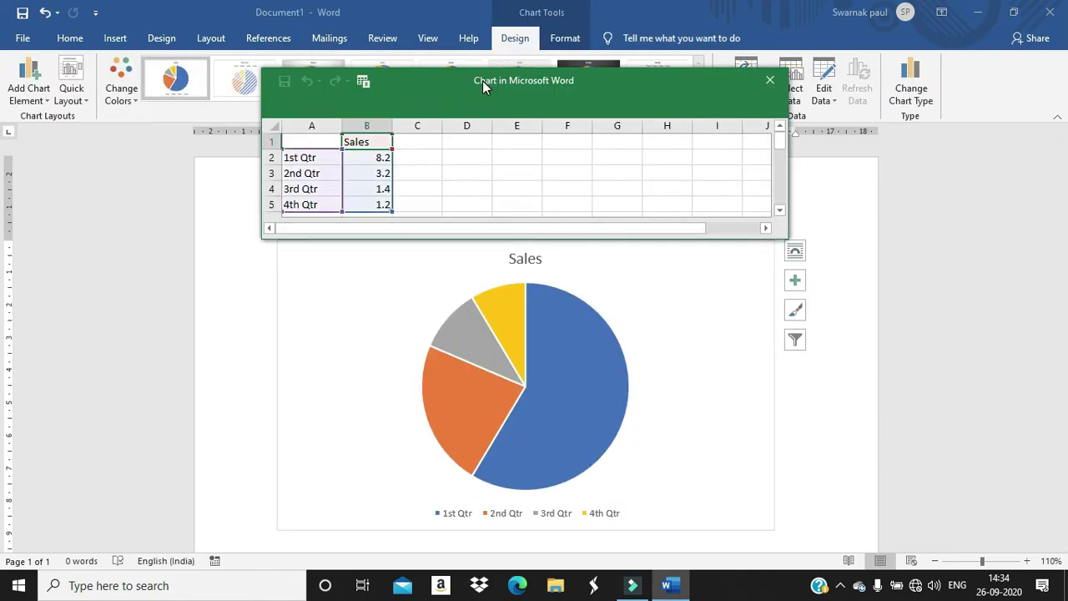
# Move the chart's data sheet window lower and examine its quarter label and sales cells
pyautogui.moveTo(482, 80); pyautogui.dragTo(493, 180)
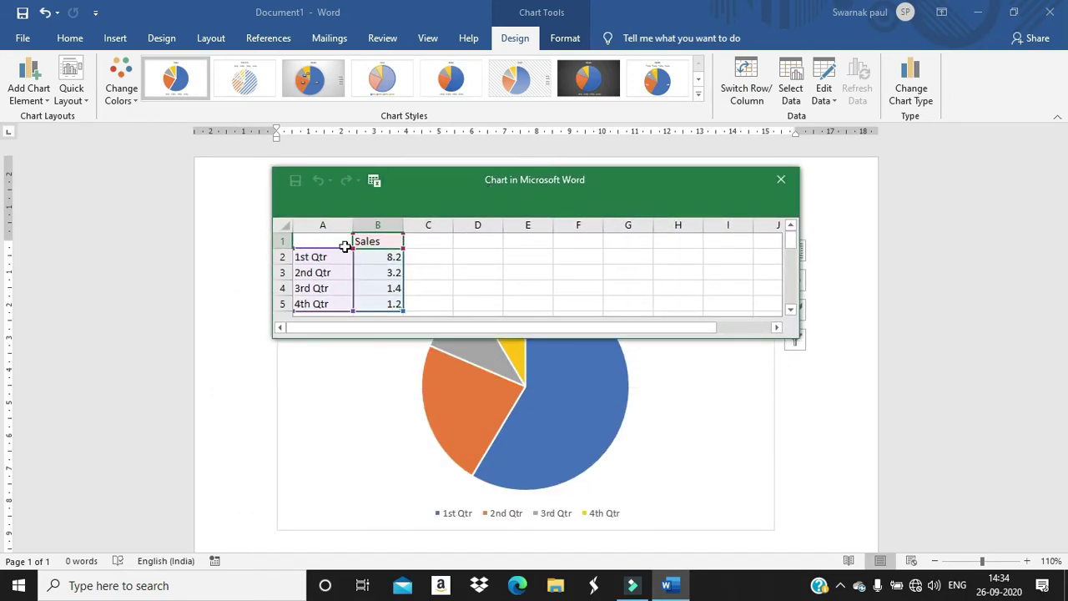
pyautogui.click(417, 242)
pyautogui.click(336, 240)
pyautogui.click(348, 258)
pyautogui.click(367, 287)
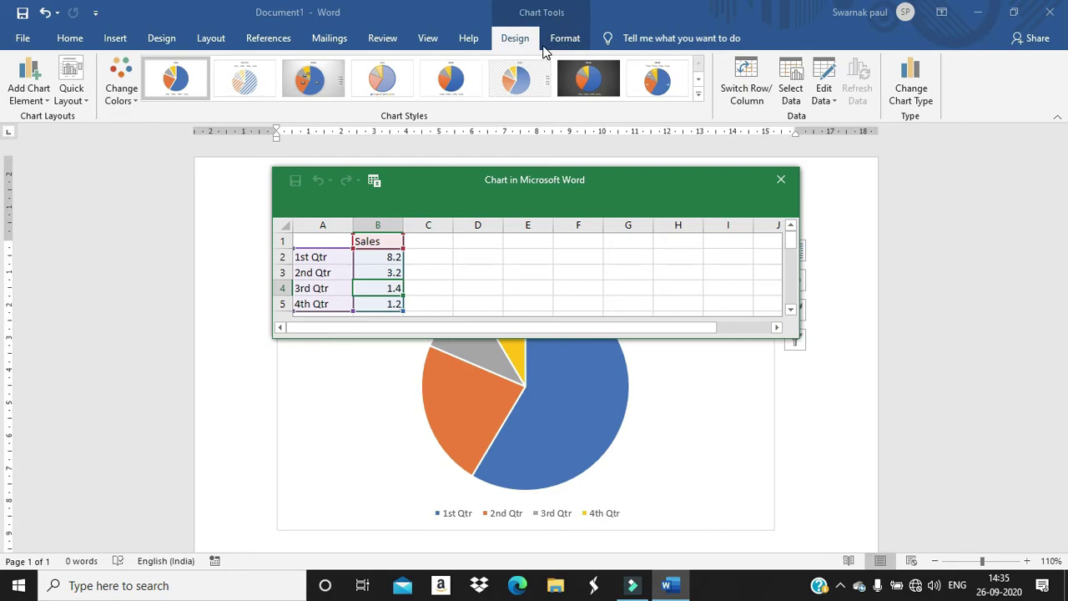
# Review the available chart elements, quick layouts, color sets and chart styles for the pie chart
pyautogui.click(45, 100)
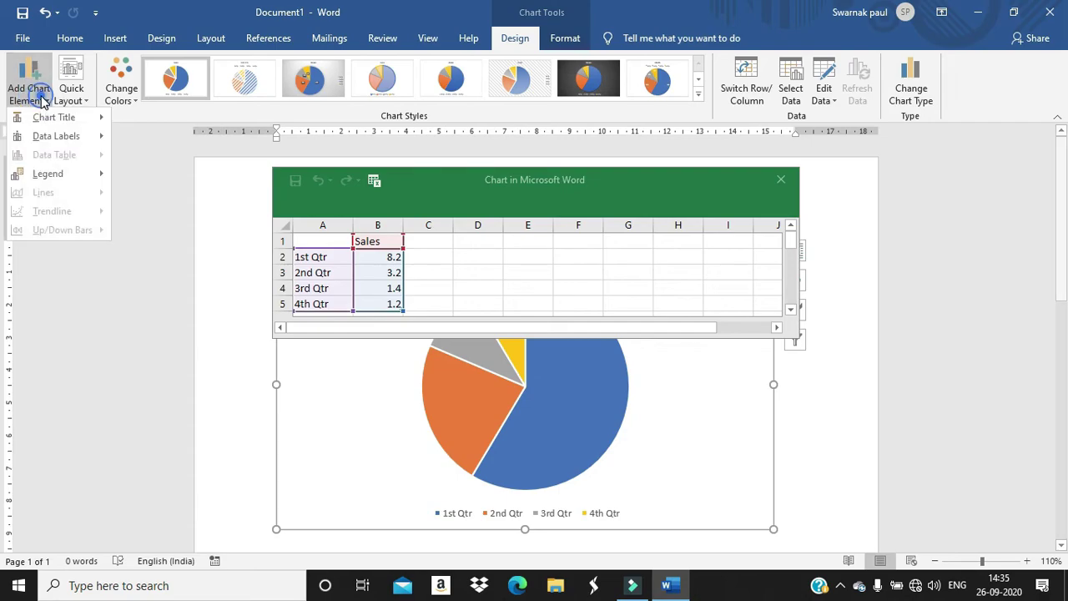
pyautogui.click(46, 101)
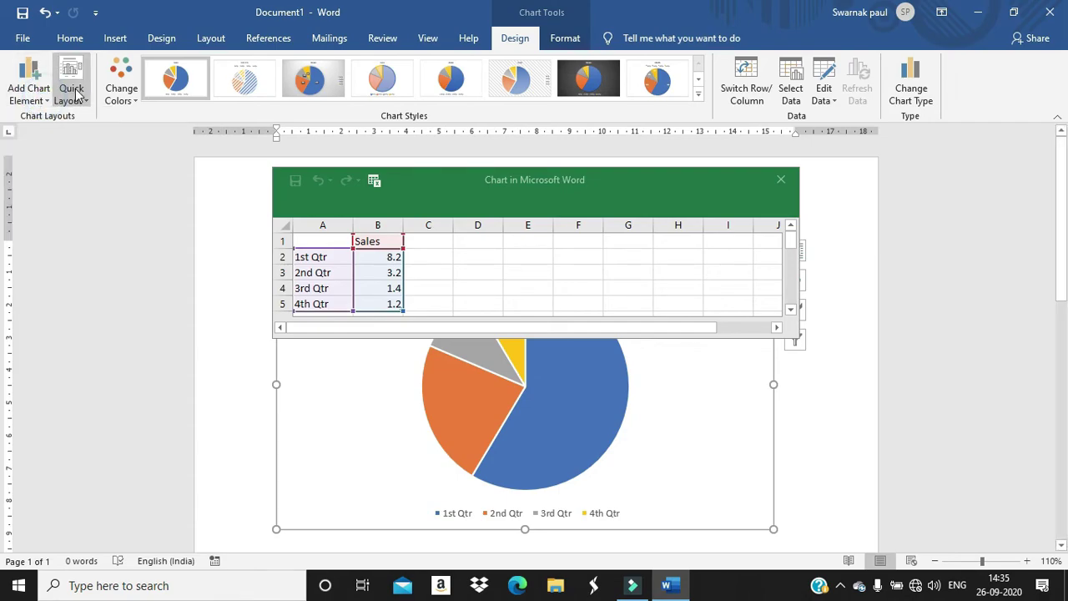
pyautogui.click(90, 103)
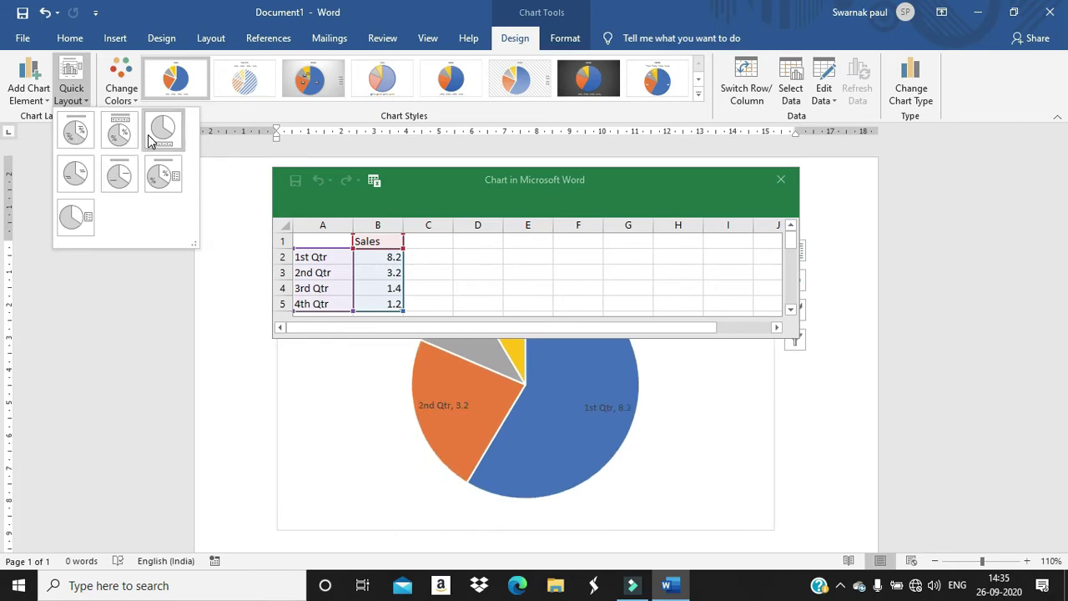
pyautogui.click(77, 97)
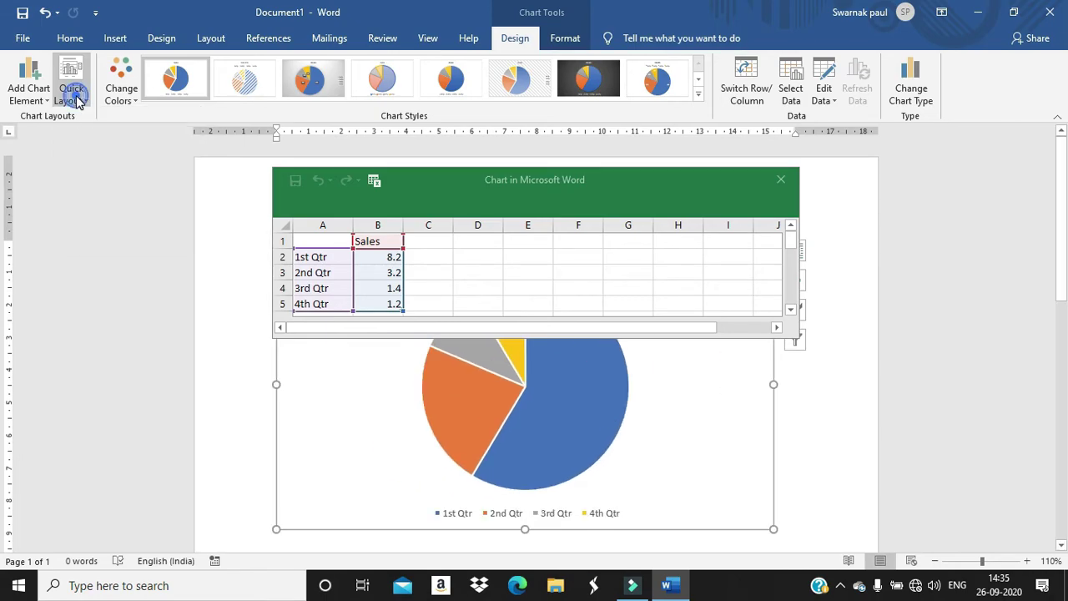
pyautogui.click(124, 100)
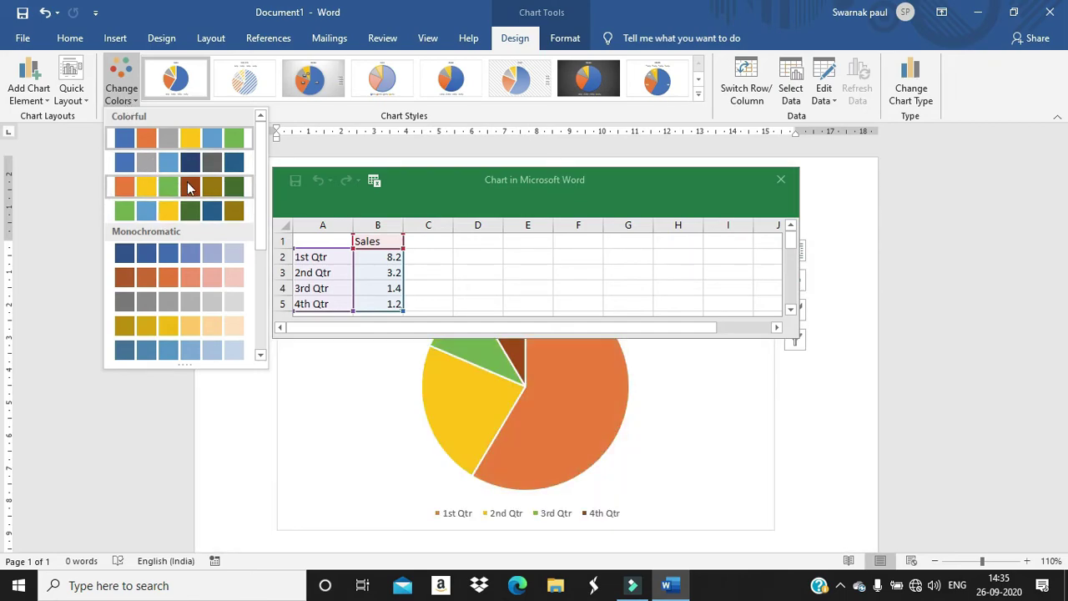
pyautogui.click(121, 99)
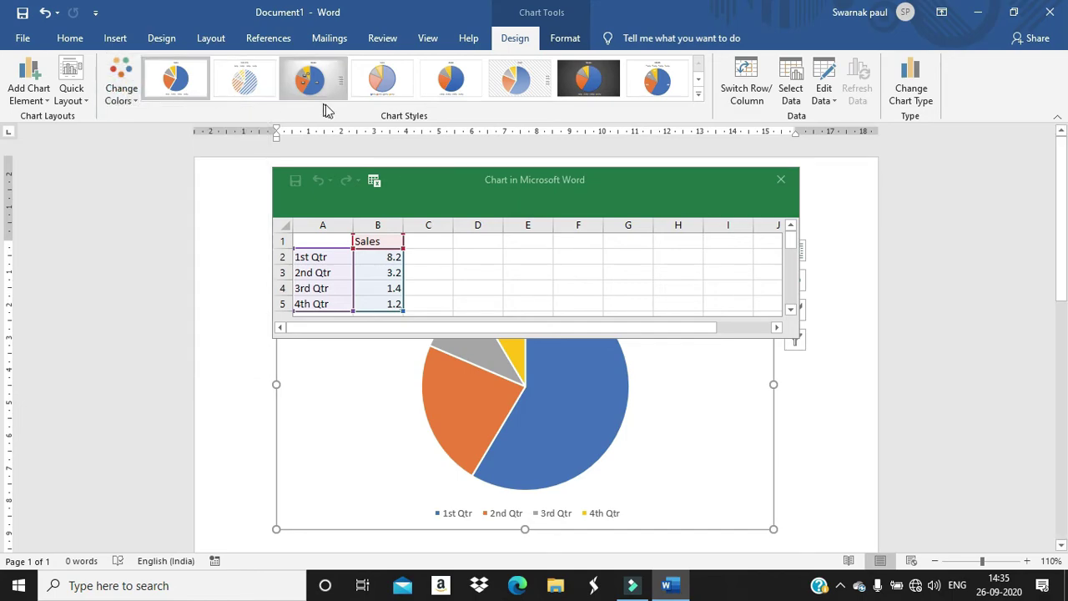
pyautogui.click(699, 98)
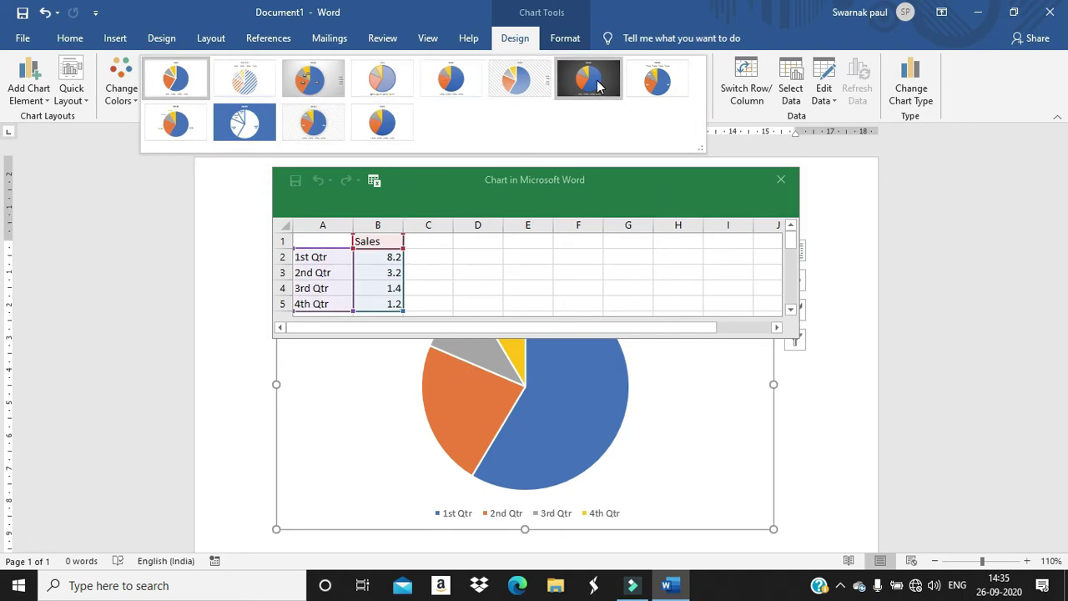
# Set the Sales values for the 1st to 4th Qtr to 98, 45, 69 and 89 in the data sheet
pyautogui.moveTo(657, 181); pyautogui.dragTo(673, 134)
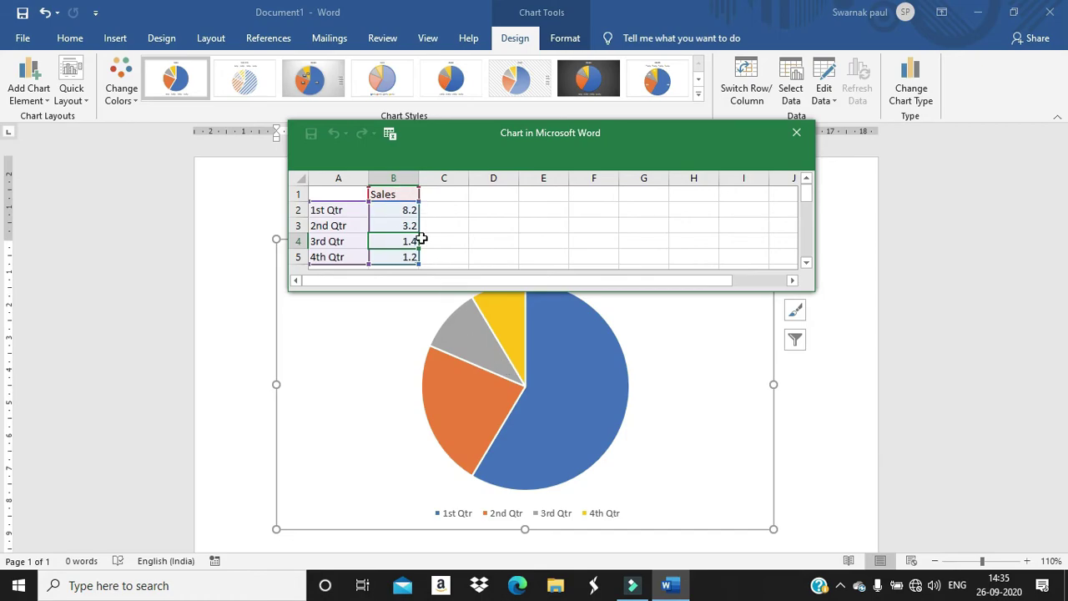
pyautogui.click(320, 210)
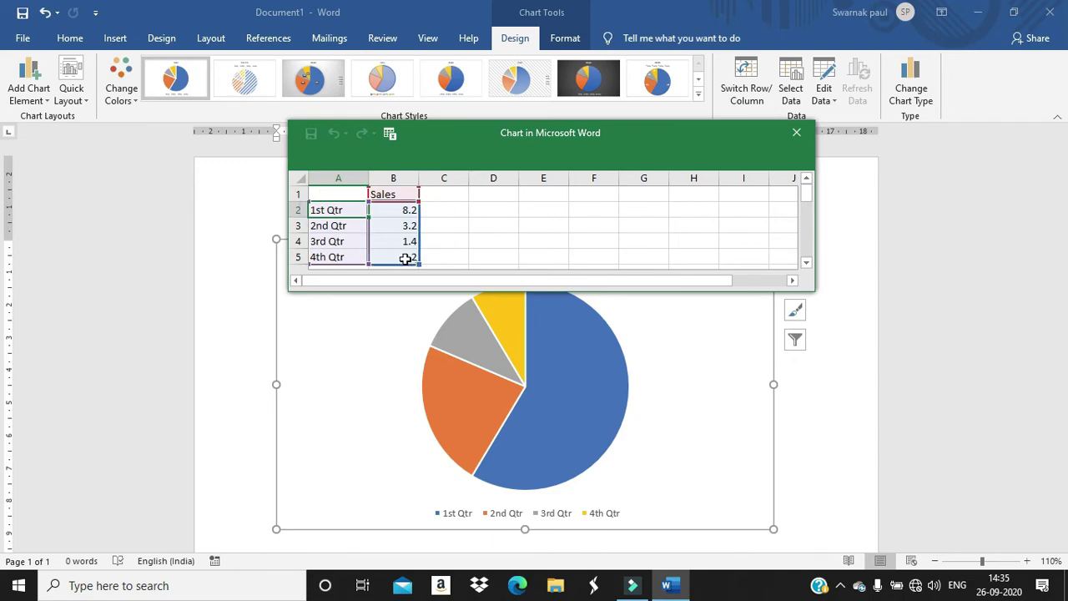
pyautogui.click(338, 194)
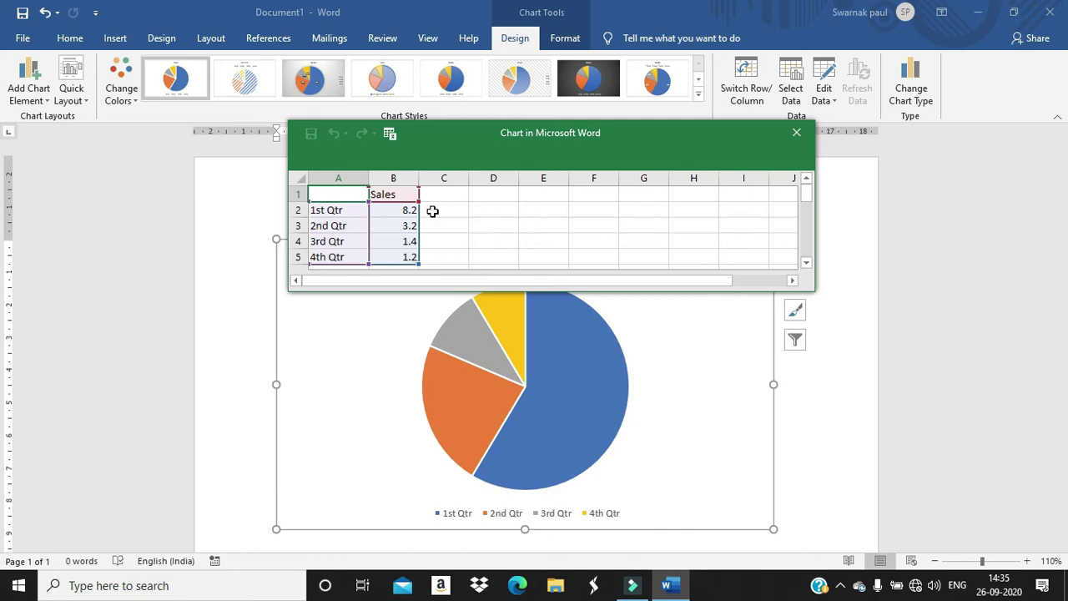
pyautogui.click(404, 210)
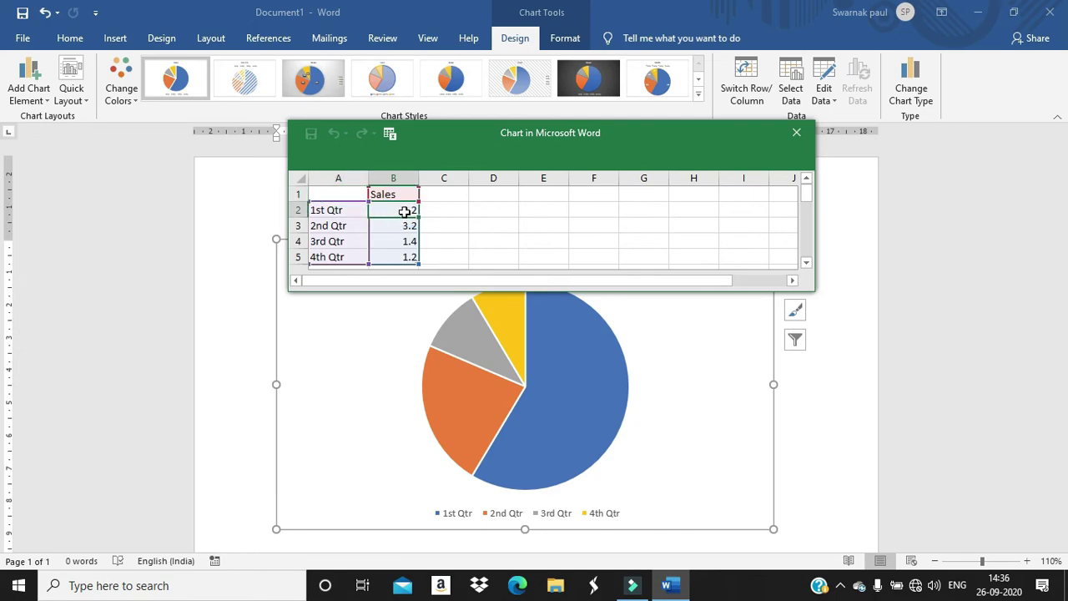
pyautogui.write('98')
pyautogui.press('Return')
pyautogui.press('BackSpace')
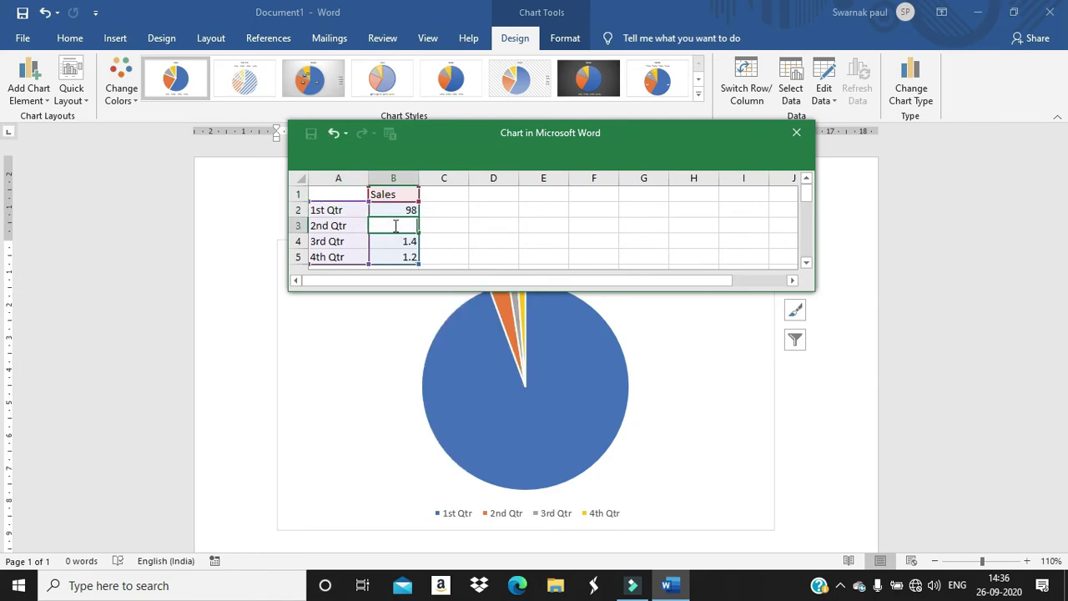
pyautogui.write('4')
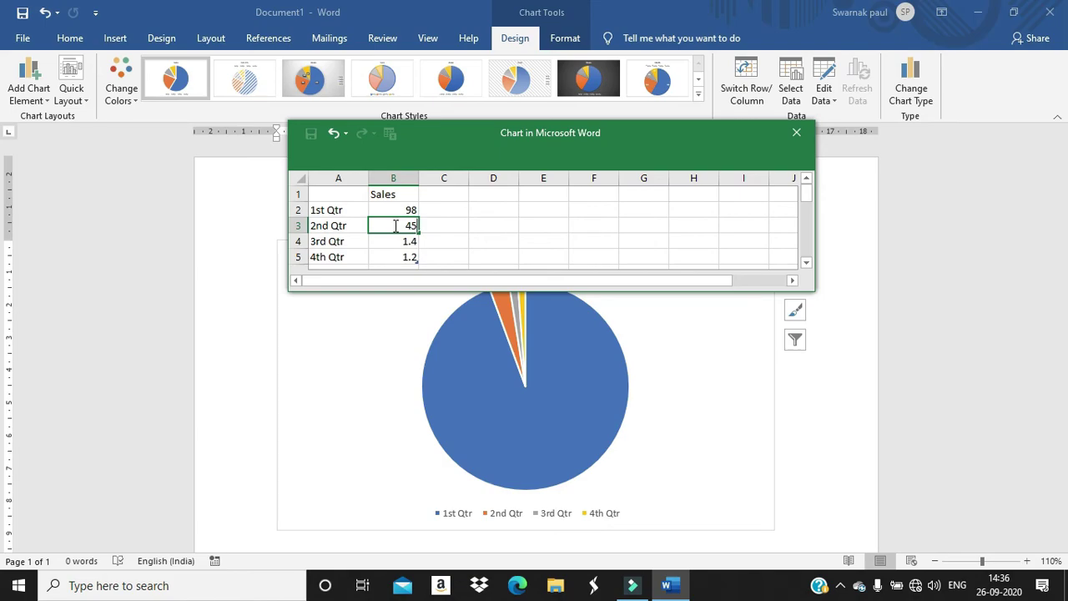
pyautogui.write('5')
pyautogui.press('Return')
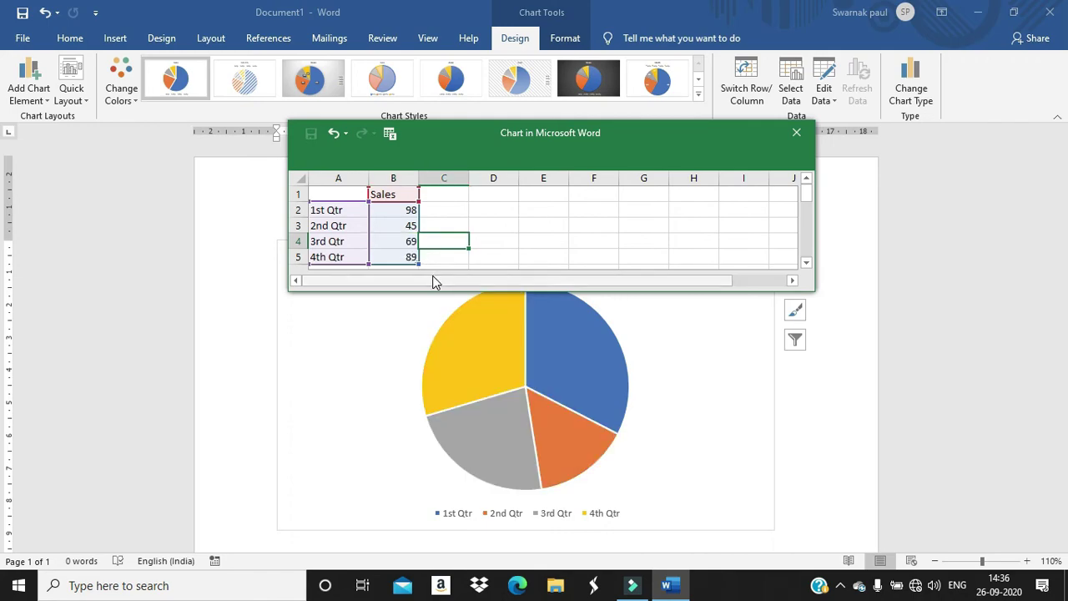
# Move the data sheet window clear of the pie chart so the whole chart can be viewed
pyautogui.click(345, 195)
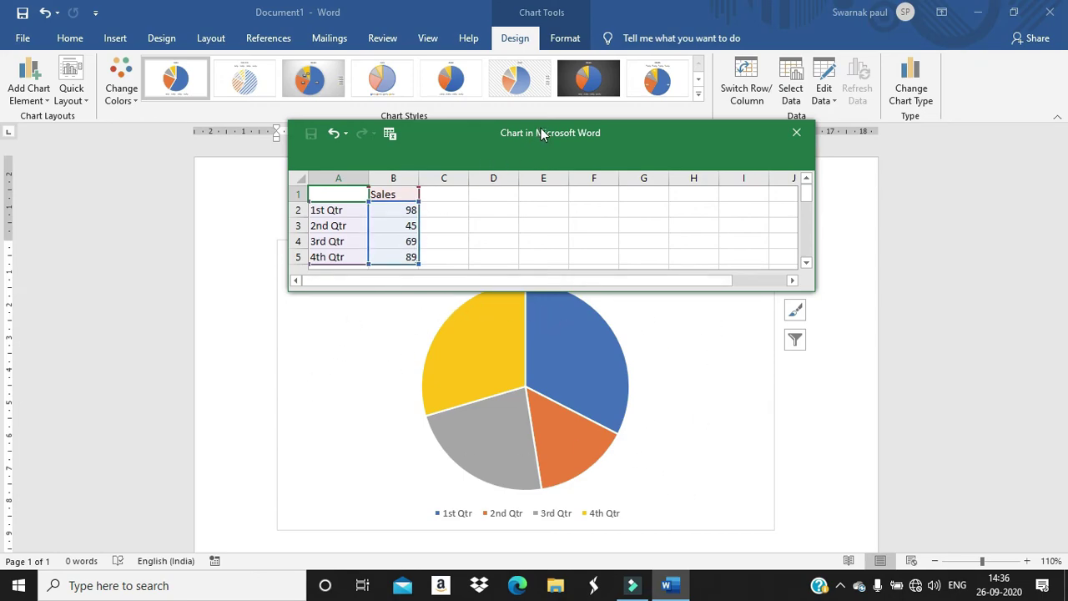
pyautogui.moveTo(560, 139); pyautogui.dragTo(762, 57)
pyautogui.scroll(-3, 679, 334)
pyautogui.scroll(3, 680, 335)
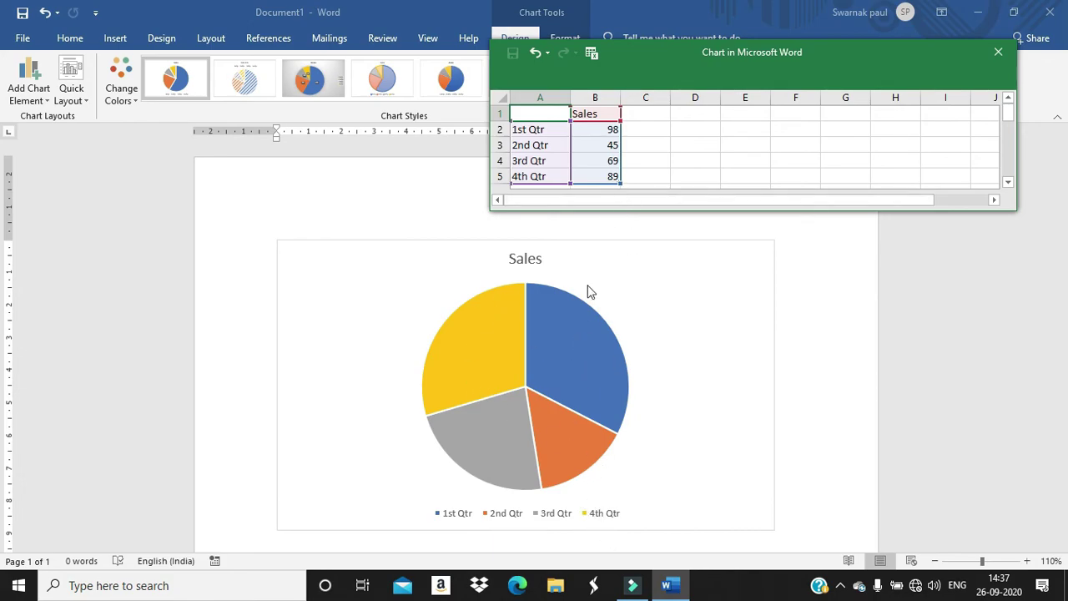
# Try pulling the pie slices apart and push them back together
pyautogui.click(538, 521)
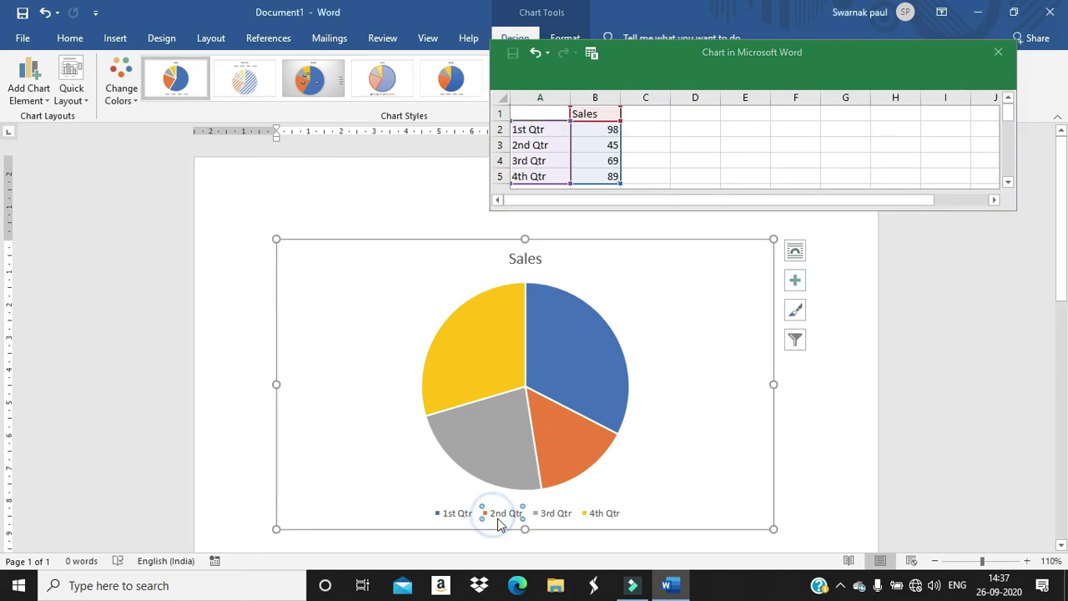
pyautogui.click(540, 405)
pyautogui.moveTo(549, 387); pyautogui.dragTo(578, 371)
pyautogui.moveTo(478, 350); pyautogui.dragTo(457, 336)
pyautogui.moveTo(507, 413); pyautogui.dragTo(479, 440)
pyautogui.moveTo(535, 418); pyautogui.dragTo(541, 428)
pyautogui.moveTo(596, 335); pyautogui.dragTo(560, 359)
pyautogui.moveTo(448, 331); pyautogui.dragTo(484, 364)
# Move the chart legend from below the pie to beside the Sales title
pyautogui.click(448, 518)
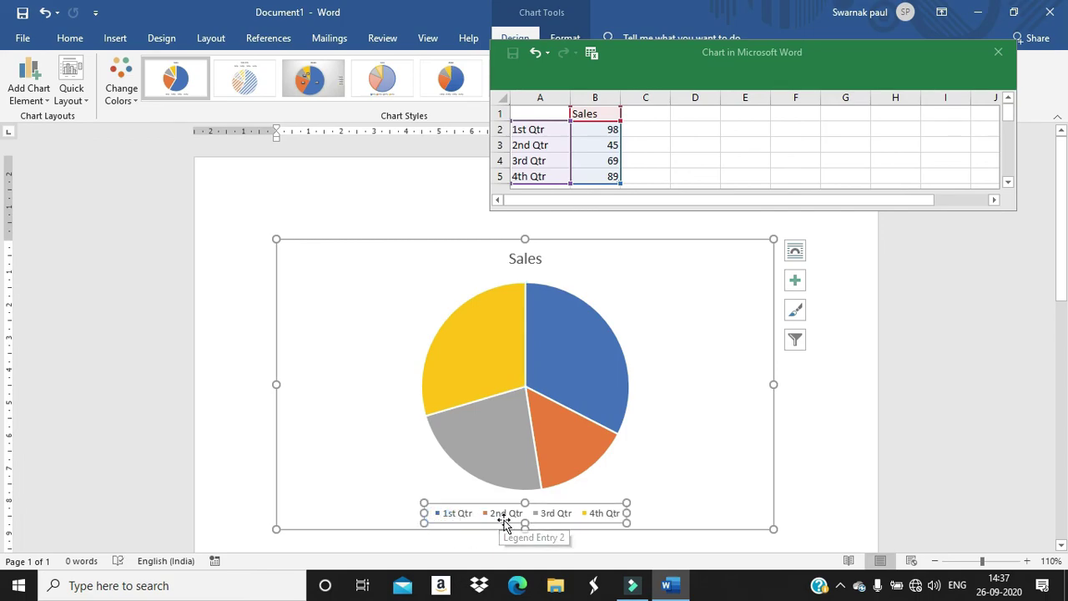
pyautogui.moveTo(501, 516); pyautogui.dragTo(533, 515)
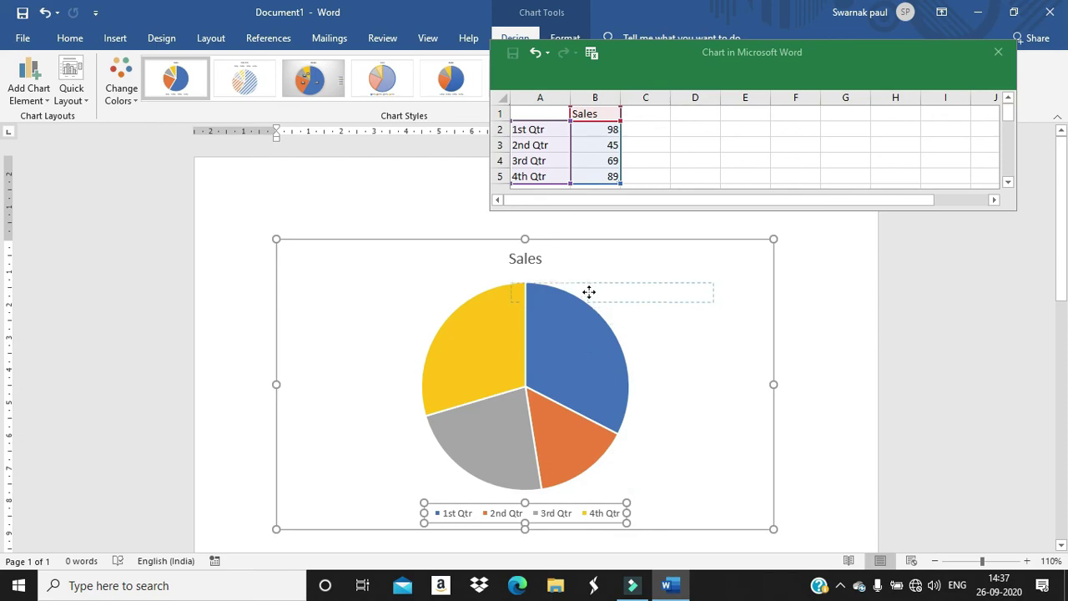
pyautogui.moveTo(633, 264); pyautogui.dragTo(635, 266)
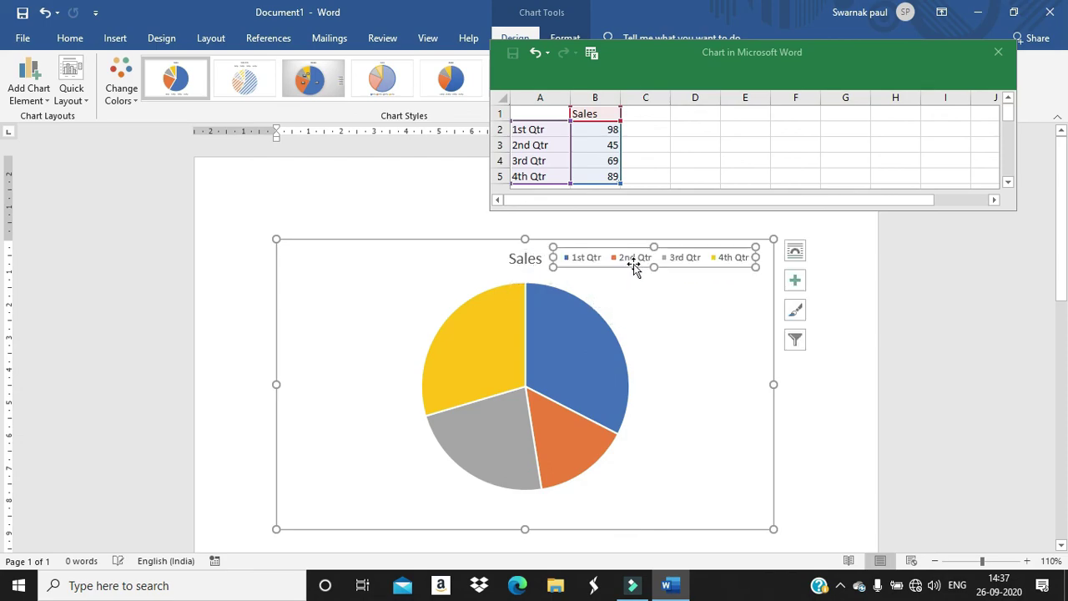
# Enlarge the whole chart to about 10.7 cm high and 18 cm wide
pyautogui.click(683, 337)
pyautogui.moveTo(774, 384); pyautogui.dragTo(862, 384)
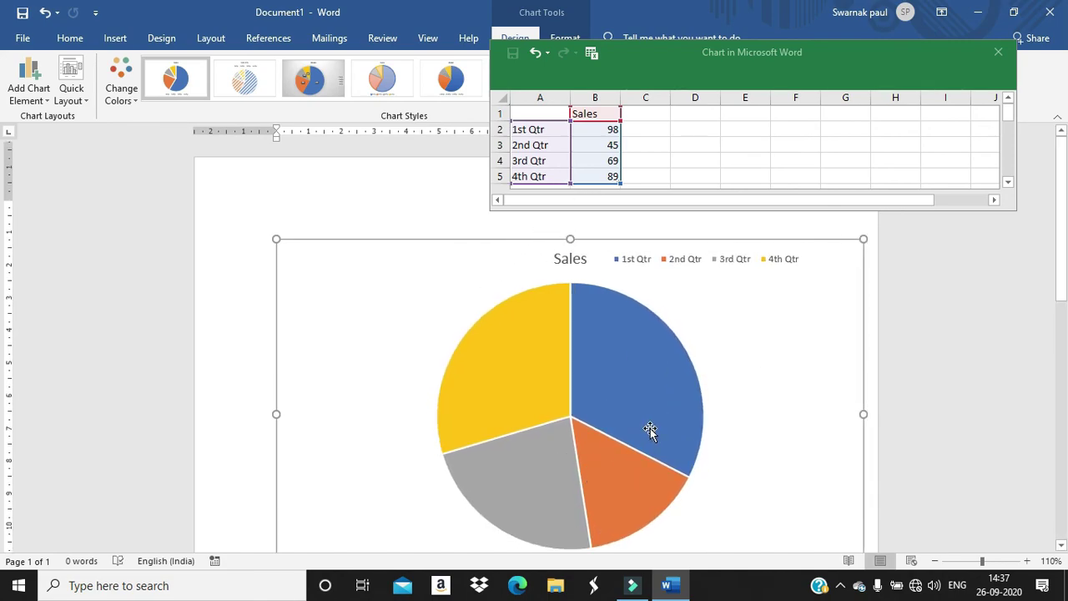
pyautogui.scroll(-3, 648, 431)
pyautogui.scroll(-2, 647, 434)
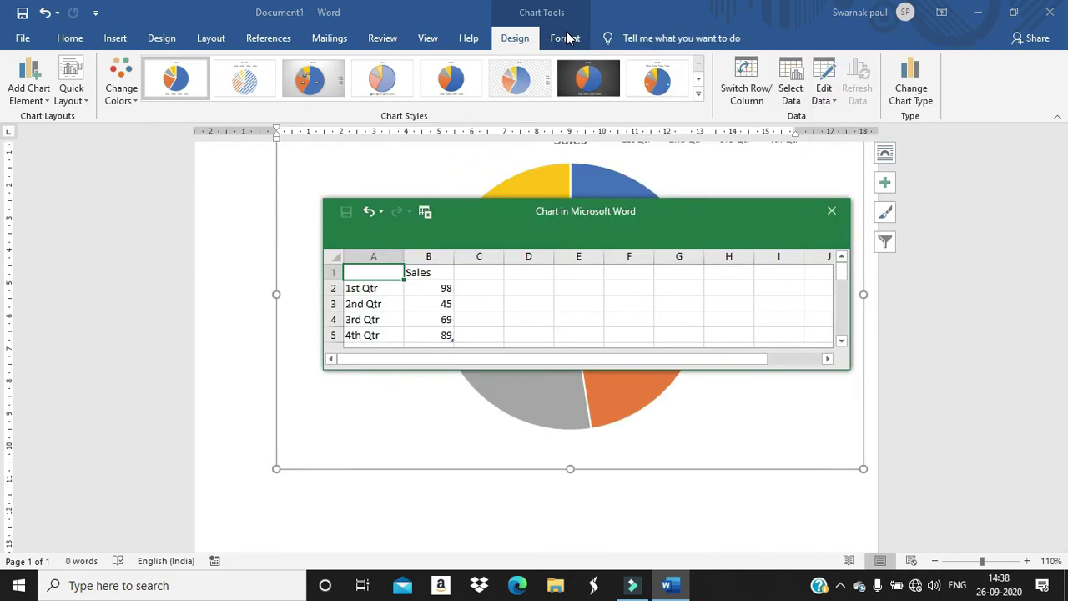
# Move the data sheet window off the upper chart and select Chart Title as the current element for formatting
pyautogui.click(568, 38)
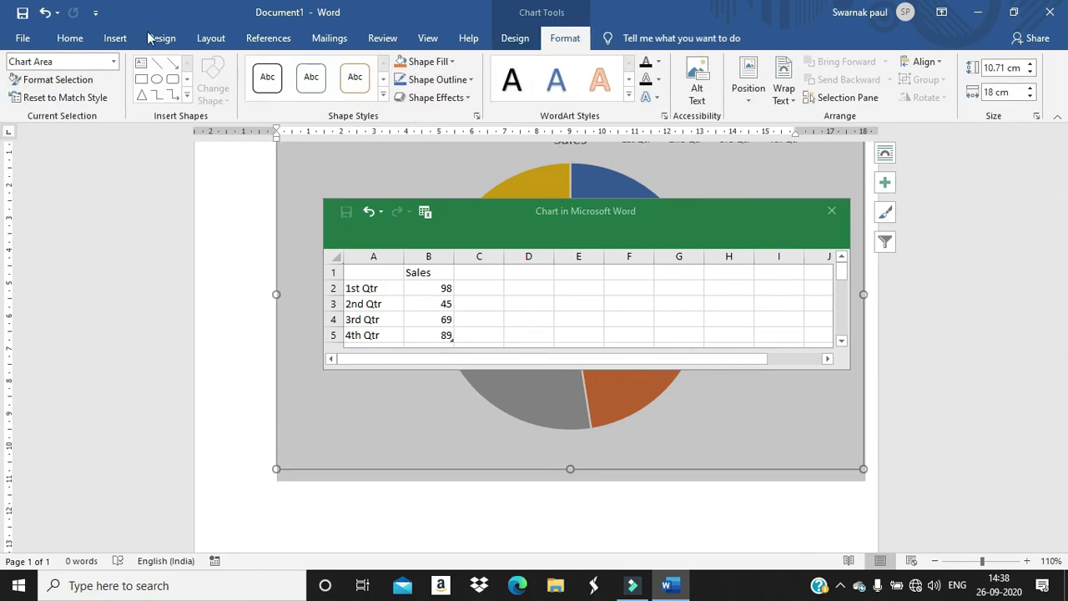
pyautogui.click(113, 62)
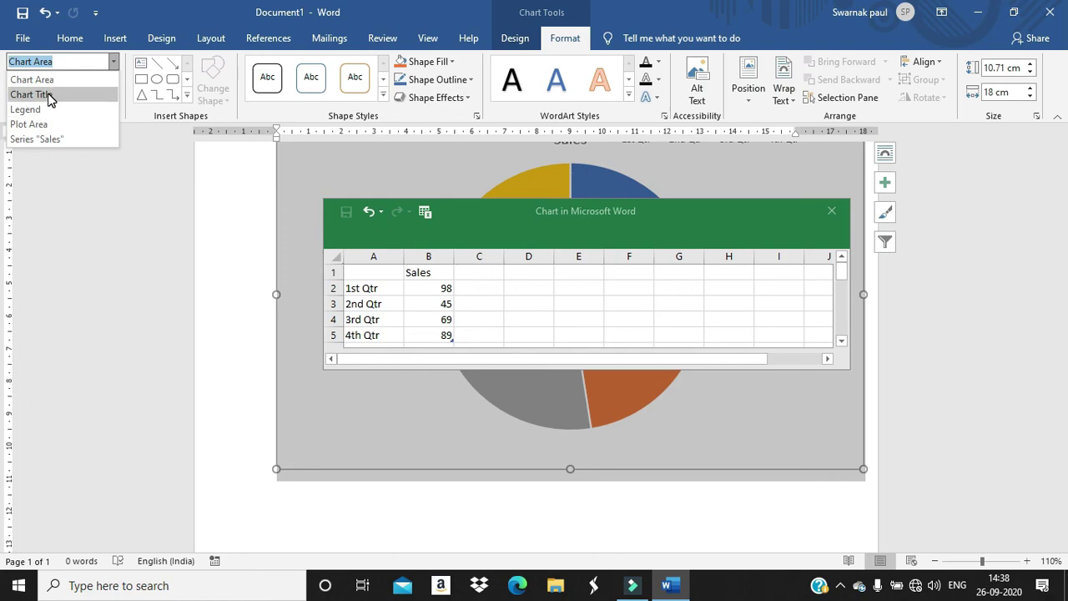
pyautogui.moveTo(525, 213); pyautogui.dragTo(481, 384)
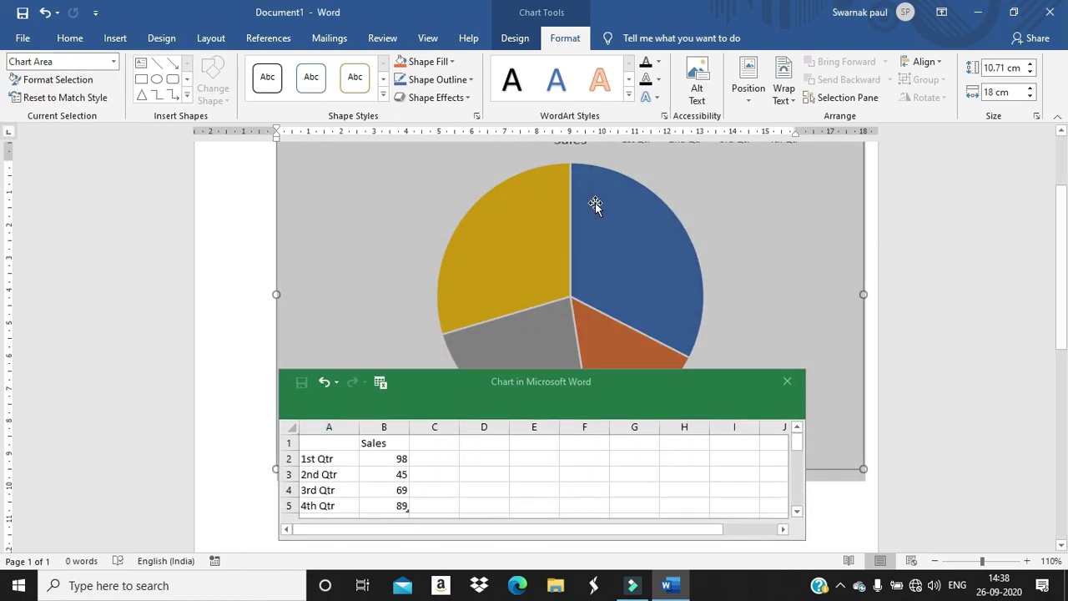
pyautogui.scroll(3, 595, 203)
pyautogui.click(113, 65)
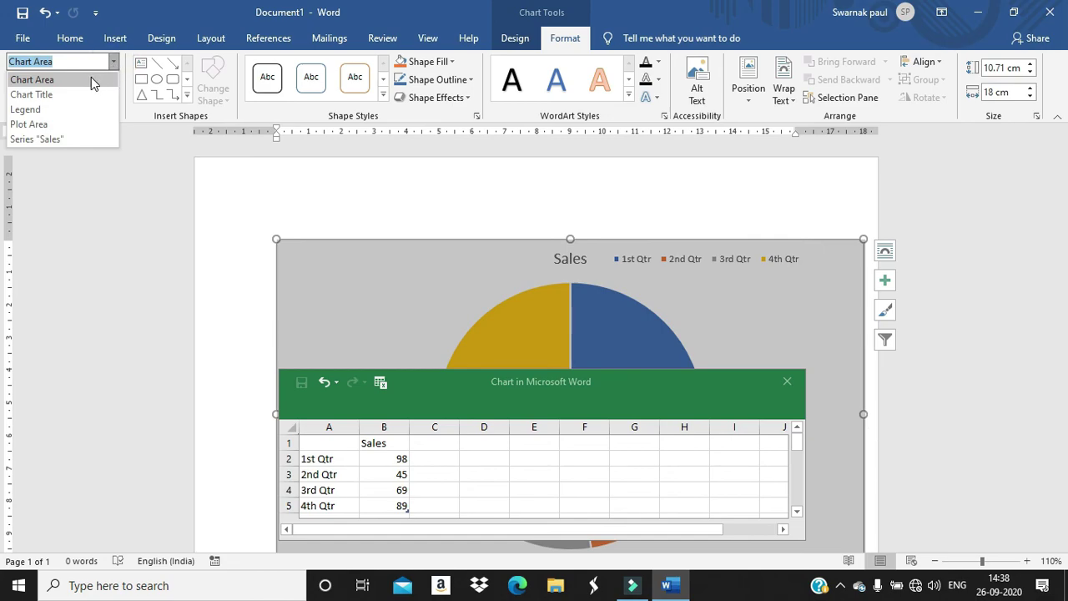
pyautogui.click(92, 80)
pyautogui.click(113, 62)
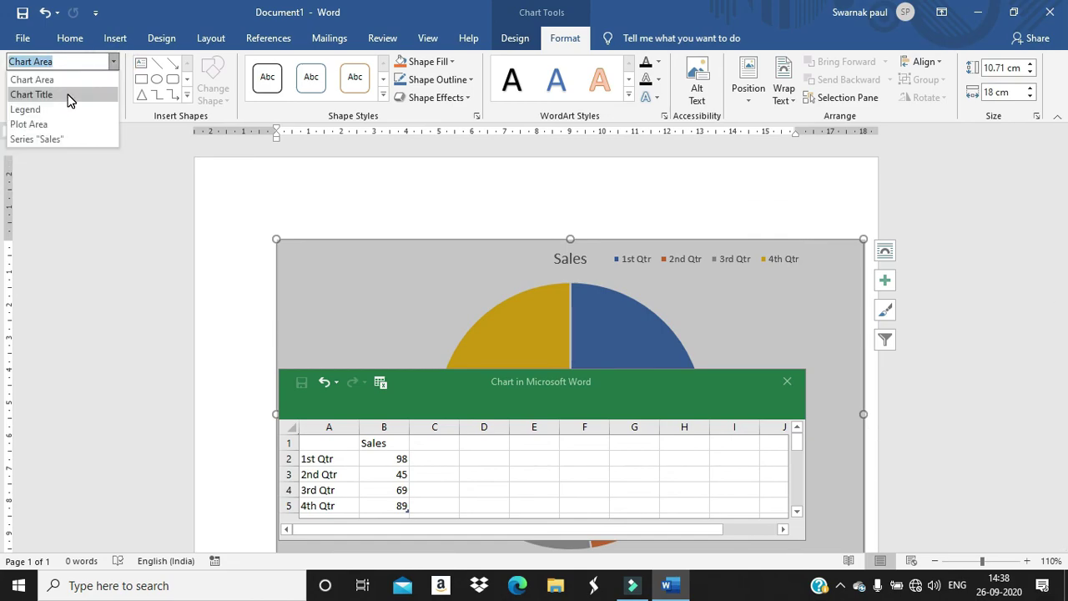
pyautogui.click(69, 95)
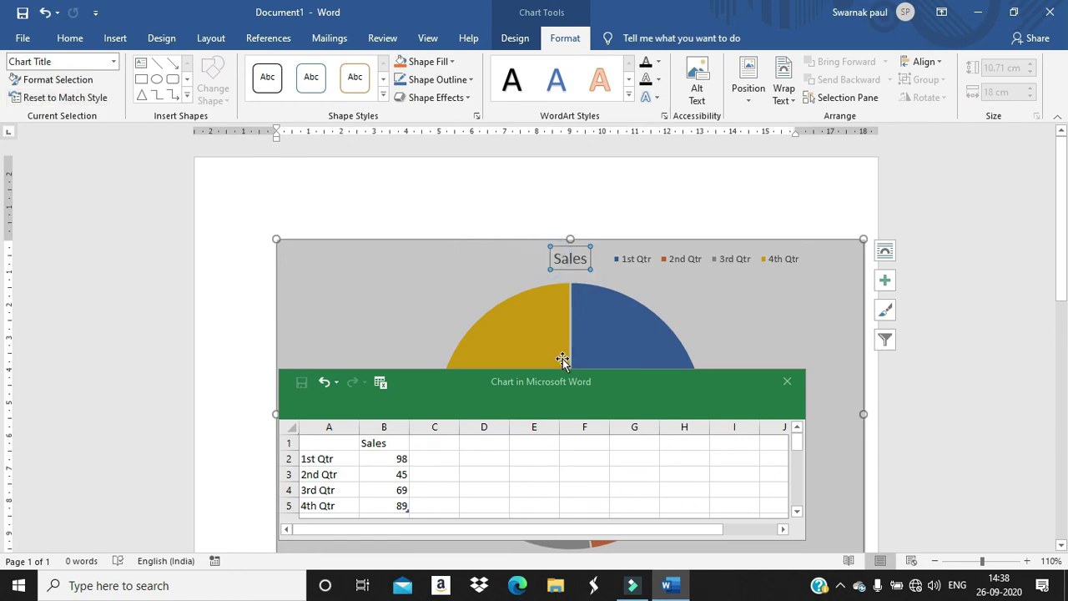
# Change the chart title to "Salmnjnnns" and reposition the data sheet window
pyautogui.moveTo(555, 391); pyautogui.dragTo(752, 397)
pyautogui.doubleClick(573, 260)
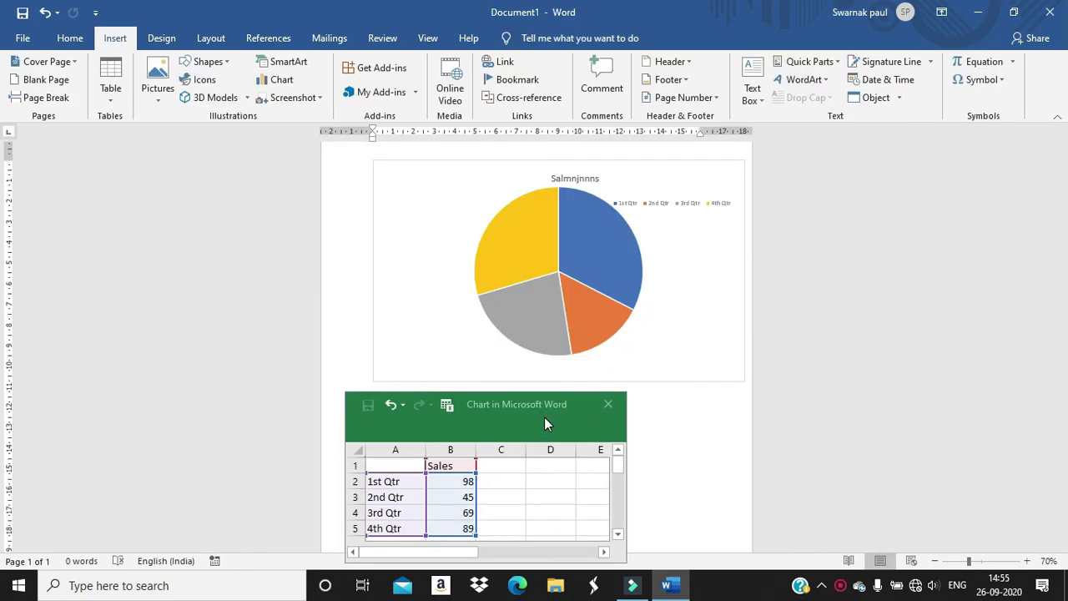
pyautogui.moveTo(540, 412); pyautogui.dragTo(600, 416)
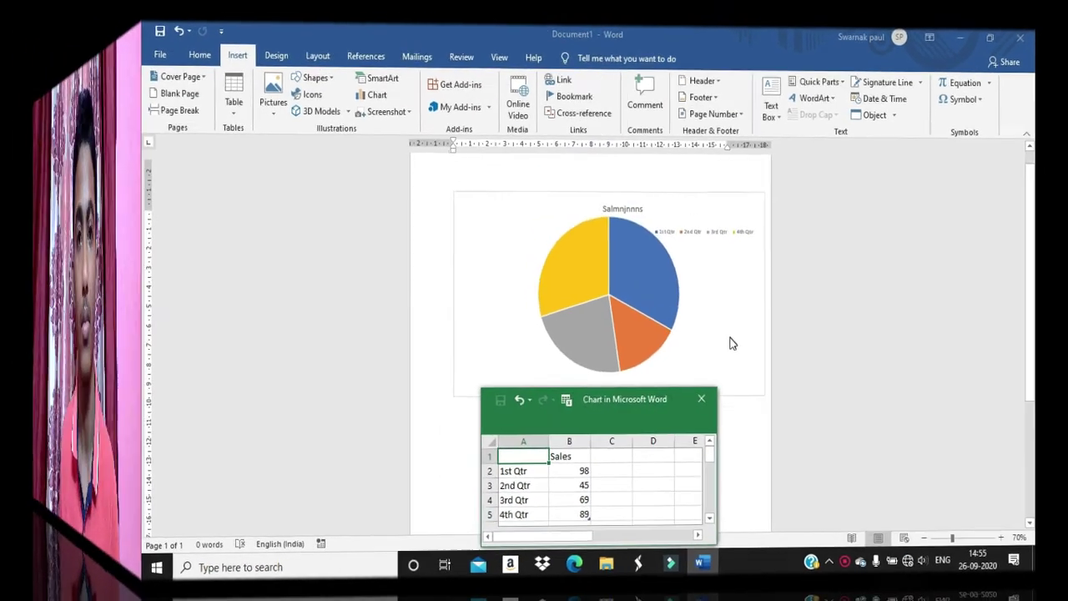